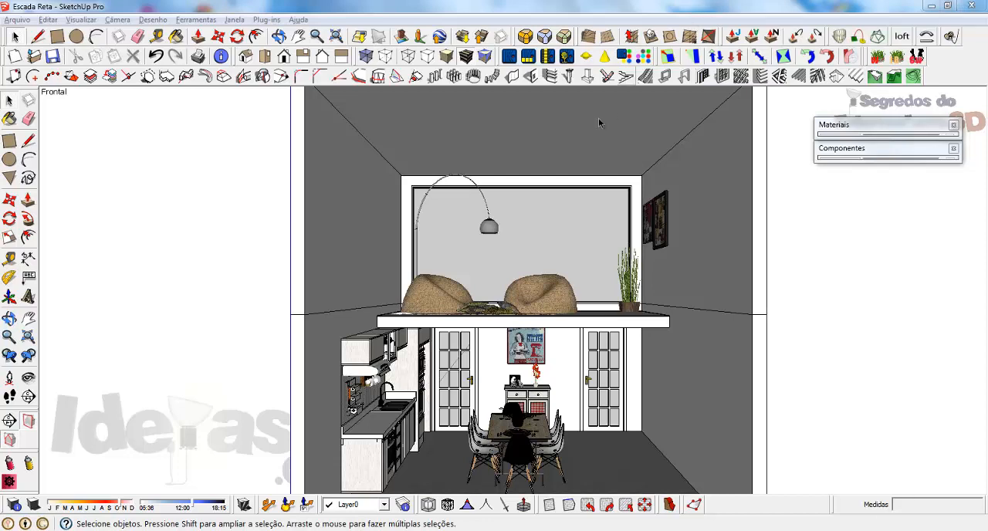
Hide the ceiling, the kitchen-side wall and the kitchen furniture to open up the view of the mezzanine.
{"action": "middle_click_drag", "start_coordinate": [659, 299], "coordinate": [668, 356]}
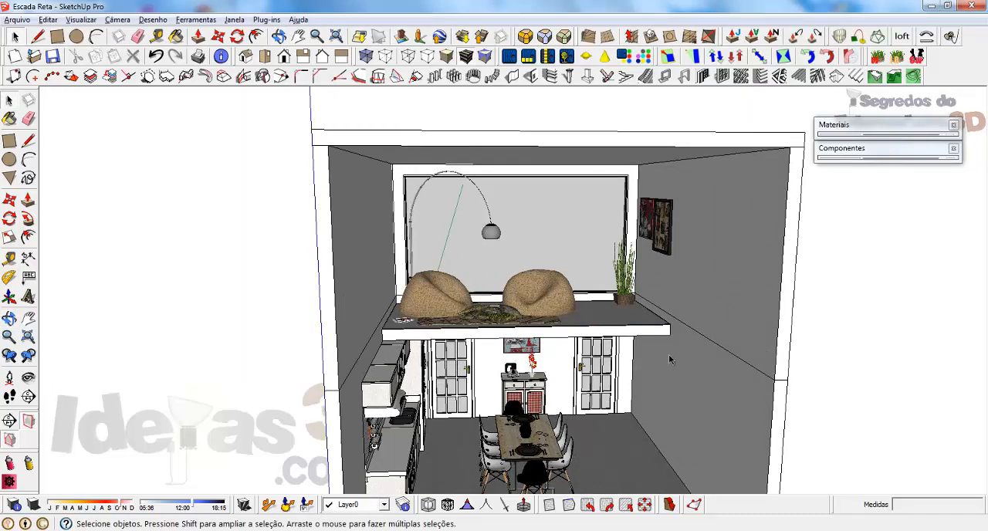
{"action": "left_click", "coordinate": [447, 158]}
{"action": "middle_click_drag", "start_coordinate": [526, 272], "coordinate": [481, 255]}
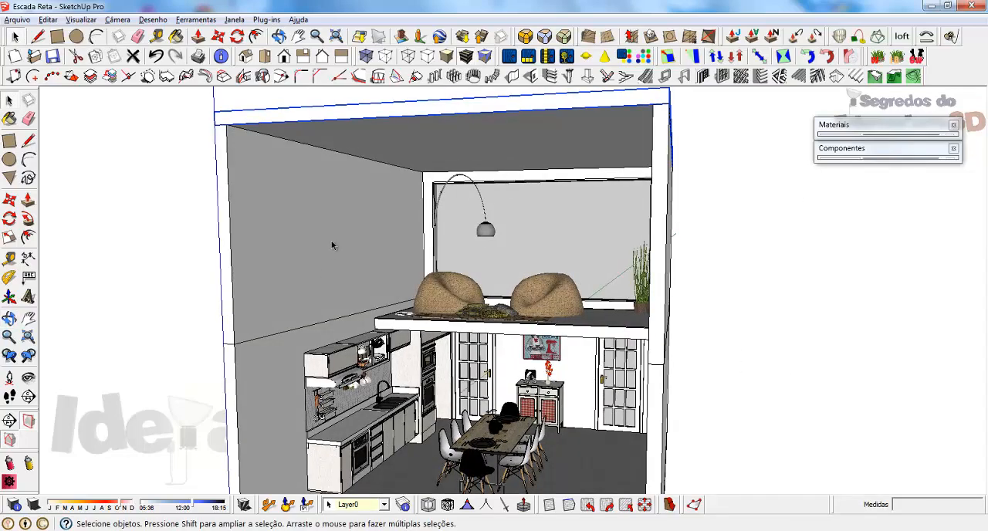
{"action": "left_click", "coordinate": [342, 296], "text": "ctrl"}
{"action": "left_click", "coordinate": [297, 393], "text": "ctrl"}
{"action": "left_click", "coordinate": [341, 368], "text": "ctrl"}
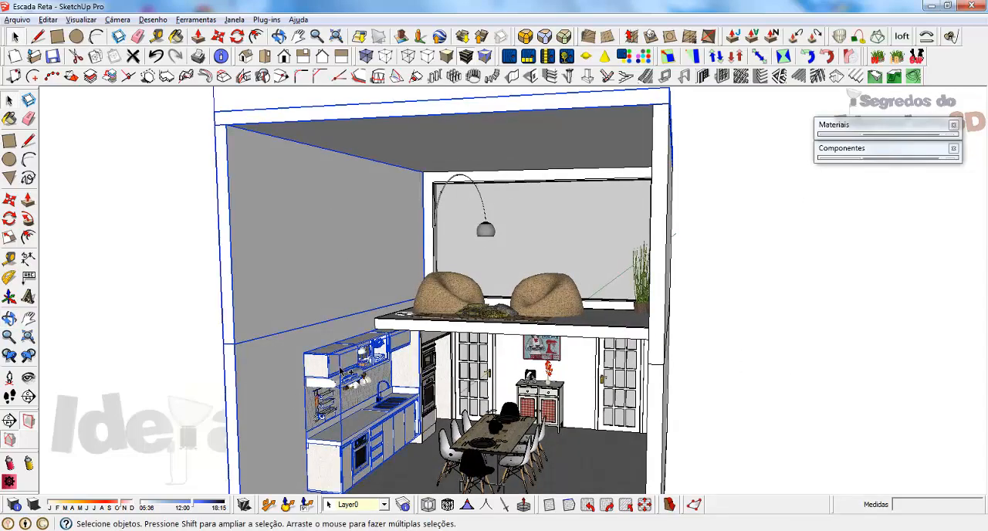
{"action": "right_click", "coordinate": [341, 369]}
{"action": "left_click", "coordinate": [394, 199]}
{"action": "middle_click_drag", "start_coordinate": [393, 207], "coordinate": [682, 245]}
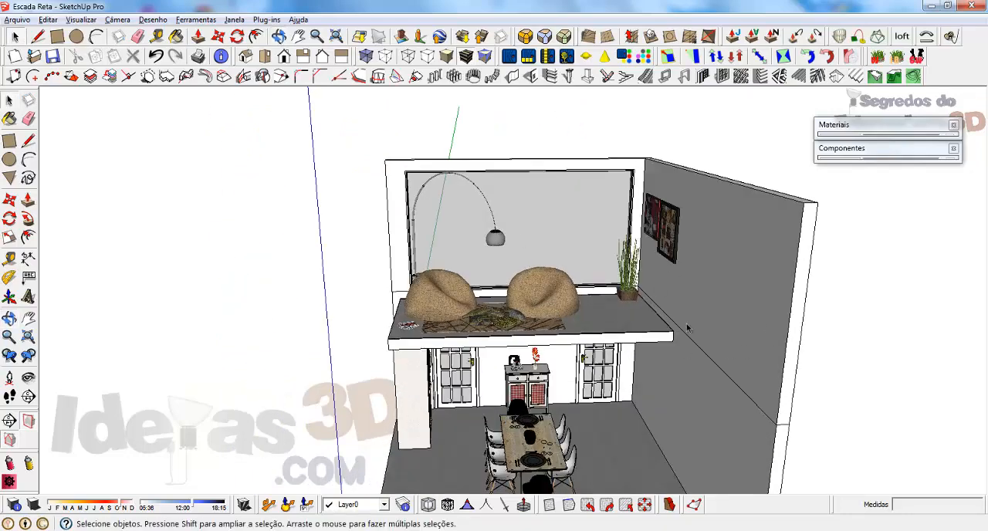
Draw a 100 by 30 cm rectangle on the mezzanine floor, starting from the slab's front corner beside the wall with the pictures.
{"action": "scroll", "coordinate": [688, 328], "scroll_direction": "up", "scroll_amount": 3}
{"action": "scroll", "coordinate": [690, 331], "scroll_direction": "up", "scroll_amount": 2}
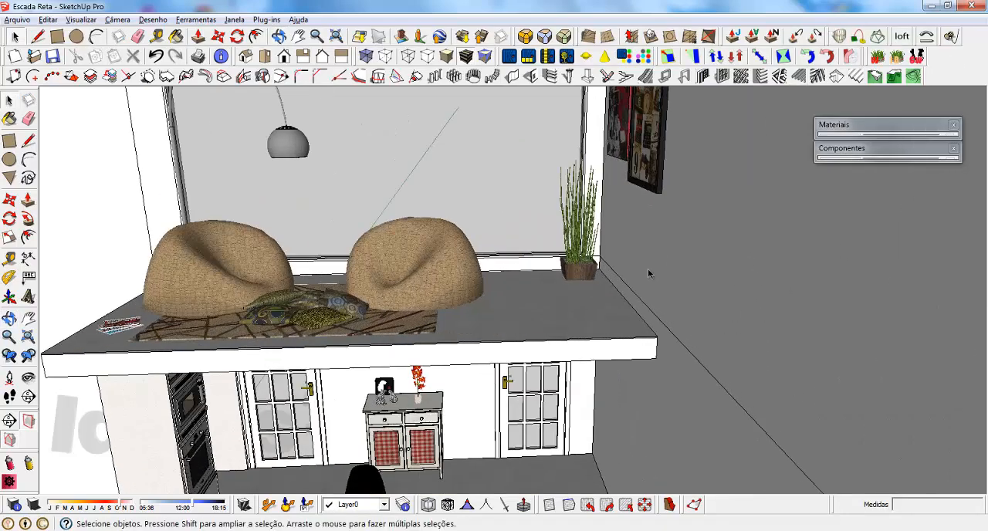
{"action": "middle_click_drag", "start_coordinate": [576, 258], "coordinate": [571, 286]}
{"action": "scroll", "coordinate": [628, 342], "scroll_direction": "up", "scroll_amount": 2}
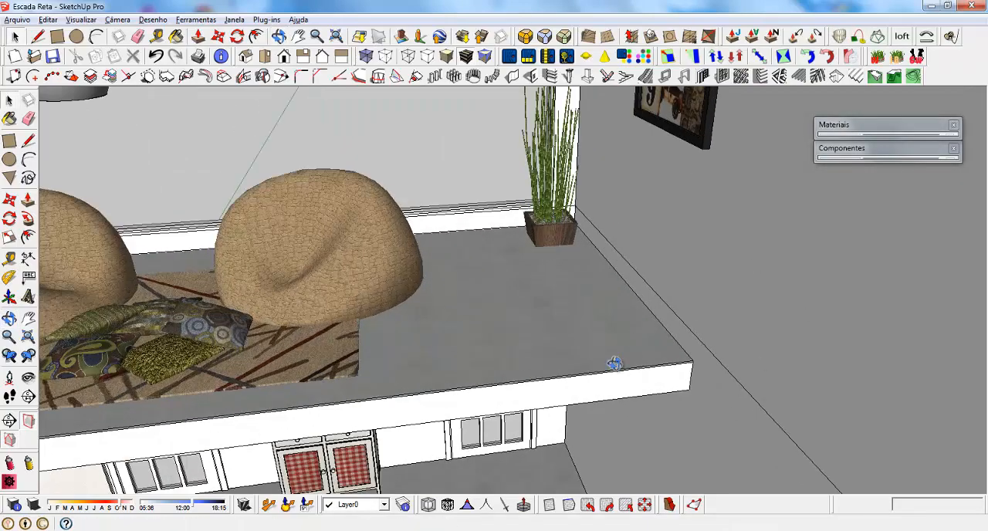
{"action": "scroll", "coordinate": [599, 359], "scroll_direction": "up", "scroll_amount": 2}
{"action": "scroll", "coordinate": [599, 359], "scroll_direction": "up", "scroll_amount": 1}
{"action": "key", "text": "r"}
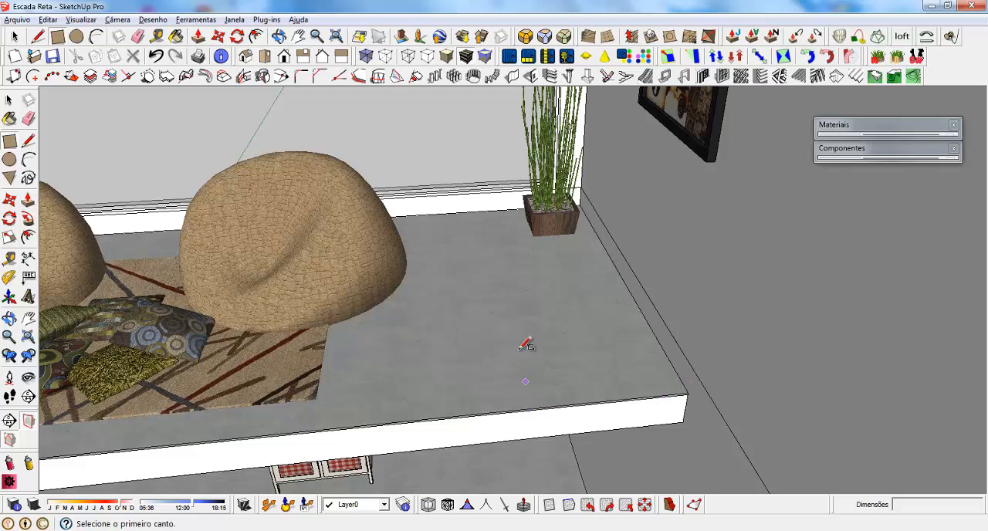
{"action": "left_click", "coordinate": [686, 393]}
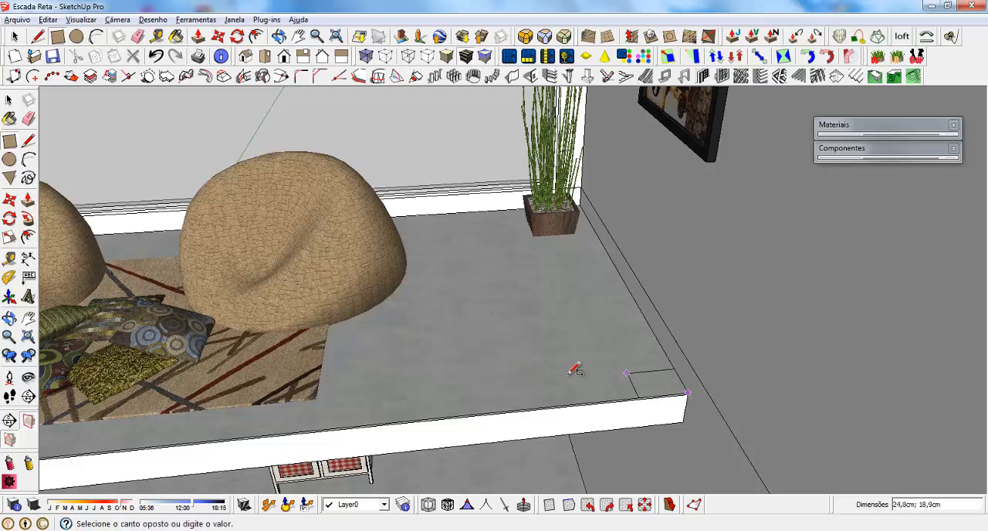
{"action": "key", "text": "Escape"}
{"action": "left_click", "coordinate": [686, 393]}
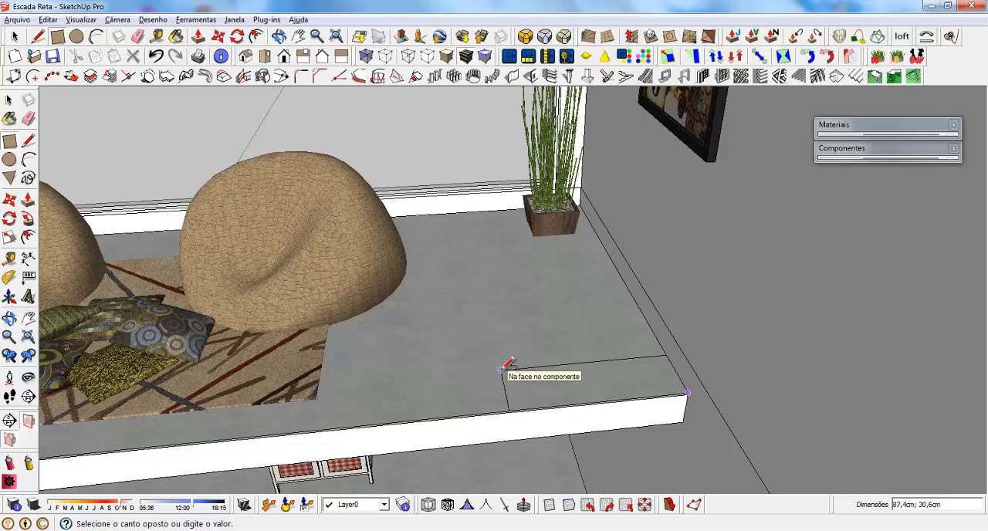
{"action": "type", "text": "100;30"}
{"action": "key", "text": "Return"}
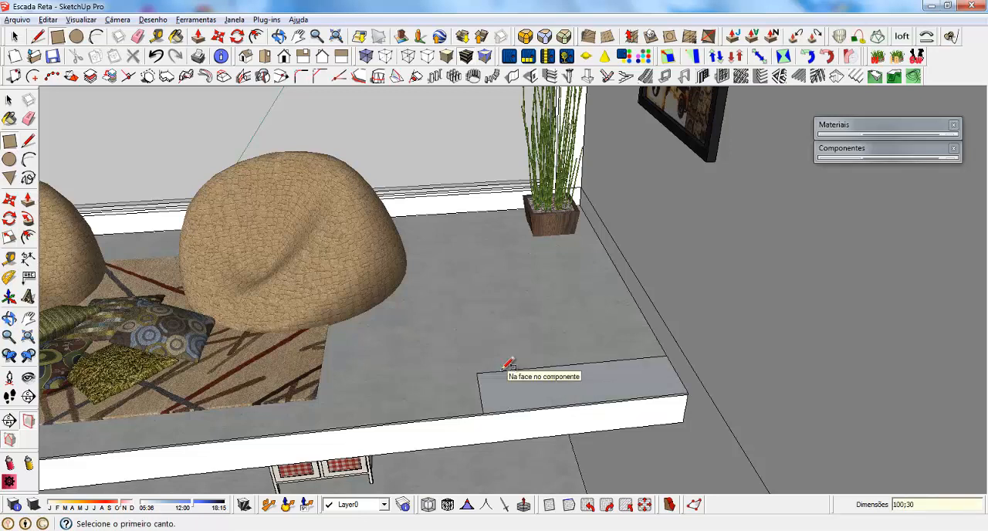
Push/Pull the rectangle up 18 cm to form a step block.
{"action": "scroll", "coordinate": [521, 410], "scroll_direction": "up", "scroll_amount": 2}
{"action": "middle_click_drag", "start_coordinate": [520, 410], "coordinate": [558, 397]}
{"action": "key", "text": "p"}
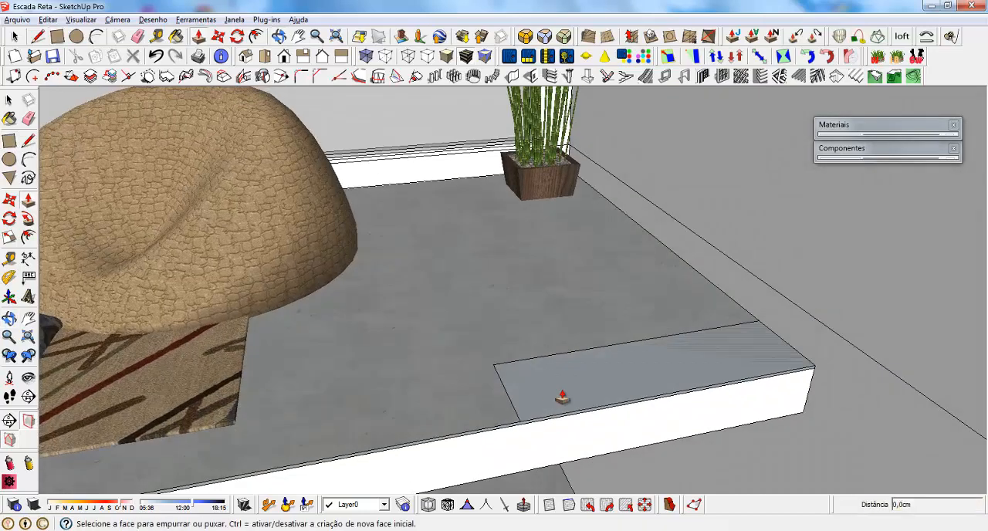
{"action": "left_click", "coordinate": [568, 388]}
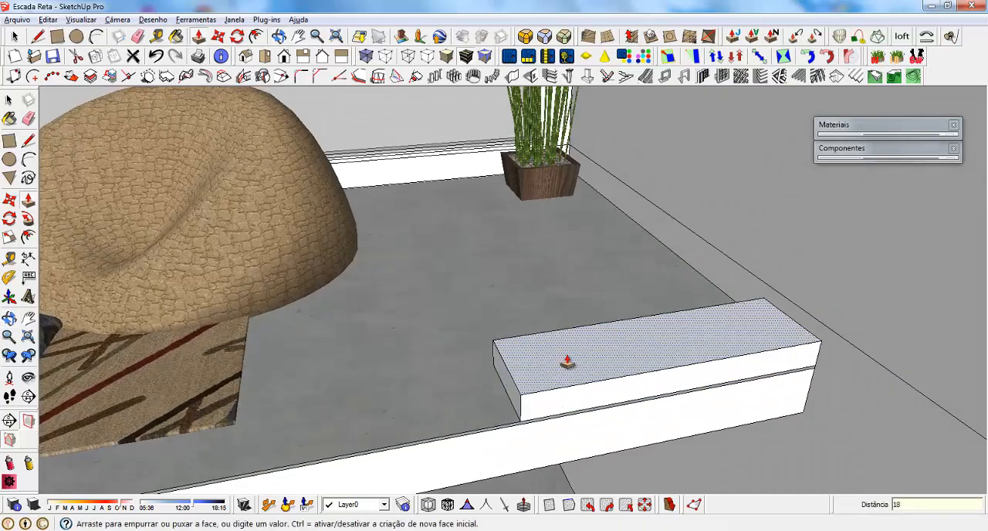
{"action": "left_click", "coordinate": [567, 363]}
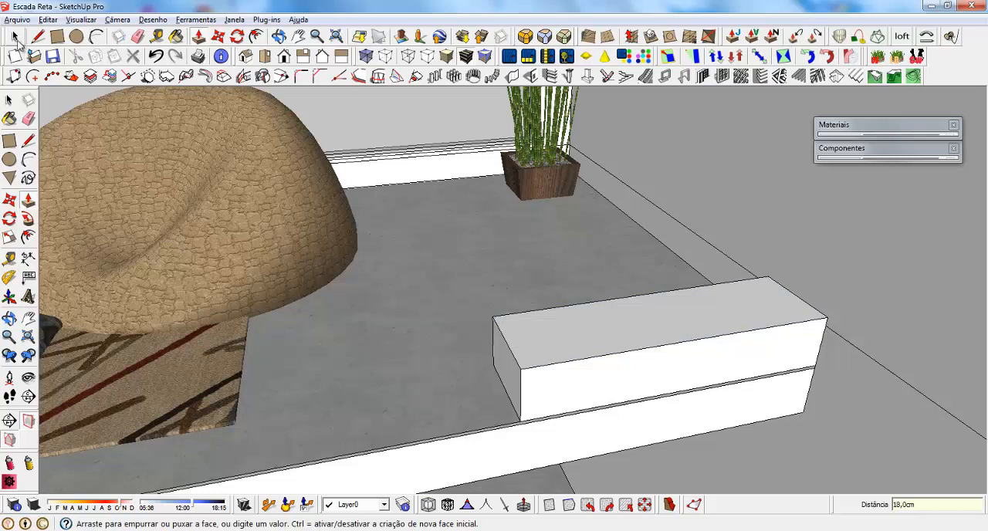
{"action": "key", "text": "space"}
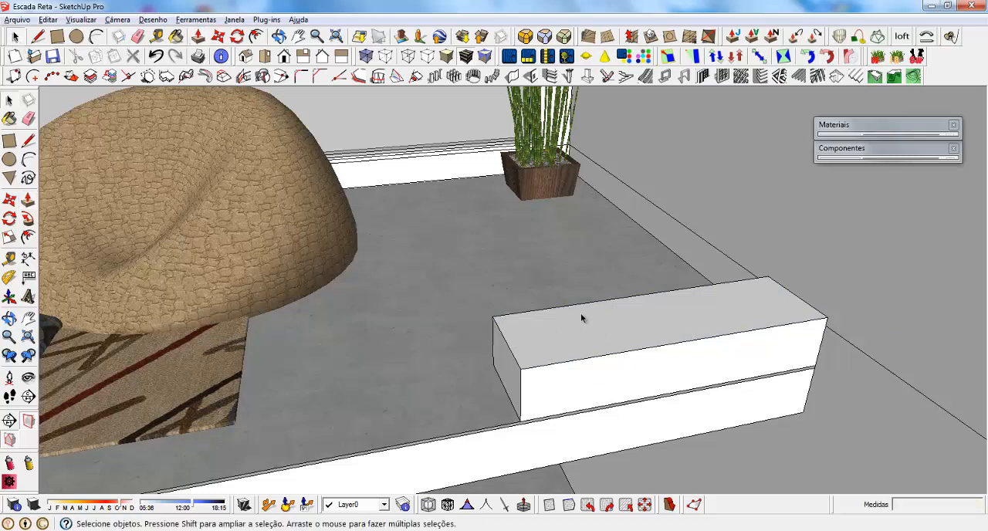
Turn the whole step block into a component named "deg".
{"action": "left_click", "coordinate": [520, 345]}
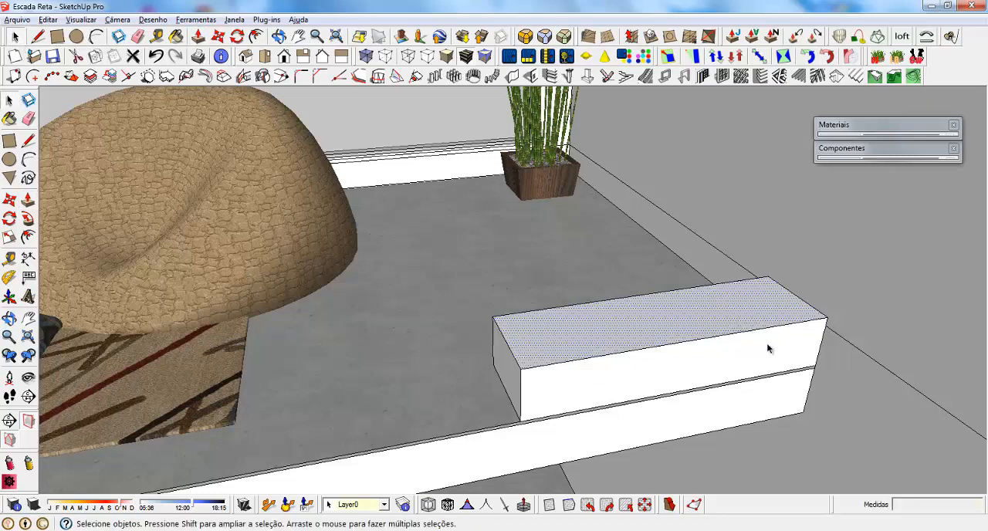
{"action": "scroll", "coordinate": [575, 340], "scroll_direction": "up", "scroll_amount": 2}
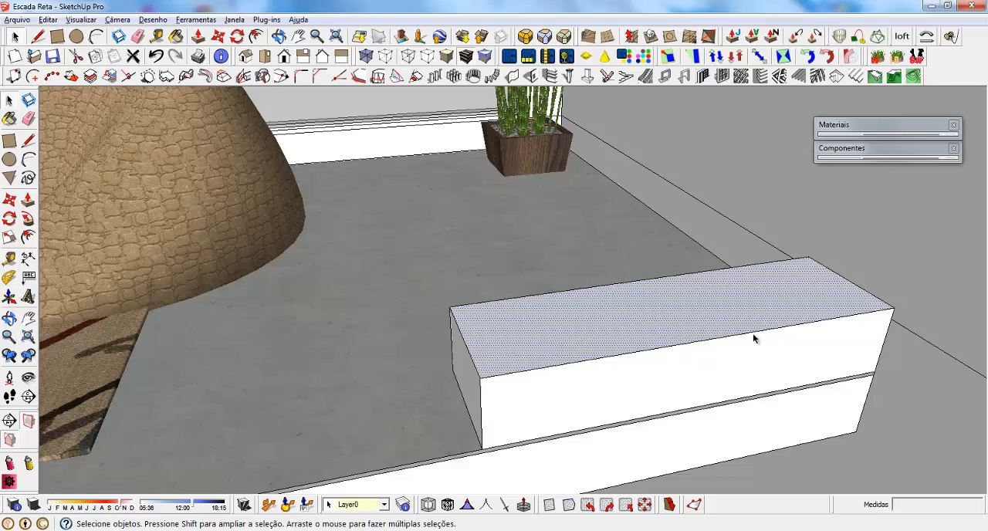
{"action": "triple_click", "coordinate": [530, 345]}
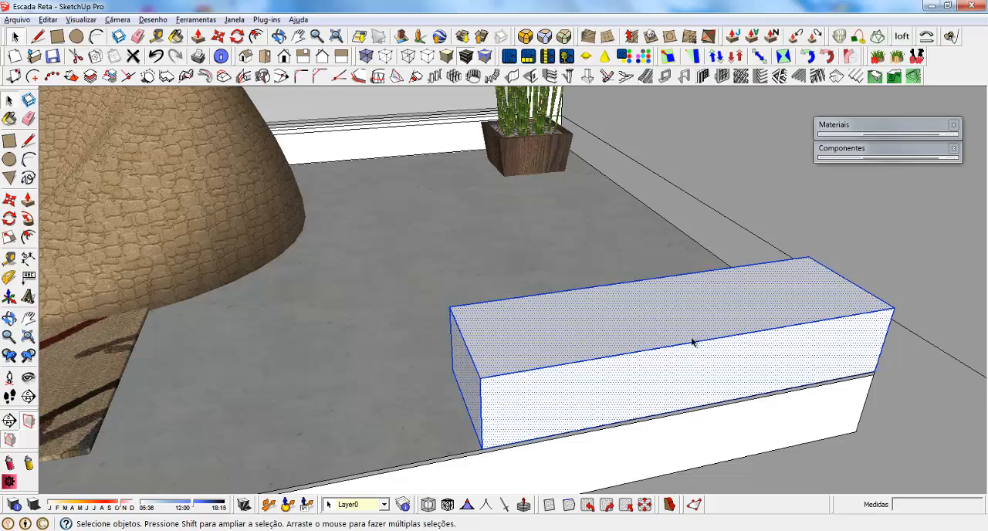
{"action": "right_click", "coordinate": [530, 334]}
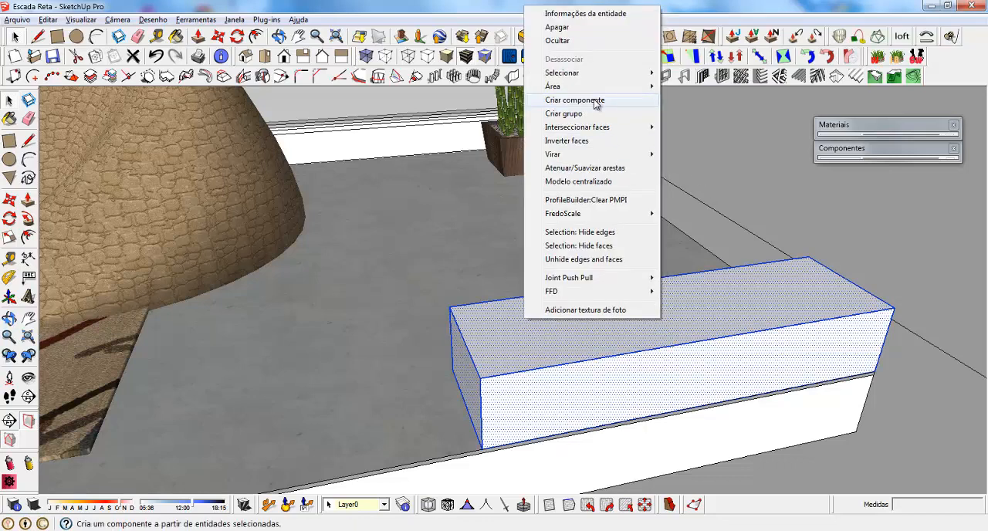
{"action": "left_click", "coordinate": [603, 102]}
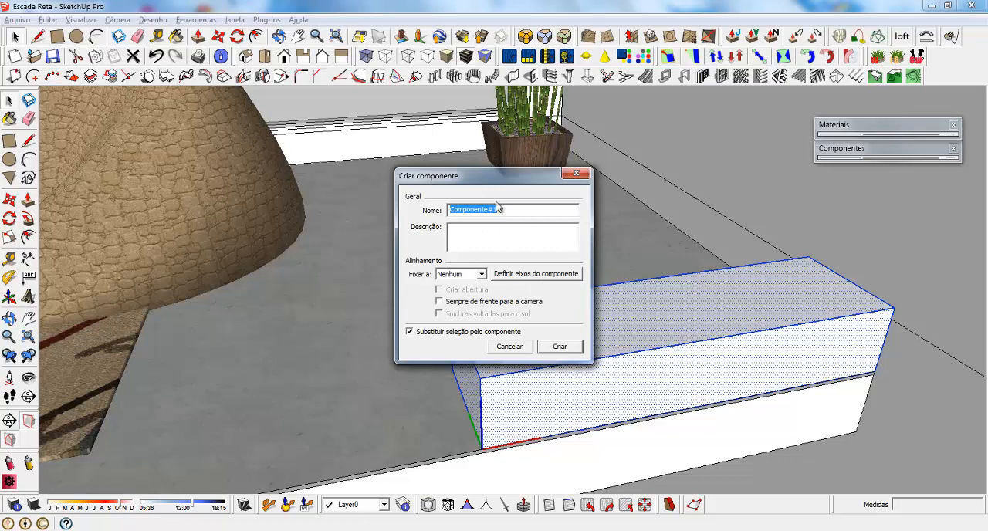
{"action": "type", "text": "degrau"}
{"action": "key", "text": "Return"}
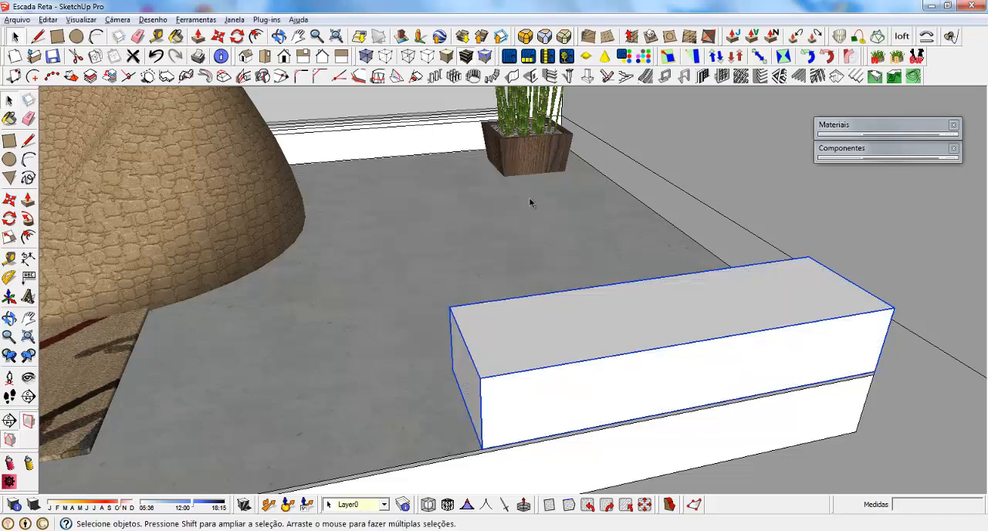
Copy the step from its upper back corner to the slab's lower front corner at the wall, and delete the original block.
{"action": "middle_click_drag", "start_coordinate": [480, 337], "coordinate": [608, 320]}
{"action": "key", "text": "m"}
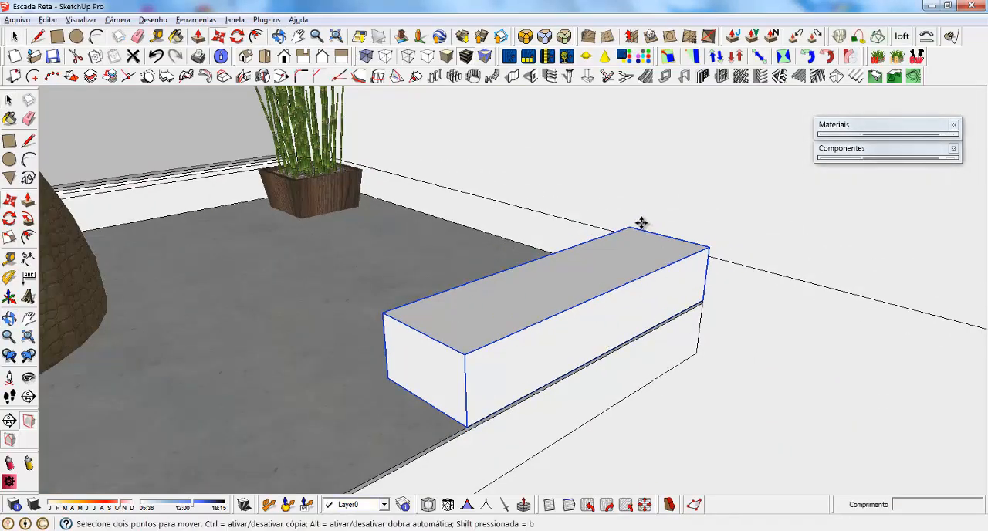
{"action": "left_click", "coordinate": [629, 228]}
{"action": "key", "text": "ctrl"}
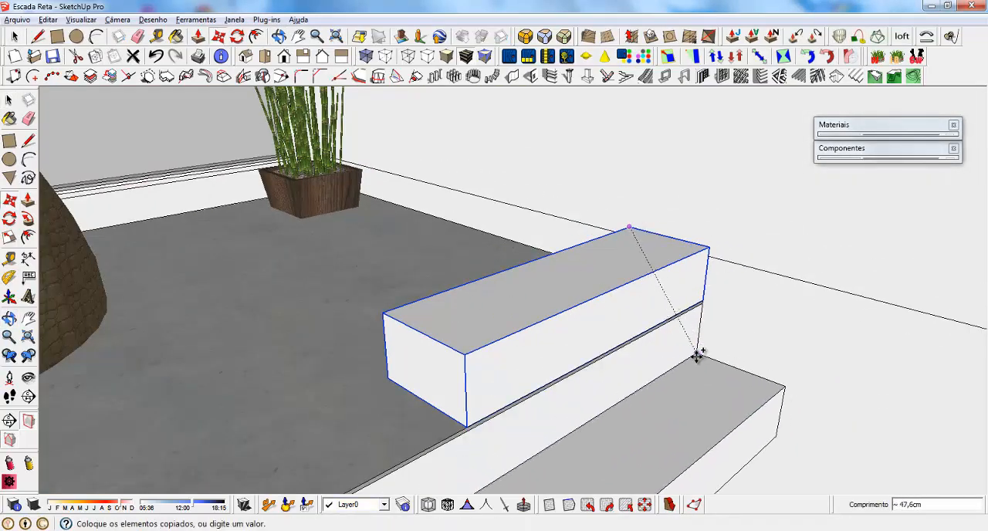
{"action": "left_click", "coordinate": [698, 352]}
{"action": "key", "text": "space"}
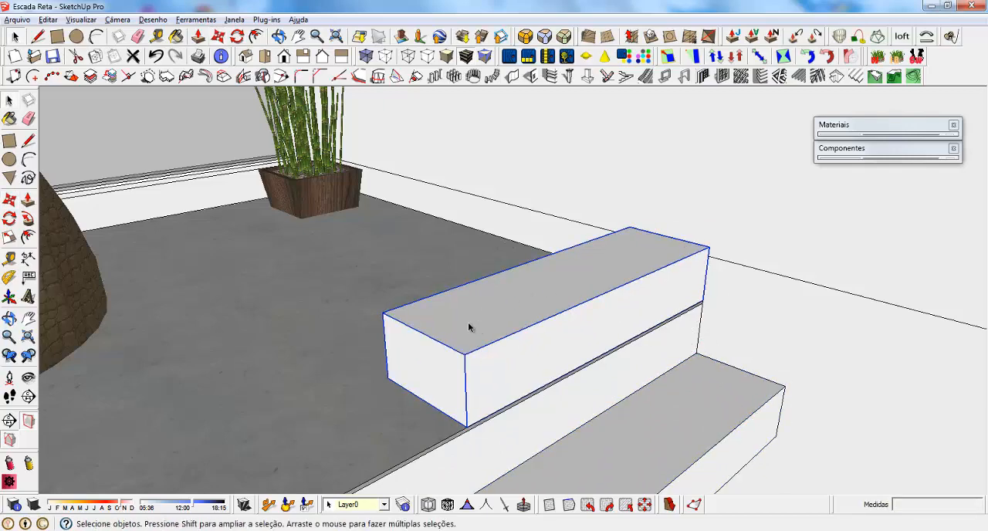
{"action": "mouse_move", "coordinate": [468, 327]}
{"action": "middle_mouse_down"}
{"action": "mouse_move", "coordinate": [311, 260]}
{"action": "mouse_move", "coordinate": [450, 314]}
{"action": "mouse_move", "coordinate": [465, 310]}
{"action": "middle_mouse_up"}
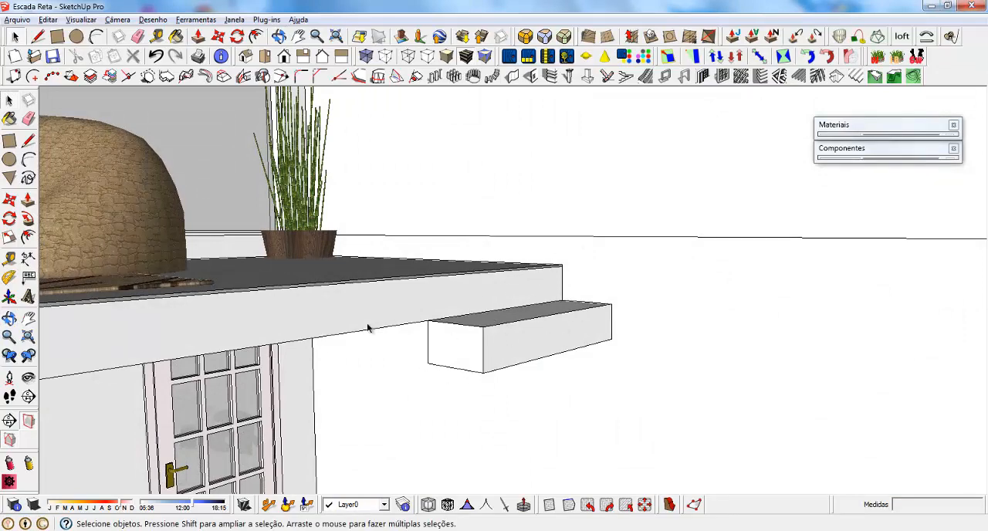
Copy the step from its upper back corner to its lower front corner and repeat the copy with x11 to form the staircase.
{"action": "middle_click_drag", "start_coordinate": [370, 329], "coordinate": [415, 335]}
{"action": "middle_click_drag", "start_coordinate": [435, 286], "coordinate": [386, 260], "text": "shift"}
{"action": "left_click", "coordinate": [340, 240]}
{"action": "middle_click_drag", "start_coordinate": [340, 240], "coordinate": [369, 256]}
{"action": "key", "text": "m"}
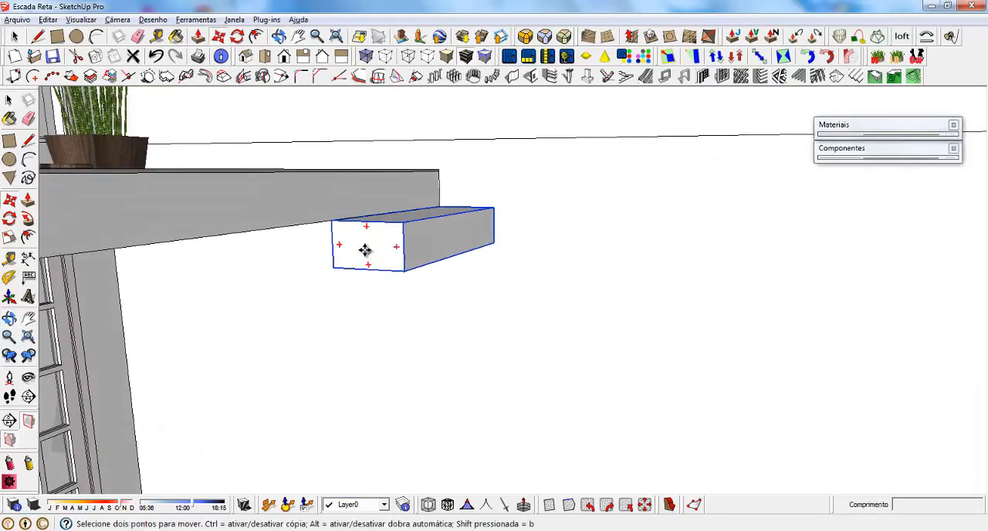
{"action": "left_click", "coordinate": [329, 221], "text": "ctrl"}
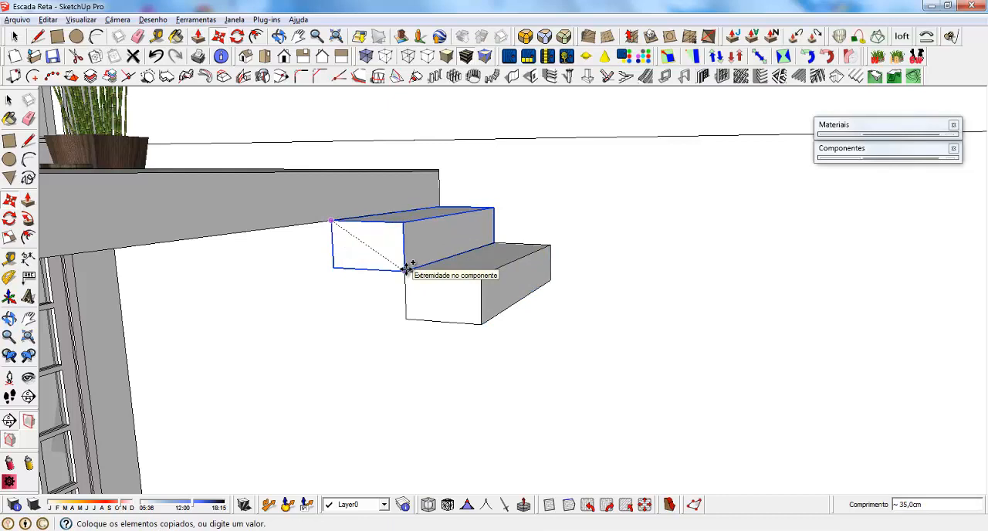
{"action": "left_click", "coordinate": [406, 268]}
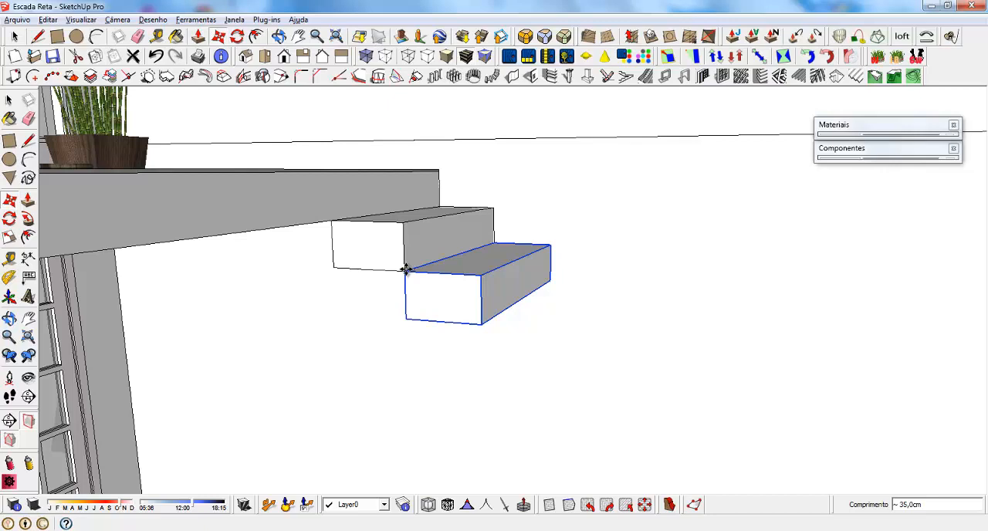
{"action": "type", "text": "x11"}
{"action": "key", "text": "Return"}
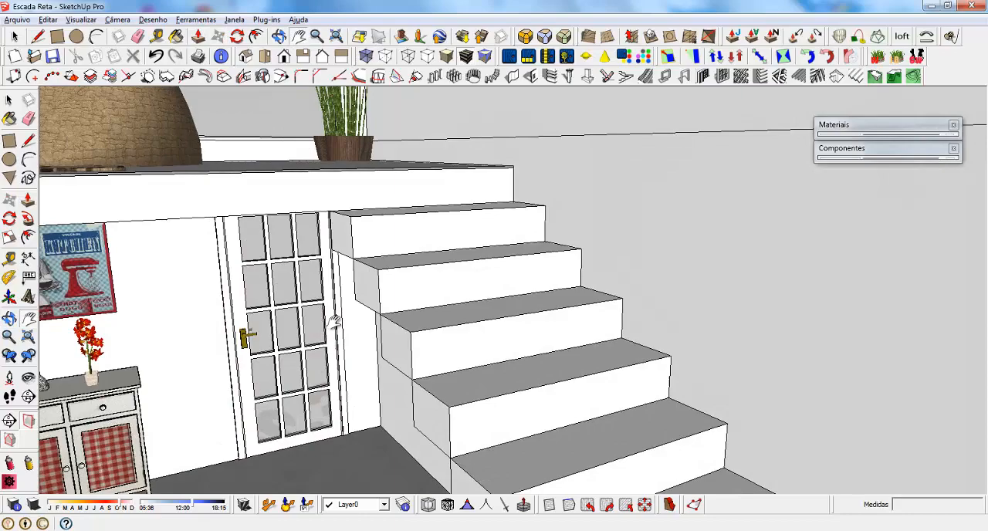
Open the lowest step component for editing and group its top face together with the bounding edges.
{"action": "middle_click_drag", "start_coordinate": [309, 224], "coordinate": [316, 138]}
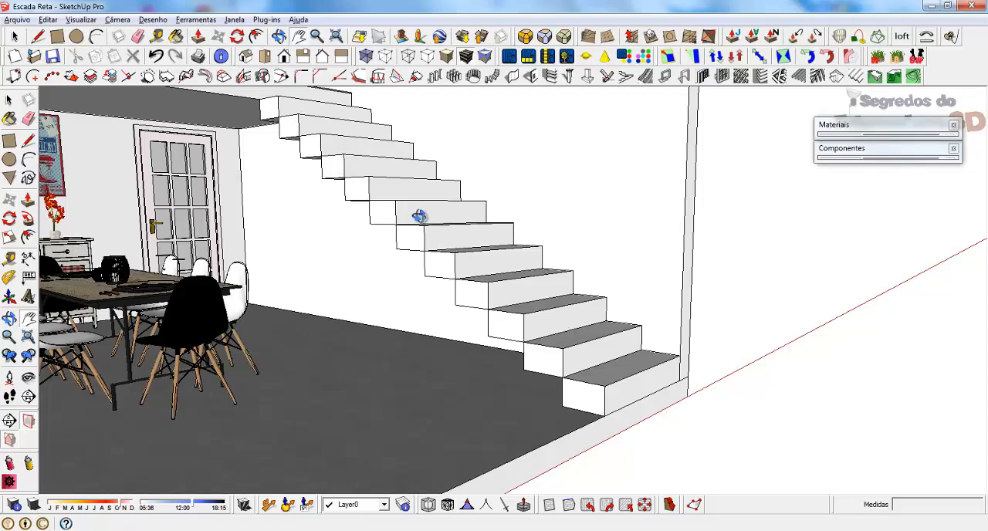
{"action": "middle_click_drag", "start_coordinate": [417, 216], "coordinate": [341, 238]}
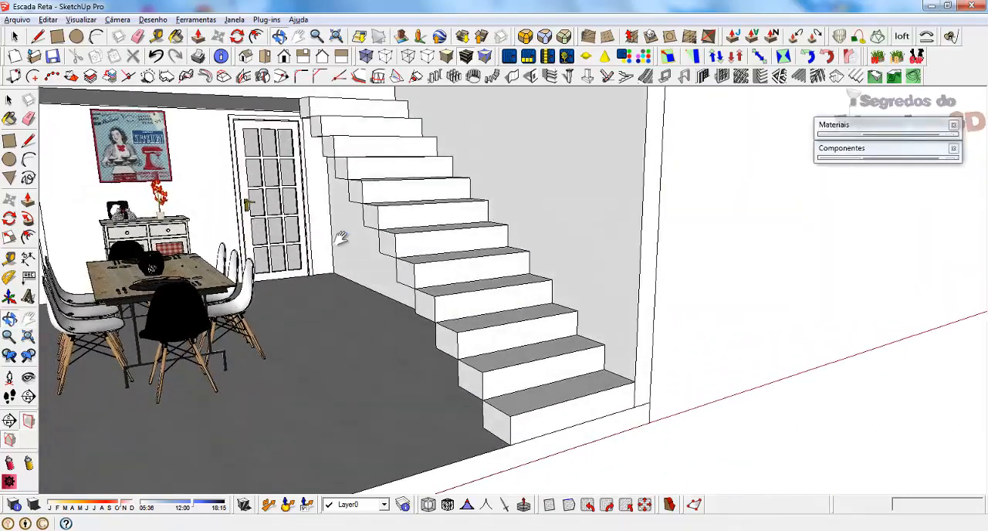
{"action": "middle_click_drag", "start_coordinate": [448, 304], "coordinate": [603, 399], "text": "shift"}
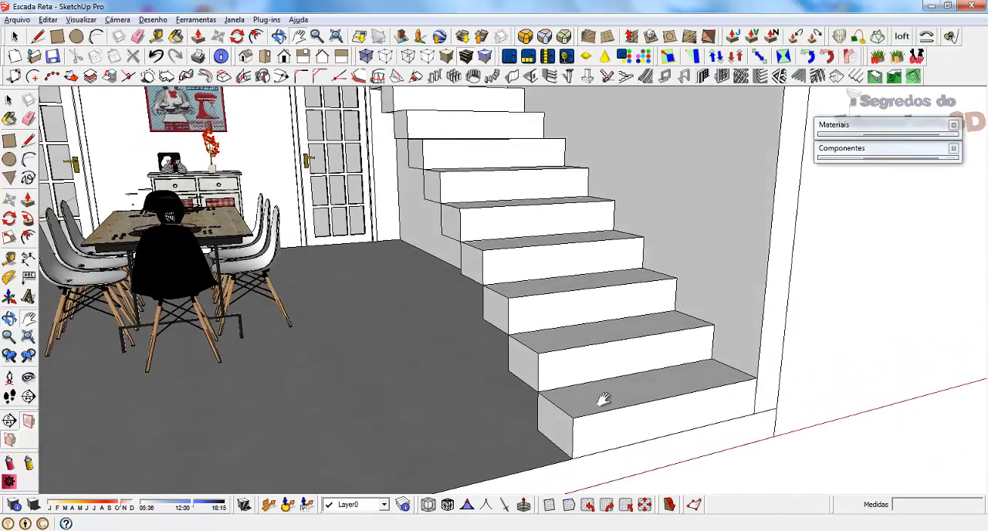
{"action": "key", "text": "space"}
{"action": "double_click", "coordinate": [592, 402]}
{"action": "scroll", "coordinate": [575, 403], "scroll_direction": "up", "scroll_amount": 2}
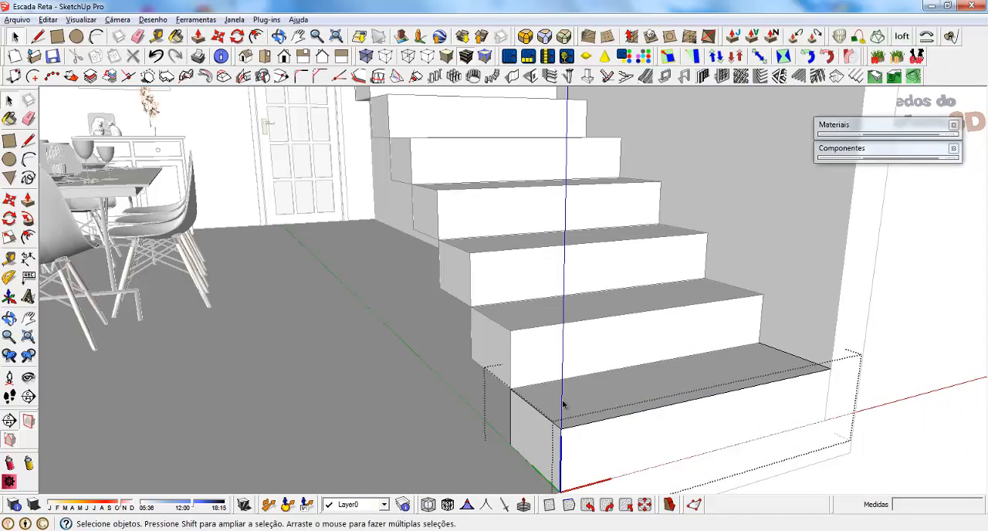
{"action": "left_click", "coordinate": [562, 404]}
{"action": "scroll", "coordinate": [557, 383], "scroll_direction": "up", "scroll_amount": 2}
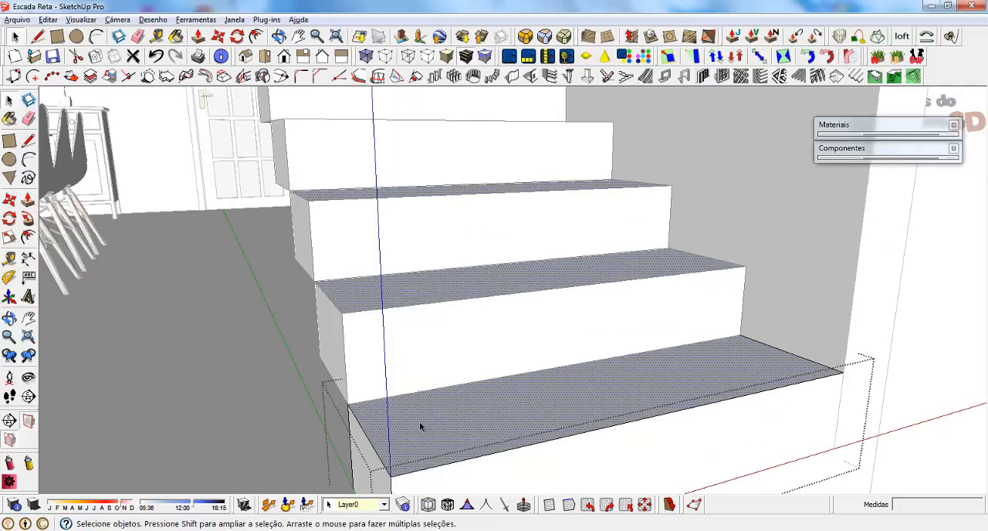
{"action": "double_click", "coordinate": [461, 420]}
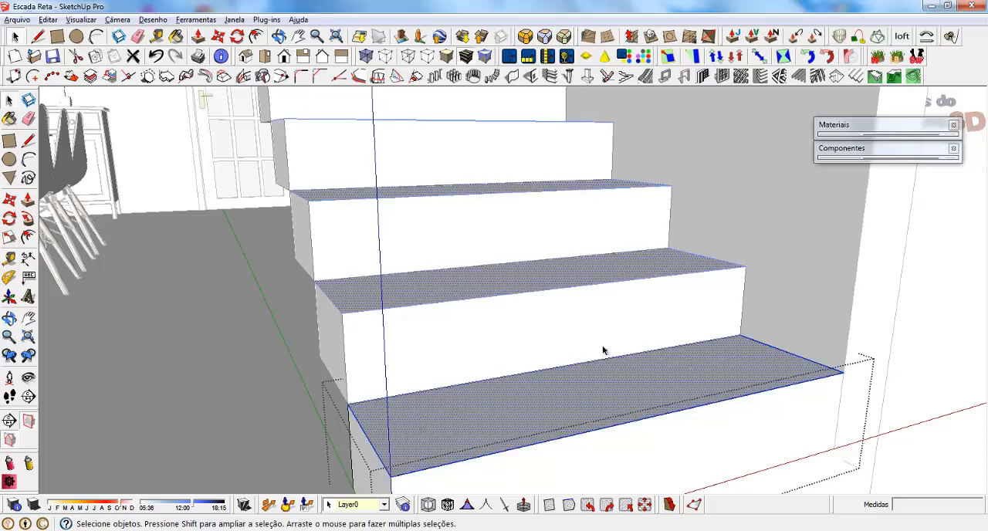
{"action": "right_click", "coordinate": [466, 422]}
{"action": "left_click", "coordinate": [503, 211]}
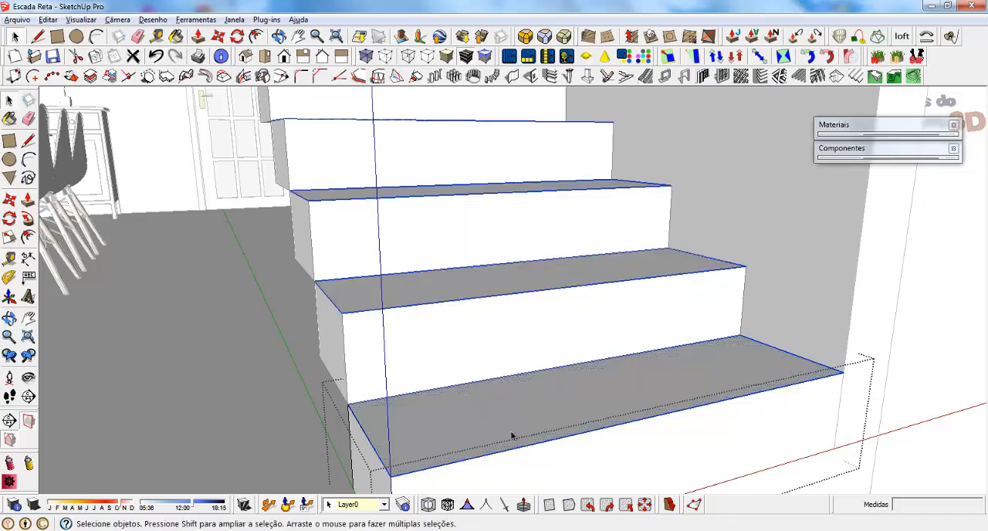
Open the grouped top face of the step and extrude it upward 2 cm to form the tread slab.
{"action": "double_click", "coordinate": [433, 424]}
{"action": "key", "text": "p"}
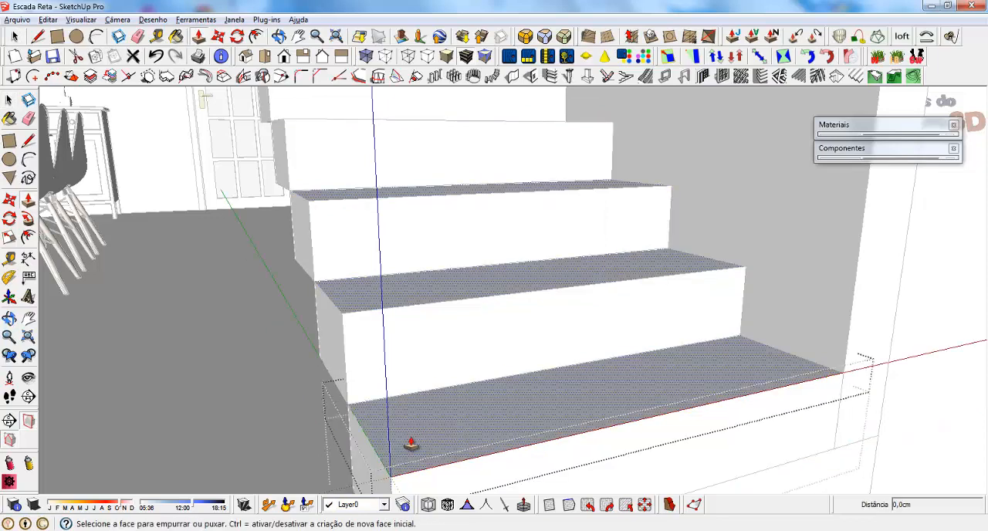
{"action": "left_click_drag", "start_coordinate": [409, 441], "coordinate": [411, 413]}
{"action": "type", "text": "2"}
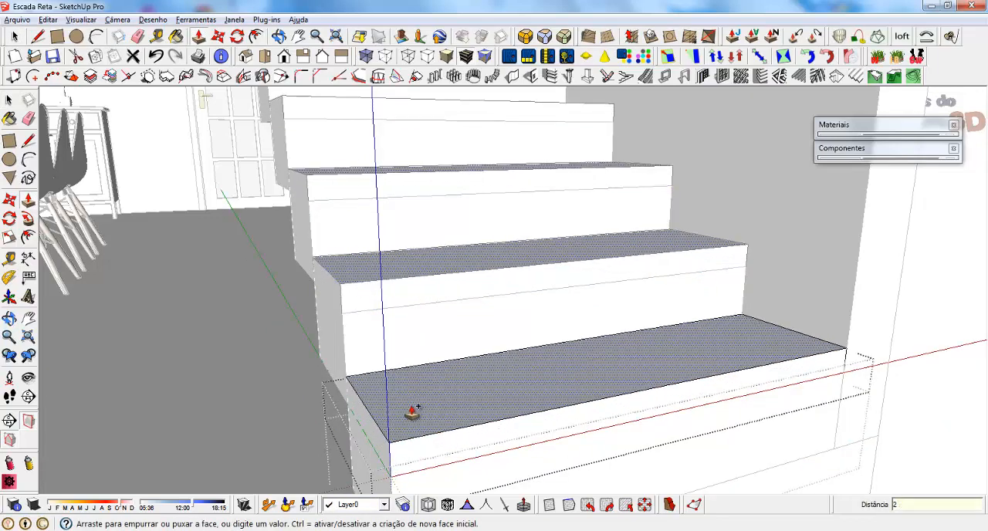
{"action": "key", "text": "Return"}
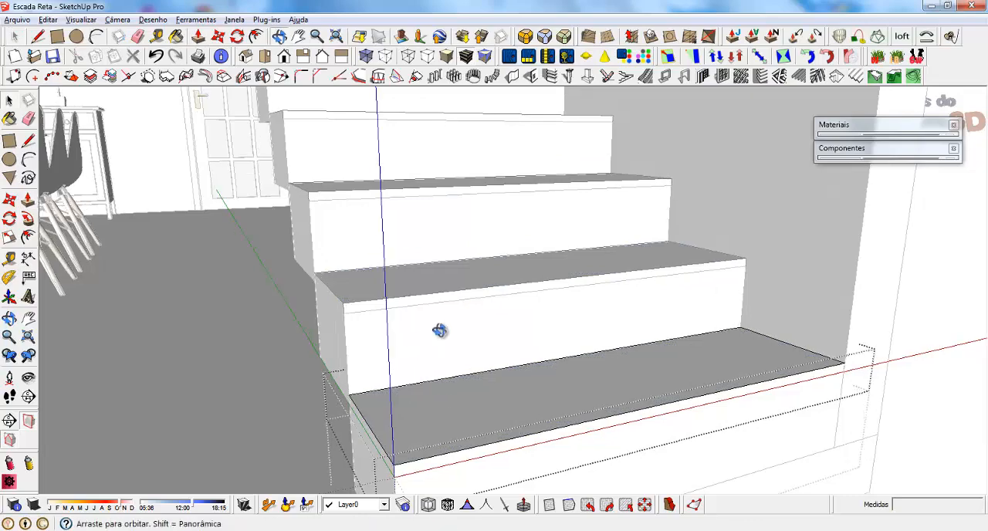
Extend the tread's front face outward 2 cm to create a nosing over the riser.
{"action": "middle_click_drag", "start_coordinate": [441, 331], "coordinate": [452, 247]}
{"action": "scroll", "coordinate": [450, 307], "scroll_direction": "up", "scroll_amount": 2}
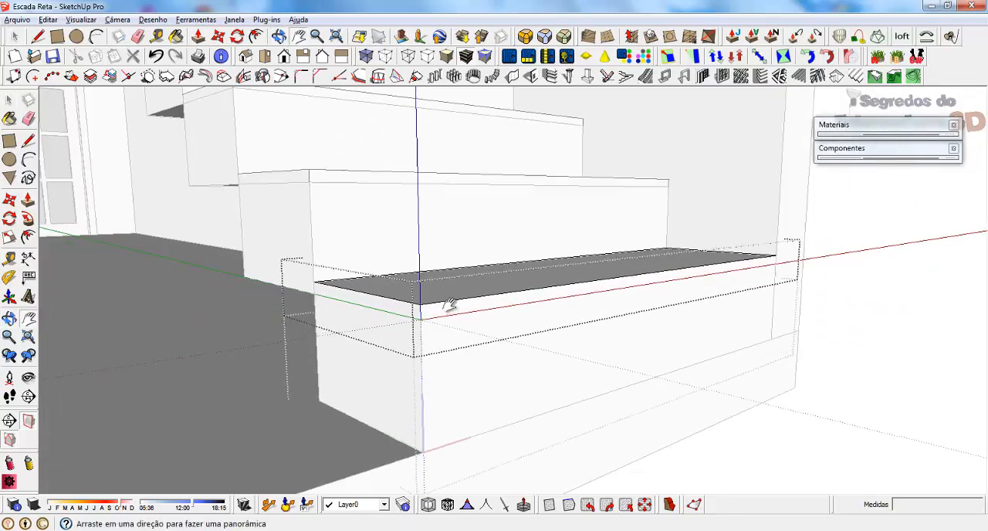
{"action": "middle_click_drag", "start_coordinate": [450, 306], "coordinate": [518, 307]}
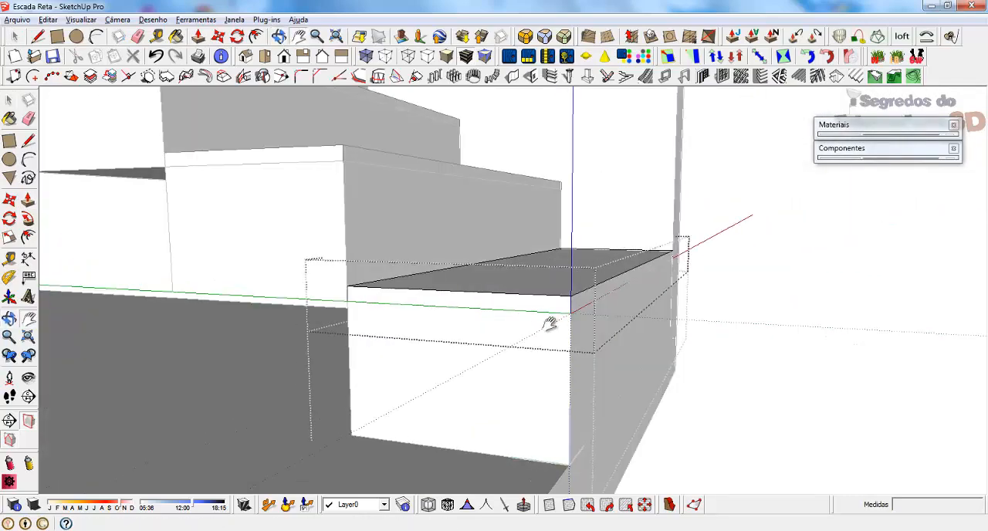
{"action": "key", "text": "p"}
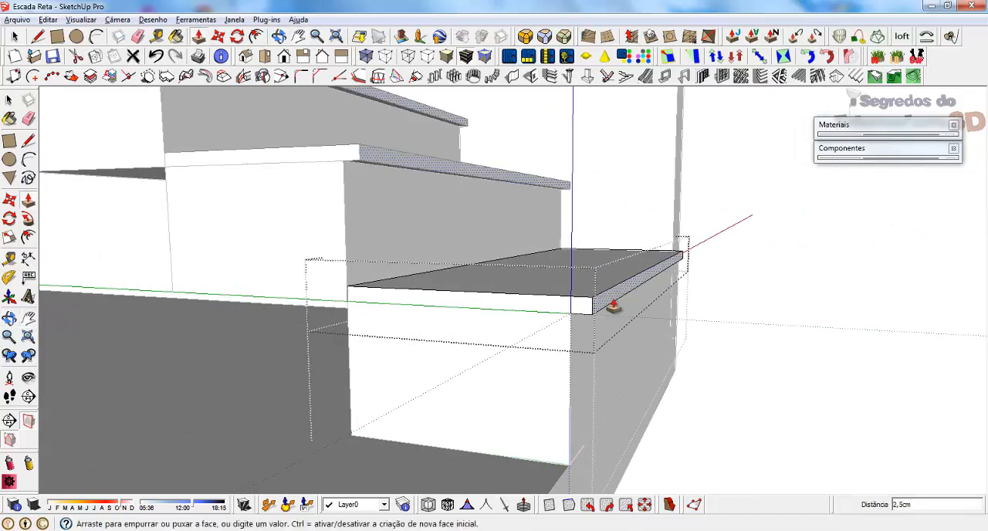
{"action": "type", "text": "2"}
{"action": "key", "text": "Return"}
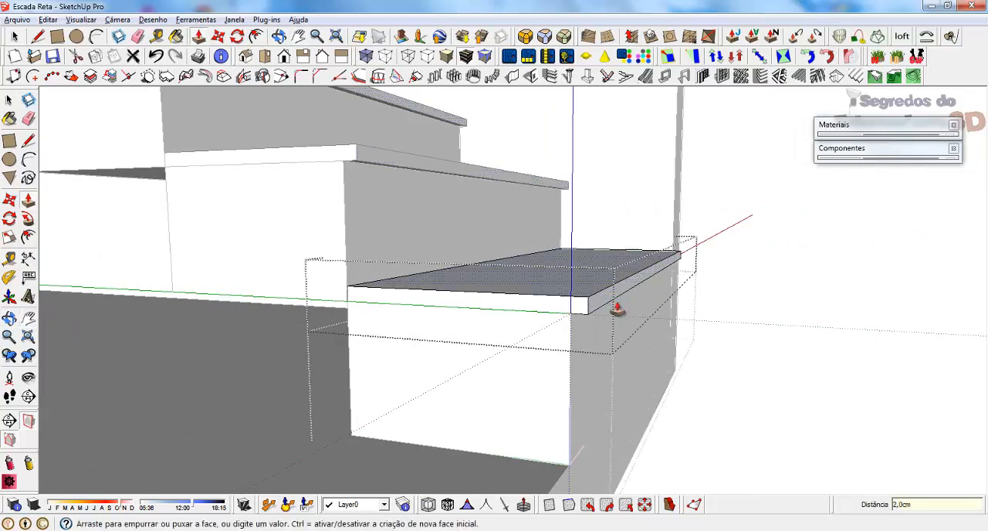
Paint the tread group with Stone_Granite_Midnite from the Pedra materials and exit the step component.
{"action": "middle_click_drag", "start_coordinate": [617, 312], "coordinate": [365, 347]}
{"action": "key", "text": "space"}
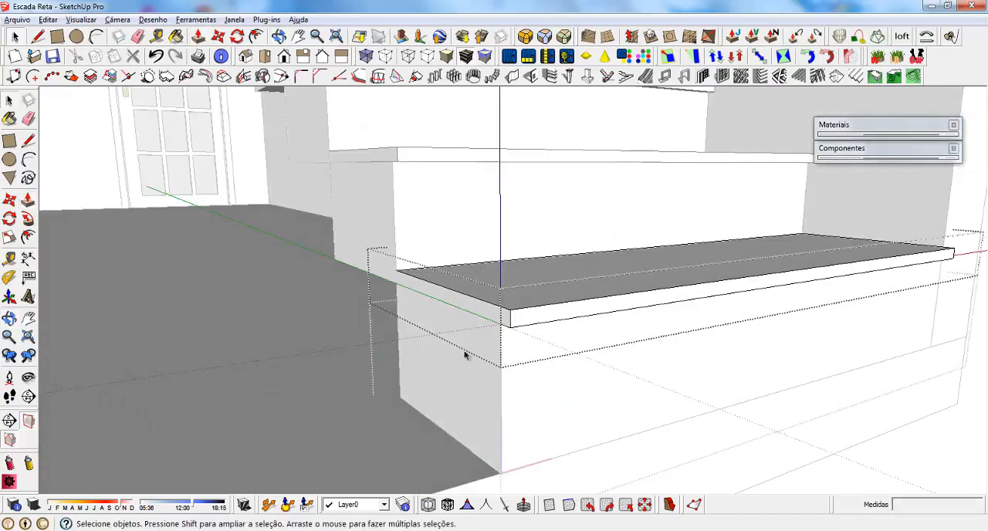
{"action": "triple_click", "coordinate": [510, 292]}
{"action": "left_click", "coordinate": [873, 126]}
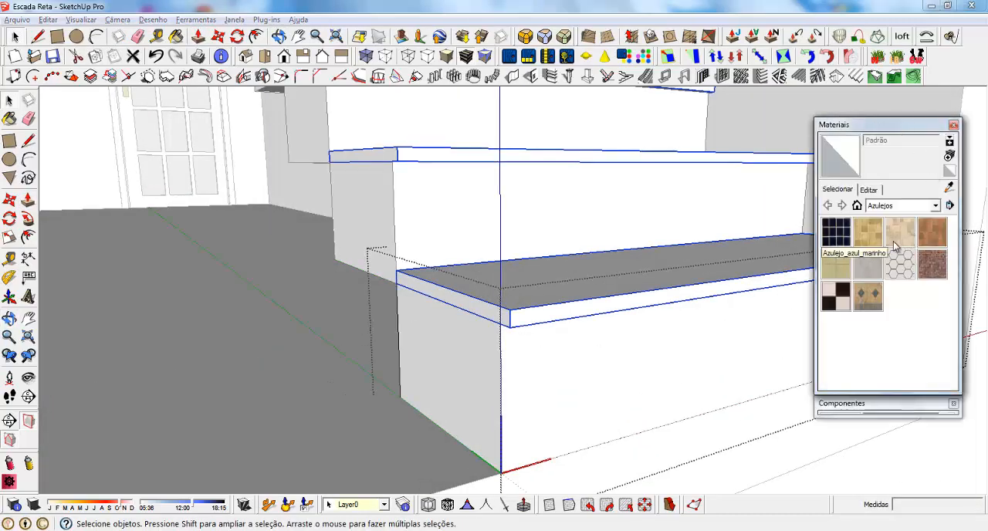
{"action": "left_click", "coordinate": [935, 205]}
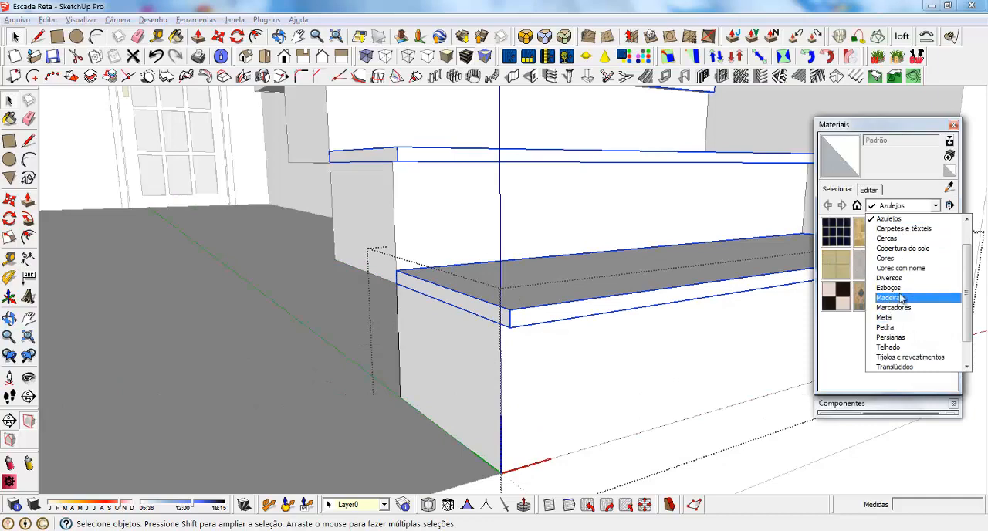
{"action": "left_click", "coordinate": [902, 327]}
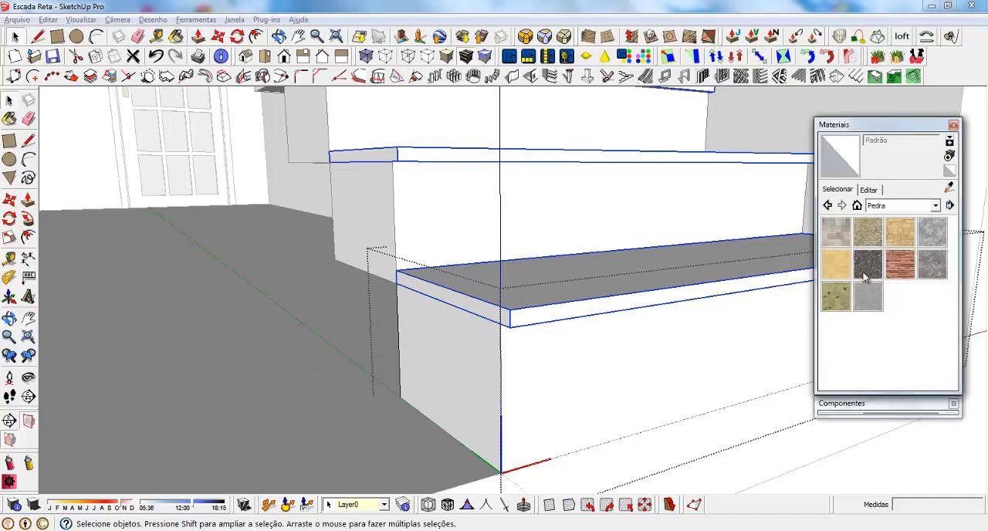
{"action": "left_click", "coordinate": [864, 276]}
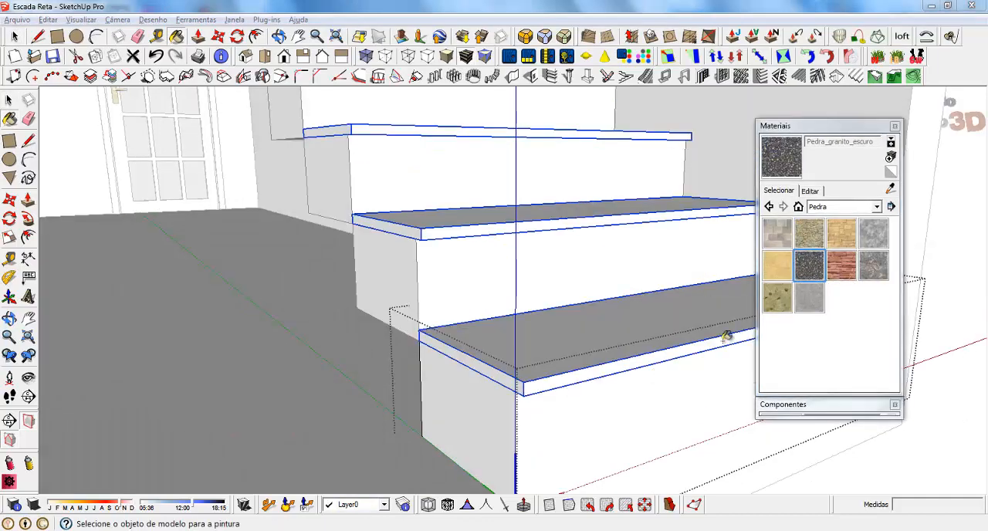
{"action": "left_click", "coordinate": [526, 349]}
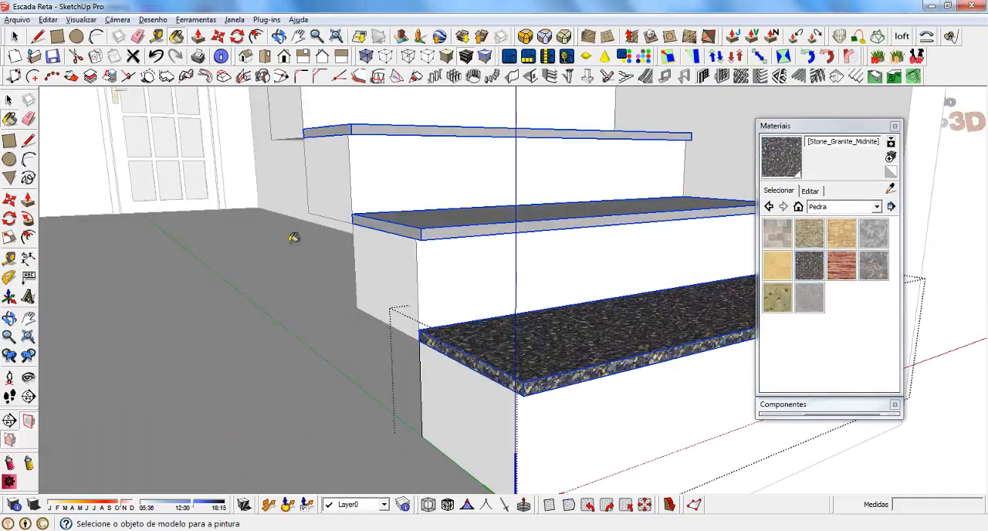
{"action": "scroll", "coordinate": [298, 292], "scroll_direction": "down", "scroll_amount": 5}
{"action": "key", "text": "space"}
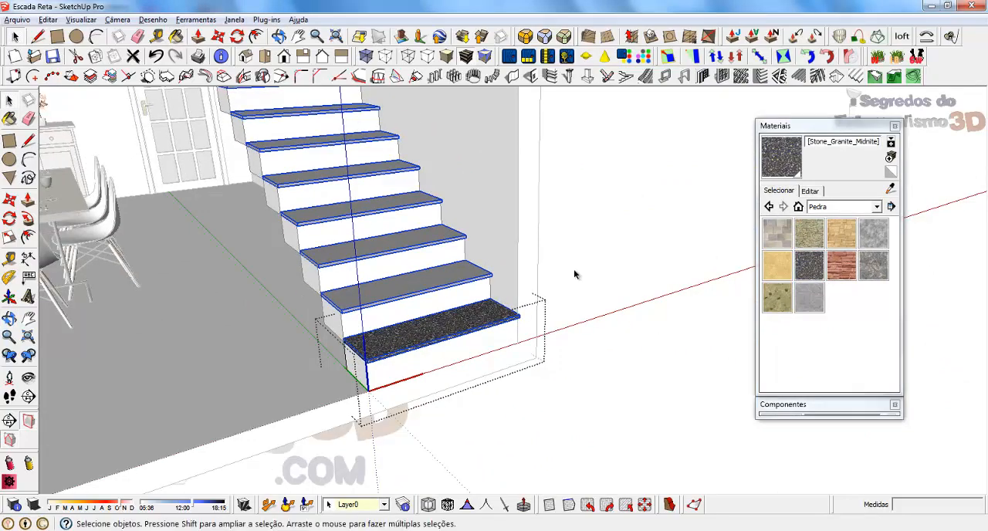
{"action": "left_click", "coordinate": [640, 216]}
Examine the granite treads along the staircase and the junction of the top step with the mezzanine slab.
{"action": "scroll", "coordinate": [730, 437], "scroll_direction": "down", "scroll_amount": 4}
{"action": "middle_click_drag", "start_coordinate": [554, 295], "coordinate": [409, 301]}
{"action": "key", "text": "h"}
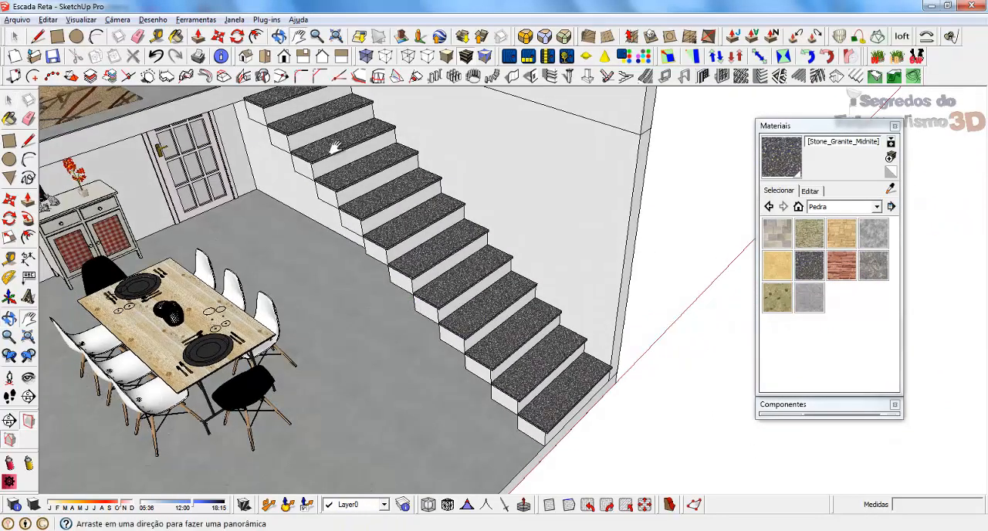
{"action": "left_click_drag", "start_coordinate": [315, 136], "coordinate": [506, 293]}
{"action": "scroll", "coordinate": [472, 251], "scroll_direction": "up", "scroll_amount": 5}
{"action": "middle_click_drag", "start_coordinate": [485, 321], "coordinate": [558, 187]}
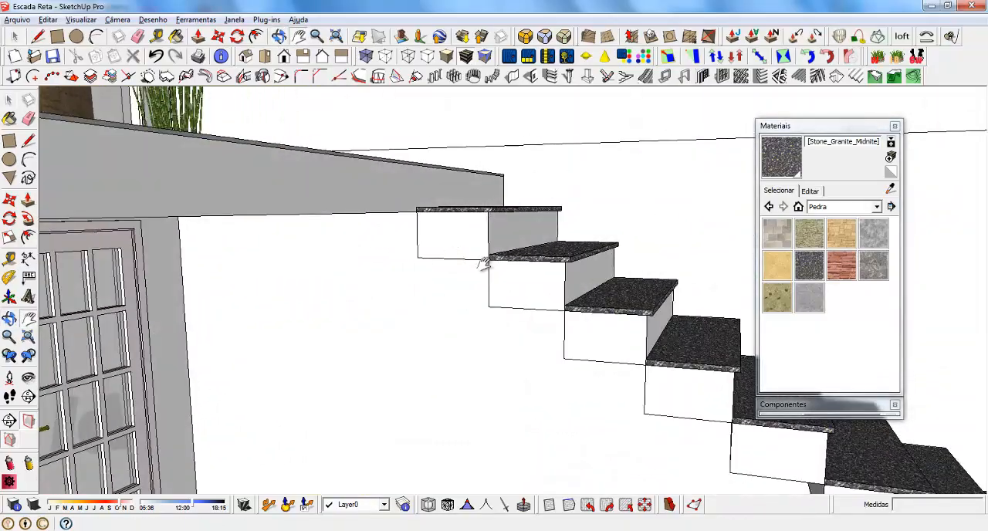
{"action": "middle_click_drag", "start_coordinate": [567, 249], "coordinate": [441, 227]}
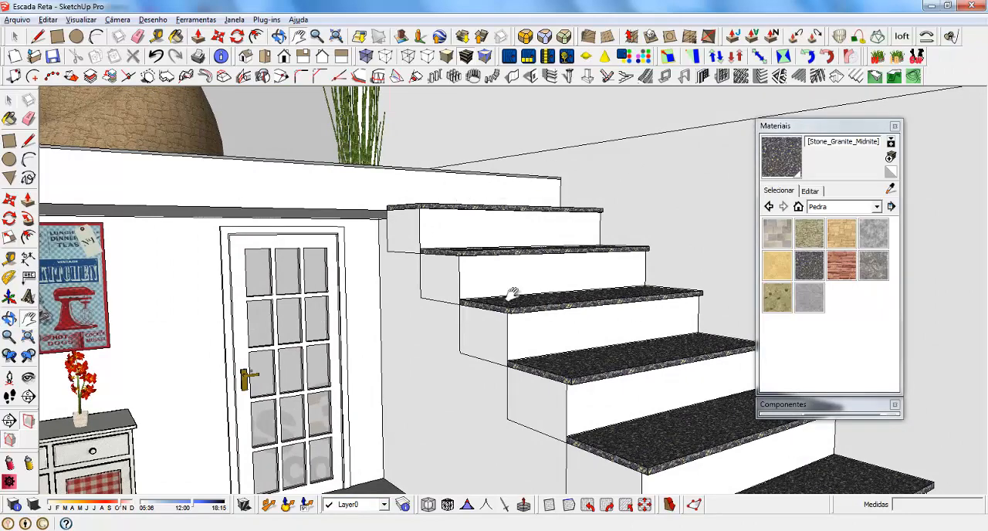
{"action": "middle_click_drag", "start_coordinate": [596, 291], "coordinate": [472, 199]}
{"action": "scroll", "coordinate": [471, 200], "scroll_direction": "down", "scroll_amount": 3}
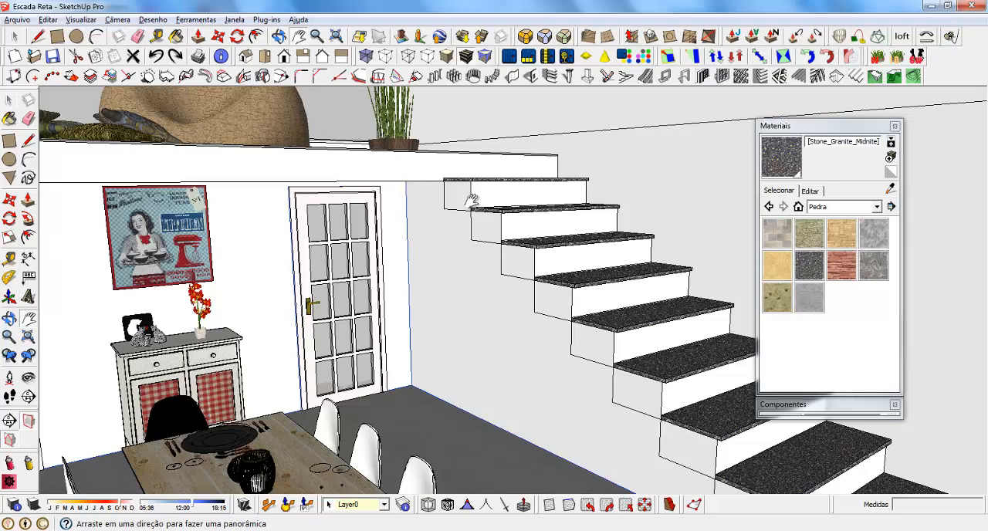
{"action": "key", "text": "space"}
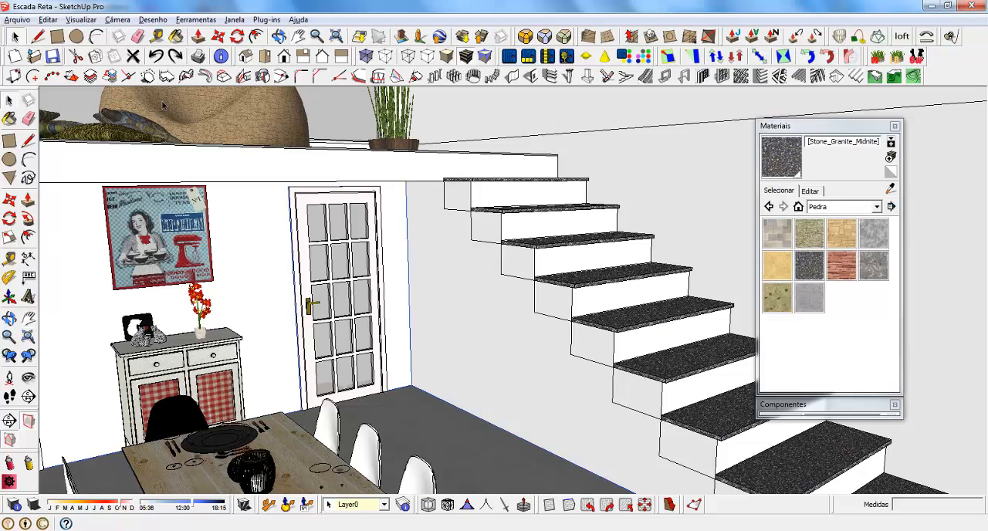
Collapse the Materials window, open the top step component for editing and delete its granite tread group.
{"action": "left_click", "coordinate": [794, 126]}
{"action": "middle_click_drag", "start_coordinate": [555, 252], "coordinate": [569, 311]}
{"action": "scroll", "coordinate": [571, 233], "scroll_direction": "up", "scroll_amount": 1}
{"action": "scroll", "coordinate": [572, 236], "scroll_direction": "up", "scroll_amount": 1}
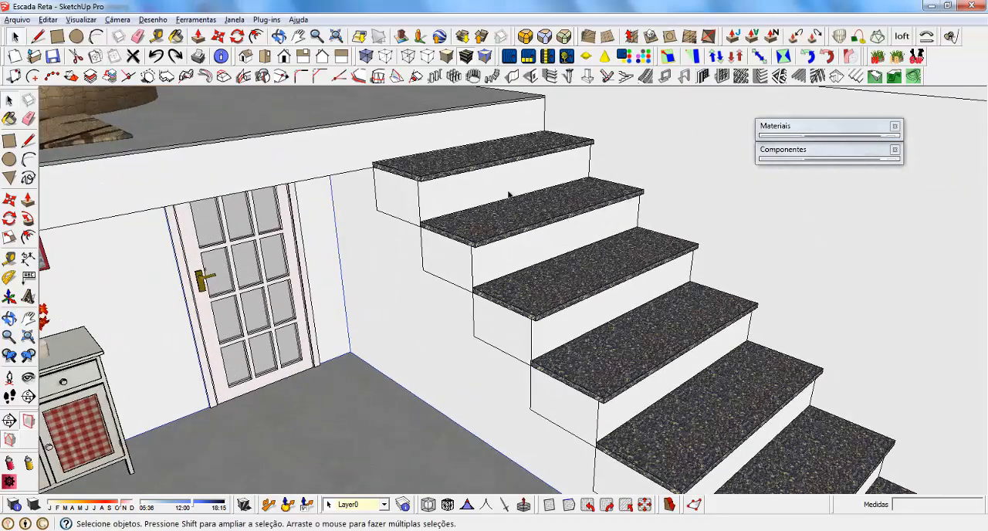
{"action": "middle_click_drag", "start_coordinate": [410, 263], "coordinate": [494, 194]}
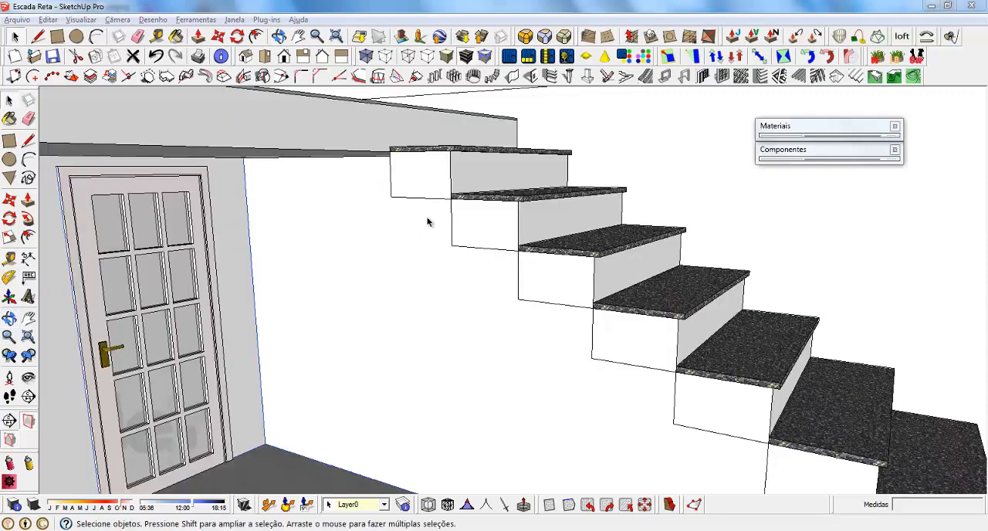
{"action": "middle_click_drag", "start_coordinate": [530, 197], "coordinate": [518, 258]}
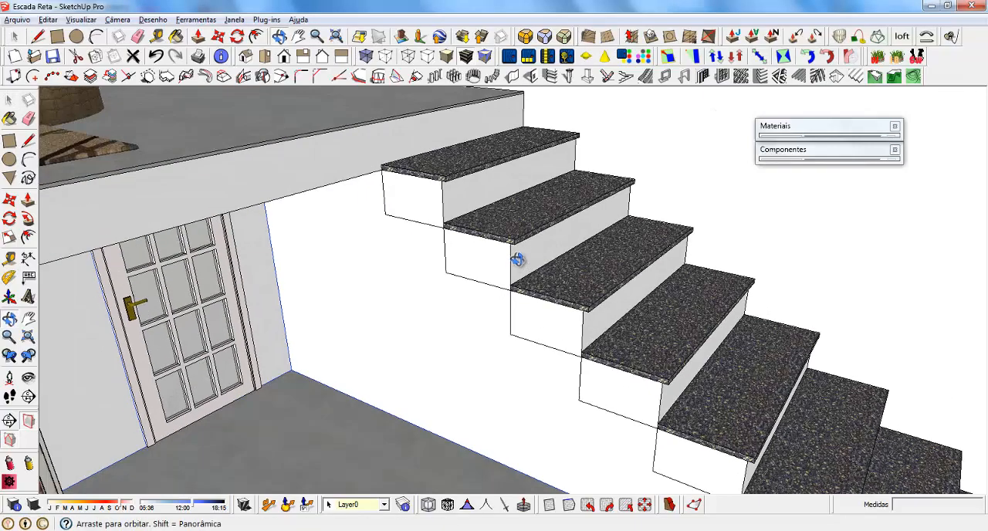
{"action": "scroll", "coordinate": [498, 209], "scroll_direction": "up", "scroll_amount": 3}
{"action": "double_click", "coordinate": [377, 145]}
{"action": "middle_click_drag", "start_coordinate": [377, 144], "coordinate": [425, 214]}
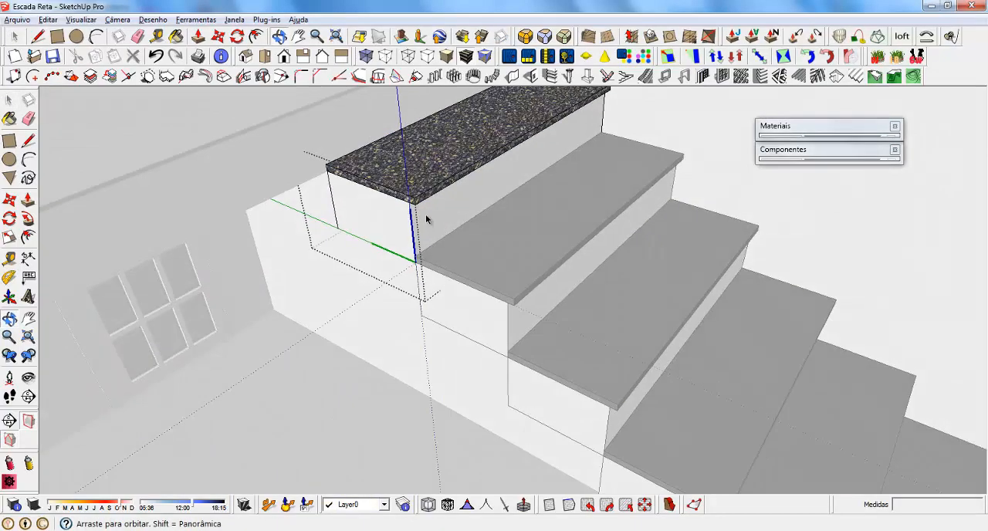
{"action": "scroll", "coordinate": [473, 392], "scroll_direction": "down", "scroll_amount": 3}
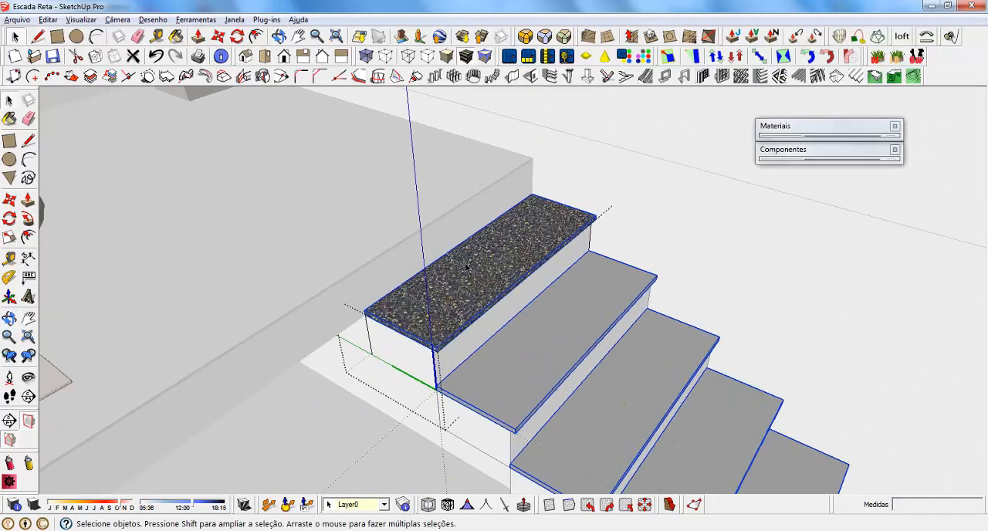
{"action": "key", "text": "Delete"}
Close the step's open top with a 100 x 30 cm rectangle between opposite corners.
{"action": "scroll", "coordinate": [484, 310], "scroll_direction": "up", "scroll_amount": 2}
{"action": "key", "text": "r"}
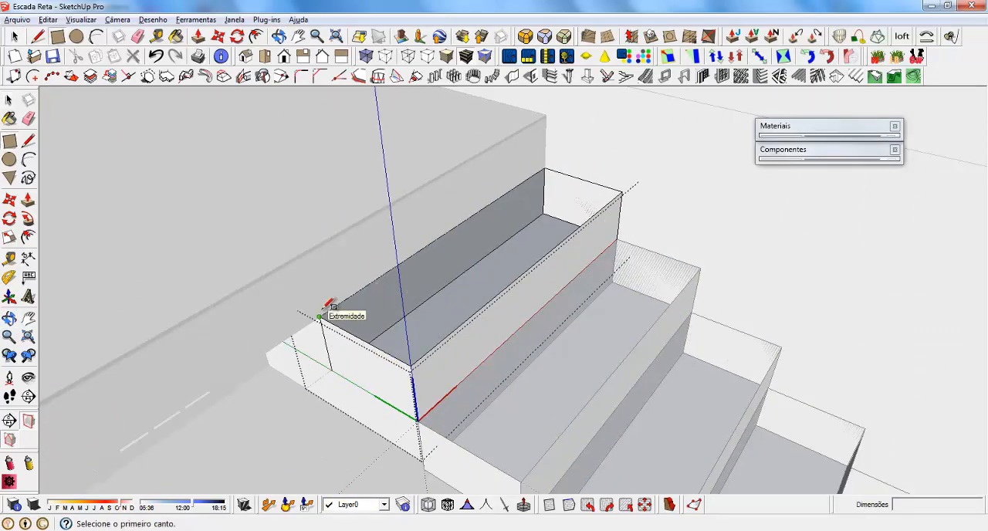
{"action": "left_click", "coordinate": [319, 316]}
{"action": "left_click", "coordinate": [630, 184]}
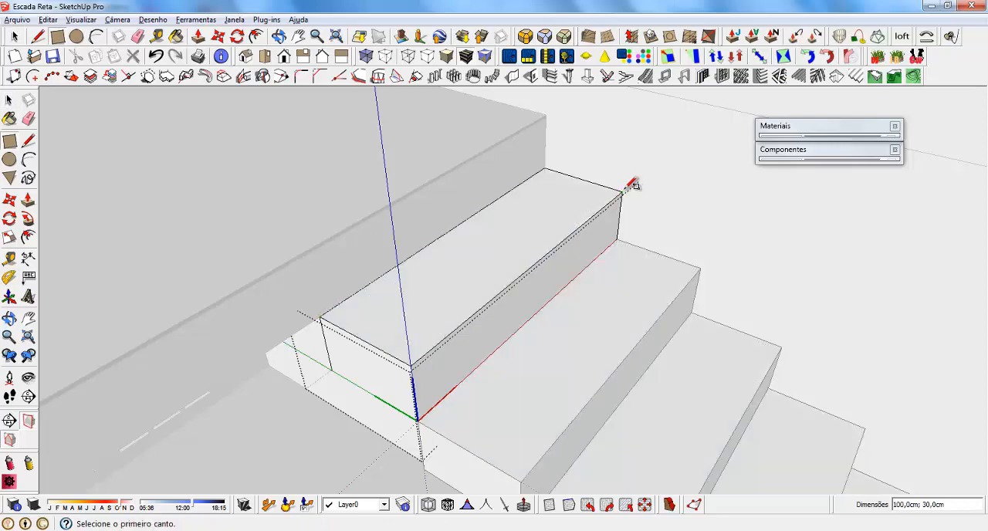
Offset the back and bottom edges of the step's side face 5 cm inward.
{"action": "key", "text": "o"}
{"action": "left_click_drag", "start_coordinate": [458, 335], "coordinate": [556, 212]}
{"action": "key", "text": "space"}
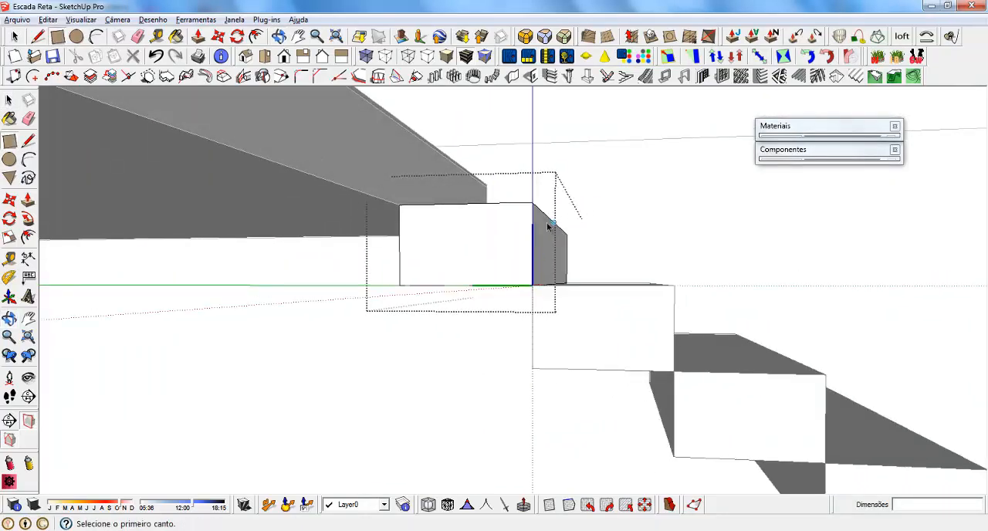
{"action": "left_click", "coordinate": [400, 242]}
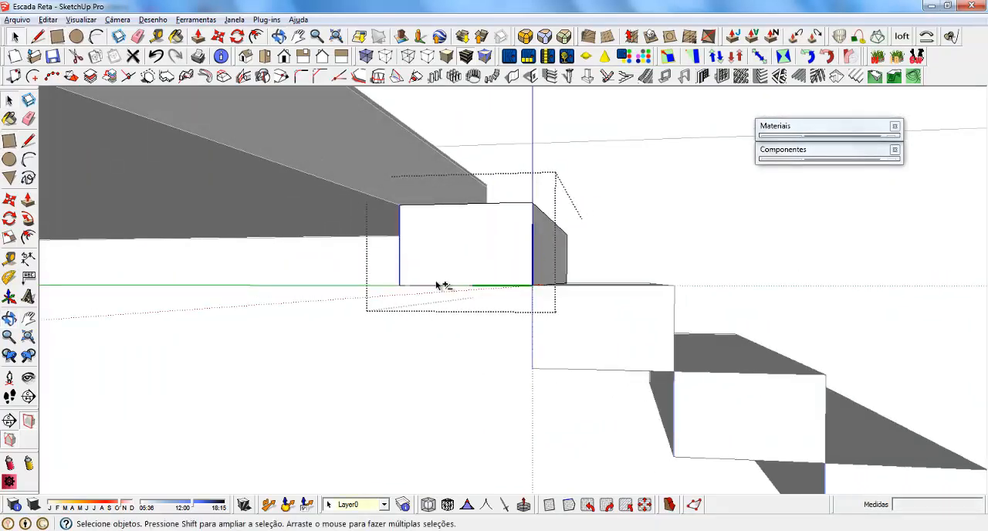
{"action": "middle_click_drag", "start_coordinate": [467, 242], "coordinate": [452, 266]}
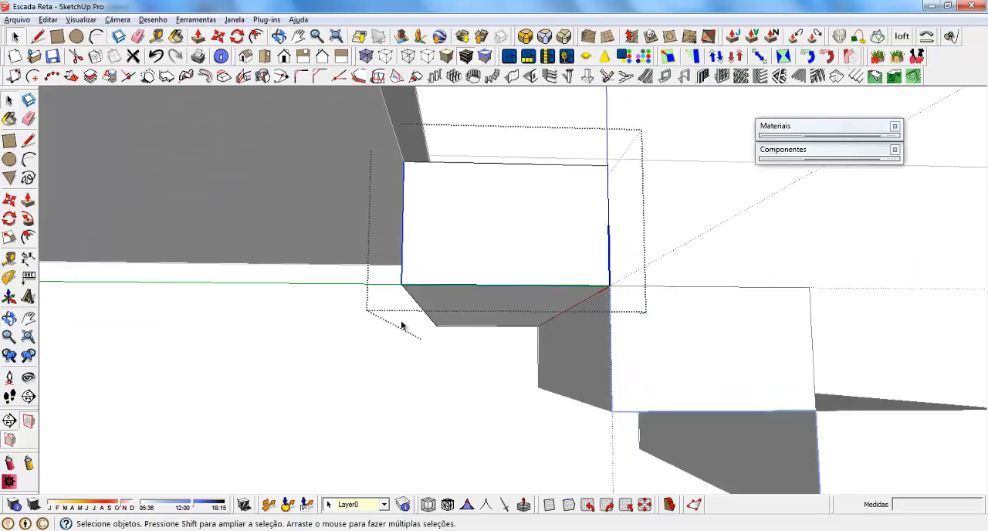
{"action": "middle_click_drag", "start_coordinate": [509, 233], "coordinate": [456, 283]}
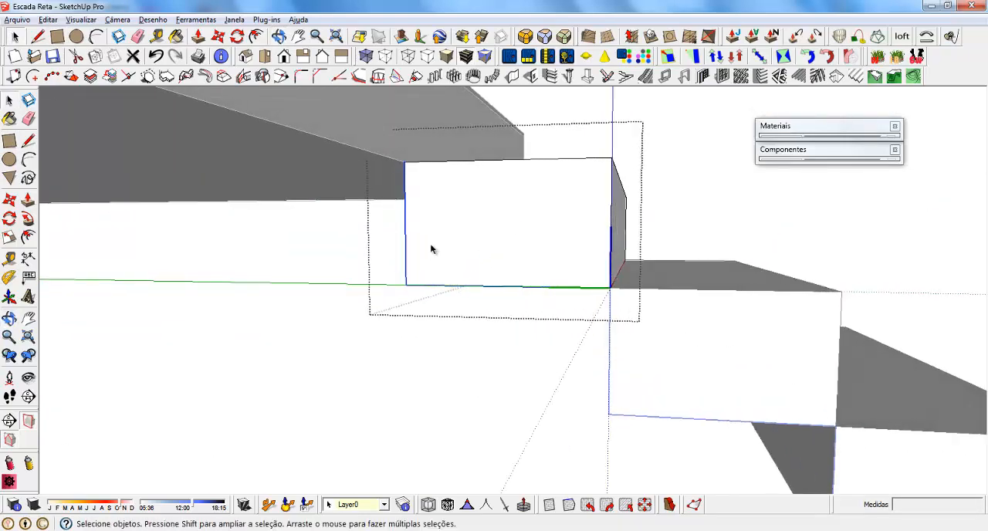
{"action": "key", "text": "f"}
{"action": "left_click", "coordinate": [405, 223]}
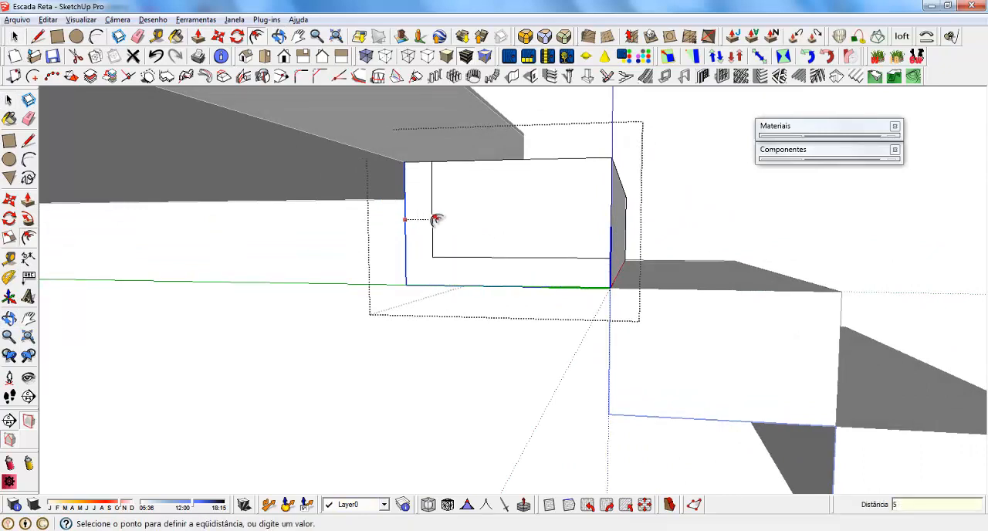
{"action": "left_click", "coordinate": [436, 220]}
{"action": "key", "text": "space"}
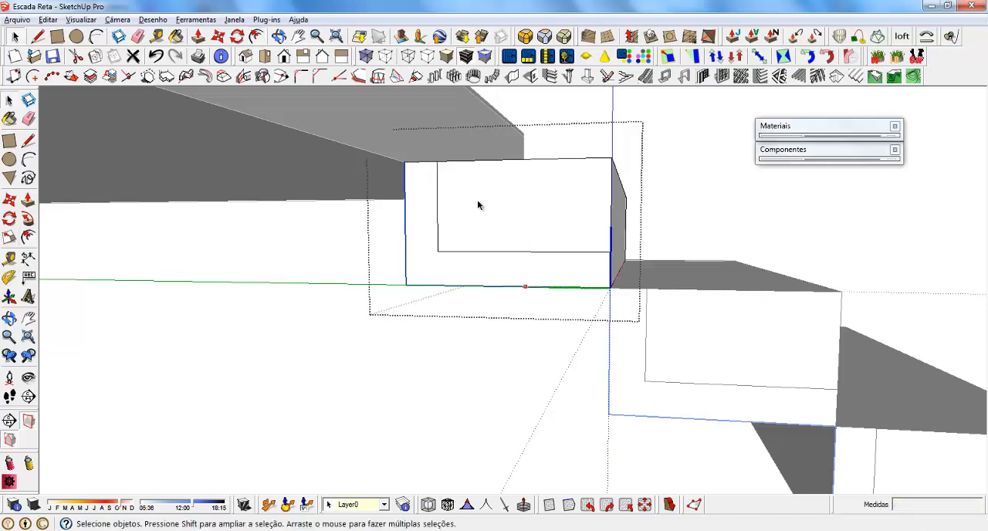
Push the inner rectangle of the side face 100 cm through the step, leaving an L-shaped profile.
{"action": "left_click", "coordinate": [476, 203]}
{"action": "middle_click_drag", "start_coordinate": [712, 273], "coordinate": [635, 315]}
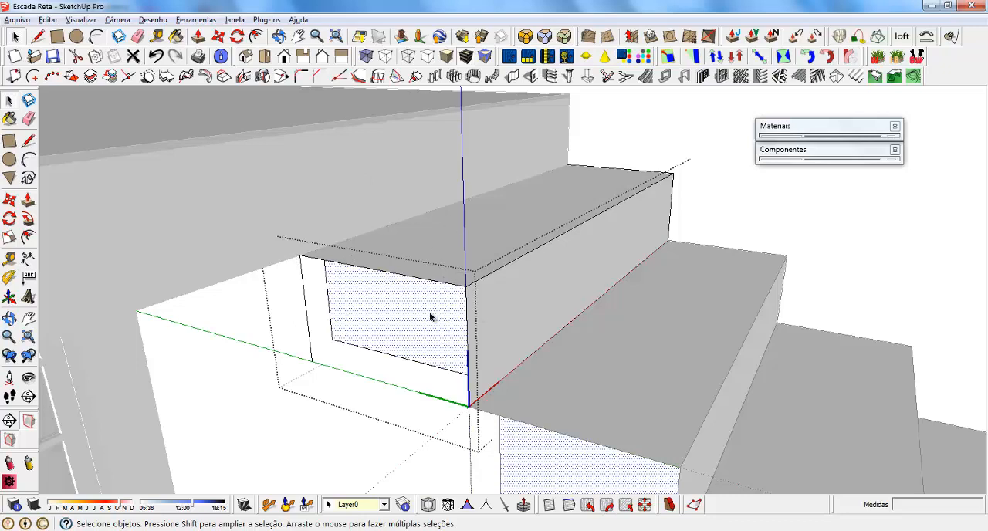
{"action": "key", "text": "p"}
{"action": "left_click", "coordinate": [370, 315]}
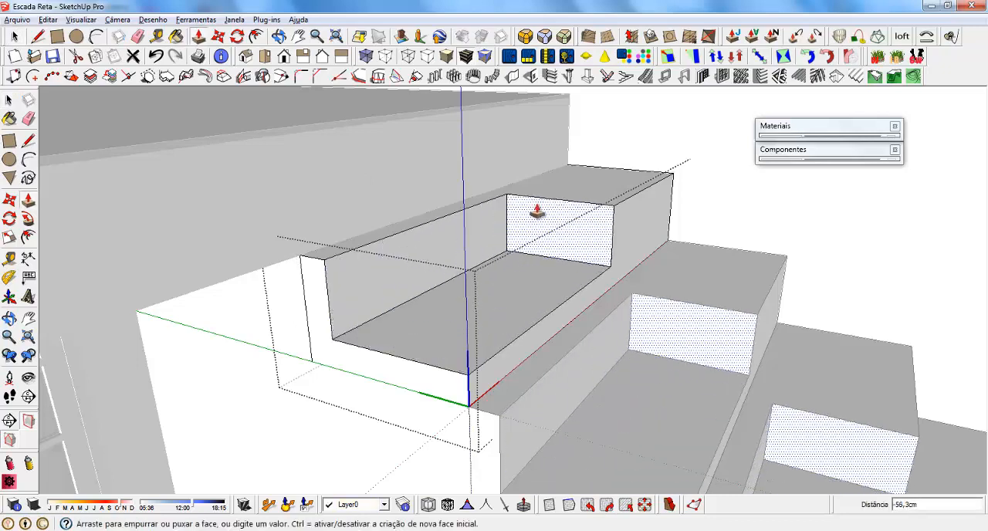
{"action": "left_click", "coordinate": [604, 142]}
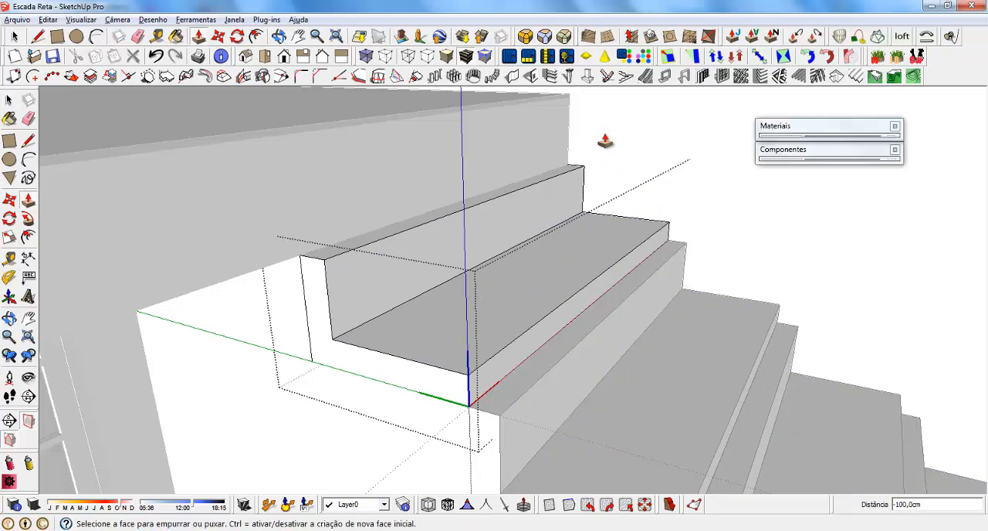
Pull the front face of the step's tread out 5 cm and finish editing the component.
{"action": "mouse_move", "coordinate": [566, 276]}
{"action": "middle_mouse_down"}
{"action": "mouse_move", "coordinate": [595, 220]}
{"action": "mouse_move", "coordinate": [571, 255]}
{"action": "middle_mouse_up"}
{"action": "left_click", "coordinate": [548, 299]}
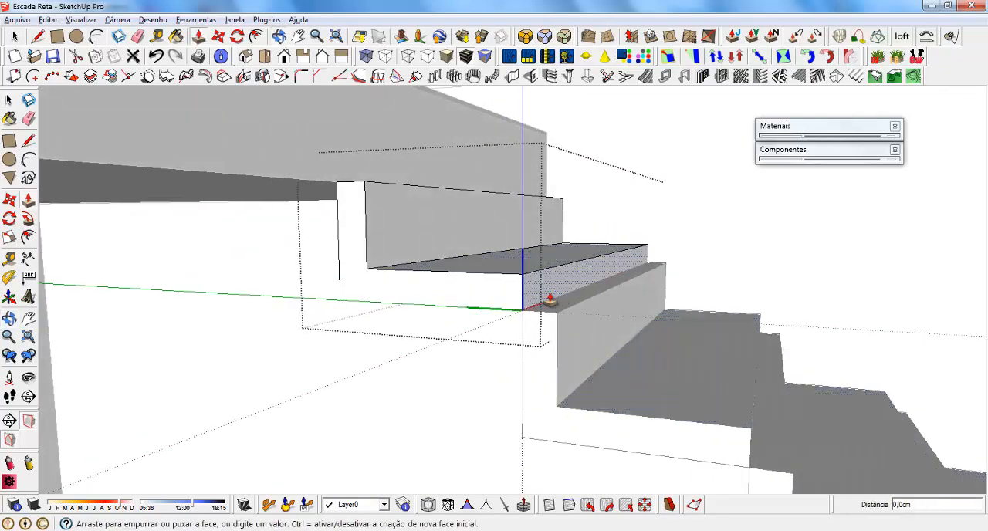
{"action": "left_click", "coordinate": [558, 325]}
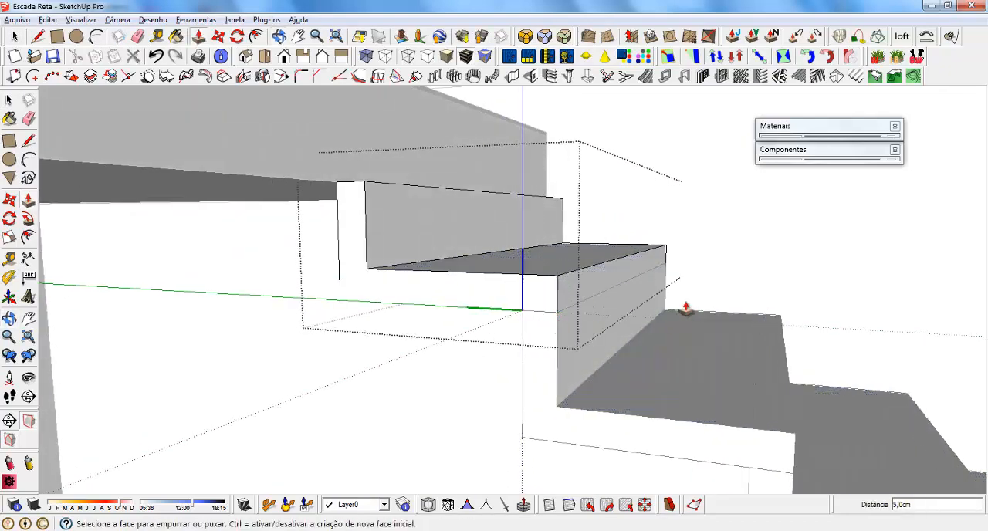
{"action": "middle_click_drag", "start_coordinate": [684, 313], "coordinate": [430, 194]}
{"action": "key", "text": "space"}
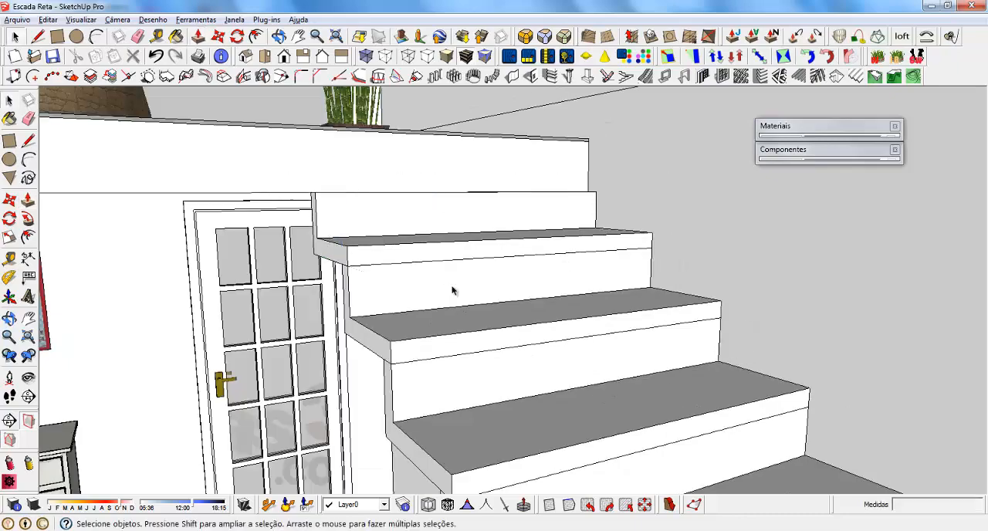
Select every step from the mezzanine down to the floor and combine them into one group.
{"action": "middle_click_drag", "start_coordinate": [452, 289], "coordinate": [405, 218]}
{"action": "scroll", "coordinate": [404, 215], "scroll_direction": "down", "scroll_amount": 1}
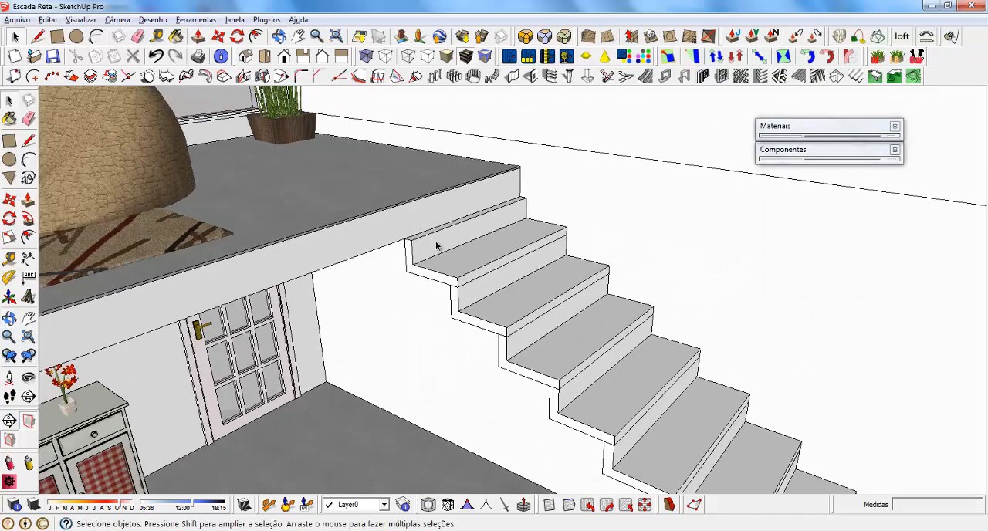
{"action": "scroll", "coordinate": [438, 243], "scroll_direction": "up", "scroll_amount": 2}
{"action": "left_click", "coordinate": [442, 245]}
{"action": "scroll", "coordinate": [391, 187], "scroll_direction": "down", "scroll_amount": 3}
{"action": "left_click", "coordinate": [485, 271], "text": "ctrl"}
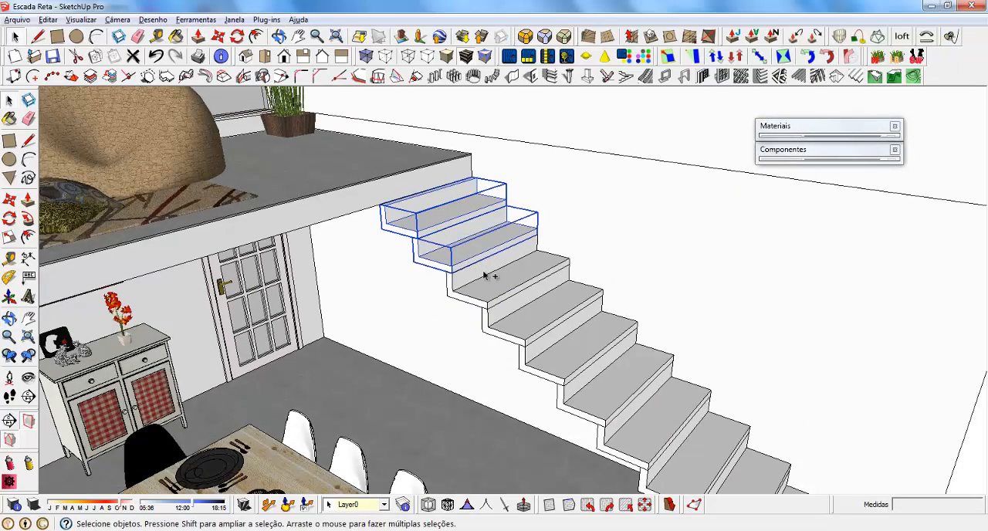
{"action": "left_click", "coordinate": [519, 298], "text": "ctrl"}
{"action": "left_click", "coordinate": [551, 321], "text": "ctrl"}
{"action": "left_click", "coordinate": [589, 349], "text": "ctrl"}
{"action": "left_click", "coordinate": [626, 375], "text": "ctrl"}
{"action": "left_click", "coordinate": [665, 417], "text": "ctrl"}
{"action": "scroll", "coordinate": [355, 160], "scroll_direction": "down", "scroll_amount": 4}
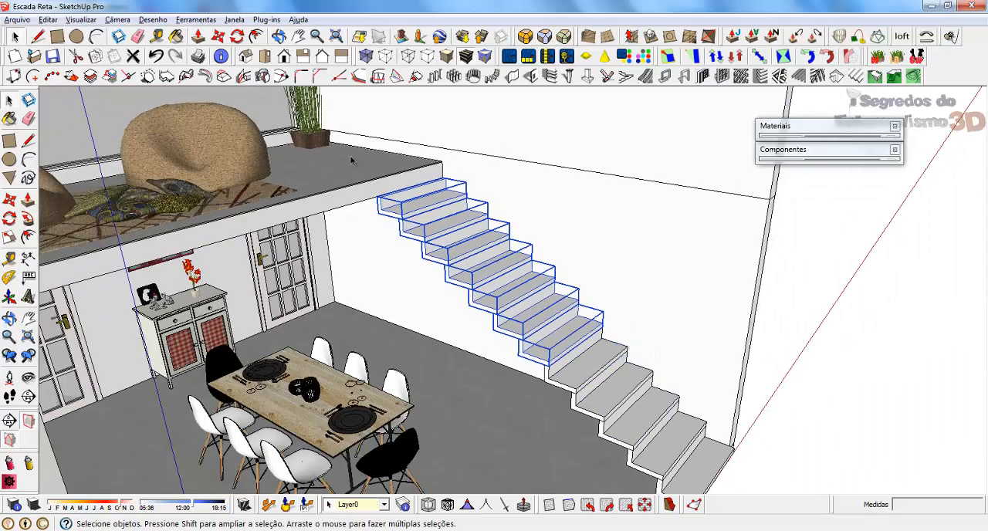
{"action": "scroll", "coordinate": [558, 331], "scroll_direction": "up", "scroll_amount": 2}
{"action": "left_click", "coordinate": [494, 302], "text": "ctrl"}
{"action": "left_click", "coordinate": [519, 327], "text": "ctrl"}
{"action": "left_click", "coordinate": [544, 352], "text": "ctrl"}
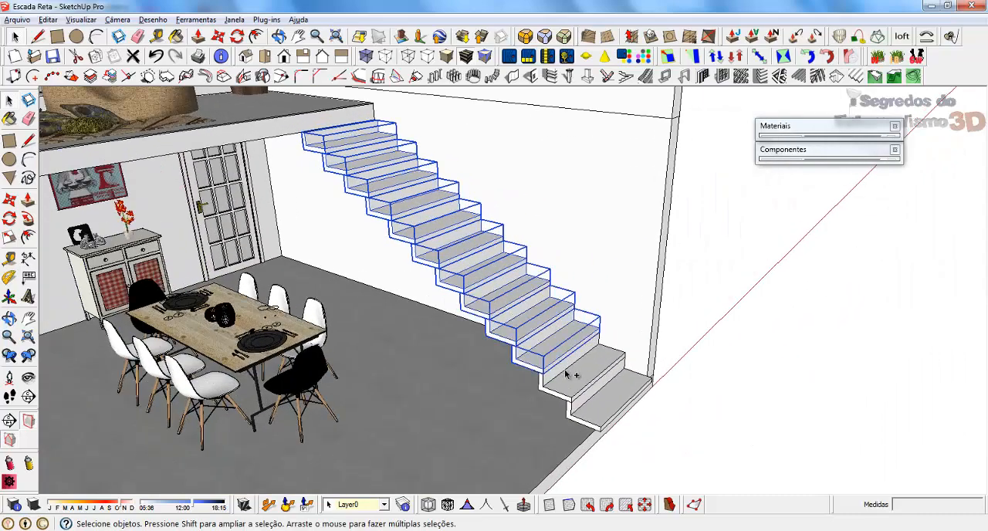
{"action": "left_click", "coordinate": [571, 372], "text": "ctrl"}
{"action": "left_click", "coordinate": [605, 402], "text": "ctrl"}
{"action": "middle_click_drag", "start_coordinate": [571, 386], "coordinate": [564, 271]}
{"action": "scroll", "coordinate": [550, 216], "scroll_direction": "up", "scroll_amount": 3}
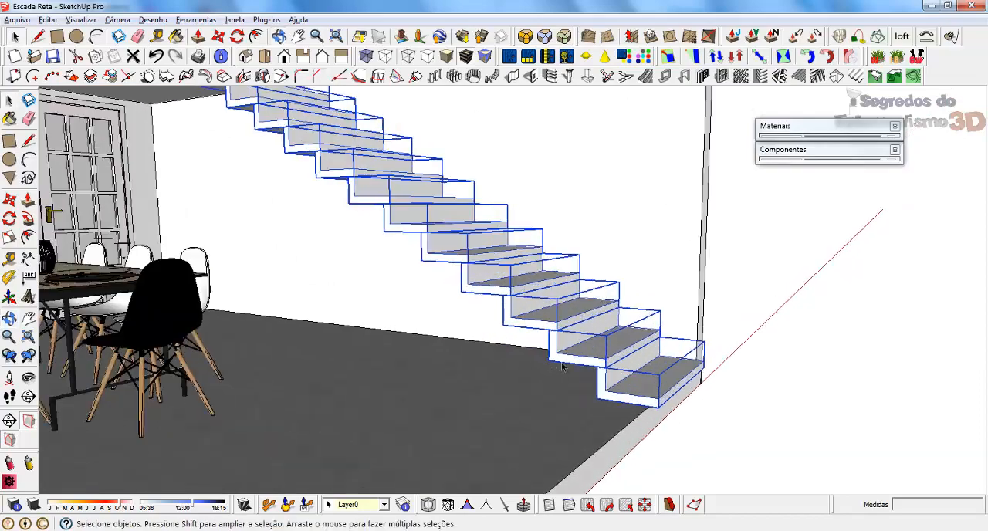
{"action": "right_click", "coordinate": [456, 247]}
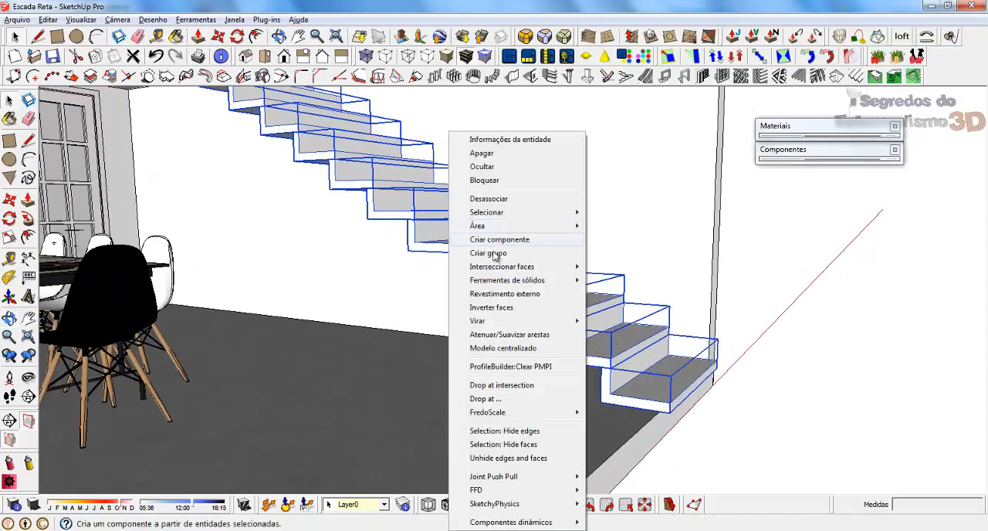
{"action": "left_click", "coordinate": [494, 252]}
Move the staircase group back so the top riser's front upper corner meets the lower corner of the mezzanine edge.
{"action": "middle_click_drag", "start_coordinate": [569, 156], "coordinate": [558, 276]}
{"action": "scroll", "coordinate": [557, 276], "scroll_direction": "down", "scroll_amount": 3}
{"action": "scroll", "coordinate": [553, 178], "scroll_direction": "up", "scroll_amount": 8}
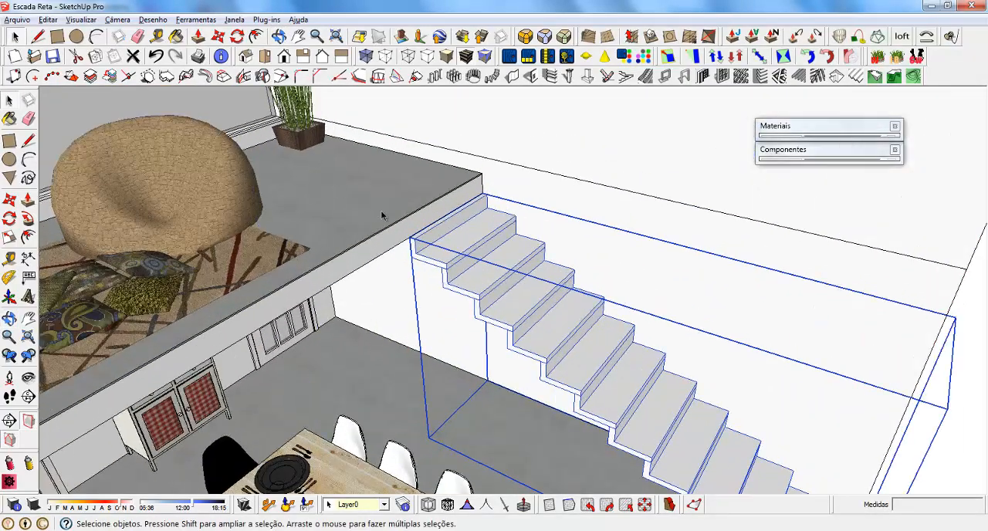
{"action": "scroll", "coordinate": [553, 177], "scroll_direction": "up", "scroll_amount": 5}
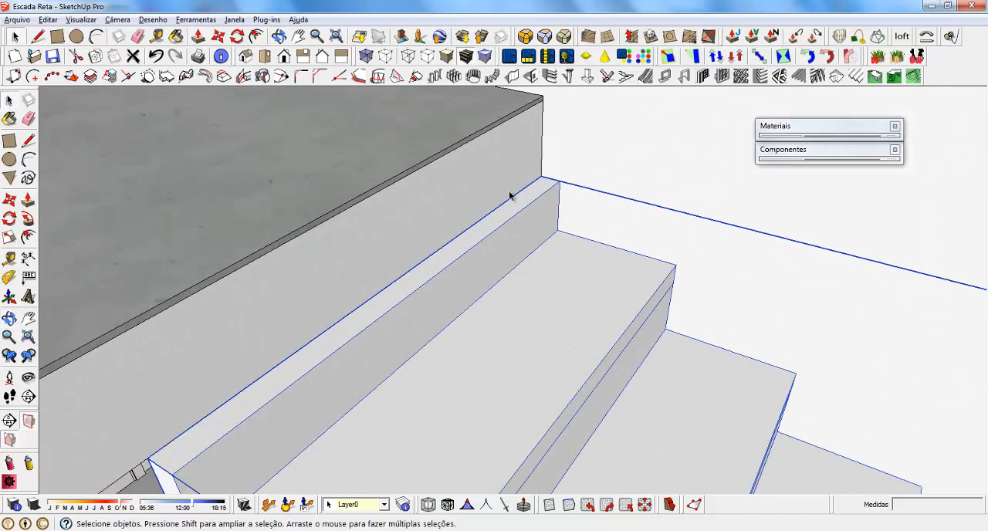
{"action": "key", "text": "m"}
{"action": "left_click", "coordinate": [564, 184]}
{"action": "left_click", "coordinate": [543, 176]}
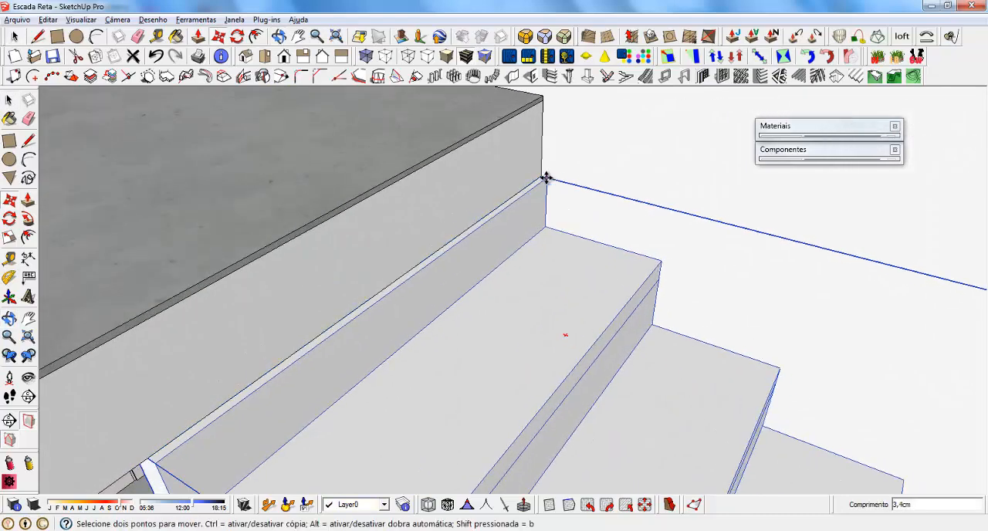
{"action": "scroll", "coordinate": [352, 188], "scroll_direction": "down", "scroll_amount": 10}
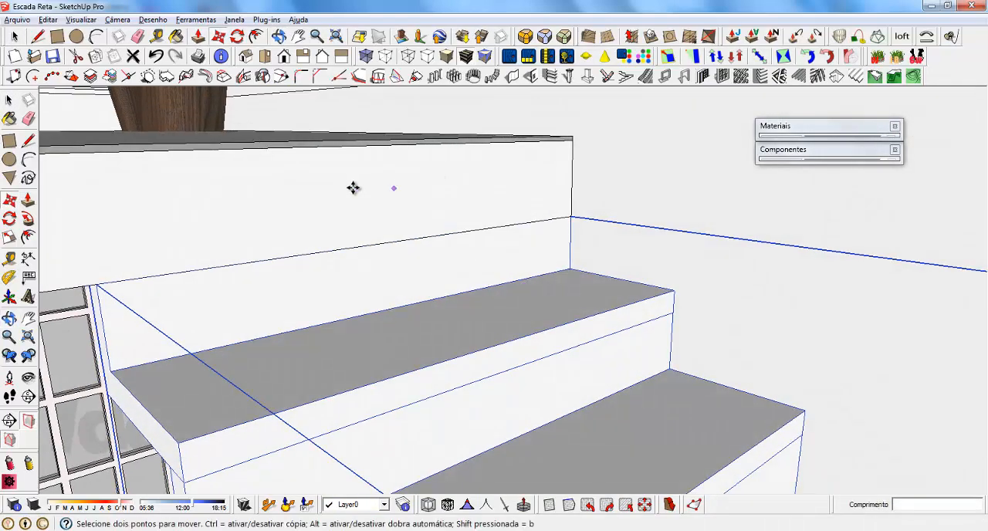
{"action": "scroll", "coordinate": [361, 152], "scroll_direction": "down", "scroll_amount": 5}
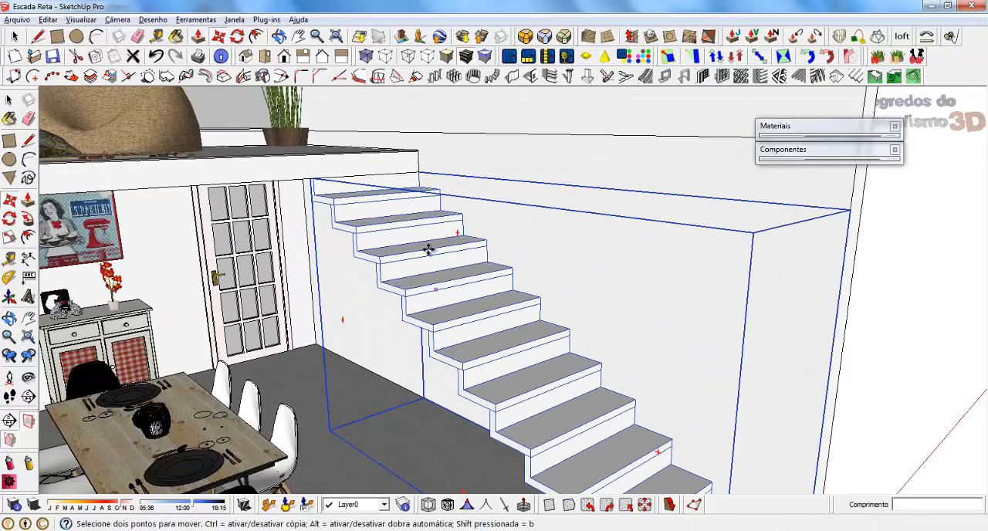
Paint the whole staircase group with the Piso_de_madeira material from the Madeiras collection.
{"action": "middle_click_drag", "start_coordinate": [430, 247], "coordinate": [567, 223]}
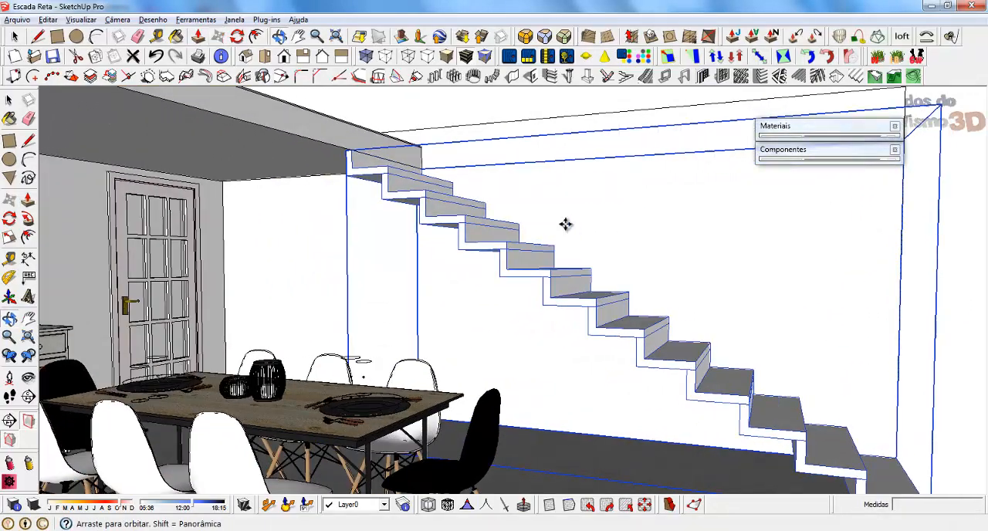
{"action": "key", "text": "space"}
{"action": "left_click", "coordinate": [811, 126]}
{"action": "left_click", "coordinate": [876, 207]}
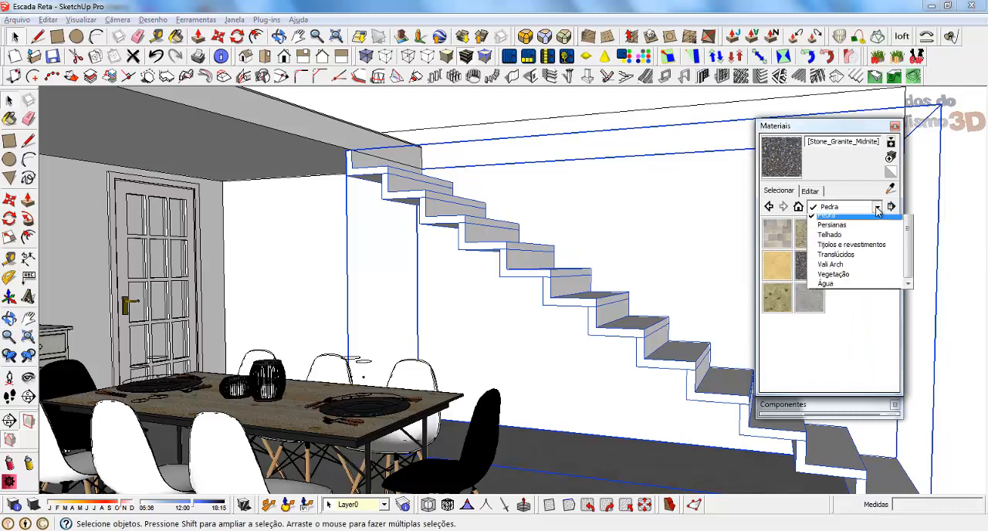
{"action": "left_click", "coordinate": [832, 269]}
{"action": "left_click", "coordinate": [809, 297]}
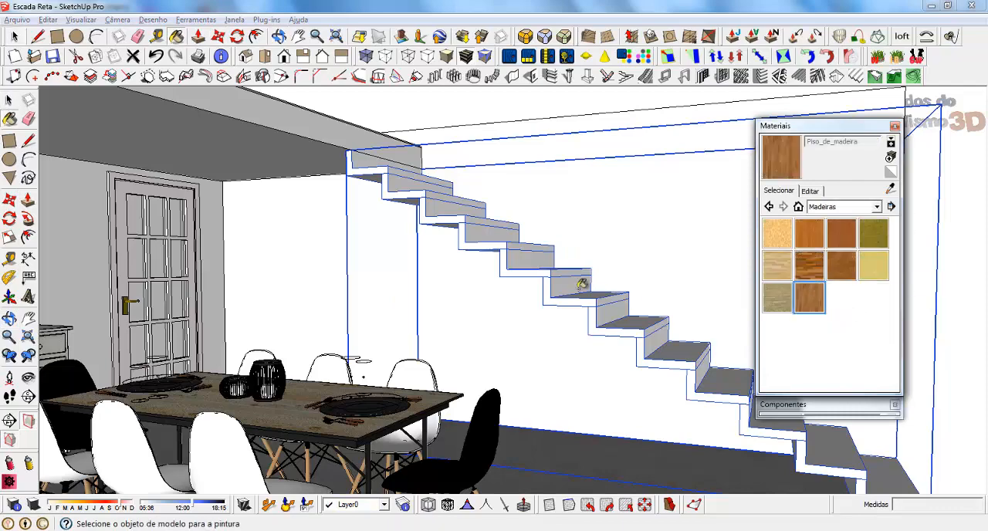
{"action": "left_click", "coordinate": [575, 286]}
{"action": "mouse_move", "coordinate": [575, 286]}
{"action": "middle_mouse_down"}
{"action": "mouse_move", "coordinate": [427, 342]}
{"action": "mouse_move", "coordinate": [675, 205]}
{"action": "middle_mouse_up"}
{"action": "left_click", "coordinate": [17, 36]}
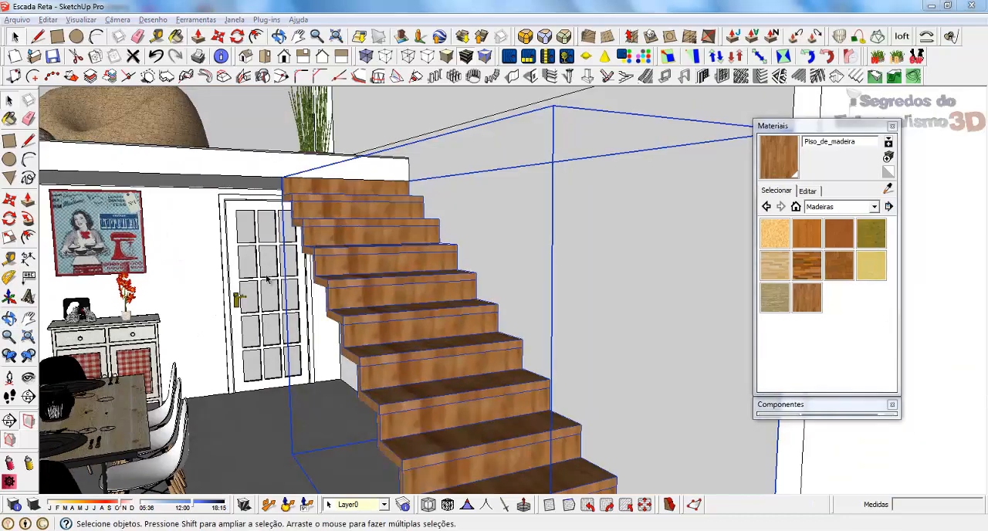
{"action": "middle_click_drag", "start_coordinate": [266, 279], "coordinate": [444, 253]}
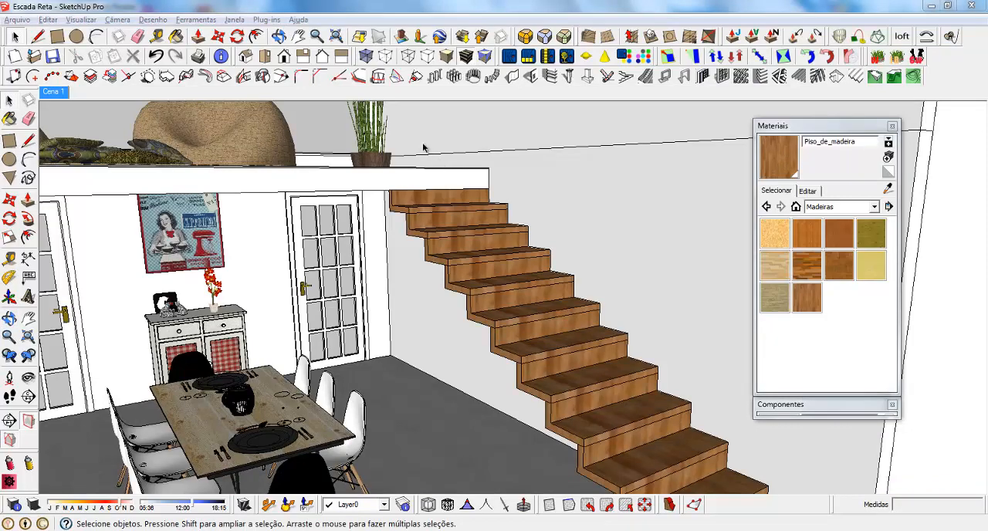
Collapse the Materials window and draw a 100 x 30 cm rectangle on the mezzanine floor at the corner above the stairs.
{"action": "middle_click_drag", "start_coordinate": [411, 201], "coordinate": [455, 278]}
{"action": "scroll", "coordinate": [373, 185], "scroll_direction": "up", "scroll_amount": 5}
{"action": "middle_click_drag", "start_coordinate": [372, 180], "coordinate": [494, 231]}
{"action": "left_click", "coordinate": [803, 126]}
{"action": "key", "text": "r"}
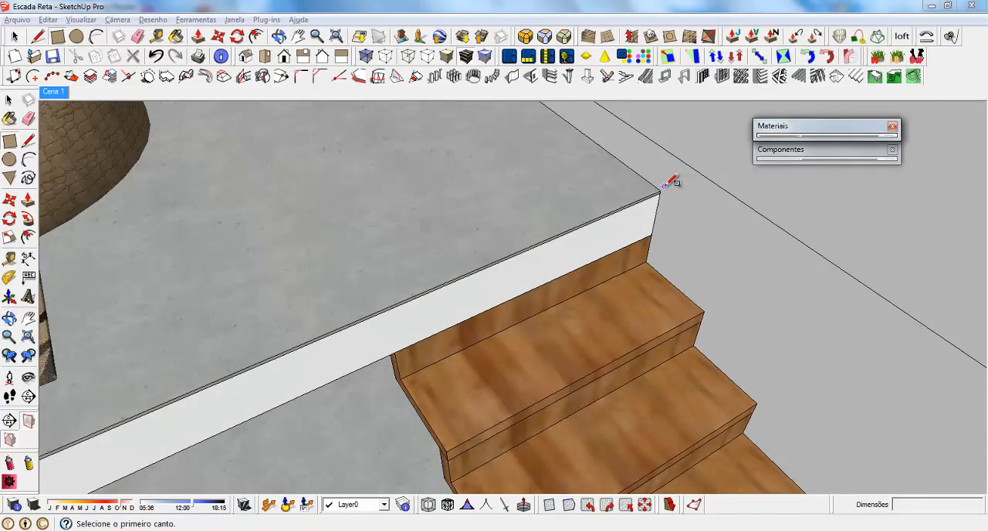
{"action": "left_click", "coordinate": [659, 189]}
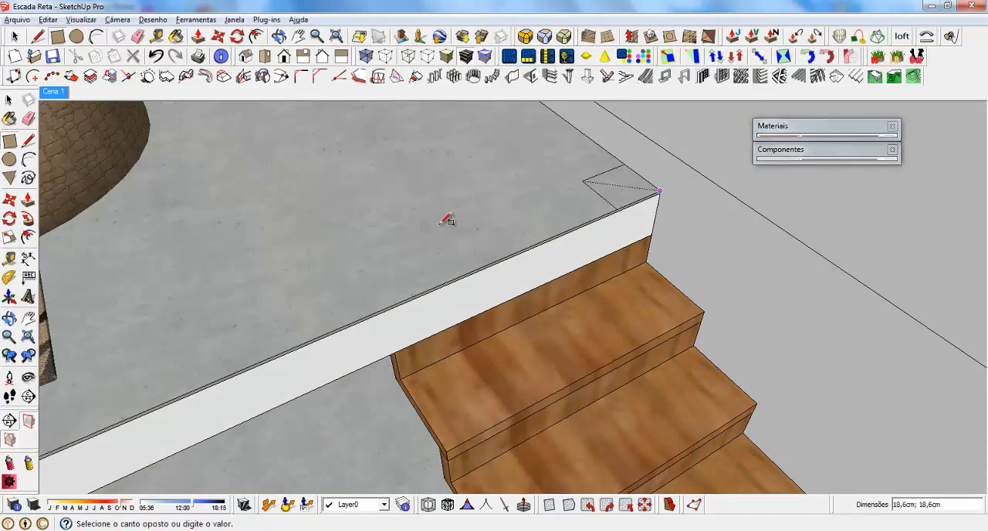
{"action": "left_click", "coordinate": [296, 283]}
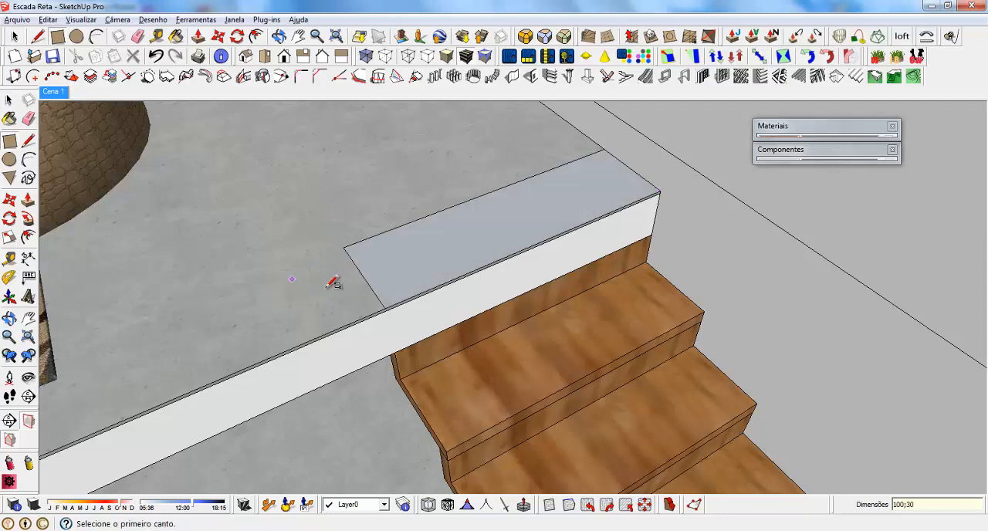
Extrude the rectangle on the mezzanine floor upward into a step-sized box.
{"action": "key", "text": "p"}
{"action": "left_click", "coordinate": [369, 330]}
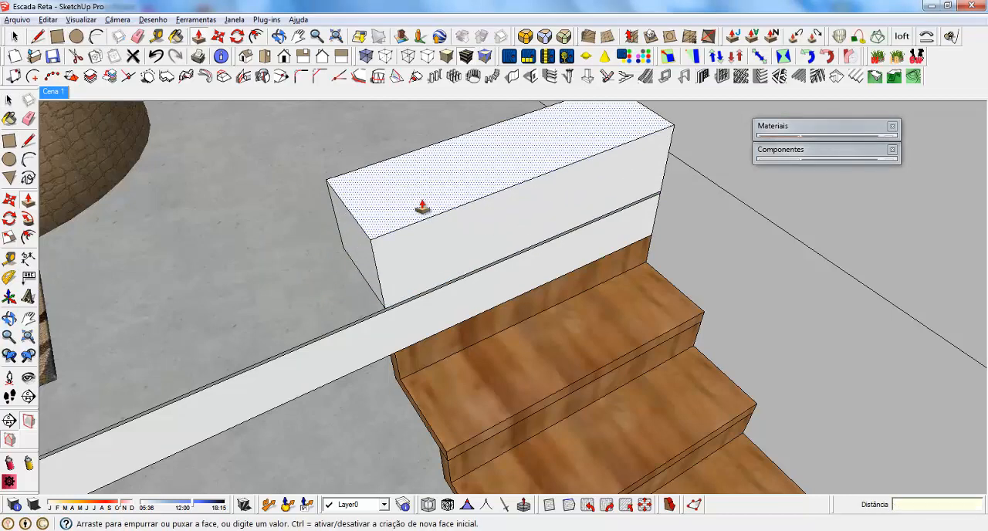
{"action": "left_click", "coordinate": [422, 207]}
{"action": "key", "text": "space"}
Offset the back and bottom edges of the box's end face 1 cm inward.
{"action": "middle_click_drag", "start_coordinate": [388, 227], "coordinate": [445, 195]}
{"action": "left_click", "coordinate": [372, 316]}
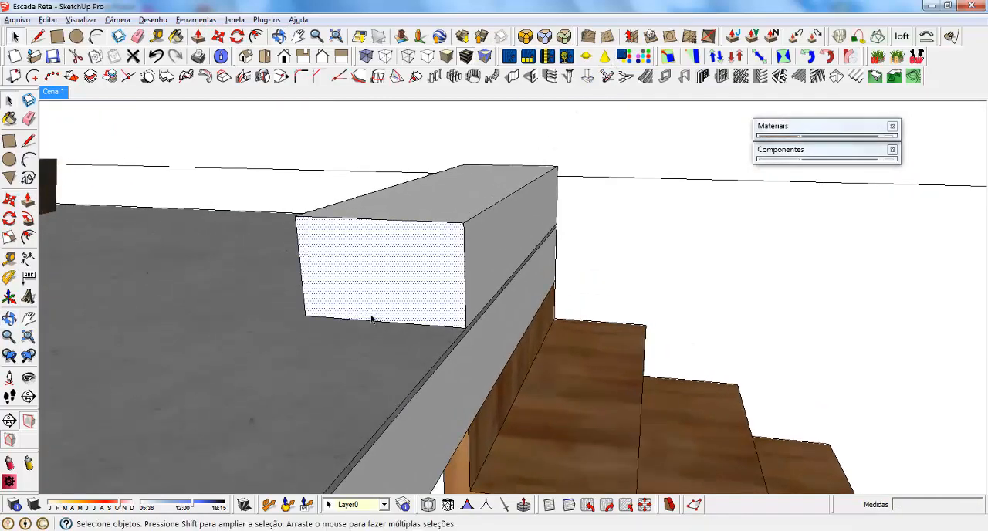
{"action": "left_click", "coordinate": [299, 257]}
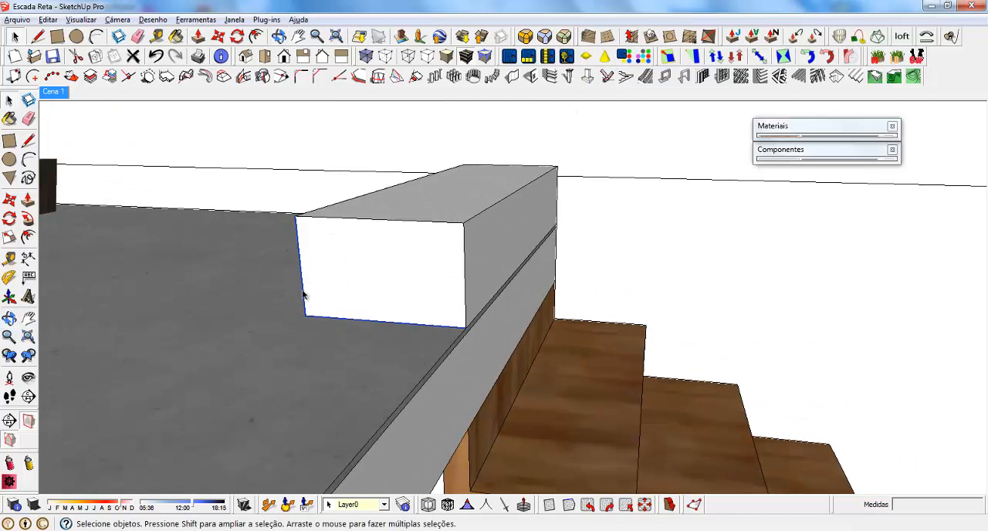
{"action": "key", "text": "f"}
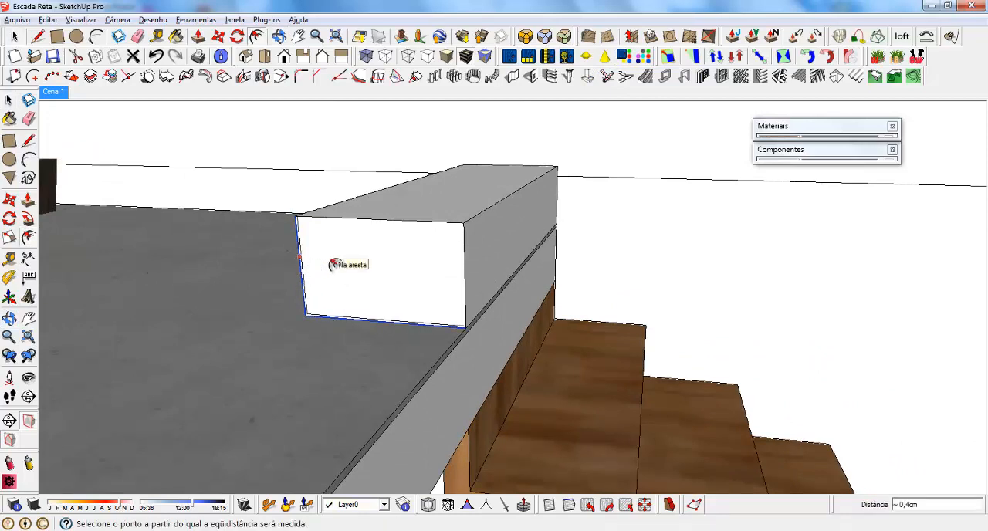
{"action": "type", "text": "1"}
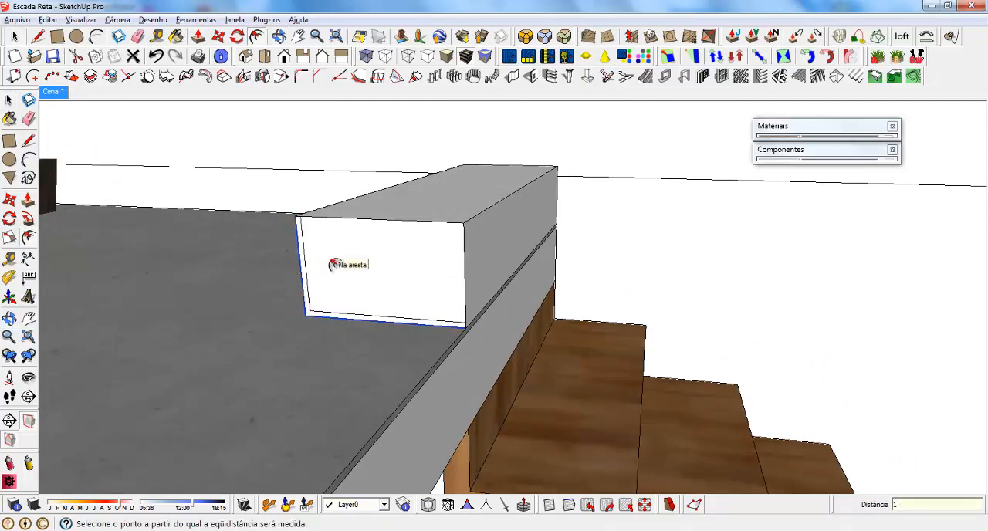
{"action": "key", "text": "space"}
Push the inner area of the box's end face 100 cm through, leaving a thin L-shaped step.
{"action": "left_click", "coordinate": [345, 264]}
{"action": "key", "text": "p"}
{"action": "left_click", "coordinate": [344, 264]}
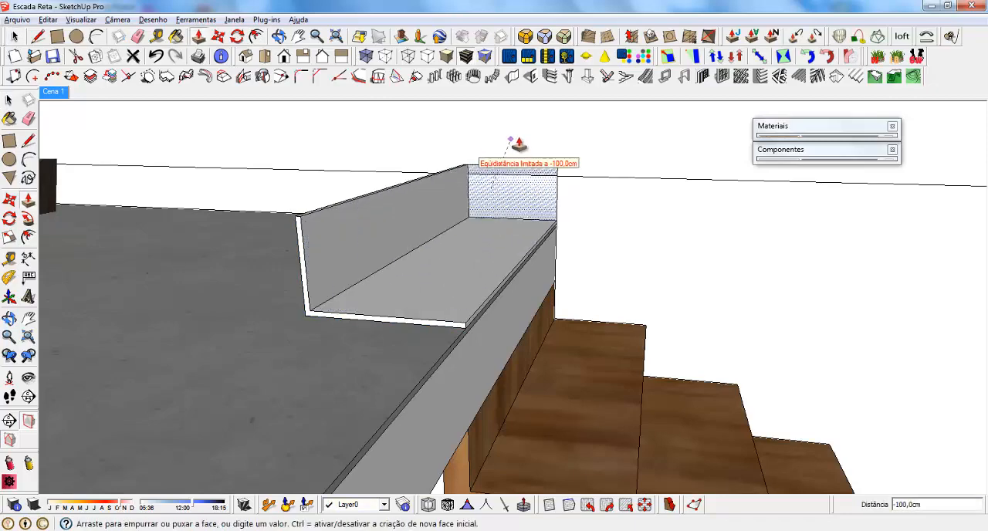
{"action": "left_click", "coordinate": [519, 143]}
{"action": "key", "text": "space"}
{"action": "middle_click_drag", "start_coordinate": [463, 233], "coordinate": [317, 245]}
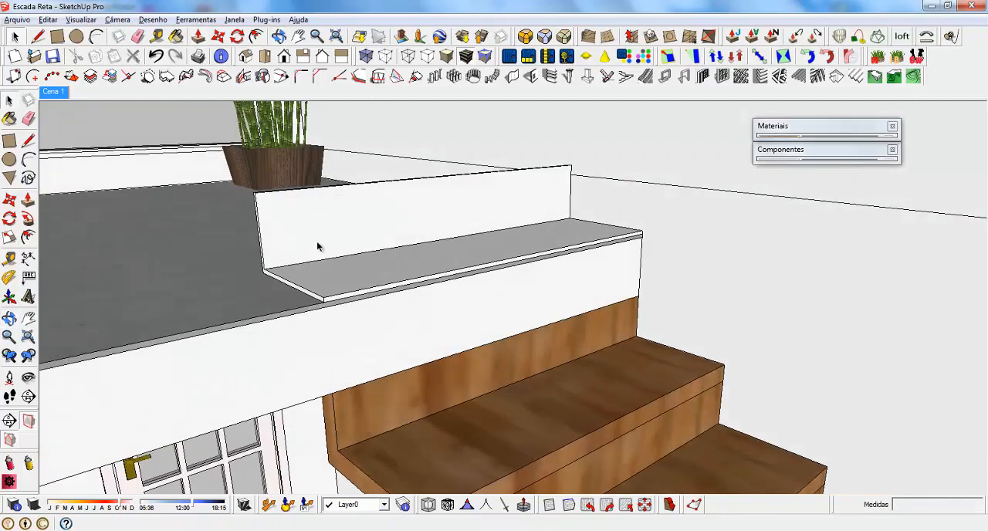
Select the whole thin L-shaped sample step on the mezzanine and delete it.
{"action": "scroll", "coordinate": [368, 236], "scroll_direction": "down", "scroll_amount": 3}
{"action": "triple_click", "coordinate": [358, 228]}
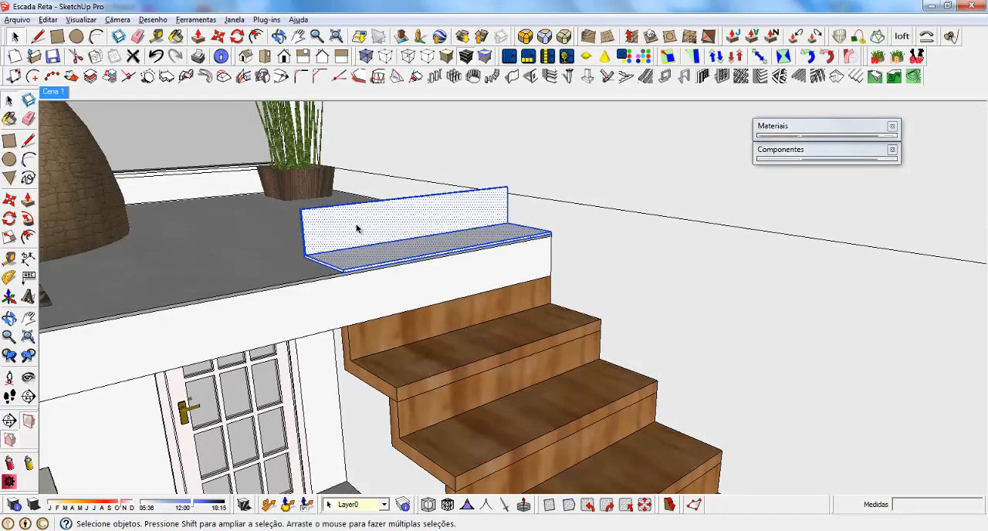
{"action": "key", "text": "Delete"}
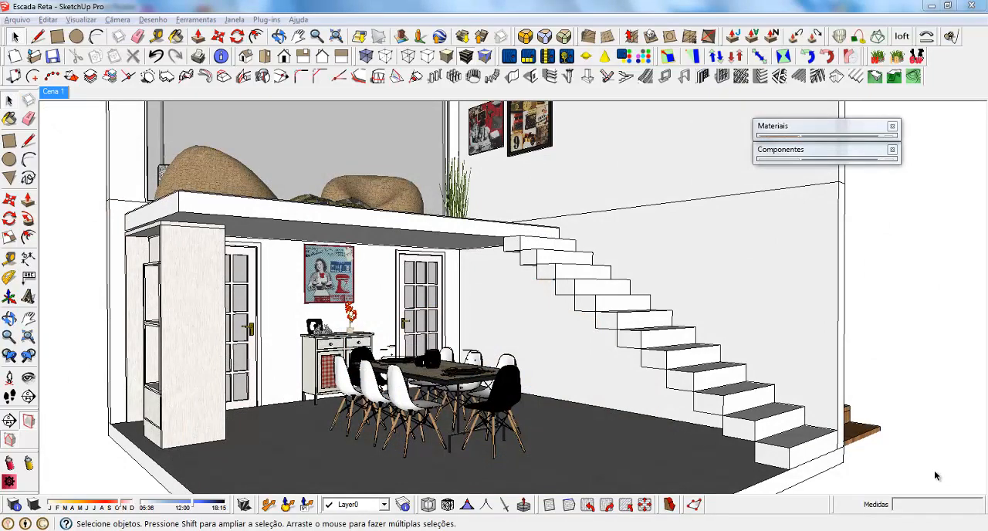
Inside the top step component, draw a triangle under its end face, with an about 35 cm diagonal and an 18 cm vertical side.
{"action": "middle_click_drag", "start_coordinate": [639, 235], "coordinate": [499, 213]}
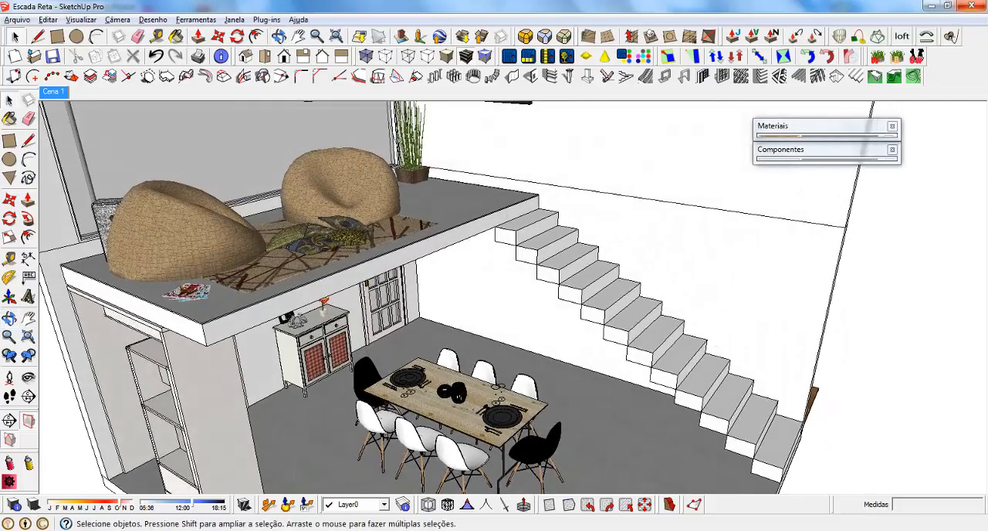
{"action": "scroll", "coordinate": [539, 225], "scroll_direction": "up", "scroll_amount": 4}
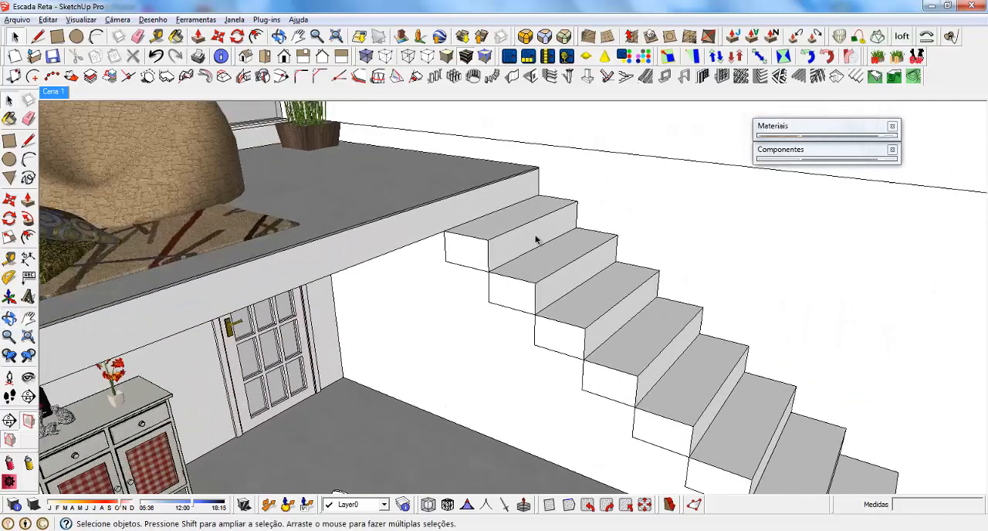
{"action": "left_click", "coordinate": [497, 225]}
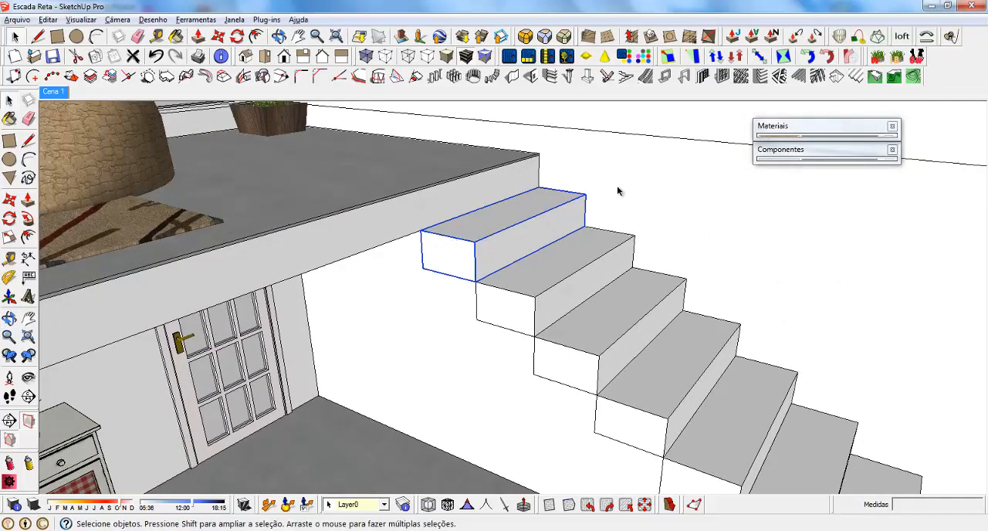
{"action": "middle_click_drag", "start_coordinate": [486, 272], "coordinate": [537, 229]}
{"action": "scroll", "coordinate": [525, 251], "scroll_direction": "up", "scroll_amount": 3}
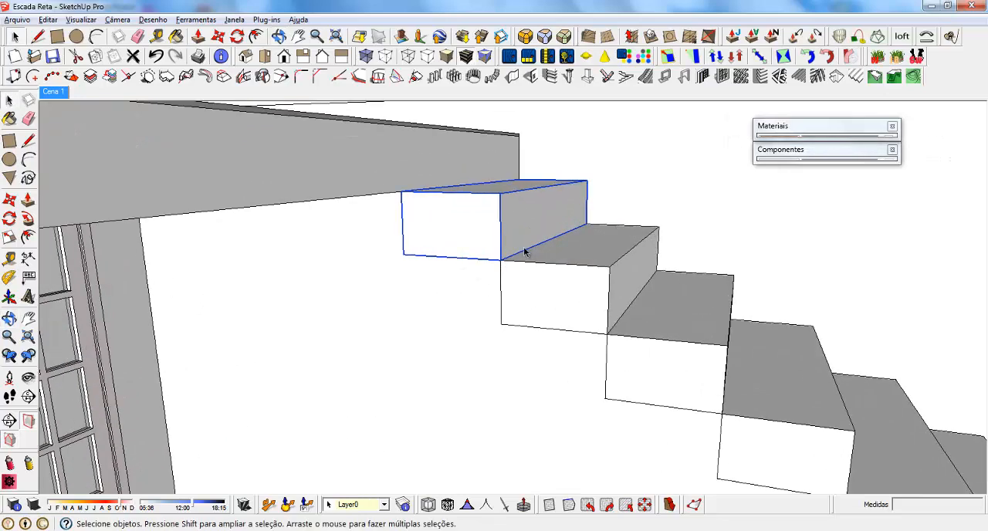
{"action": "double_click", "coordinate": [451, 221]}
{"action": "middle_click_drag", "start_coordinate": [452, 221], "coordinate": [518, 198]}
{"action": "scroll", "coordinate": [469, 213], "scroll_direction": "up", "scroll_amount": 2}
{"action": "key", "text": "l"}
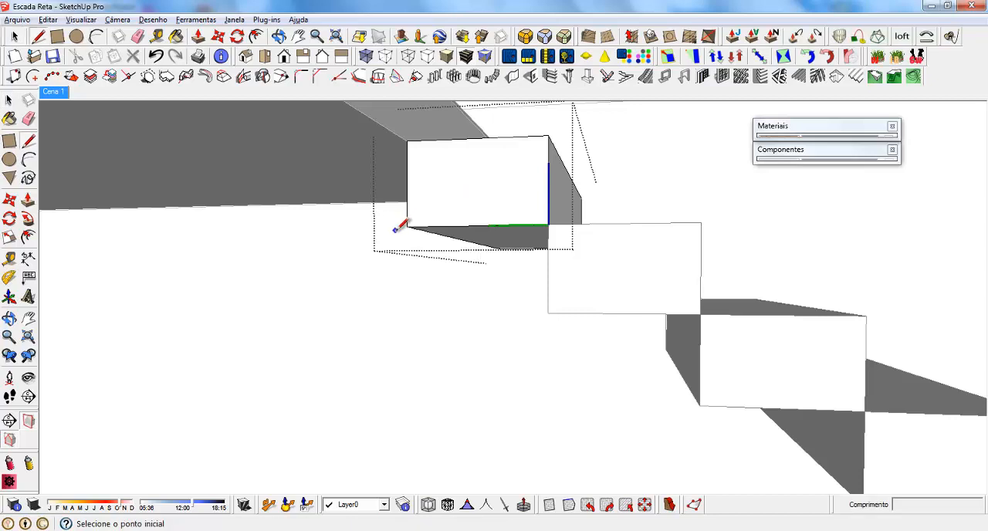
{"action": "scroll", "coordinate": [465, 183], "scroll_direction": "up", "scroll_amount": 2}
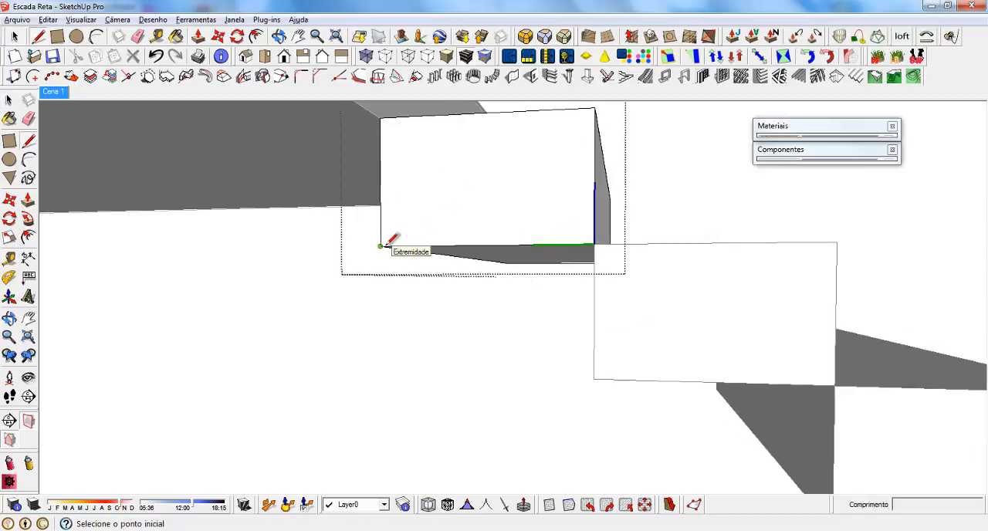
{"action": "mouse_move", "coordinate": [403, 279]}
{"action": "middle_mouse_down"}
{"action": "mouse_move", "coordinate": [529, 253]}
{"action": "mouse_move", "coordinate": [450, 265]}
{"action": "middle_mouse_up"}
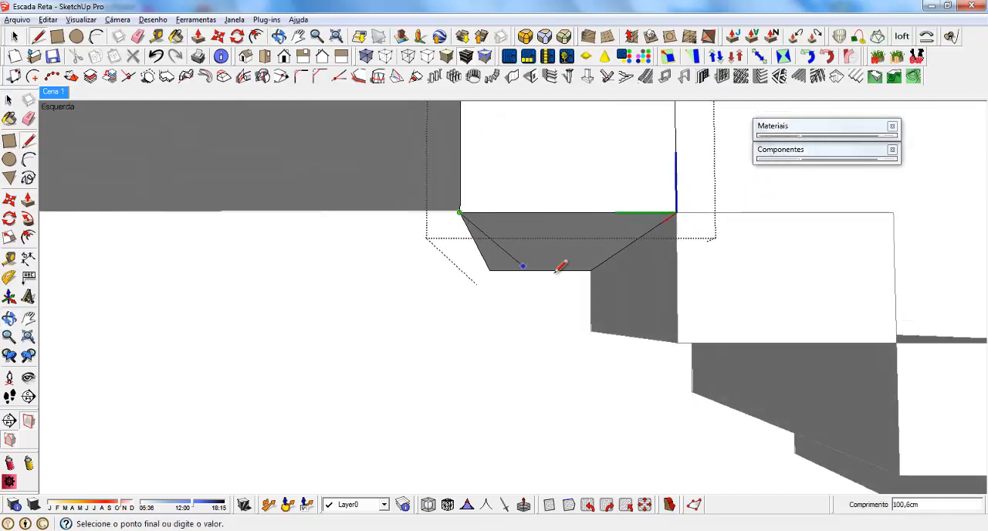
{"action": "left_click", "coordinate": [677, 342]}
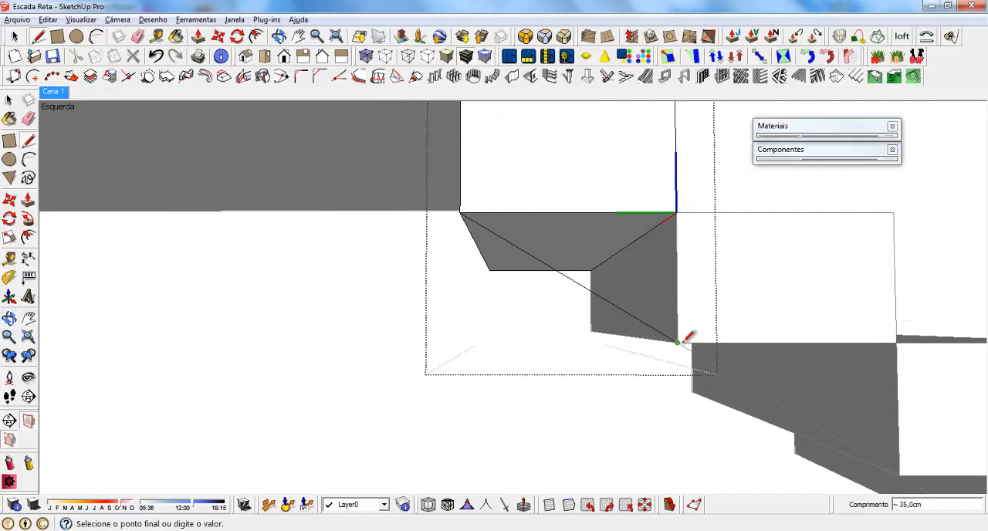
{"action": "left_click", "coordinate": [677, 211]}
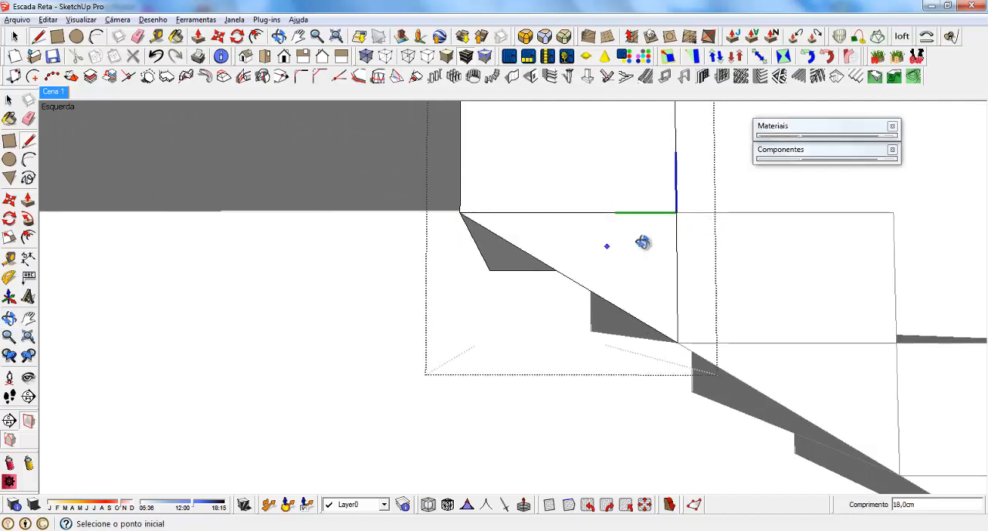
Extrude the triangle beneath the top step across the full width of the stair.
{"action": "middle_click_drag", "start_coordinate": [643, 242], "coordinate": [595, 264]}
{"action": "key", "text": "p"}
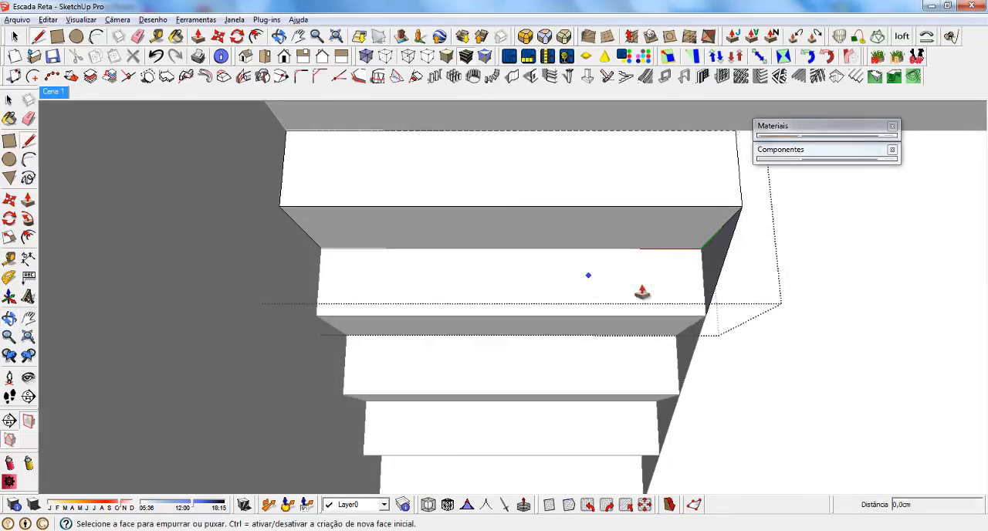
{"action": "left_click", "coordinate": [719, 252]}
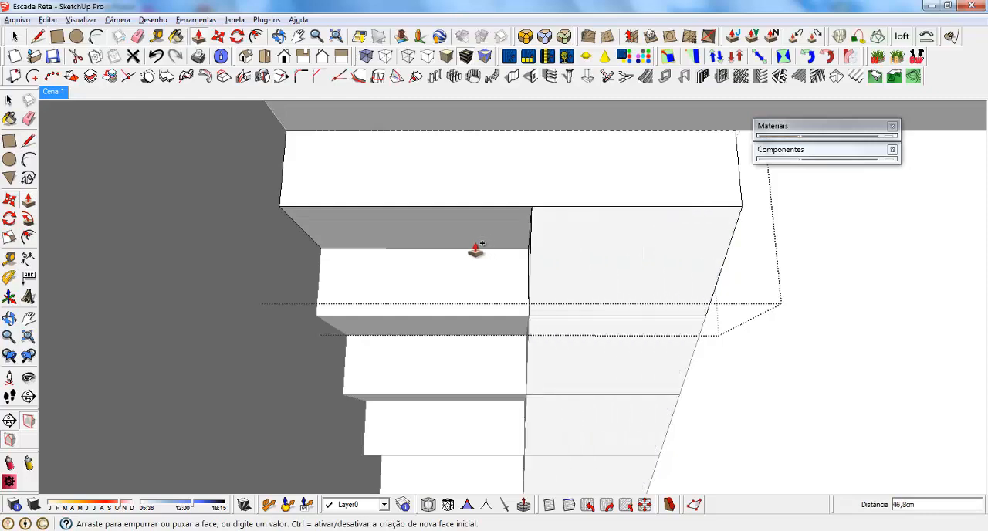
{"action": "left_click", "coordinate": [280, 207]}
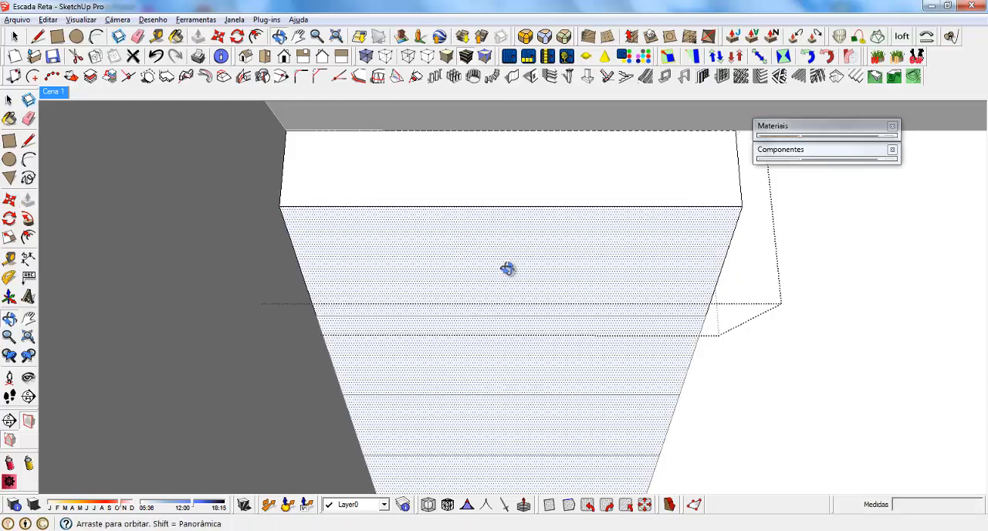
Reverse the triangular end face of the step component and erase the edge separating it from the rectangular face above.
{"action": "middle_click_drag", "start_coordinate": [507, 268], "coordinate": [194, 313]}
{"action": "scroll", "coordinate": [351, 305], "scroll_direction": "up", "scroll_amount": 3}
{"action": "key", "text": "space"}
{"action": "right_click", "coordinate": [344, 275]}
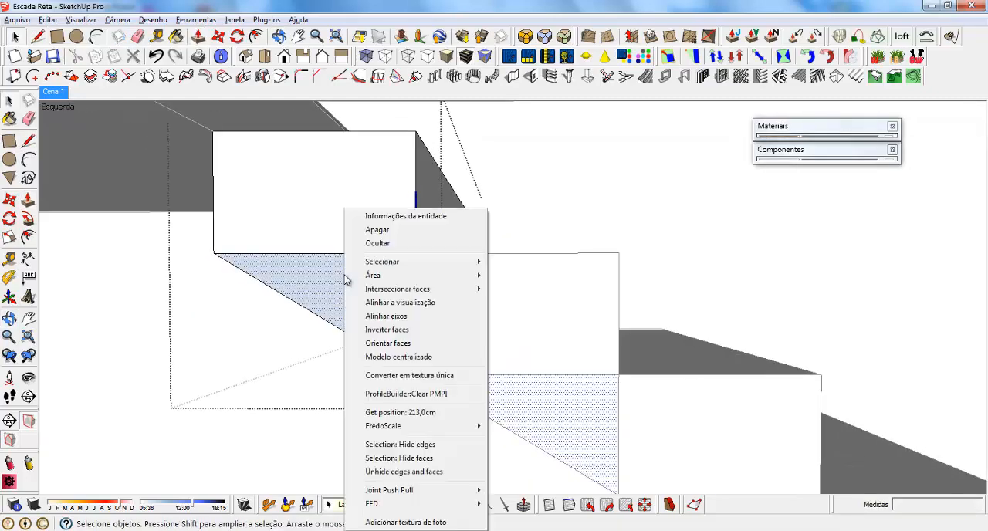
{"action": "left_click", "coordinate": [399, 332]}
{"action": "key", "text": "e"}
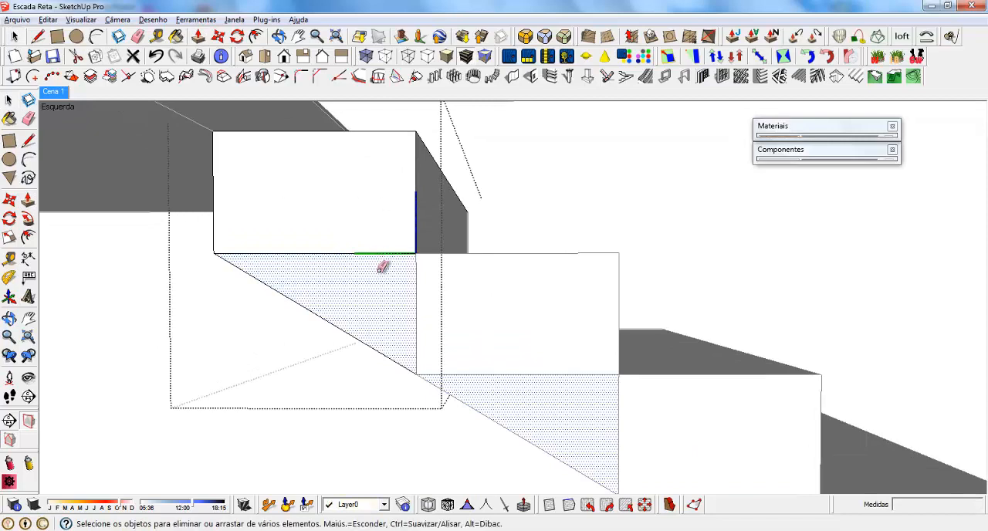
{"action": "left_click", "coordinate": [350, 253]}
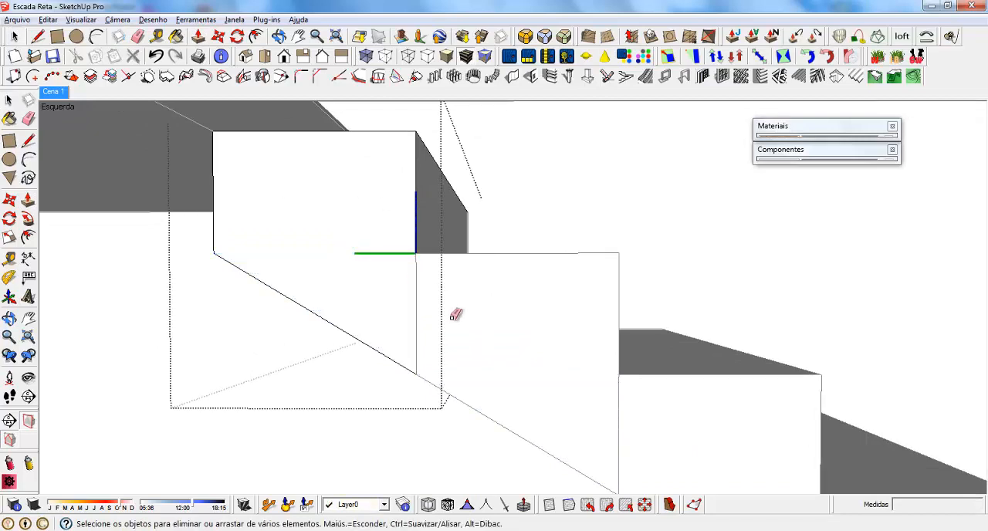
{"action": "mouse_move", "coordinate": [455, 314]}
{"action": "middle_mouse_down"}
{"action": "mouse_move", "coordinate": [288, 358]}
{"action": "mouse_move", "coordinate": [311, 348]}
{"action": "middle_mouse_up"}
{"action": "key", "text": "space"}
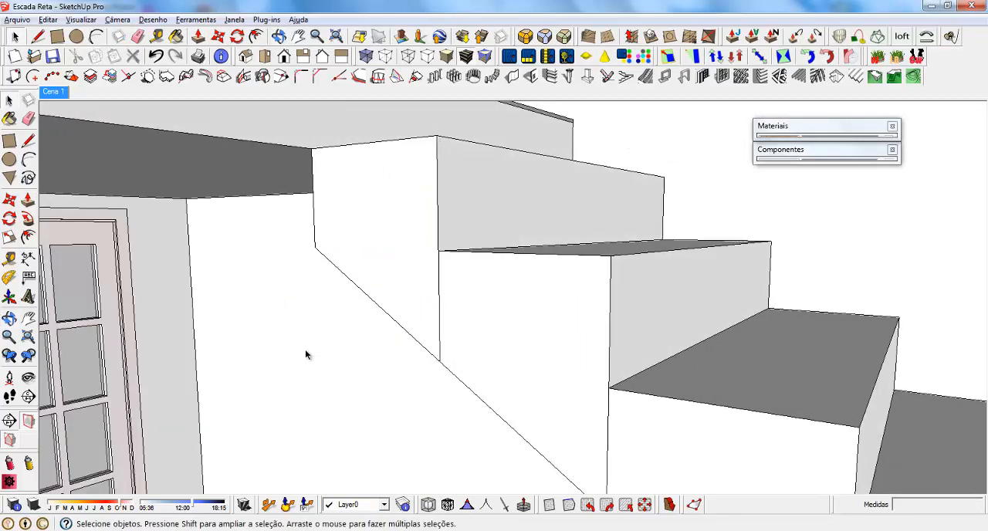
Inside the top step component, hide the lower seam edge of the sloped underside and the vertical seam edge on its side.
{"action": "scroll", "coordinate": [311, 218], "scroll_direction": "down", "scroll_amount": 7}
{"action": "middle_click_drag", "start_coordinate": [557, 316], "coordinate": [466, 342]}
{"action": "scroll", "coordinate": [396, 256], "scroll_direction": "up", "scroll_amount": 3}
{"action": "middle_click_drag", "start_coordinate": [399, 262], "coordinate": [643, 186]}
{"action": "scroll", "coordinate": [478, 216], "scroll_direction": "up", "scroll_amount": 3}
{"action": "left_click", "coordinate": [456, 181]}
{"action": "double_click", "coordinate": [455, 184]}
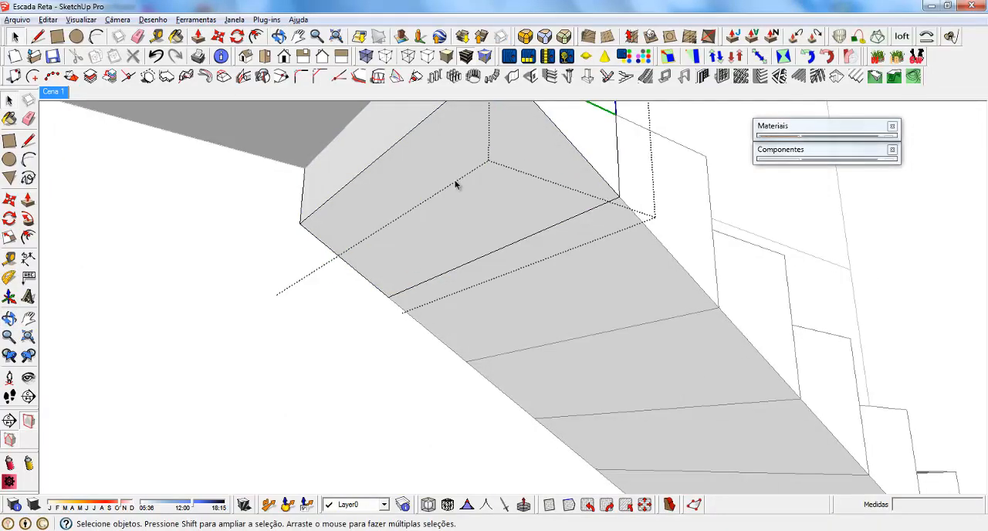
{"action": "key", "text": "e"}
{"action": "left_click_drag", "start_coordinate": [517, 207], "coordinate": [545, 242]}
{"action": "mouse_move", "coordinate": [596, 243]}
{"action": "middle_mouse_down"}
{"action": "mouse_move", "coordinate": [522, 289]}
{"action": "mouse_move", "coordinate": [589, 236]}
{"action": "mouse_move", "coordinate": [540, 168]}
{"action": "mouse_move", "coordinate": [581, 265]}
{"action": "mouse_move", "coordinate": [586, 247]}
{"action": "middle_mouse_up"}
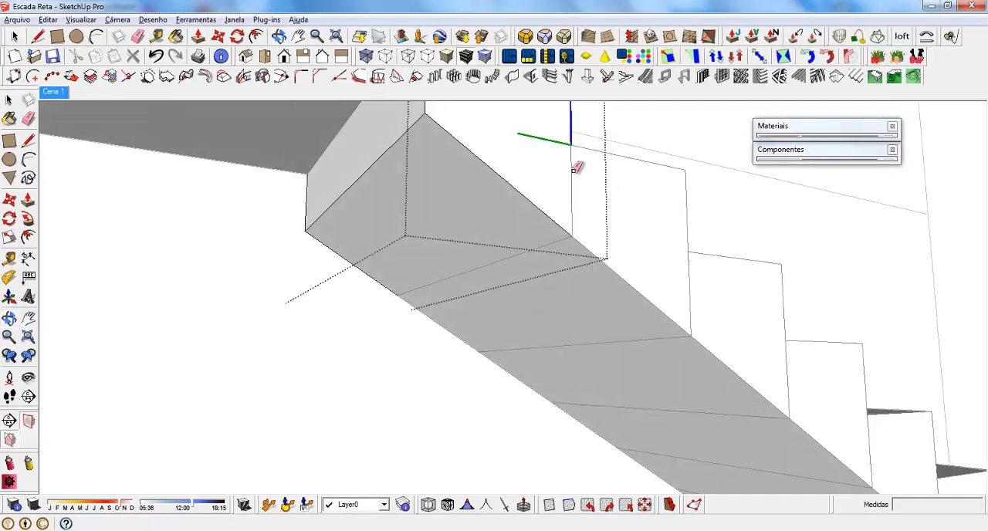
{"action": "middle_click_drag", "start_coordinate": [609, 208], "coordinate": [529, 254]}
{"action": "key", "text": "space"}
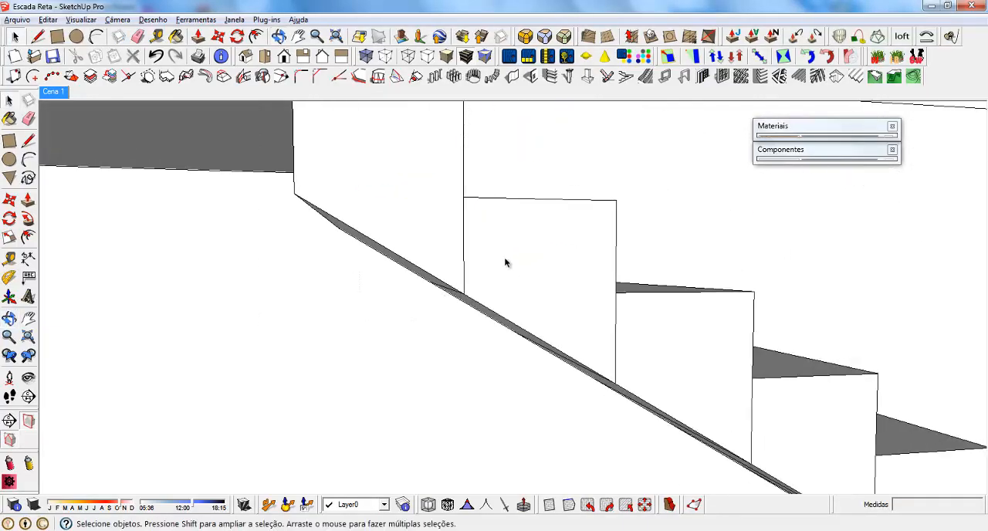
Inside the second step component, hide the remaining rear vertical seam and upper underside edge, and leave component editing.
{"action": "left_click", "coordinate": [502, 245]}
{"action": "double_click", "coordinate": [501, 246]}
{"action": "key", "text": "e"}
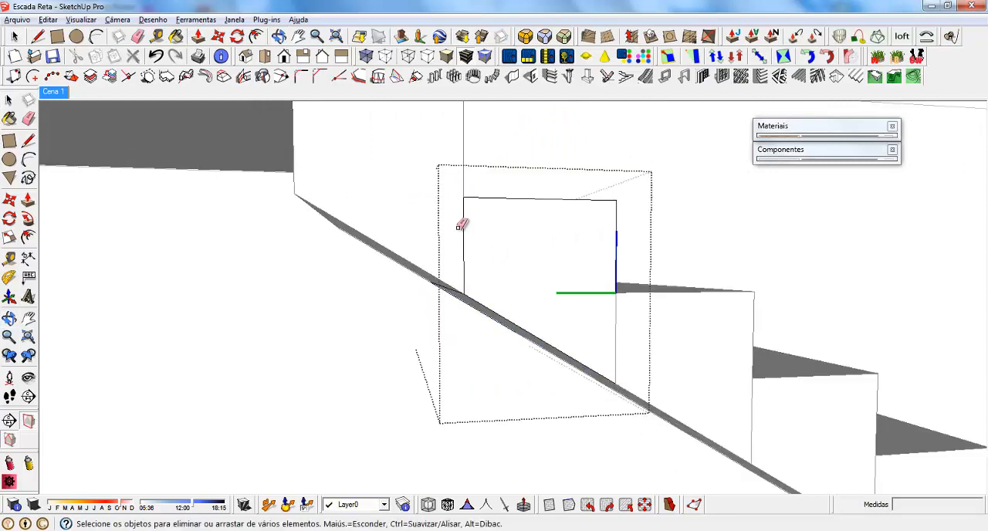
{"action": "mouse_move", "coordinate": [461, 225]}
{"action": "middle_mouse_down"}
{"action": "mouse_move", "coordinate": [547, 249]}
{"action": "mouse_move", "coordinate": [492, 233]}
{"action": "middle_mouse_up"}
{"action": "left_click_drag", "start_coordinate": [486, 247], "coordinate": [618, 243]}
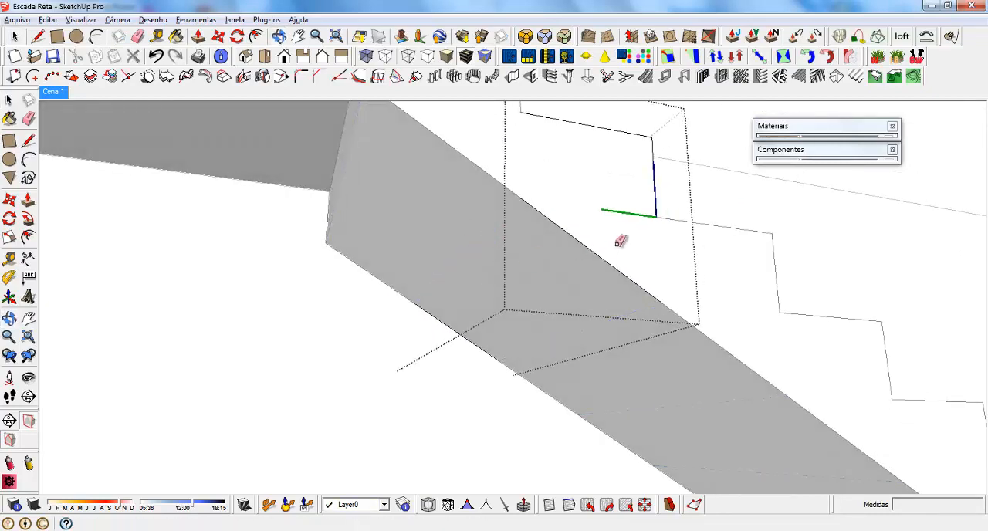
{"action": "middle_click_drag", "start_coordinate": [614, 262], "coordinate": [419, 328]}
{"action": "key", "text": "space"}
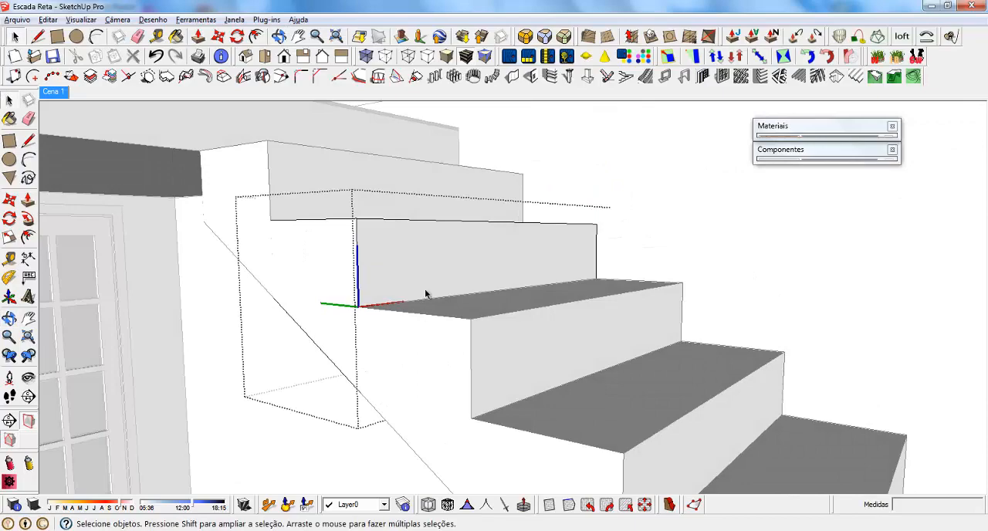
{"action": "scroll", "coordinate": [425, 292], "scroll_direction": "down", "scroll_amount": 5}
{"action": "key", "text": "Escape"}
{"action": "scroll", "coordinate": [419, 280], "scroll_direction": "down", "scroll_amount": 3}
{"action": "middle_click_drag", "start_coordinate": [476, 304], "coordinate": [419, 340]}
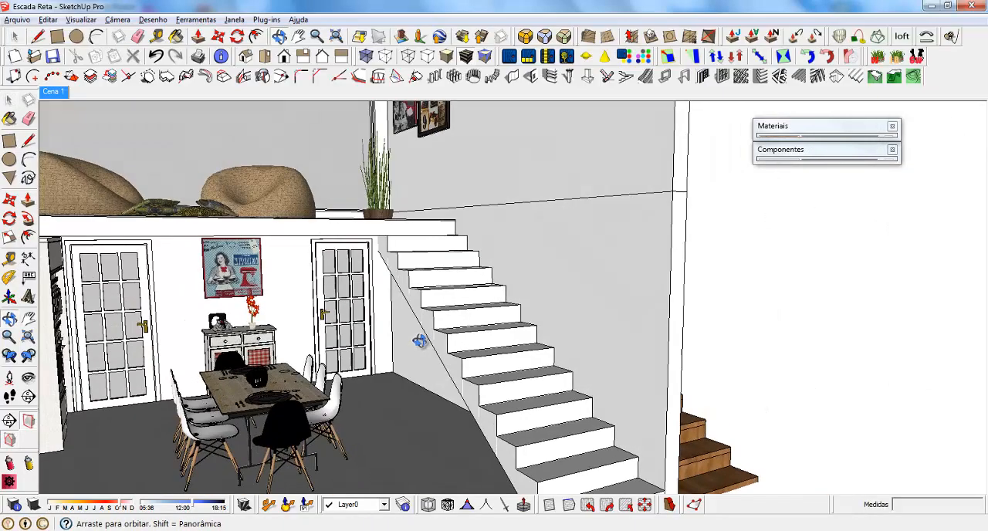
Inside the top step component, offset the top and front edges of the side face 2 cm inward.
{"action": "scroll", "coordinate": [433, 324], "scroll_direction": "up", "scroll_amount": 8}
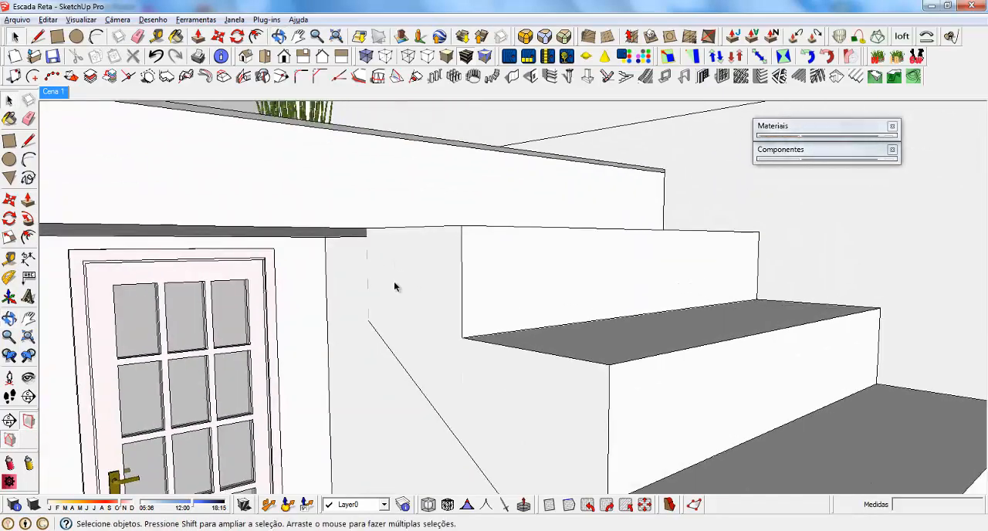
{"action": "middle_click_drag", "start_coordinate": [396, 287], "coordinate": [518, 265]}
{"action": "scroll", "coordinate": [547, 260], "scroll_direction": "up", "scroll_amount": 3}
{"action": "double_click", "coordinate": [527, 224]}
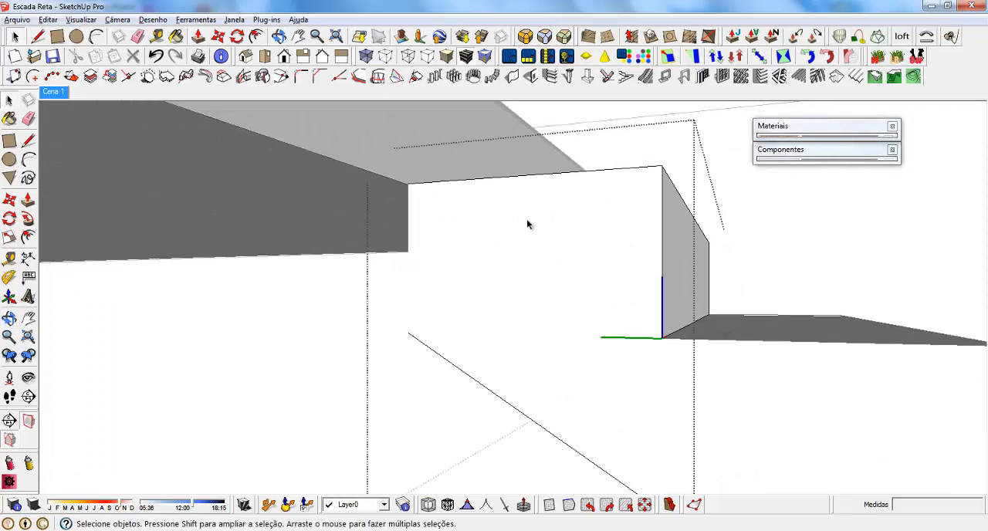
{"action": "left_click", "coordinate": [602, 170]}
{"action": "middle_click_drag", "start_coordinate": [647, 216], "coordinate": [555, 260]}
{"action": "key", "text": "f"}
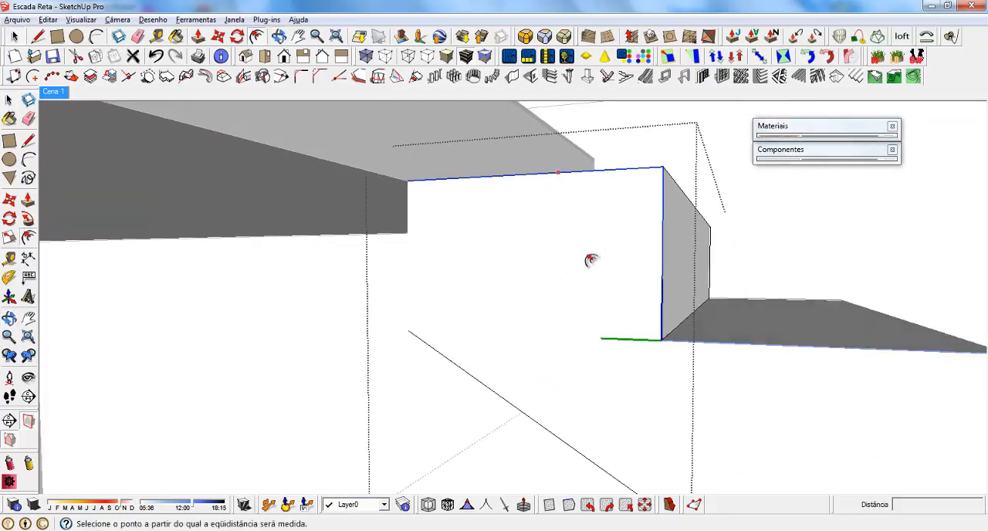
{"action": "left_click", "coordinate": [571, 179]}
{"action": "left_click", "coordinate": [567, 200]}
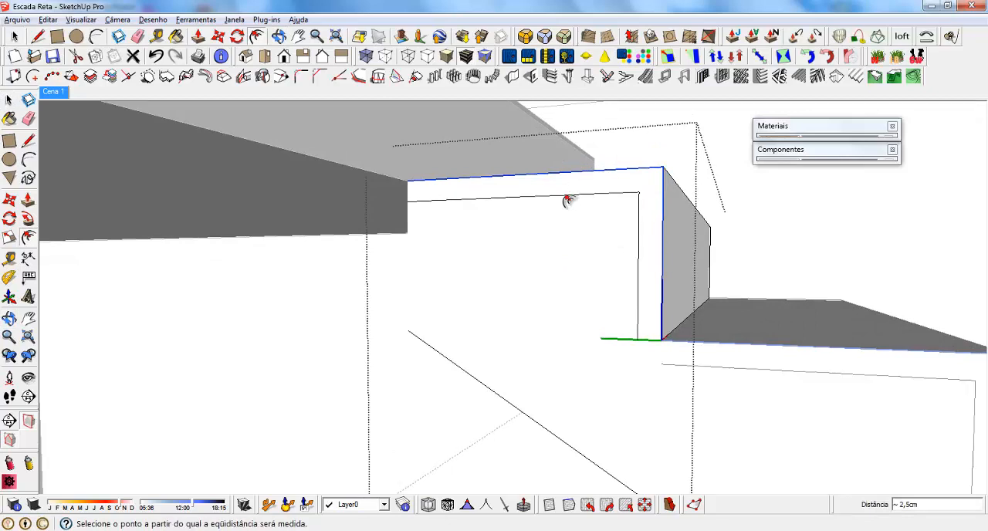
{"action": "key", "text": "space"}
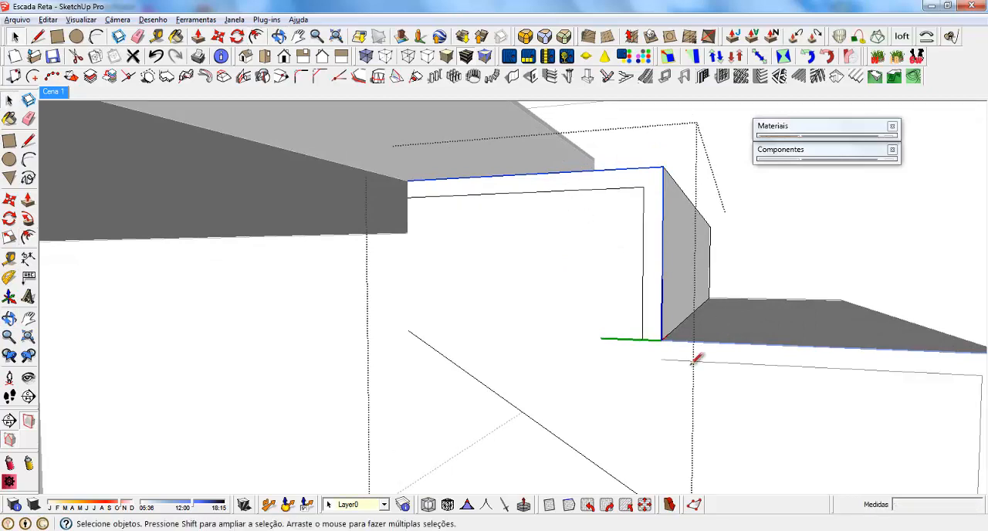
Extend the offset riser band downward with lines that form a 2 cm corner square joining the next step's tread band.
{"action": "key", "text": "l"}
{"action": "key", "text": "space"}
{"action": "left_click", "coordinate": [653, 197]}
{"action": "middle_click_drag", "start_coordinate": [654, 199], "coordinate": [629, 266]}
{"action": "scroll", "coordinate": [656, 361], "scroll_direction": "up", "scroll_amount": 3}
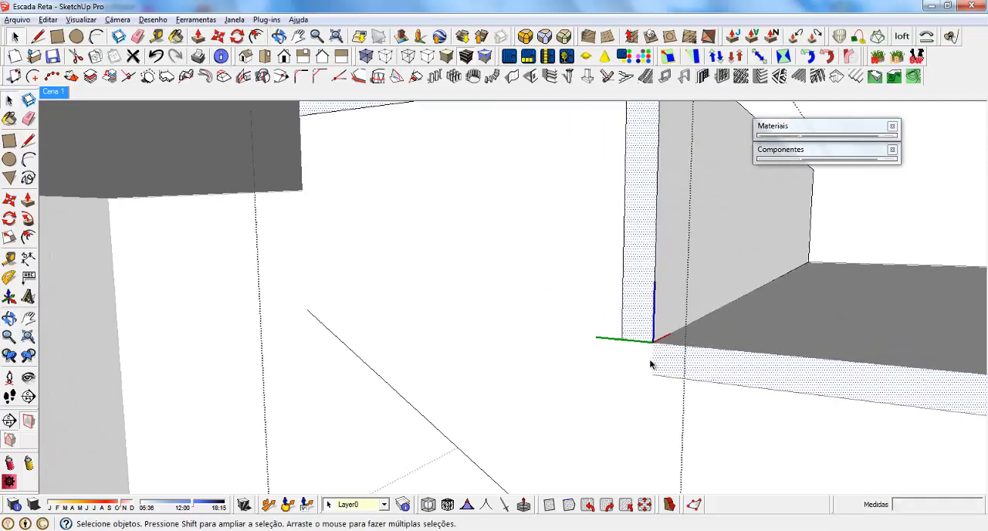
{"action": "key", "text": "l"}
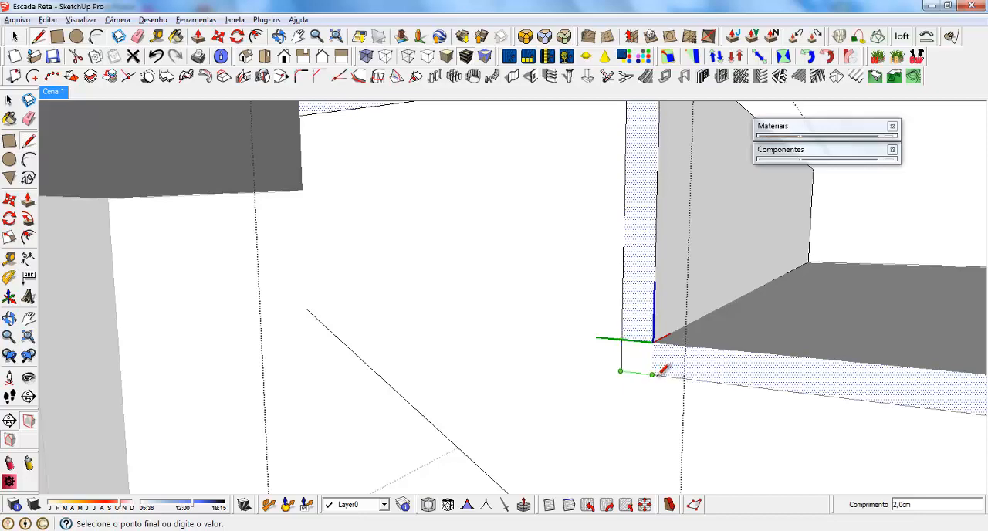
{"action": "mouse_move", "coordinate": [662, 369]}
{"action": "middle_mouse_down"}
{"action": "mouse_move", "coordinate": [625, 284]}
{"action": "mouse_move", "coordinate": [854, 265]}
{"action": "mouse_move", "coordinate": [859, 289]}
{"action": "mouse_move", "coordinate": [747, 355]}
{"action": "mouse_move", "coordinate": [726, 356]}
{"action": "middle_mouse_up"}
{"action": "scroll", "coordinate": [624, 360], "scroll_direction": "up", "scroll_amount": 2}
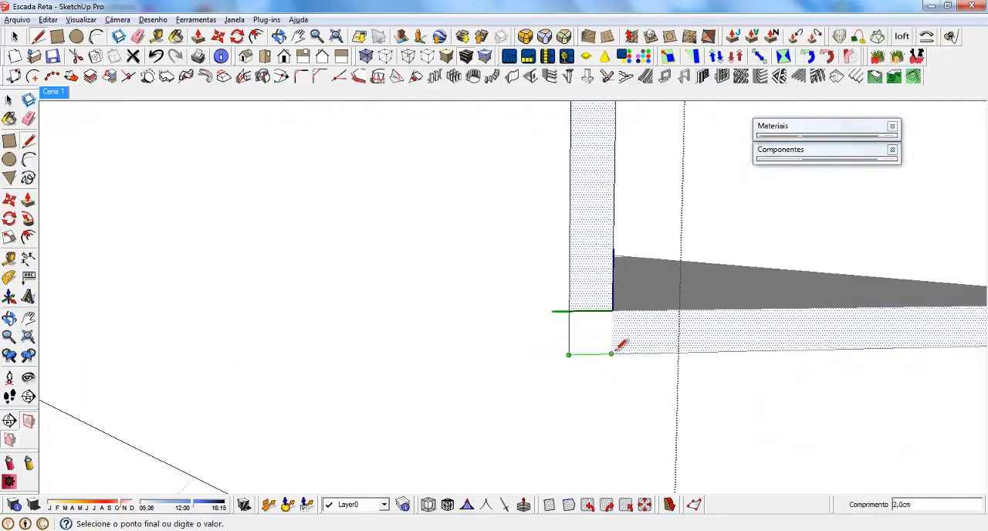
{"action": "key", "text": "space"}
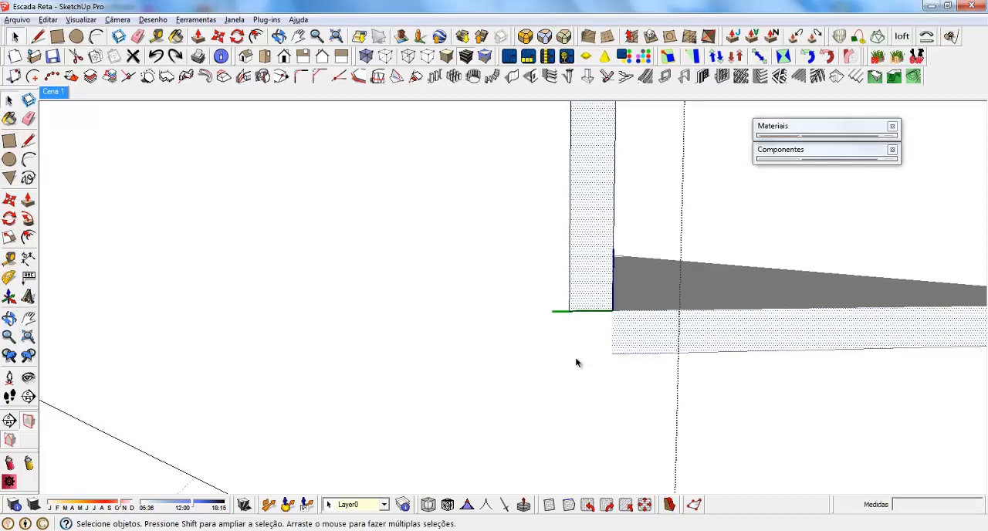
{"action": "key", "text": "l"}
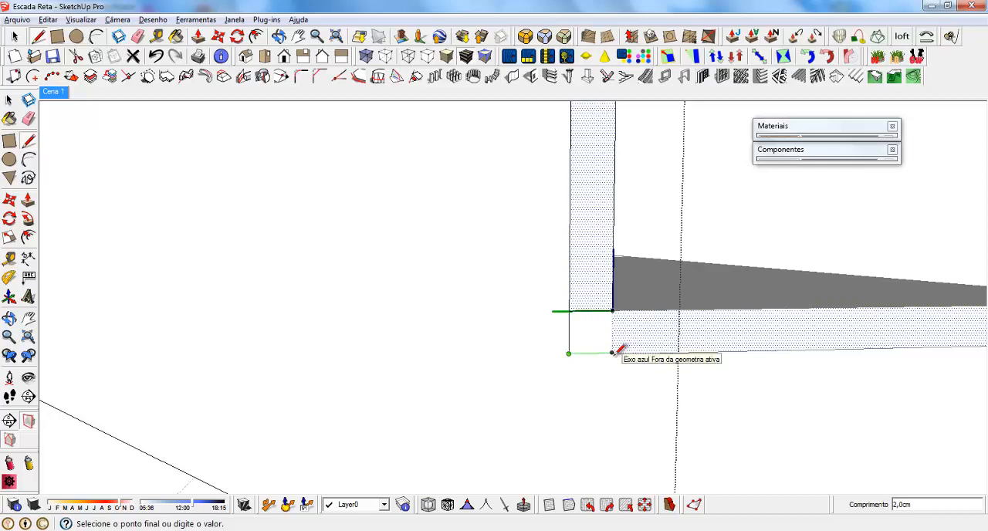
{"action": "key", "text": "space"}
Paint the 2 cm side band of the top step, including its lower corner square, with the Stone_Granite_Midnite stone material.
{"action": "left_click", "coordinate": [590, 337]}
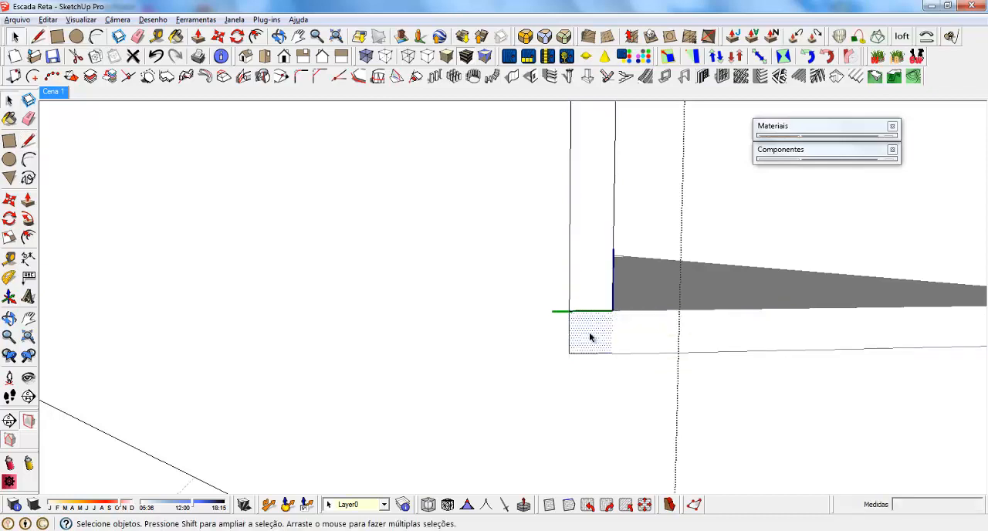
{"action": "middle_click_drag", "start_coordinate": [610, 329], "coordinate": [779, 193]}
{"action": "left_click", "coordinate": [824, 126]}
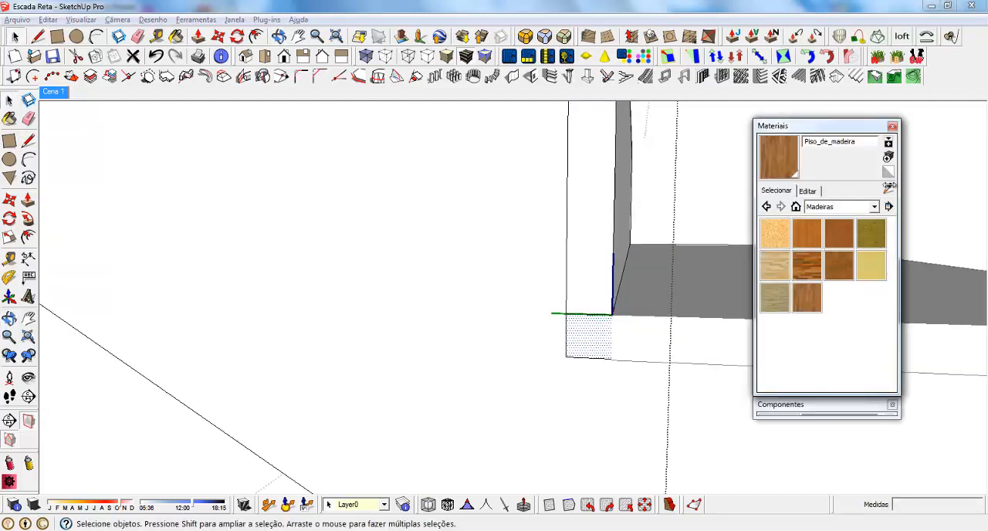
{"action": "left_click", "coordinate": [873, 206]}
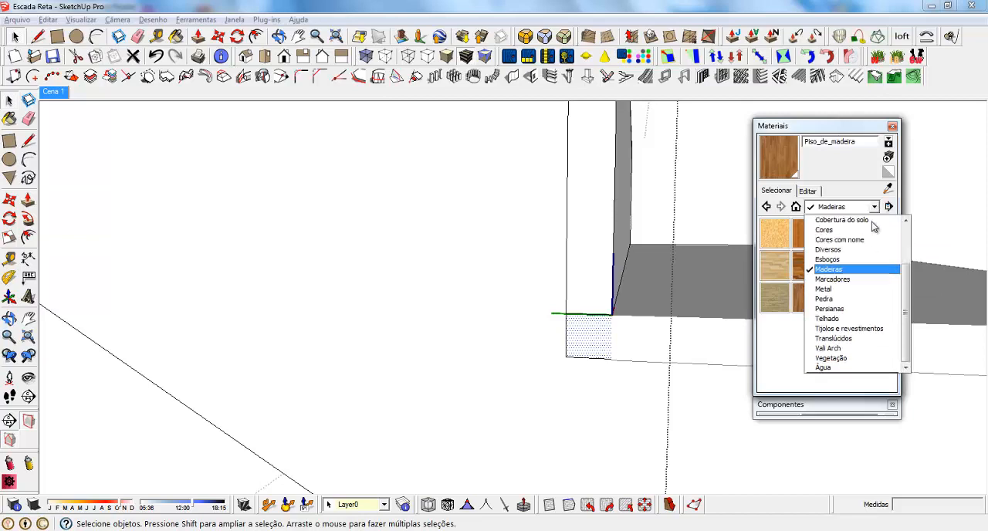
{"action": "left_click", "coordinate": [829, 299]}
{"action": "left_click", "coordinate": [804, 267]}
{"action": "left_click", "coordinate": [611, 263]}
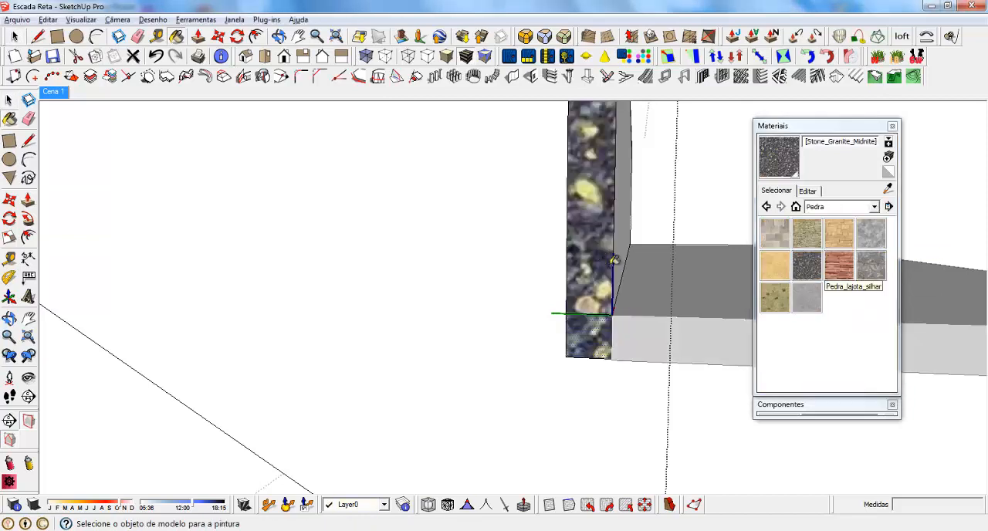
{"action": "left_click", "coordinate": [811, 127]}
Paint the riser front and tread top of the top step with the same granite, and finish editing the component.
{"action": "middle_click_drag", "start_coordinate": [678, 320], "coordinate": [545, 410]}
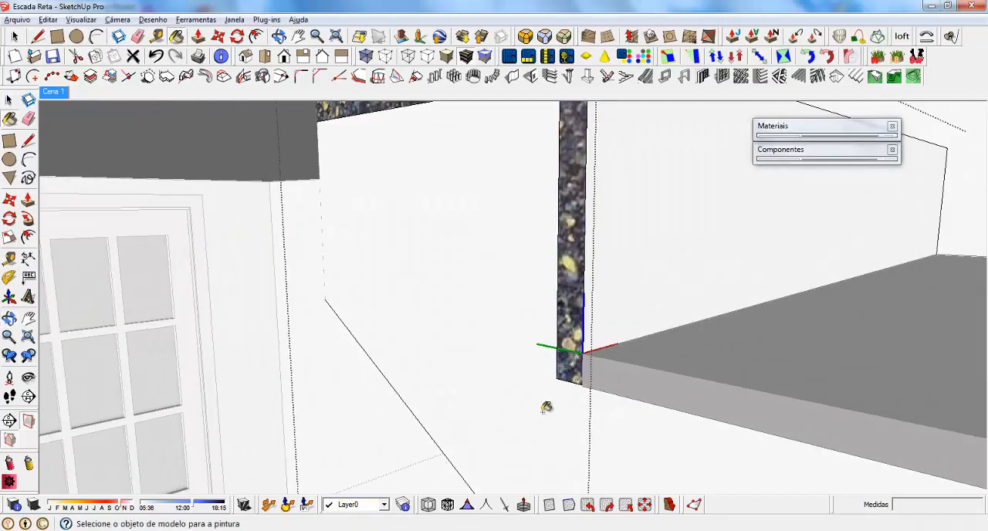
{"action": "scroll", "coordinate": [546, 436], "scroll_direction": "down", "scroll_amount": 3}
{"action": "left_click", "coordinate": [626, 304]}
{"action": "left_click", "coordinate": [572, 238]}
{"action": "scroll", "coordinate": [437, 289], "scroll_direction": "down", "scroll_amount": 5}
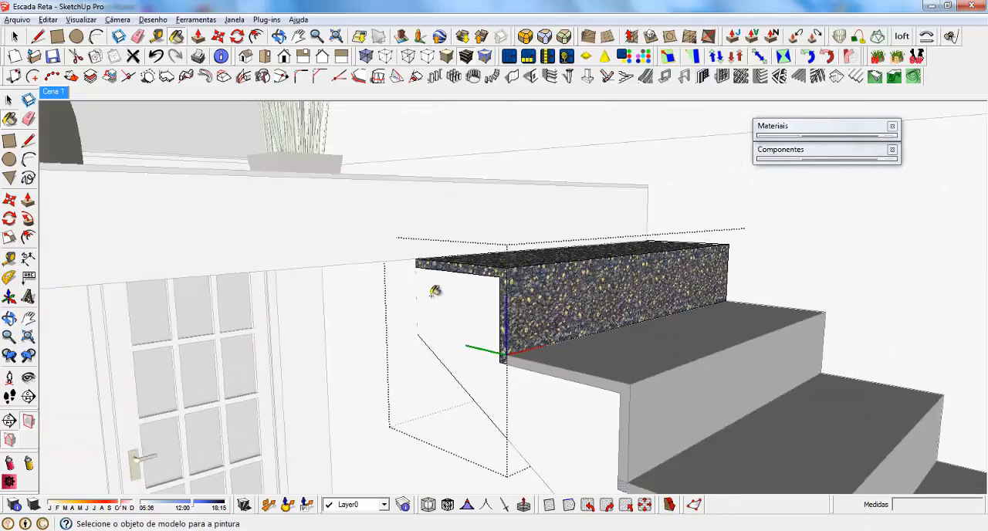
{"action": "key", "text": "space"}
Examine the granite-finished staircase from the mezzanine down to the floor, checking the treads, risers and side bands.
{"action": "scroll", "coordinate": [475, 299], "scroll_direction": "down", "scroll_amount": 10}
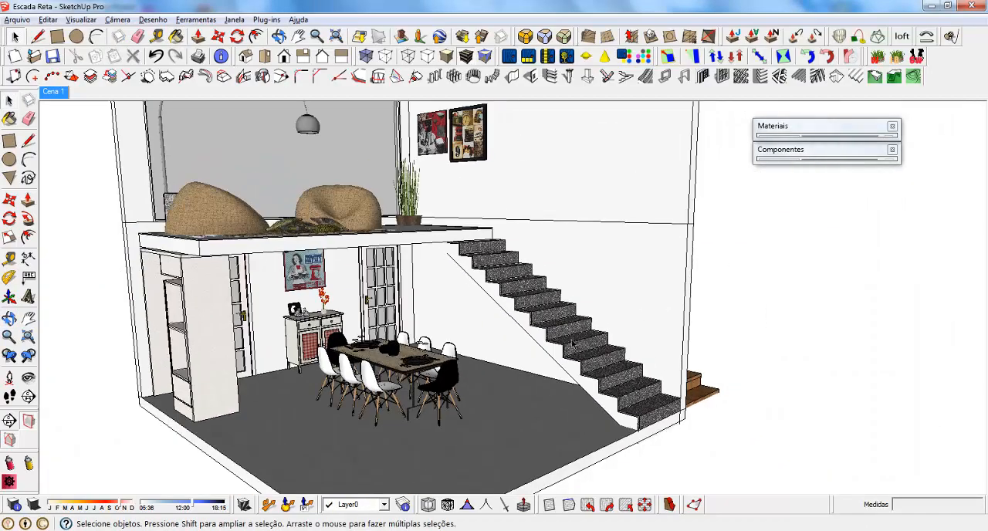
{"action": "mouse_move", "coordinate": [531, 376]}
{"action": "middle_mouse_down"}
{"action": "mouse_move", "coordinate": [491, 377]}
{"action": "mouse_move", "coordinate": [530, 364]}
{"action": "middle_mouse_up"}
{"action": "scroll", "coordinate": [455, 297], "scroll_direction": "up", "scroll_amount": 5}
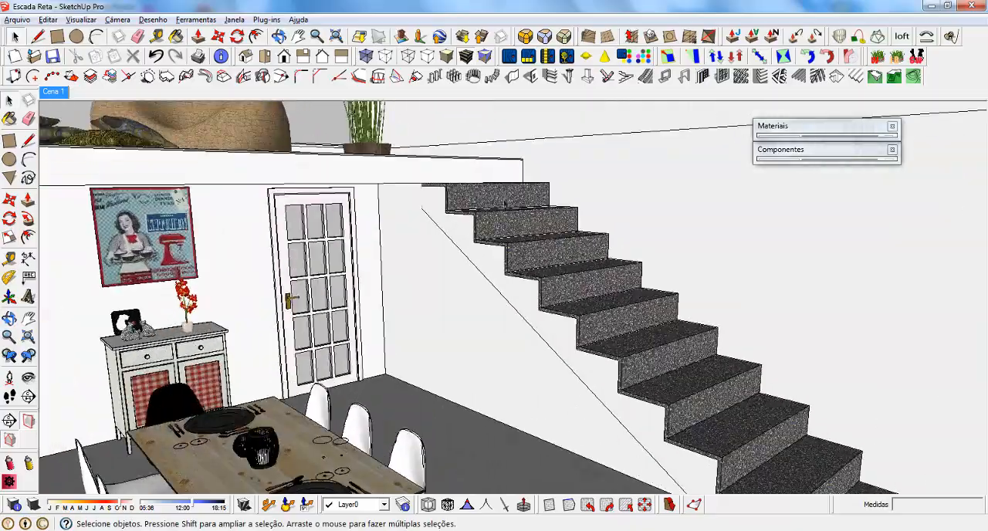
{"action": "middle_click_drag", "start_coordinate": [524, 197], "coordinate": [502, 207]}
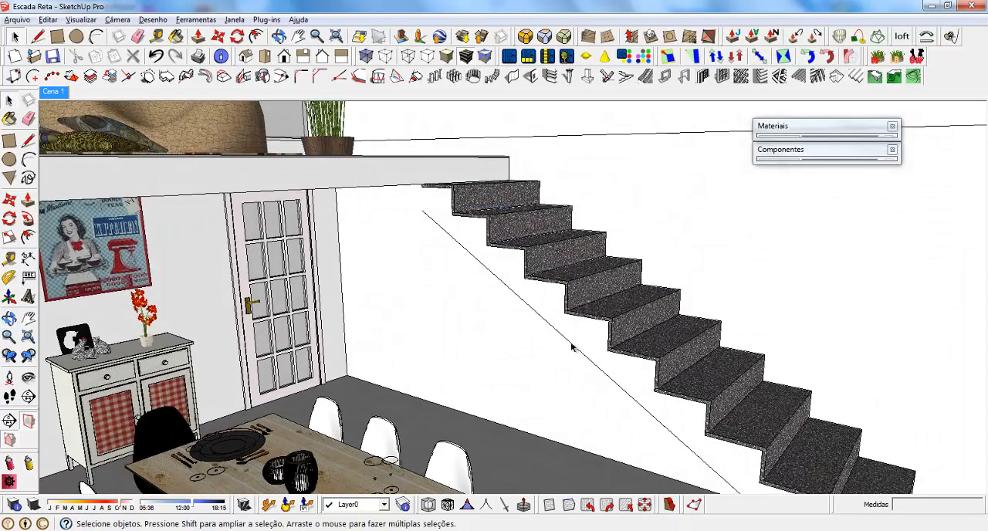
{"action": "middle_click_drag", "start_coordinate": [421, 202], "coordinate": [661, 258]}
{"action": "scroll", "coordinate": [341, 118], "scroll_direction": "up", "scroll_amount": 3}
{"action": "middle_click_drag", "start_coordinate": [586, 252], "coordinate": [394, 340]}
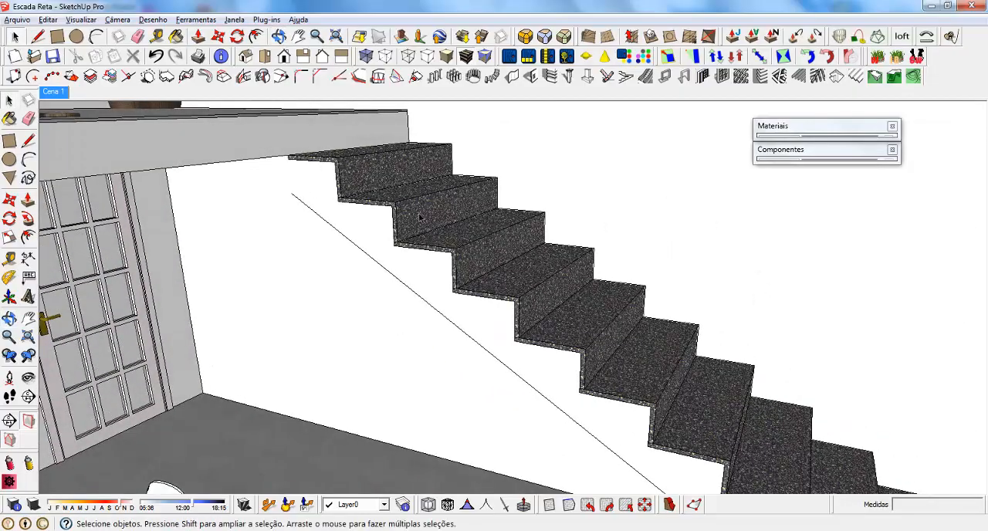
{"action": "middle_click_drag", "start_coordinate": [552, 289], "coordinate": [506, 272]}
{"action": "scroll", "coordinate": [519, 167], "scroll_direction": "down", "scroll_amount": 2}
{"action": "scroll", "coordinate": [604, 246], "scroll_direction": "down", "scroll_amount": 2}
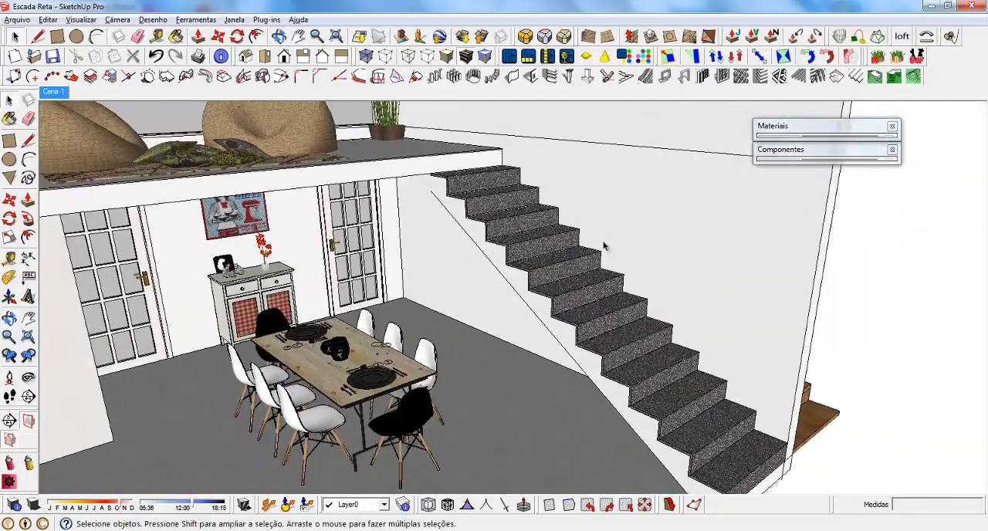
{"action": "middle_click_drag", "start_coordinate": [604, 246], "coordinate": [728, 273]}
{"action": "scroll", "coordinate": [805, 440], "scroll_direction": "up", "scroll_amount": 4}
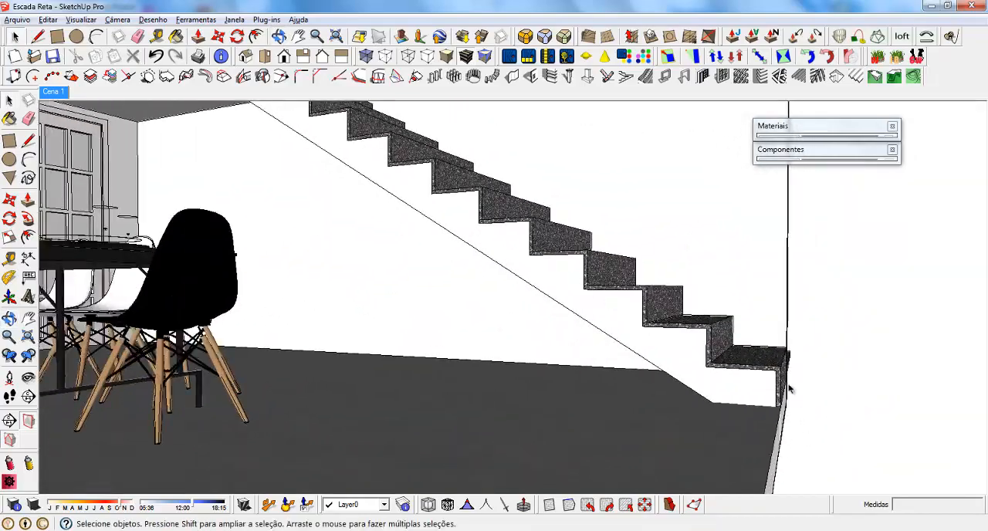
Make the lowest step of the granite staircase a unique component.
{"action": "scroll", "coordinate": [710, 392], "scroll_direction": "down", "scroll_amount": 3}
{"action": "scroll", "coordinate": [718, 393], "scroll_direction": "up", "scroll_amount": 4}
{"action": "left_click", "coordinate": [739, 391]}
{"action": "right_click", "coordinate": [725, 384]}
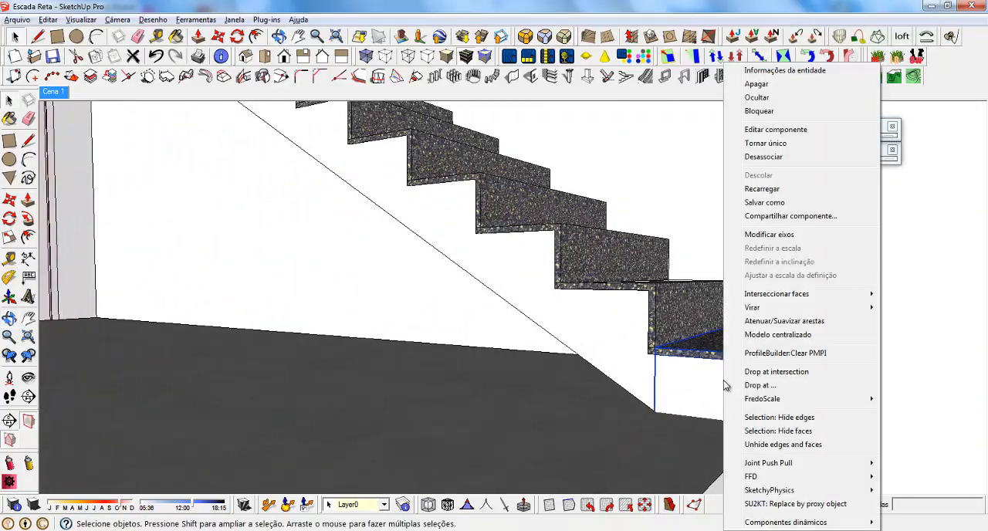
{"action": "left_click", "coordinate": [795, 144]}
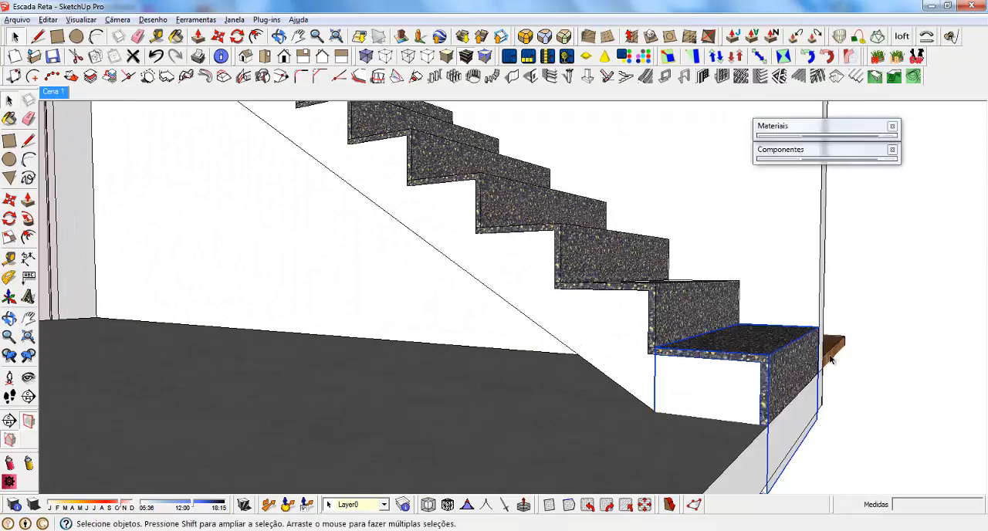
Inside the lowest step, draw a 28 cm line along the floor level and push the part below it back 100 cm.
{"action": "double_click", "coordinate": [699, 387]}
{"action": "key", "text": "l"}
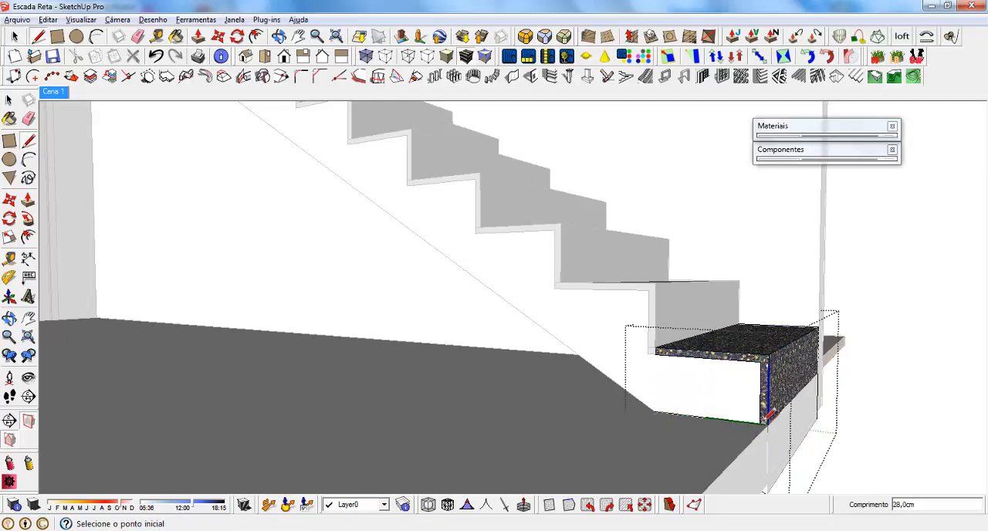
{"action": "key", "text": "space"}
{"action": "middle_click_drag", "start_coordinate": [753, 431], "coordinate": [773, 393]}
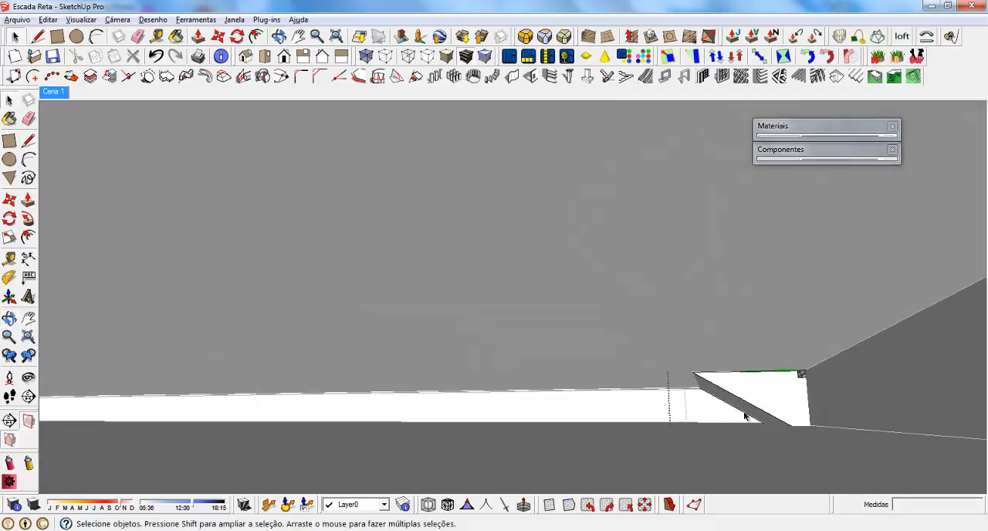
{"action": "key", "text": "p"}
{"action": "left_click", "coordinate": [754, 403]}
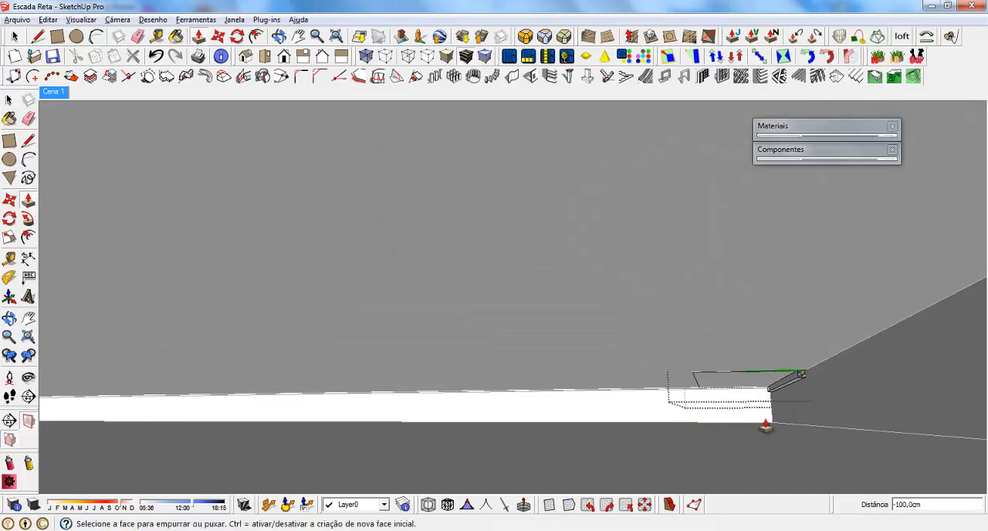
Push the leftover strip below the lowest step's riser band back 100 cm, and leave component editing.
{"action": "scroll", "coordinate": [764, 425], "scroll_direction": "up", "scroll_amount": 1}
{"action": "middle_click_drag", "start_coordinate": [802, 374], "coordinate": [784, 457]}
{"action": "scroll", "coordinate": [785, 454], "scroll_direction": "up", "scroll_amount": 2}
{"action": "key", "text": "l"}
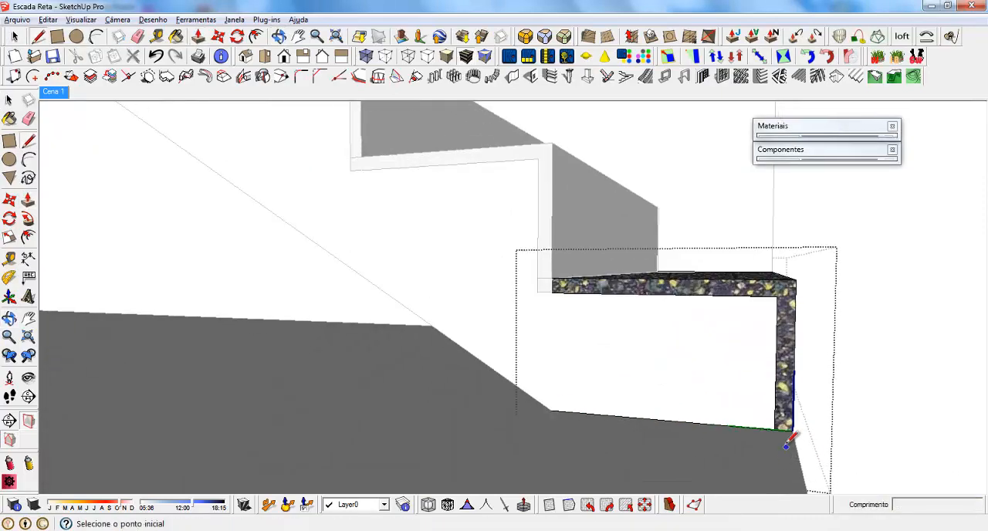
{"action": "key", "text": "p"}
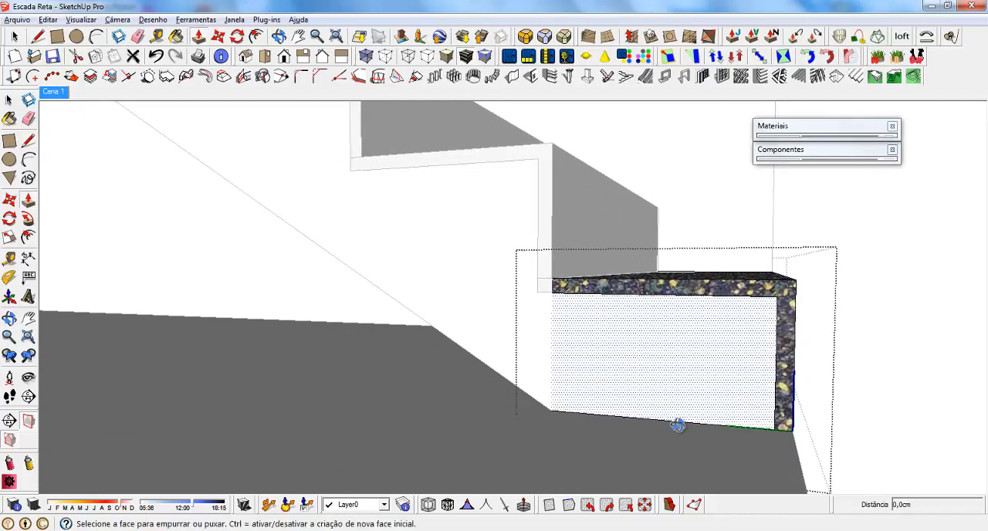
{"action": "middle_click_drag", "start_coordinate": [677, 420], "coordinate": [761, 331]}
{"action": "left_click_drag", "start_coordinate": [787, 403], "coordinate": [654, 471]}
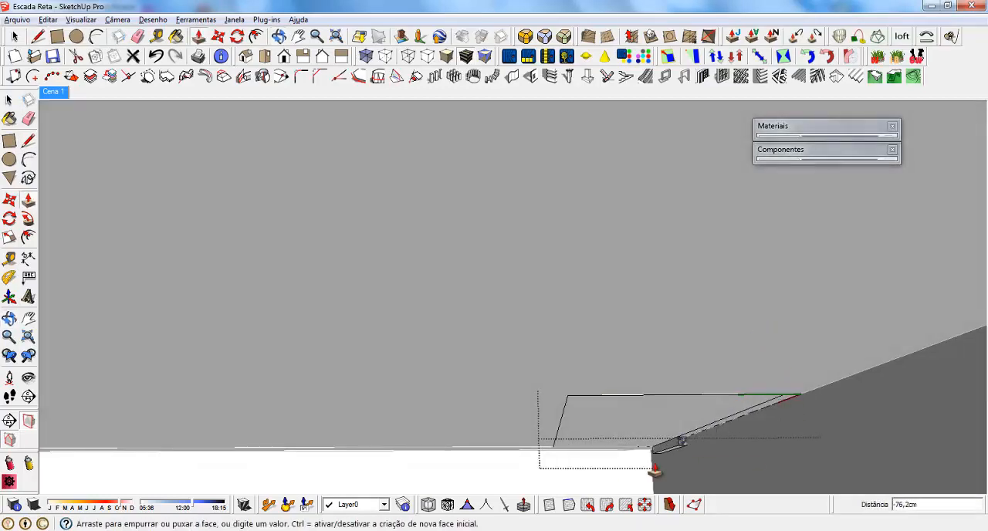
{"action": "left_click", "coordinate": [616, 483]}
{"action": "middle_click_drag", "start_coordinate": [690, 359], "coordinate": [583, 364]}
{"action": "key", "text": "space"}
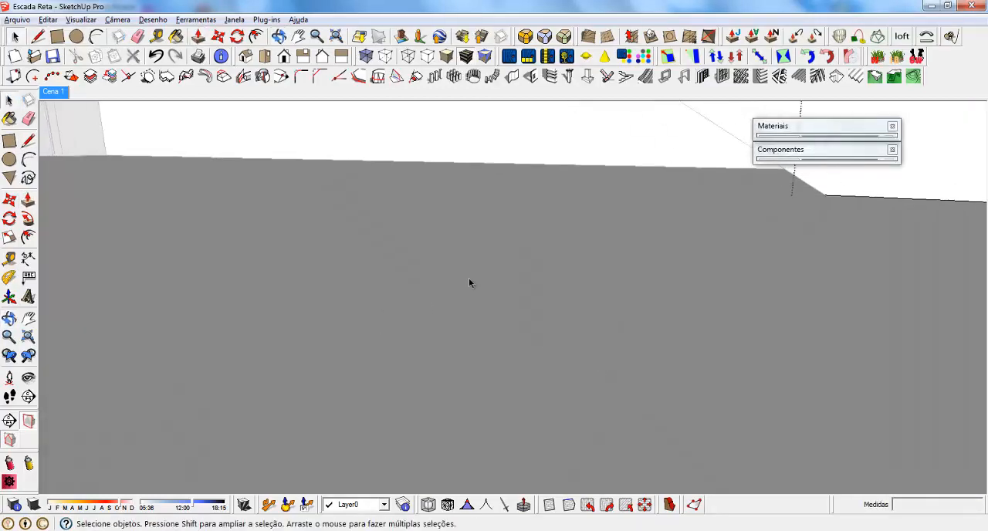
{"action": "scroll", "coordinate": [633, 266], "scroll_direction": "down", "scroll_amount": 6}
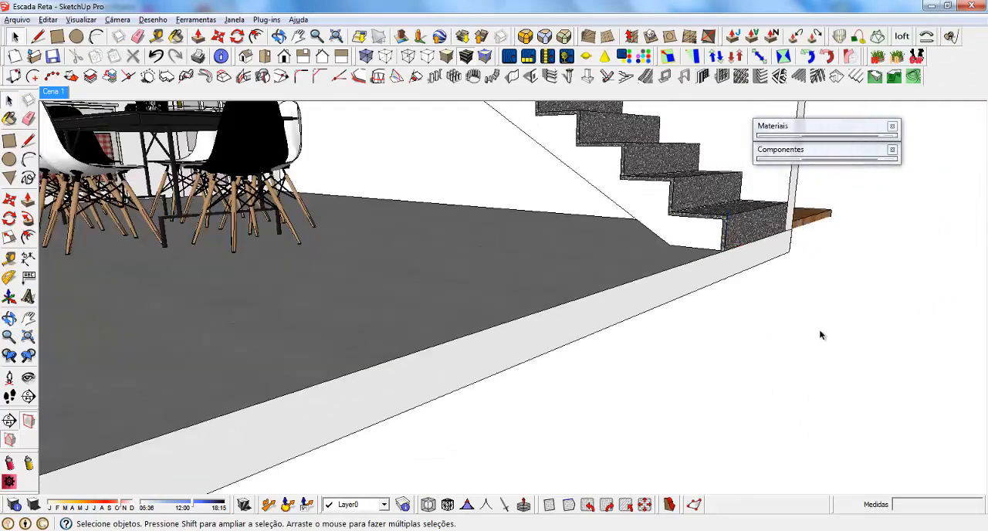
Examine the granite staircase from above, from the side and from below, and compare it with the wooden staircase behind the wall.
{"action": "middle_click_drag", "start_coordinate": [567, 214], "coordinate": [597, 280]}
{"action": "scroll", "coordinate": [574, 299], "scroll_direction": "down", "scroll_amount": 5}
{"action": "scroll", "coordinate": [508, 157], "scroll_direction": "down", "scroll_amount": 2}
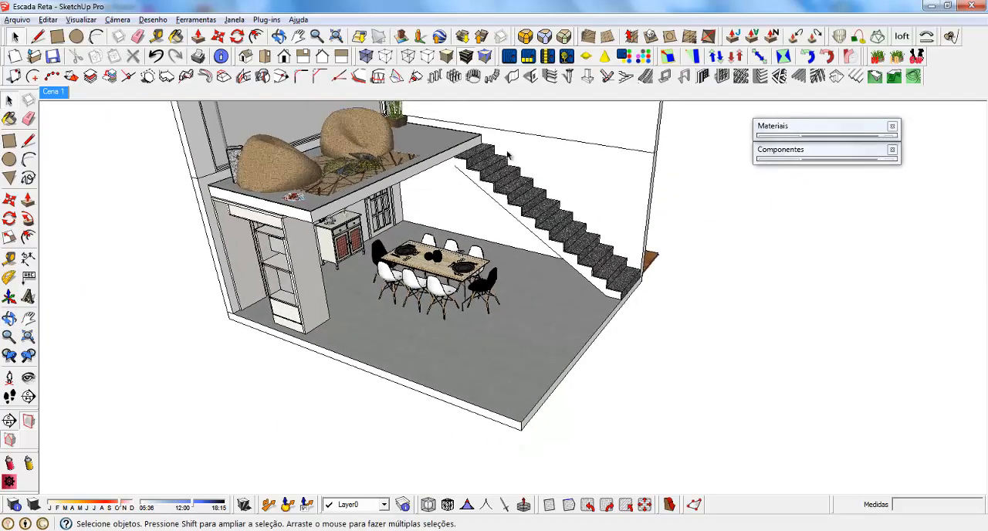
{"action": "scroll", "coordinate": [508, 157], "scroll_direction": "up", "scroll_amount": 5}
{"action": "middle_click_drag", "start_coordinate": [532, 242], "coordinate": [547, 190]}
{"action": "scroll", "coordinate": [512, 193], "scroll_direction": "up", "scroll_amount": 3}
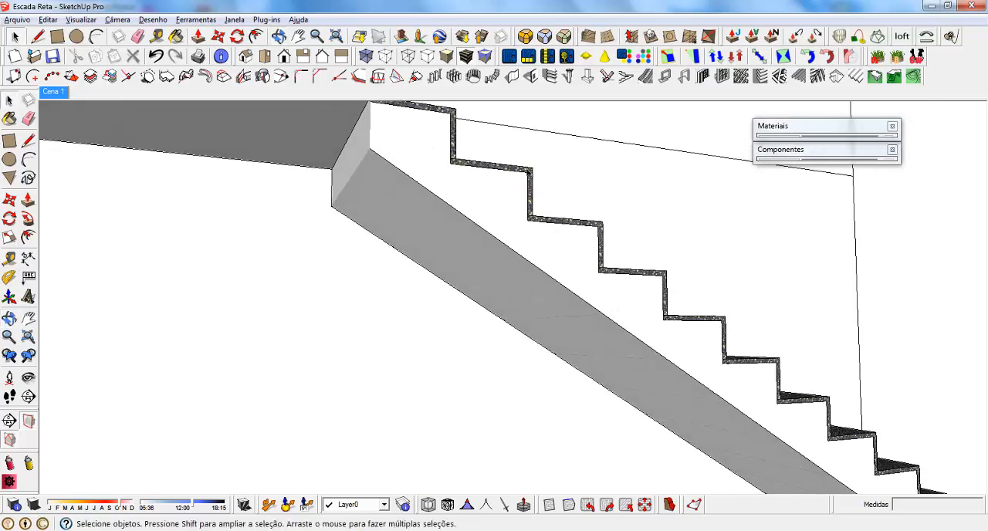
{"action": "middle_click_drag", "start_coordinate": [666, 251], "coordinate": [527, 298]}
{"action": "scroll", "coordinate": [529, 297], "scroll_direction": "down", "scroll_amount": 3}
{"action": "middle_click_drag", "start_coordinate": [466, 250], "coordinate": [380, 251]}
{"action": "scroll", "coordinate": [402, 226], "scroll_direction": "down", "scroll_amount": 5}
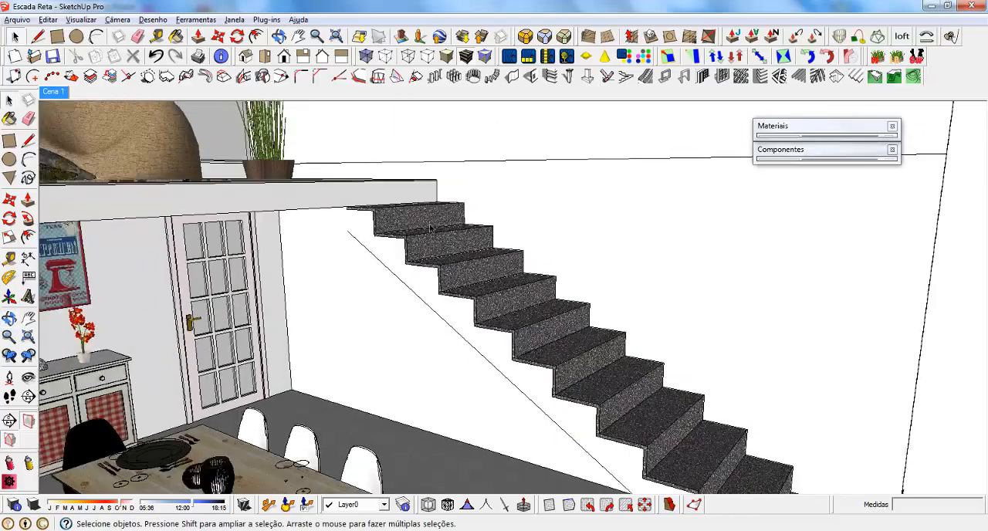
{"action": "middle_click_drag", "start_coordinate": [580, 267], "coordinate": [281, 292]}
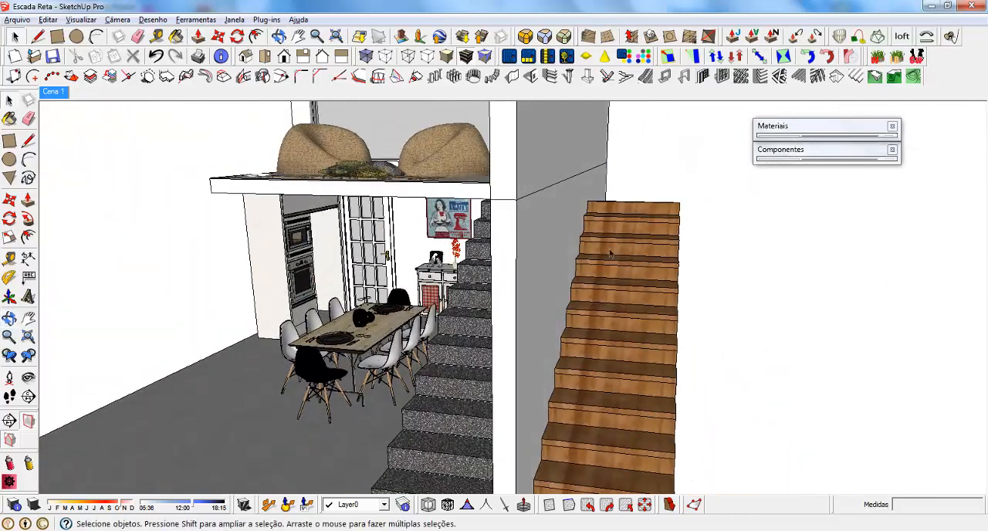
{"action": "scroll", "coordinate": [613, 253], "scroll_direction": "down", "scroll_amount": 2}
{"action": "middle_click_drag", "start_coordinate": [616, 247], "coordinate": [397, 259]}
{"action": "scroll", "coordinate": [587, 243], "scroll_direction": "up", "scroll_amount": 6}
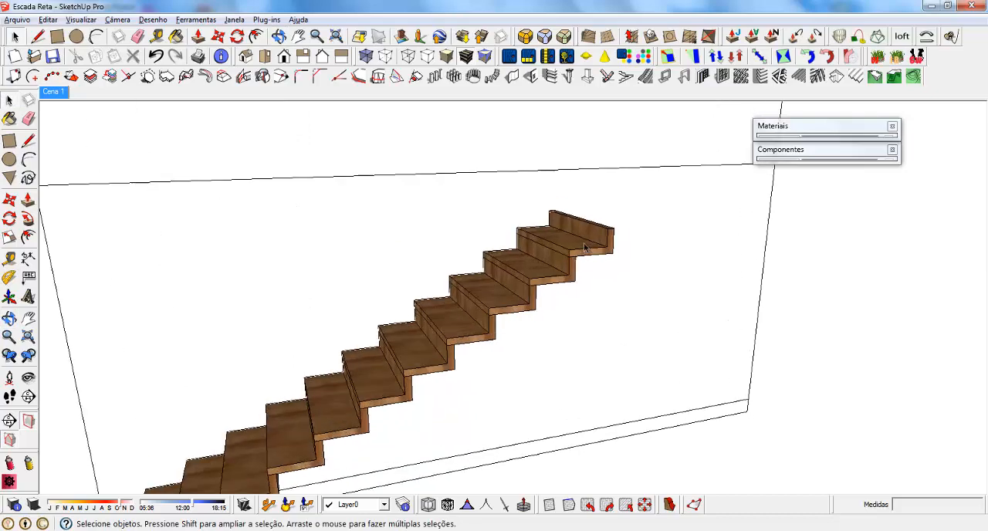
Open the top wooden step for editing and draw a triangle beneath its tread, sloping down to the bottom of the next riser.
{"action": "middle_click_drag", "start_coordinate": [583, 243], "coordinate": [468, 207]}
{"action": "left_click", "coordinate": [459, 224]}
{"action": "double_click", "coordinate": [487, 232]}
{"action": "double_click", "coordinate": [433, 193]}
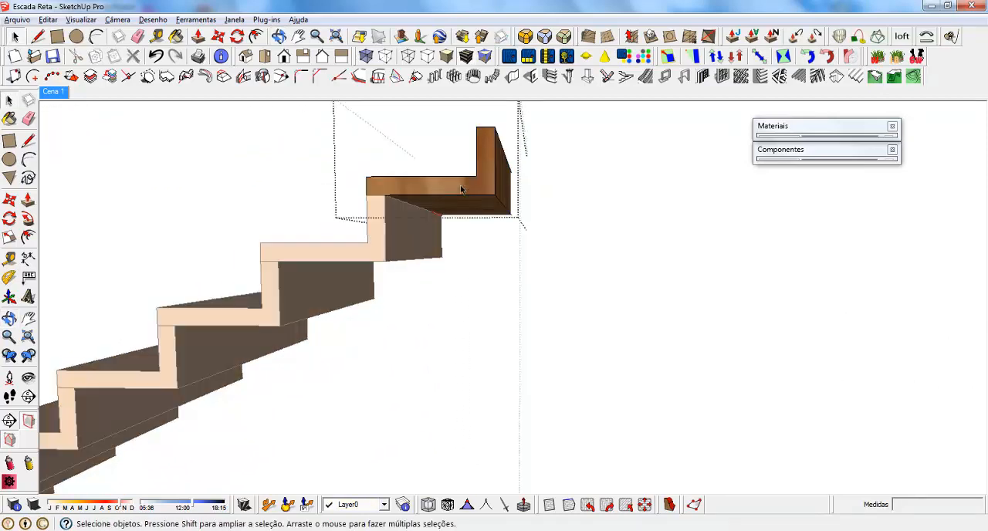
{"action": "key", "text": "ctrl+a"}
{"action": "key", "text": "l"}
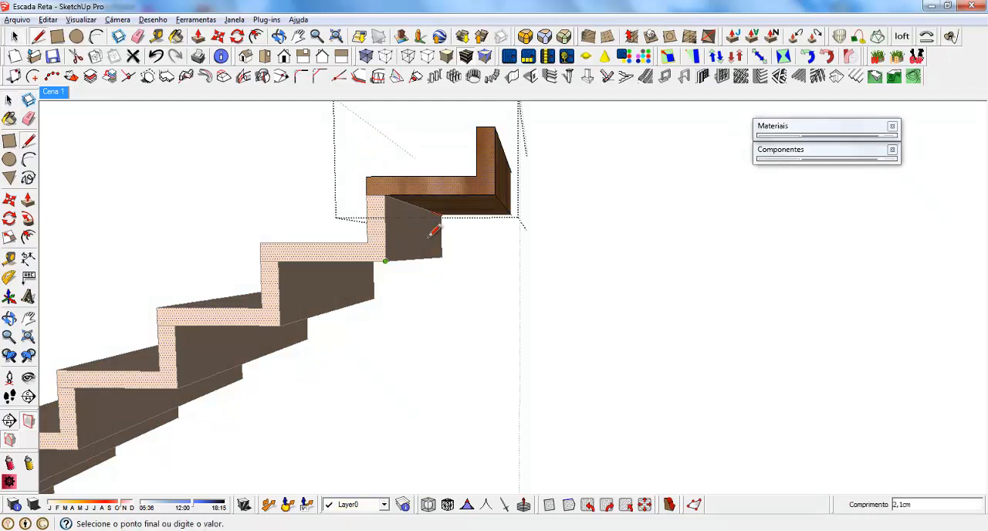
{"action": "left_click", "coordinate": [390, 196]}
Try to extrude the triangular face beneath the wooden tread across the full stair width, and undo the extrusion.
{"action": "mouse_move", "coordinate": [457, 219]}
{"action": "middle_mouse_down"}
{"action": "mouse_move", "coordinate": [214, 227]}
{"action": "mouse_move", "coordinate": [238, 255]}
{"action": "mouse_move", "coordinate": [219, 239]}
{"action": "middle_mouse_up"}
{"action": "scroll", "coordinate": [219, 239], "scroll_direction": "up", "scroll_amount": 1}
{"action": "key", "text": "p"}
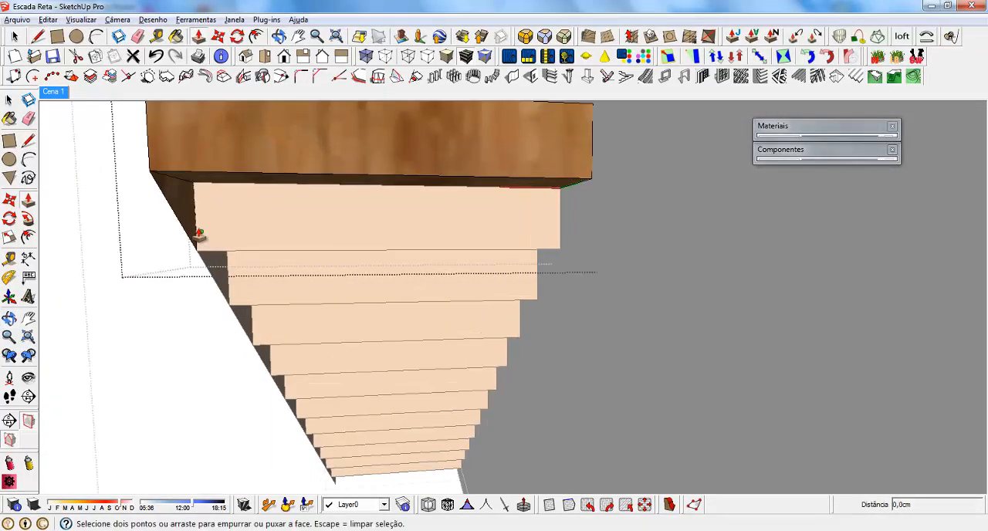
{"action": "left_click", "coordinate": [185, 214]}
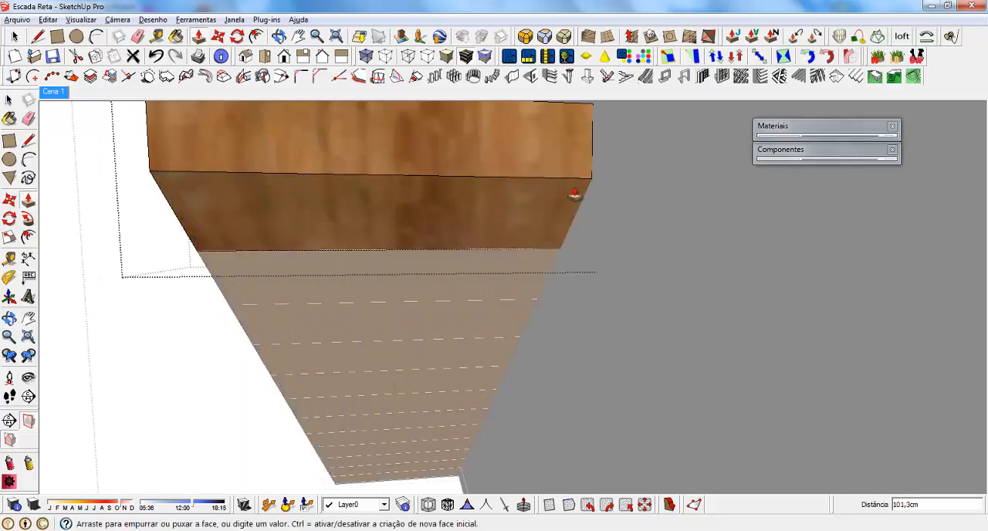
{"action": "left_click", "coordinate": [586, 185]}
{"action": "middle_click_drag", "start_coordinate": [391, 231], "coordinate": [114, 216]}
{"action": "key", "text": "ctrl+z"}
Extrude the triangle into a stringer along one side of the wooden stair, testing a 20 cm thickness and settling on a narrower one.
{"action": "left_click", "coordinate": [114, 216]}
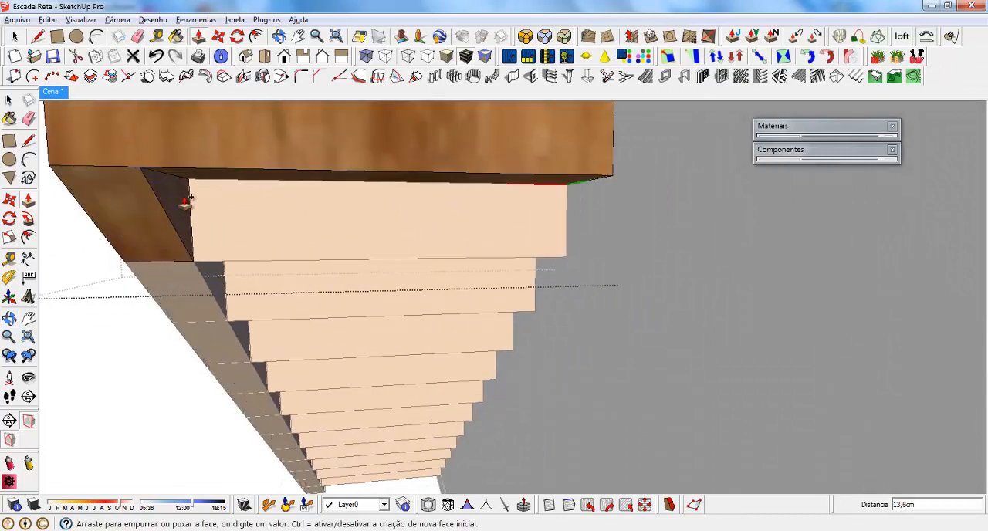
{"action": "key", "text": "Return"}
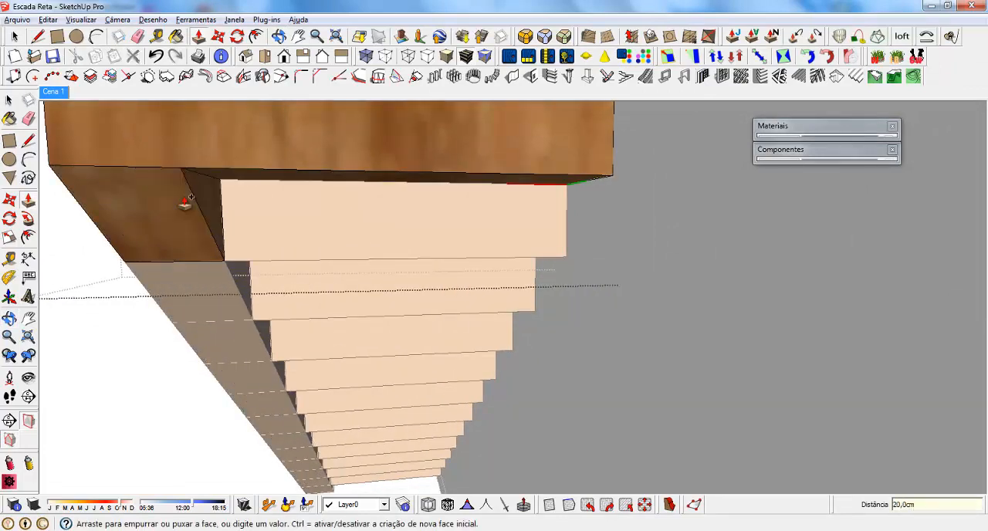
{"action": "type", "text": "1"}
{"action": "key", "text": "Return"}
{"action": "key", "text": "space"}
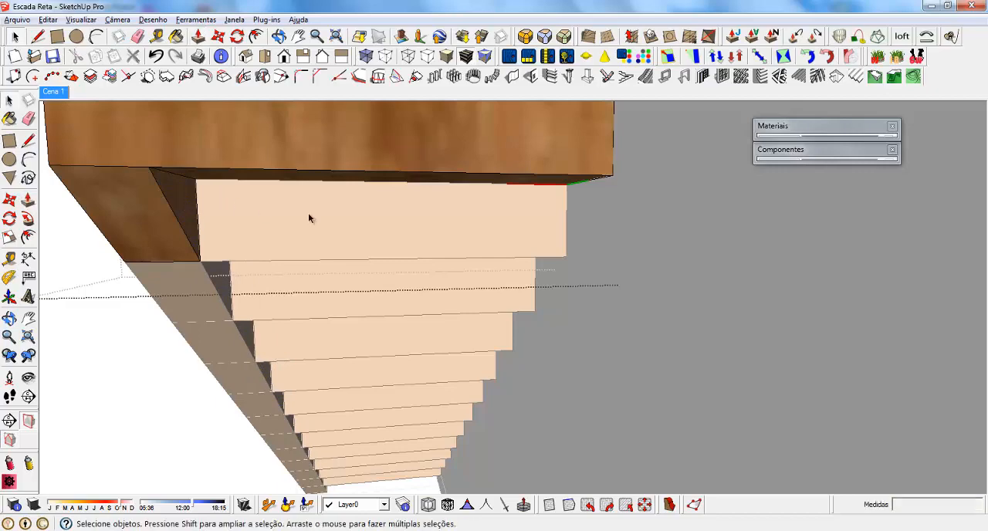
{"action": "middle_click_drag", "start_coordinate": [308, 213], "coordinate": [457, 173]}
{"action": "scroll", "coordinate": [458, 173], "scroll_direction": "down", "scroll_amount": 3}
{"action": "scroll", "coordinate": [554, 232], "scroll_direction": "up", "scroll_amount": 2}
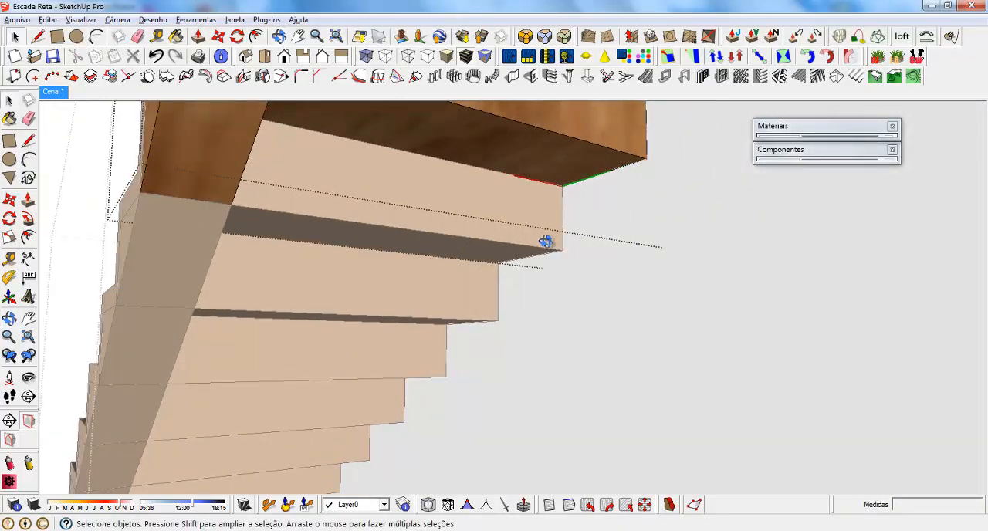
Close a triangle beneath the wooden tread on the stair's other side and extrude it 15 cm into a second stringer.
{"action": "middle_click_drag", "start_coordinate": [547, 240], "coordinate": [583, 233]}
{"action": "key", "text": "l"}
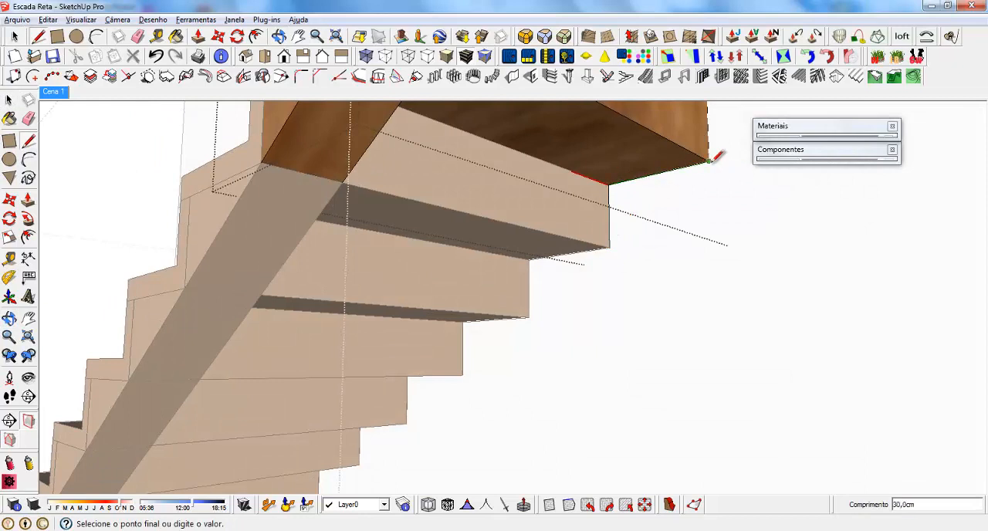
{"action": "left_click", "coordinate": [609, 245]}
{"action": "key", "text": "p"}
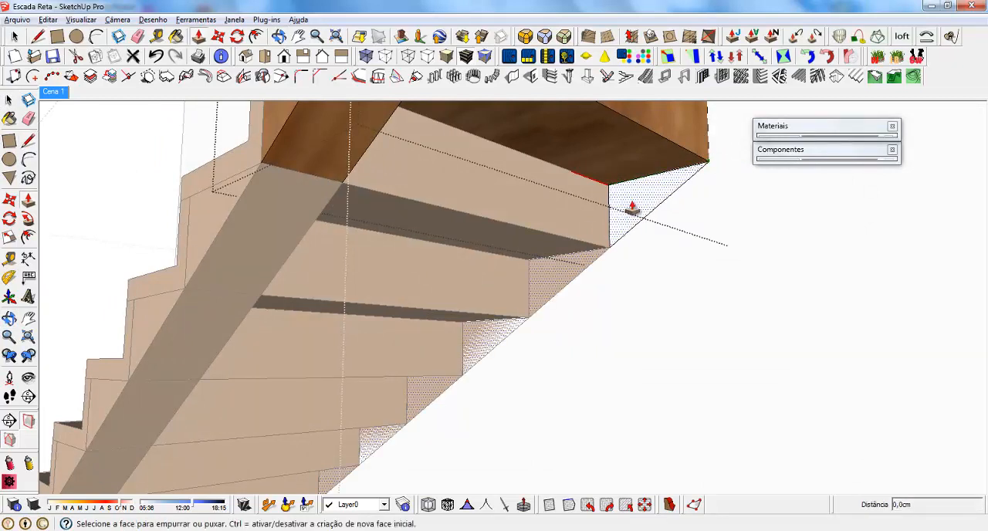
{"action": "left_click", "coordinate": [632, 209]}
{"action": "type", "text": "15"}
{"action": "key", "text": "Return"}
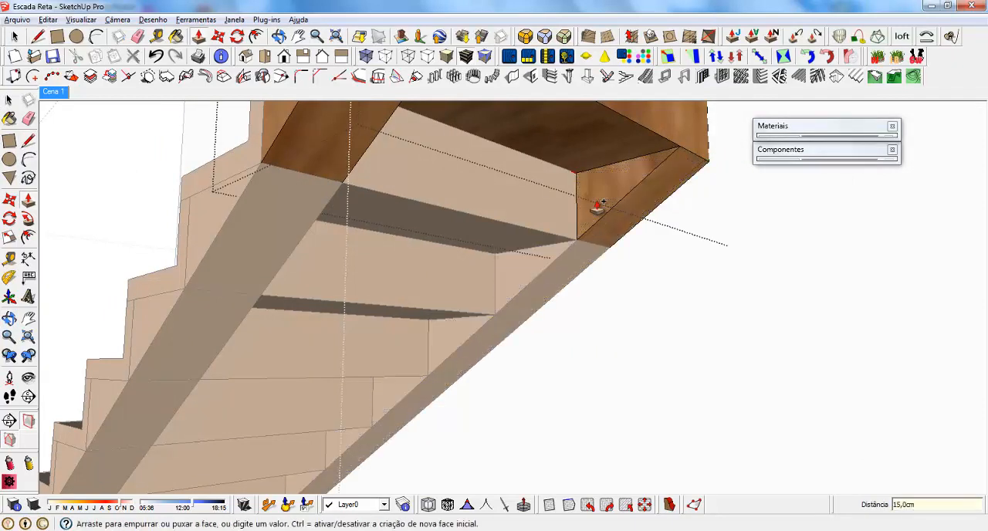
{"action": "key", "text": "space"}
Examine the wooden stair's two stringers from the side and leave the step component's editing mode.
{"action": "scroll", "coordinate": [592, 203], "scroll_direction": "down", "scroll_amount": 4}
{"action": "middle_click_drag", "start_coordinate": [591, 203], "coordinate": [677, 255]}
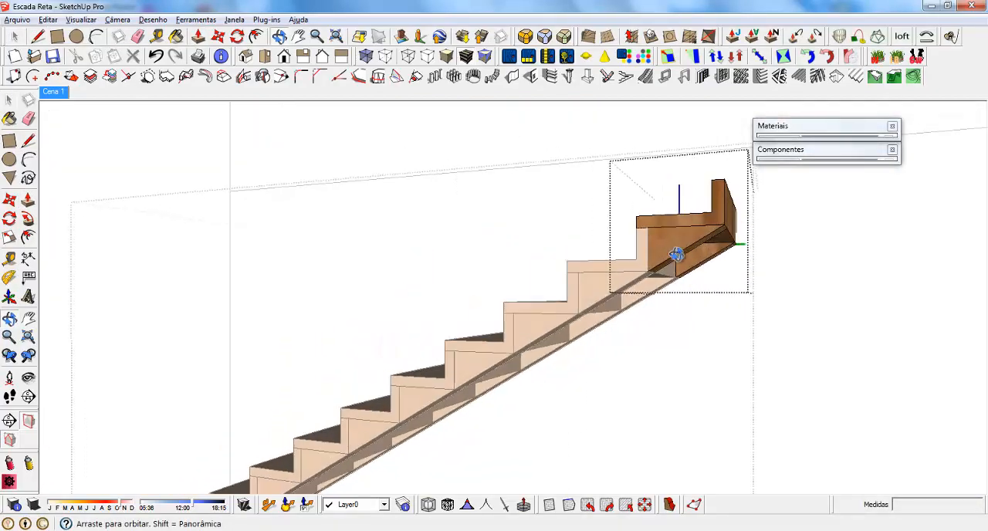
{"action": "scroll", "coordinate": [685, 233], "scroll_direction": "up", "scroll_amount": 2}
{"action": "scroll", "coordinate": [684, 230], "scroll_direction": "up", "scroll_amount": 1}
{"action": "scroll", "coordinate": [665, 229], "scroll_direction": "down", "scroll_amount": 1}
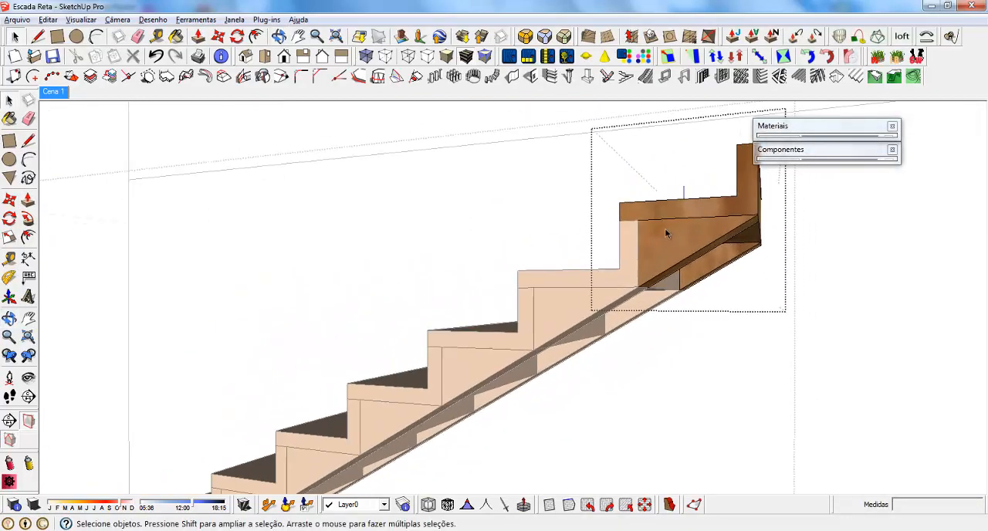
{"action": "key", "text": "Escape"}
{"action": "scroll", "coordinate": [656, 229], "scroll_direction": "down", "scroll_amount": 4}
{"action": "middle_click_drag", "start_coordinate": [511, 319], "coordinate": [553, 429]}
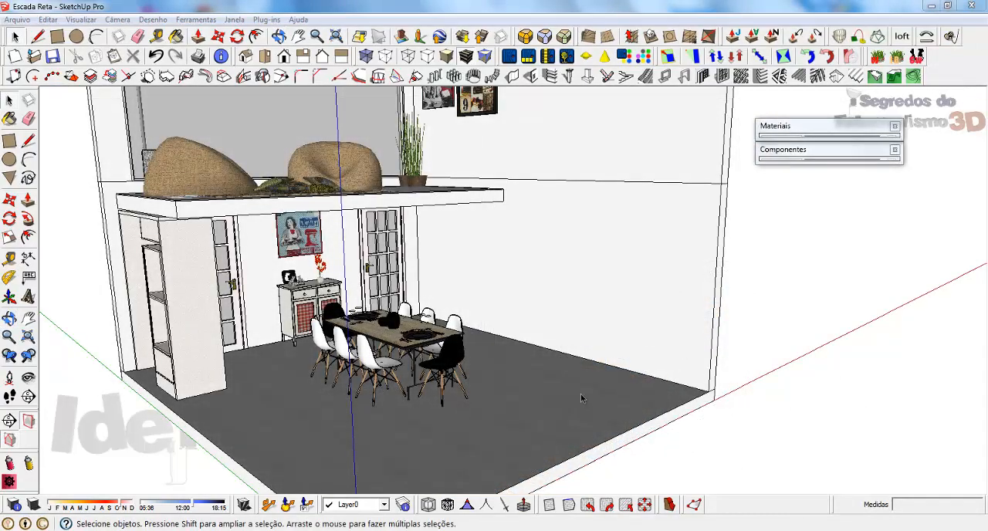
Draw the first step's profile on the side wall from its outer floor corner, with an 18 cm riser and a 30 cm tread.
{"action": "middle_click_drag", "start_coordinate": [580, 398], "coordinate": [496, 209]}
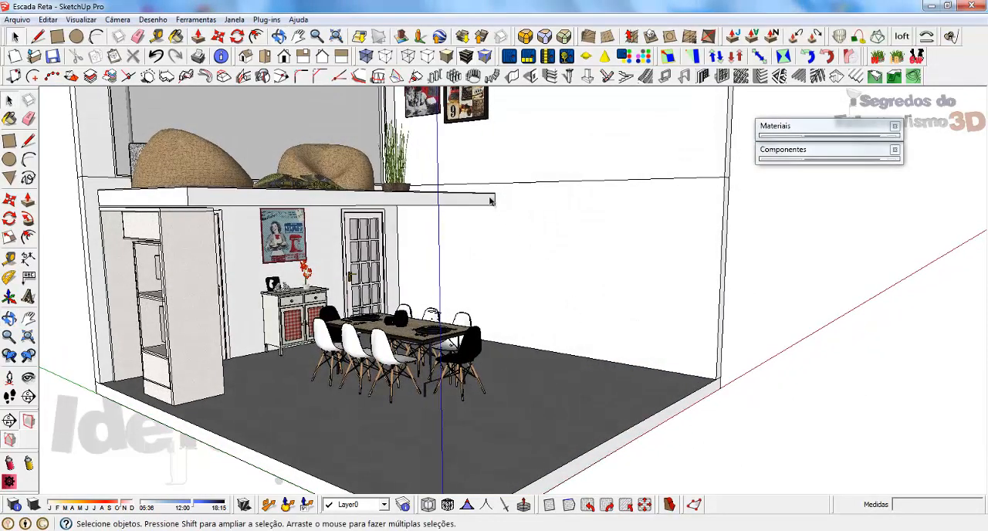
{"action": "middle_click_drag", "start_coordinate": [534, 251], "coordinate": [628, 309]}
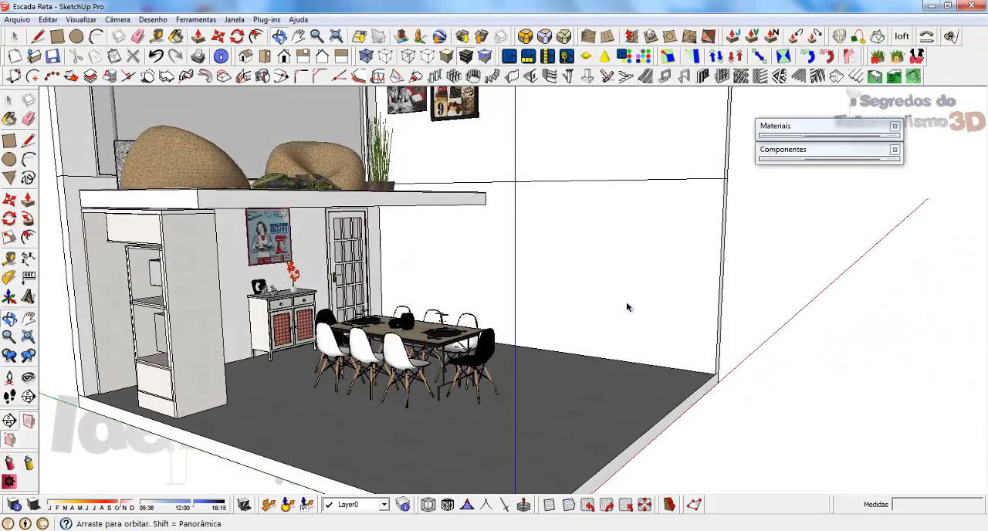
{"action": "scroll", "coordinate": [644, 362], "scroll_direction": "up", "scroll_amount": 2}
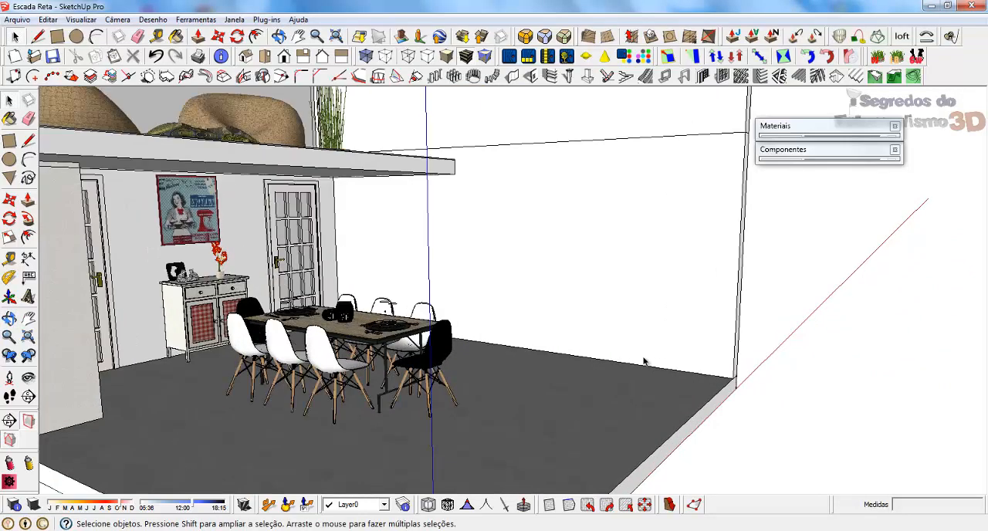
{"action": "middle_click_drag", "start_coordinate": [684, 334], "coordinate": [634, 366]}
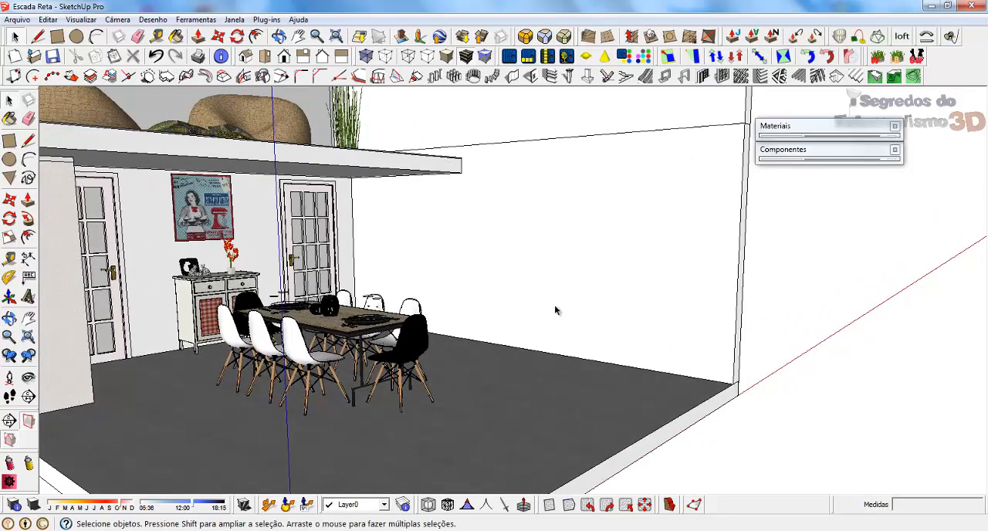
{"action": "scroll", "coordinate": [641, 347], "scroll_direction": "up", "scroll_amount": 4}
{"action": "key", "text": "l"}
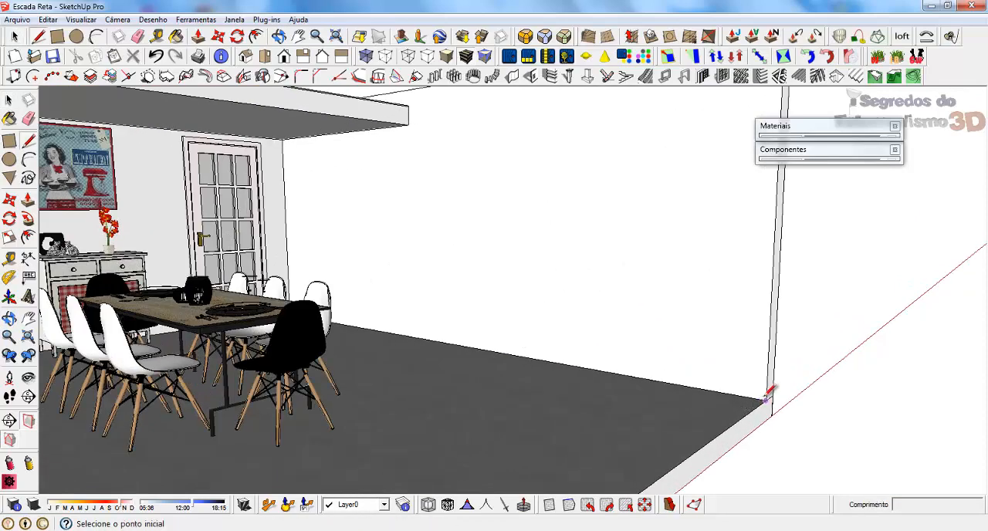
{"action": "left_click", "coordinate": [766, 400]}
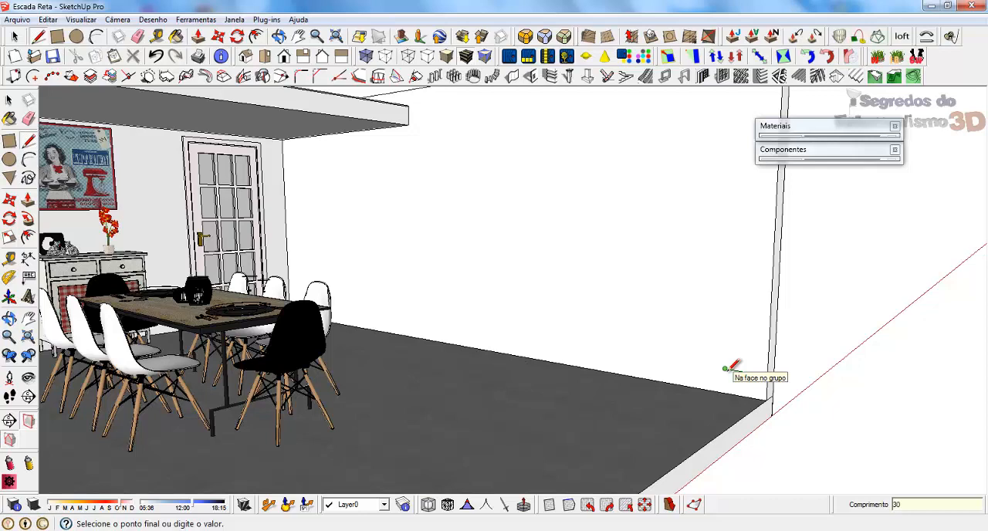
{"action": "scroll", "coordinate": [733, 368], "scroll_direction": "up", "scroll_amount": 2}
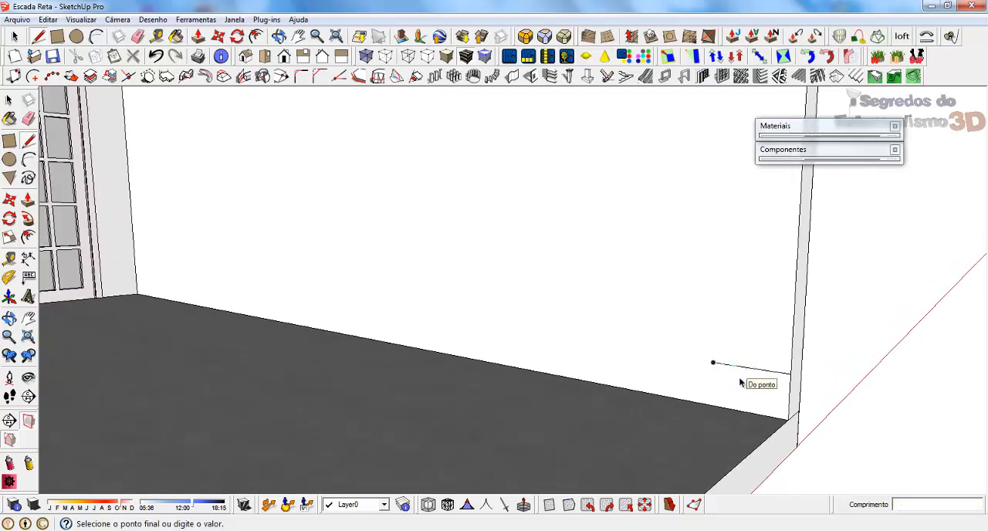
{"action": "key", "text": "space"}
Copy the riser and tread lines onto the end of the first tread and repeat the copy 11 times up to the mezzanine.
{"action": "left_click", "coordinate": [768, 374]}
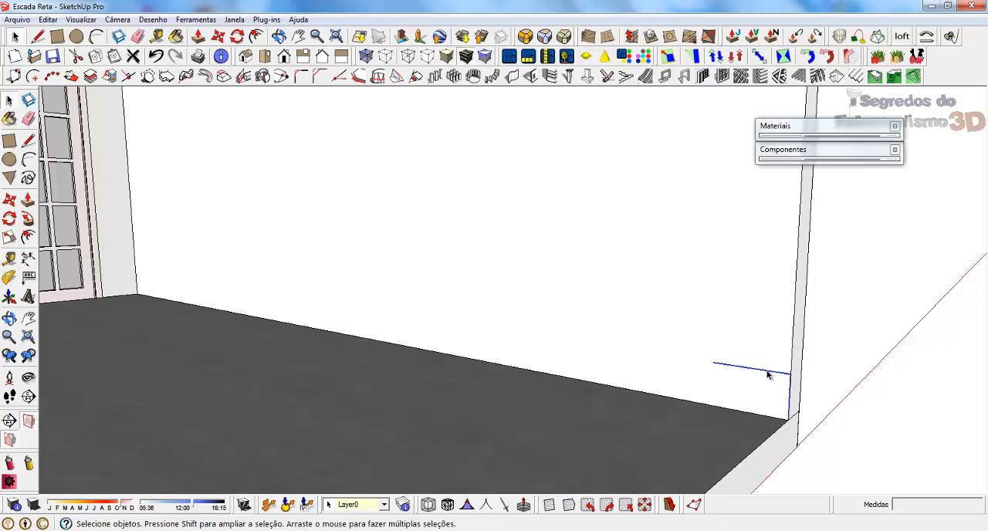
{"action": "middle_click_drag", "start_coordinate": [704, 419], "coordinate": [772, 421]}
{"action": "key", "text": "m"}
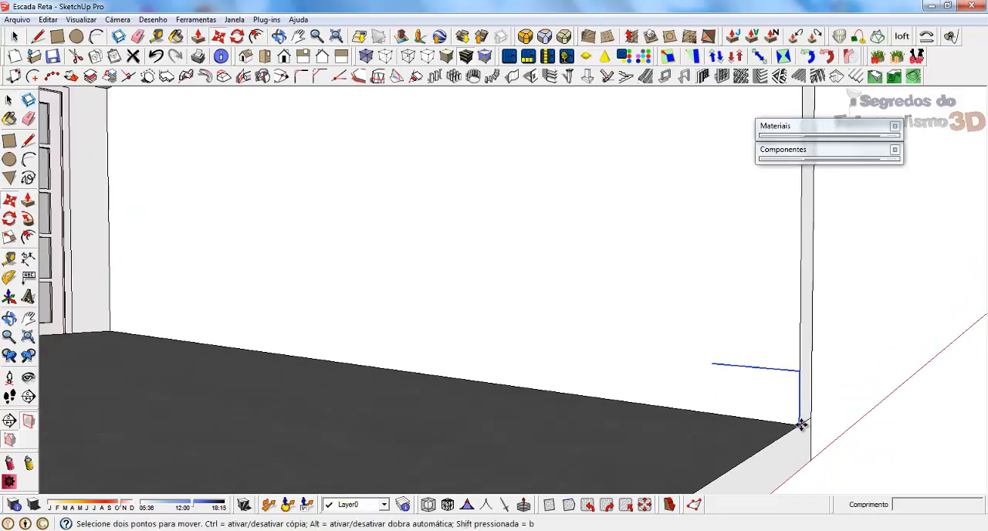
{"action": "key", "text": "ctrl"}
{"action": "left_click", "coordinate": [800, 424]}
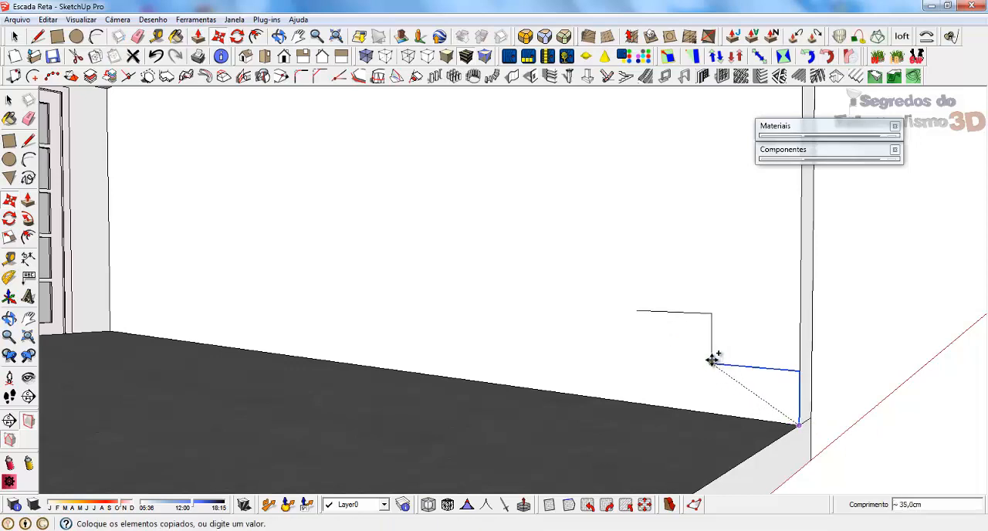
{"action": "left_click", "coordinate": [712, 360]}
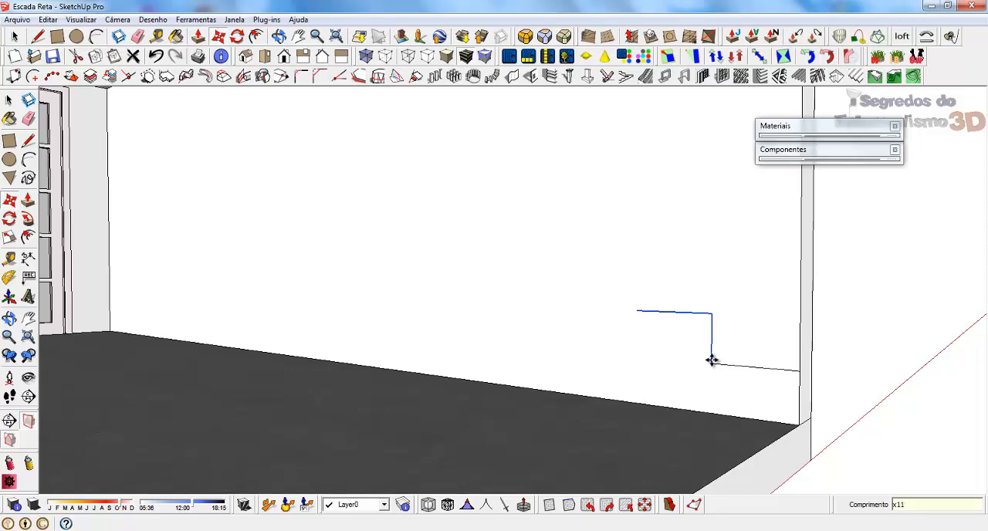
{"action": "key", "text": "Return"}
{"action": "scroll", "coordinate": [711, 360], "scroll_direction": "down", "scroll_amount": 5}
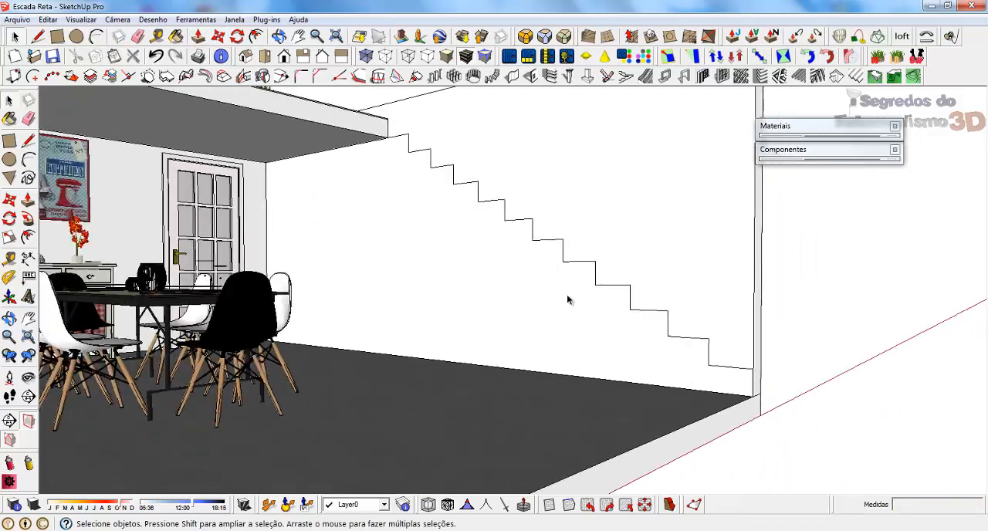
Draw an 18 cm vertical line down from the inner end of the top tread, where it meets the mezzanine slab.
{"action": "middle_click_drag", "start_coordinate": [568, 298], "coordinate": [650, 270]}
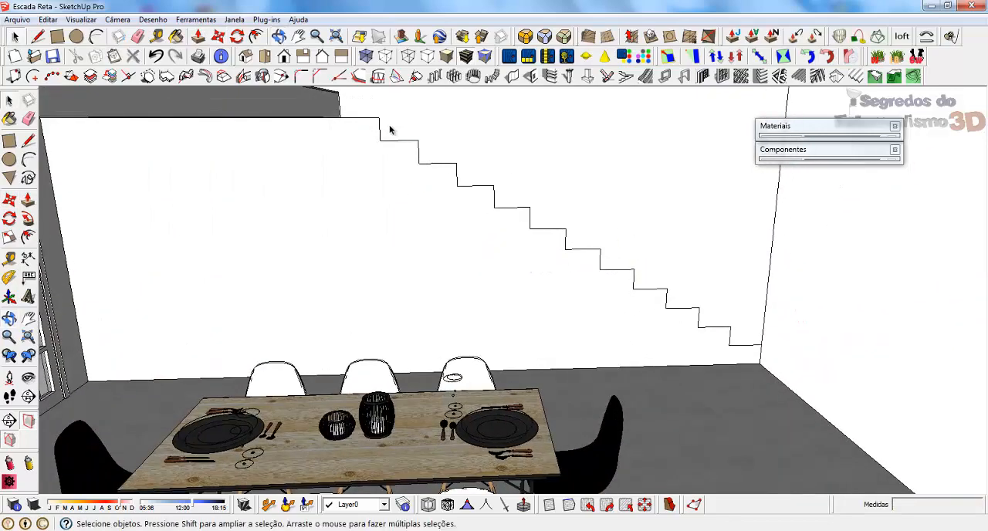
{"action": "triple_click", "coordinate": [363, 118]}
{"action": "scroll", "coordinate": [363, 121], "scroll_direction": "up", "scroll_amount": 4}
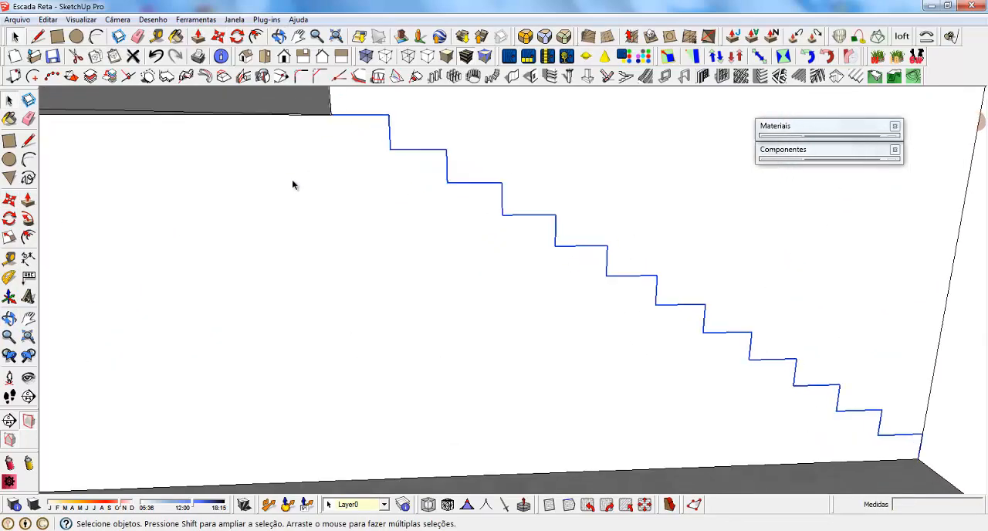
{"action": "middle_click_drag", "start_coordinate": [291, 180], "coordinate": [299, 156]}
{"action": "key", "text": "l"}
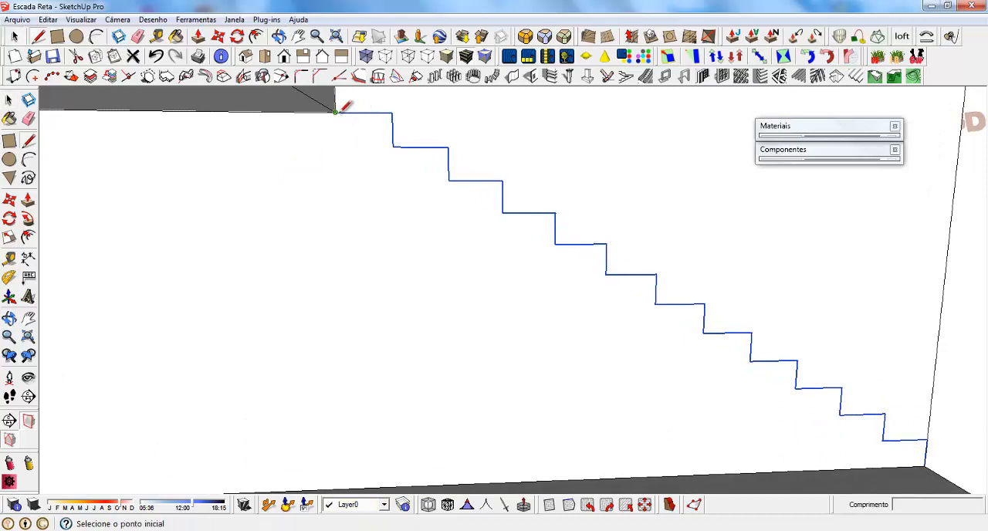
{"action": "left_click", "coordinate": [336, 113]}
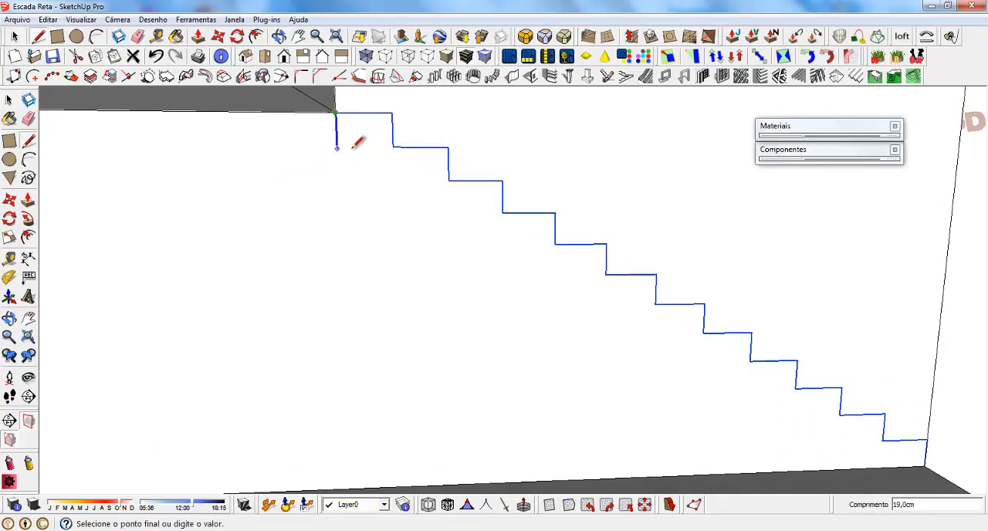
{"action": "left_click", "coordinate": [399, 143]}
{"action": "middle_click_drag", "start_coordinate": [309, 180], "coordinate": [281, 174]}
{"action": "key", "text": "Escape"}
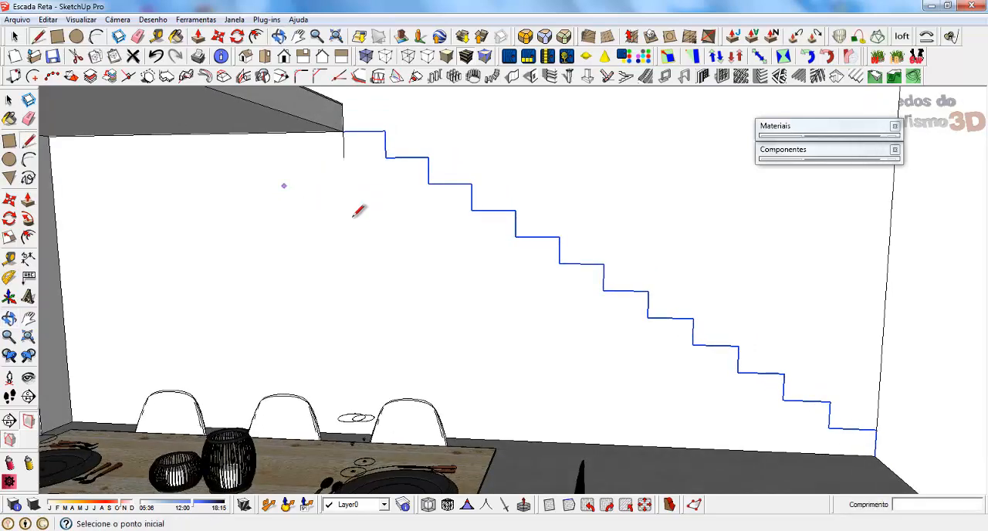
Draw a 30 cm line along the floor from the stair's foot and join it to the upper vertical line with a sloped underside edge.
{"action": "left_click", "coordinate": [874, 456]}
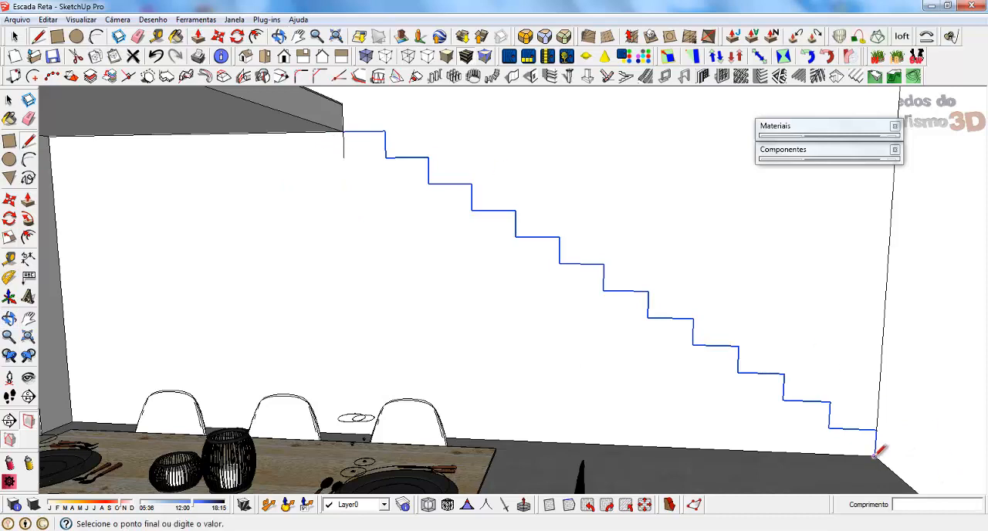
{"action": "left_click", "coordinate": [827, 453]}
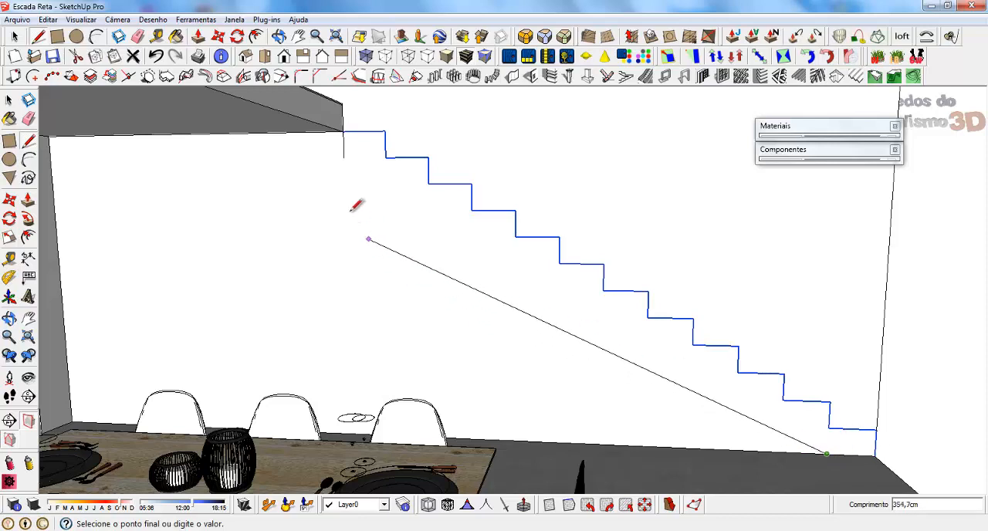
{"action": "left_click", "coordinate": [344, 156]}
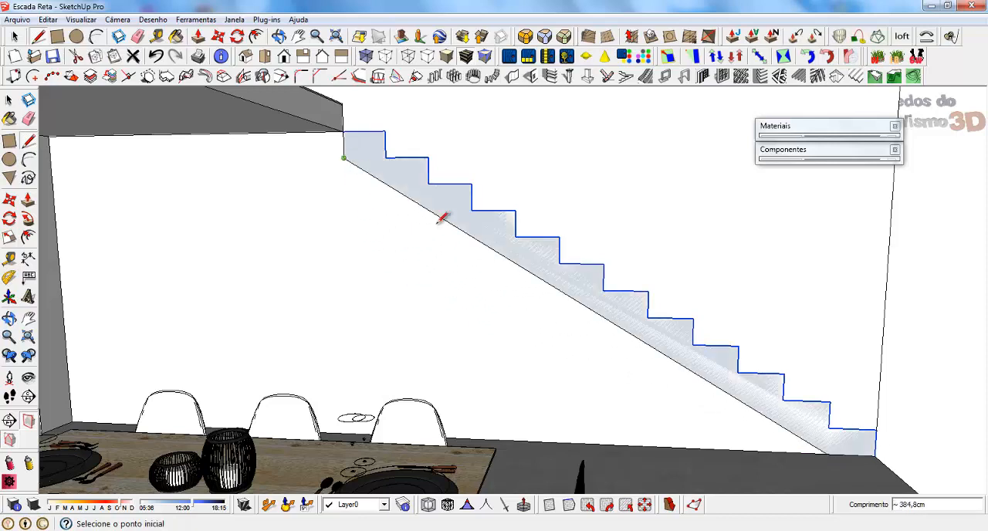
Extrude the closed stair profile 100 cm out from the wall.
{"action": "middle_click_drag", "start_coordinate": [729, 400], "coordinate": [585, 388]}
{"action": "key", "text": "space"}
{"action": "scroll", "coordinate": [632, 273], "scroll_direction": "down", "scroll_amount": 1}
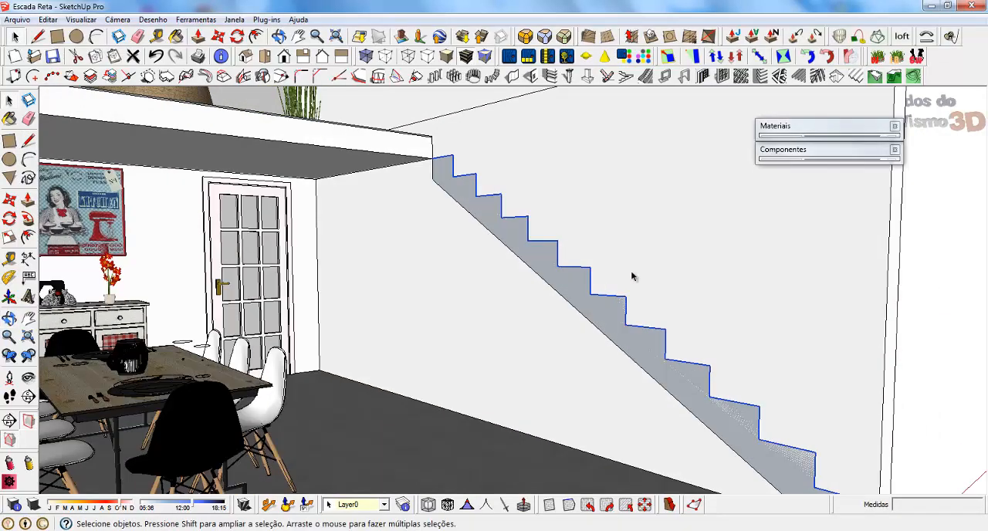
{"action": "scroll", "coordinate": [568, 325], "scroll_direction": "down", "scroll_amount": 2}
{"action": "key", "text": "p"}
{"action": "left_click", "coordinate": [532, 267]}
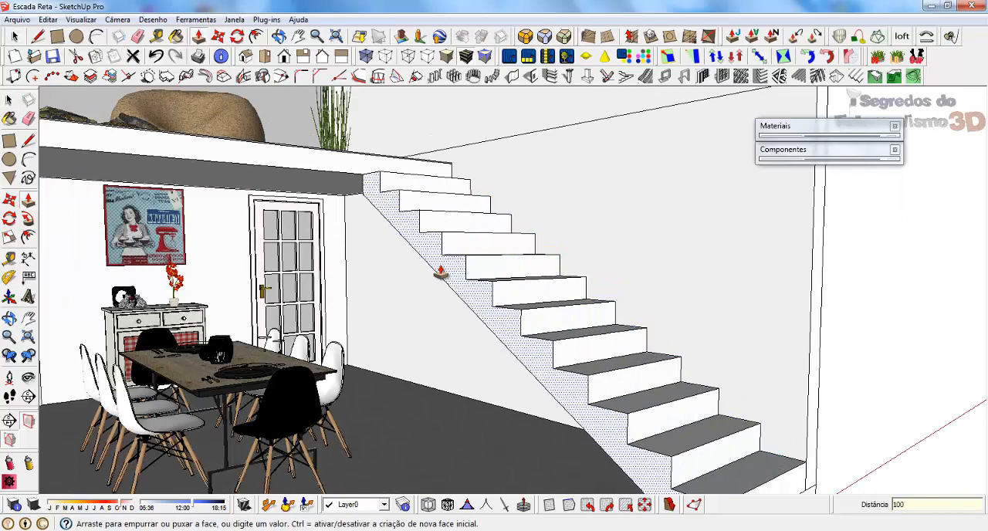
{"action": "key", "text": "Return"}
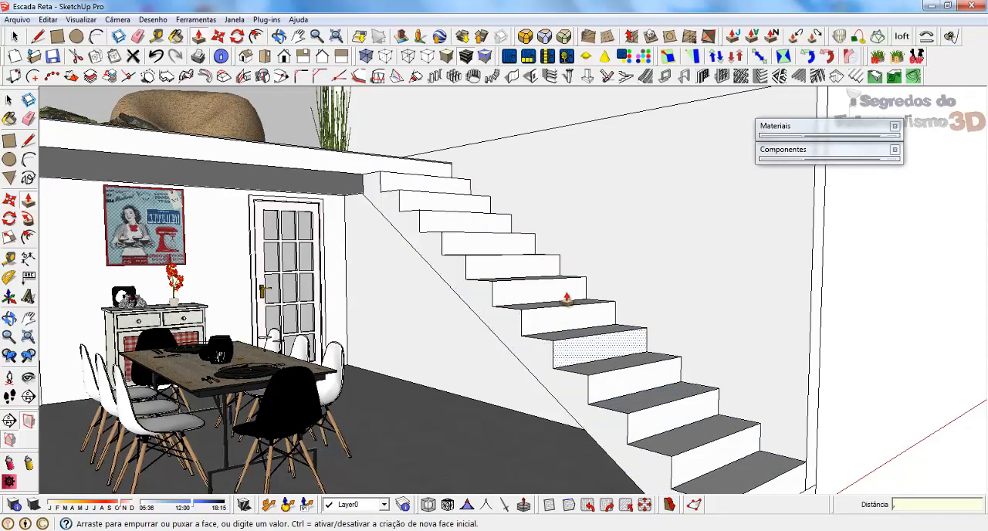
{"action": "key", "text": "space"}
Measure the top step's width along its front edge and examine the solid staircase from above and from the side.
{"action": "middle_click_drag", "start_coordinate": [643, 265], "coordinate": [426, 213]}
{"action": "scroll", "coordinate": [360, 141], "scroll_direction": "up", "scroll_amount": 4}
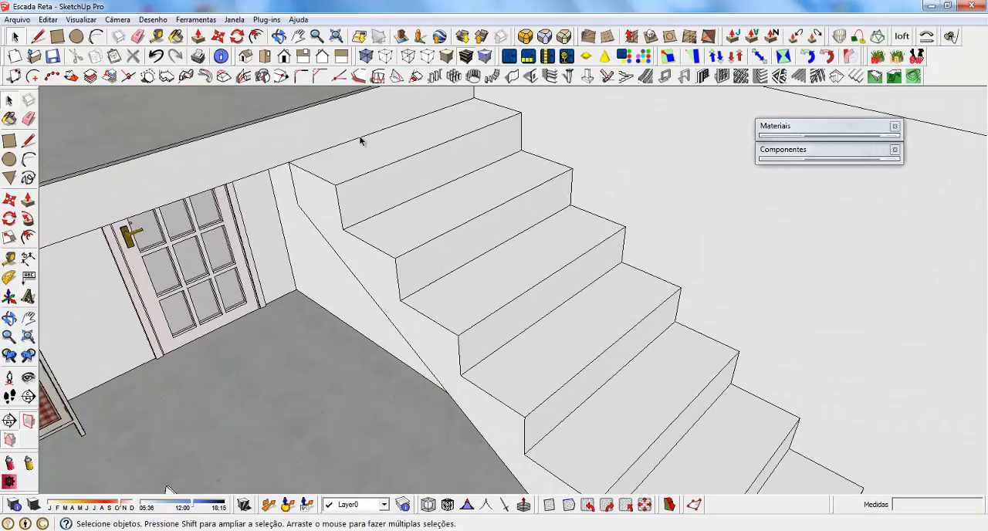
{"action": "key", "text": "t"}
{"action": "left_click", "coordinate": [335, 185]}
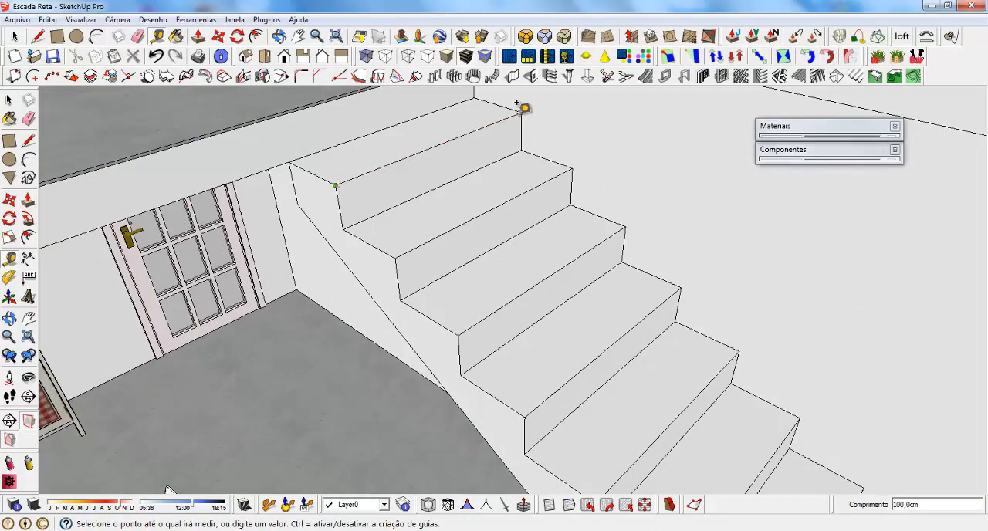
{"action": "key", "text": "space"}
{"action": "scroll", "coordinate": [441, 203], "scroll_direction": "down", "scroll_amount": 6}
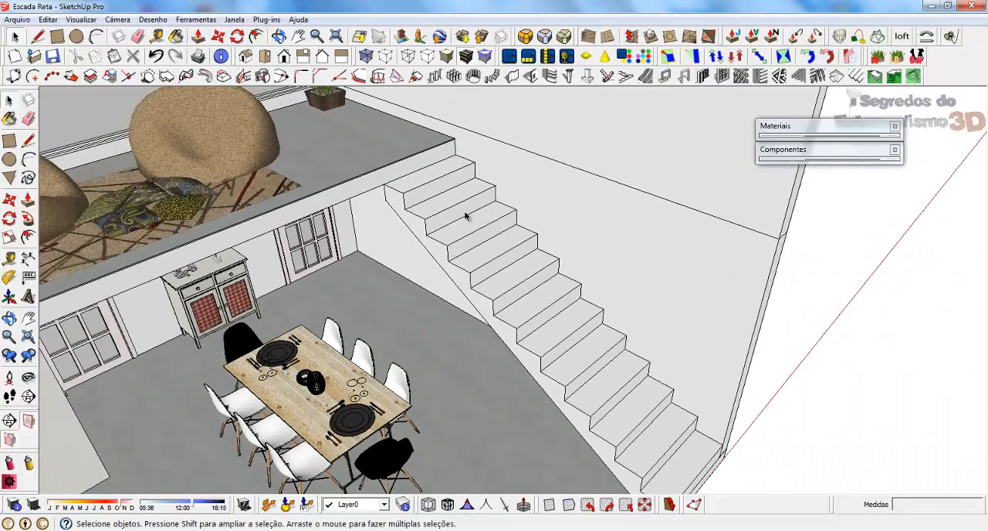
{"action": "middle_click_drag", "start_coordinate": [467, 214], "coordinate": [529, 316]}
{"action": "scroll", "coordinate": [502, 293], "scroll_direction": "up", "scroll_amount": 3}
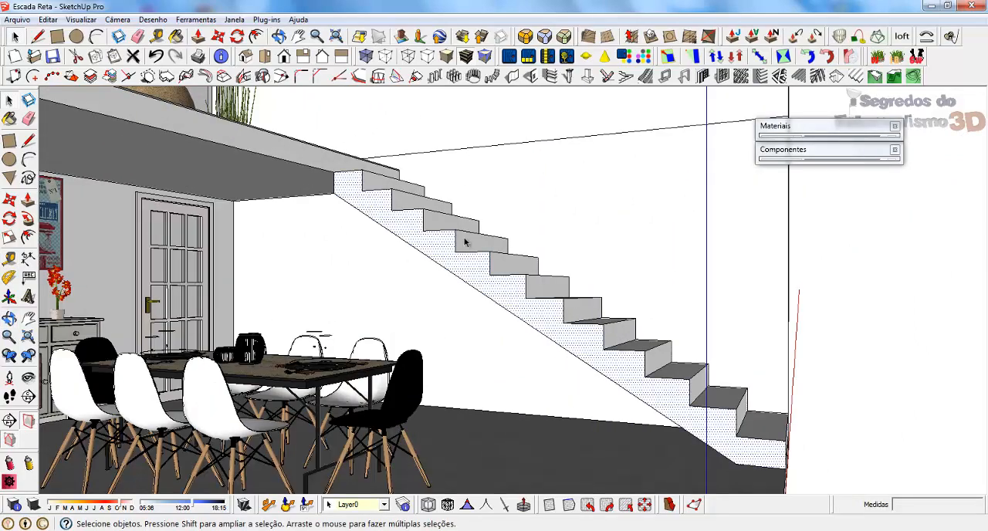
{"action": "middle_click_drag", "start_coordinate": [464, 242], "coordinate": [677, 283]}
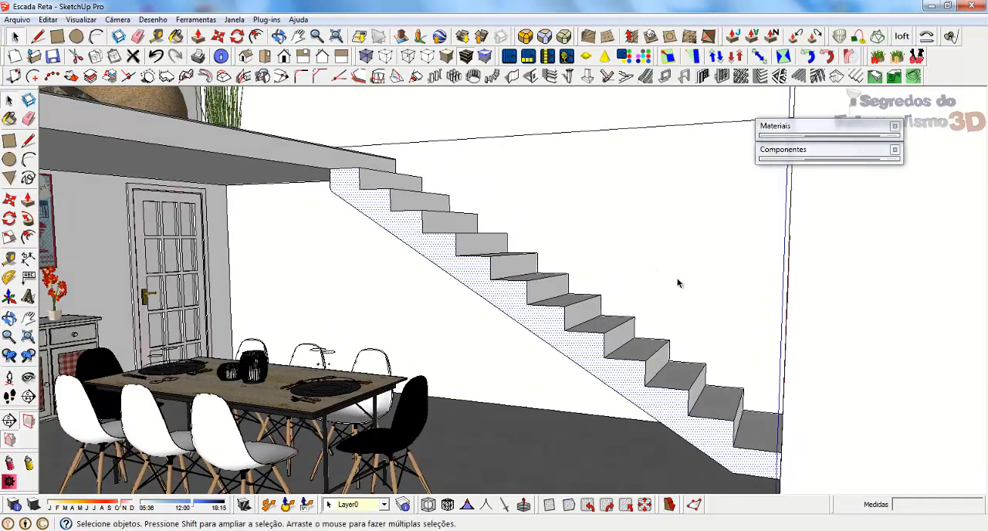
{"action": "scroll", "coordinate": [678, 283], "scroll_direction": "down", "scroll_amount": 3}
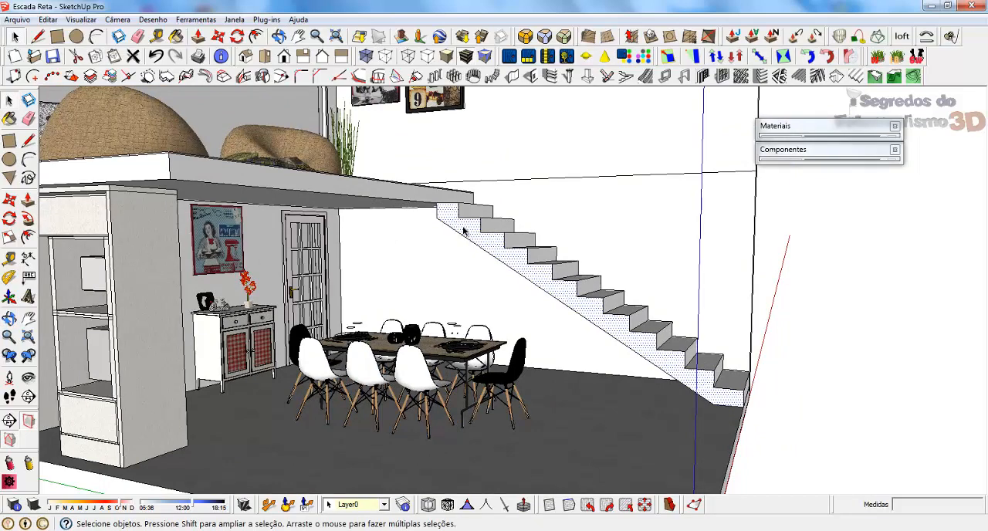
Hide the dining table set and examine the solid stair from its open side.
{"action": "right_click", "coordinate": [400, 362]}
{"action": "left_click", "coordinate": [463, 110]}
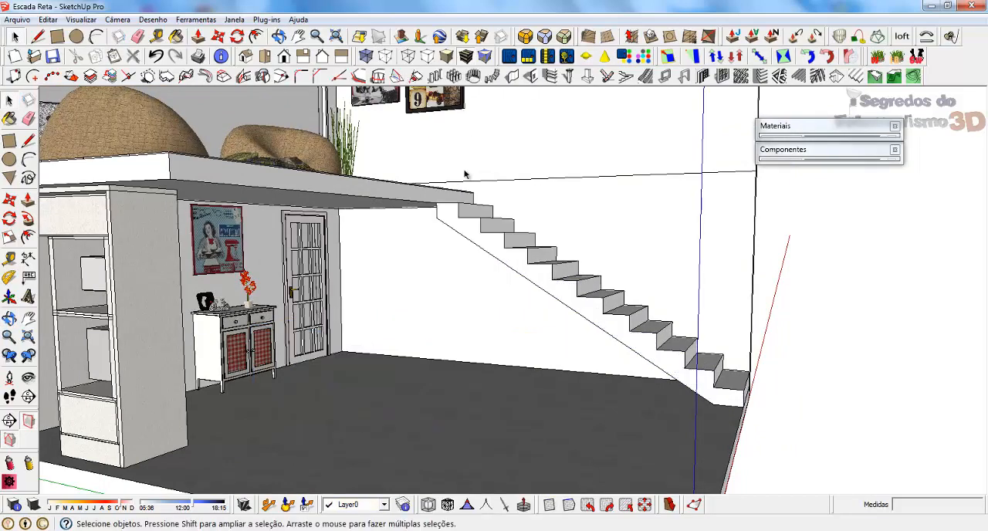
{"action": "scroll", "coordinate": [518, 263], "scroll_direction": "up", "scroll_amount": 3}
{"action": "middle_click_drag", "start_coordinate": [518, 262], "coordinate": [657, 251]}
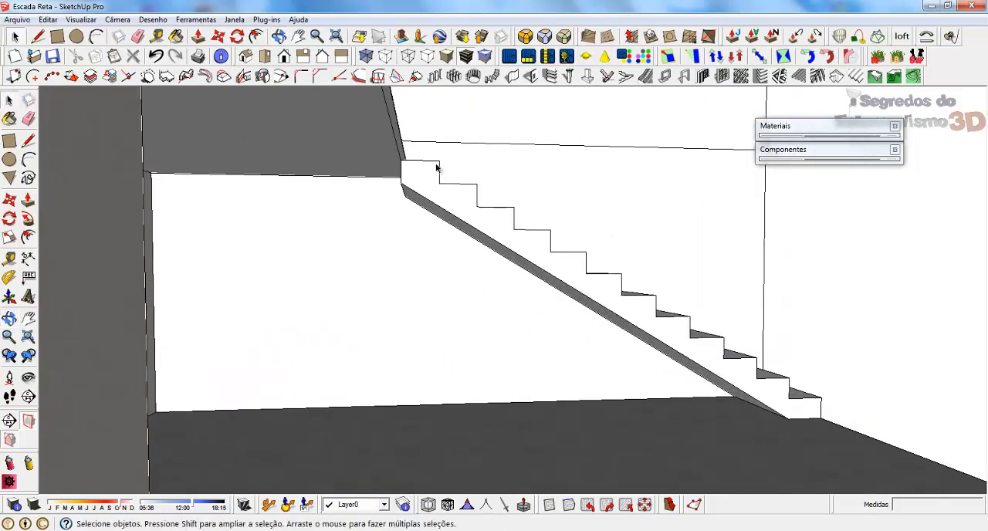
Undo back to the flat stepped profile with its short vertical line on the wall, and hide the dining table set.
{"action": "left_click", "coordinate": [434, 189]}
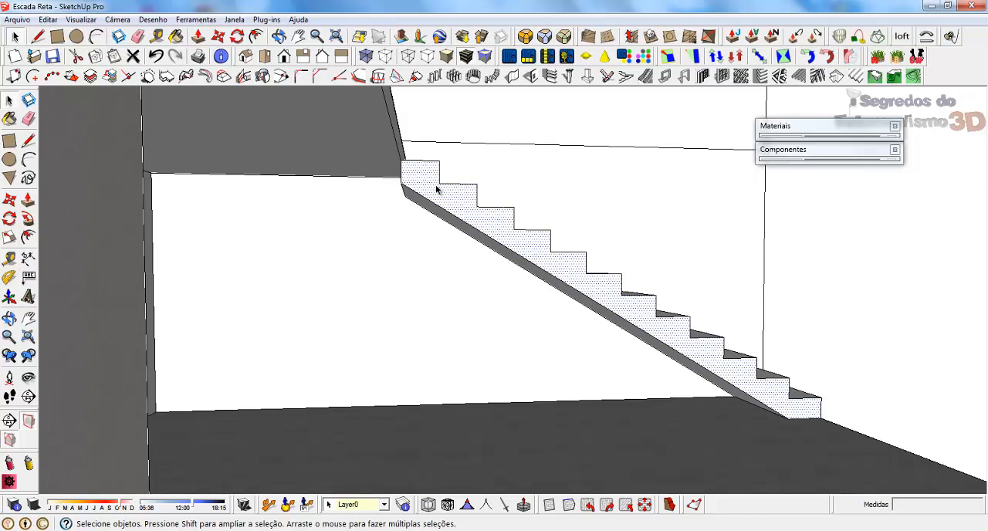
{"action": "key", "text": "ctrl+z"}
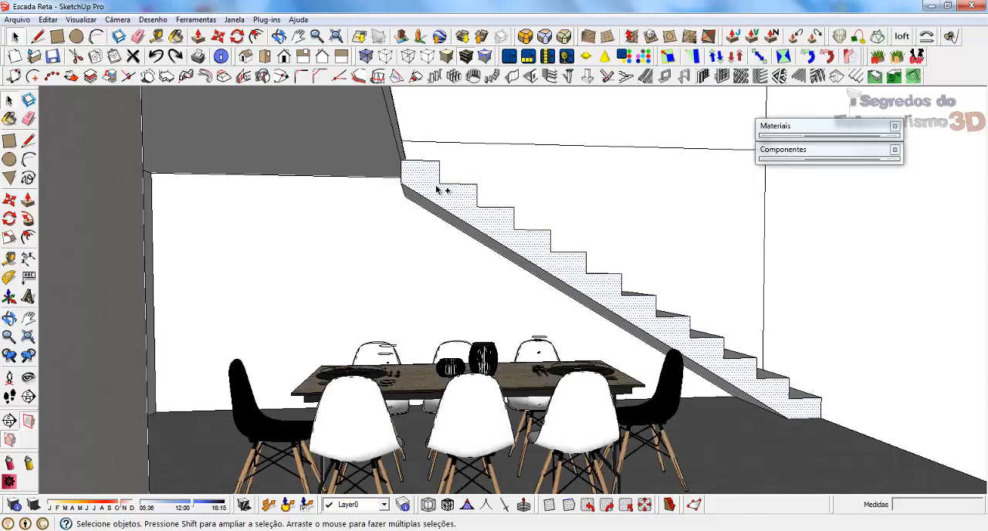
{"action": "key", "text": "ctrl+z"}
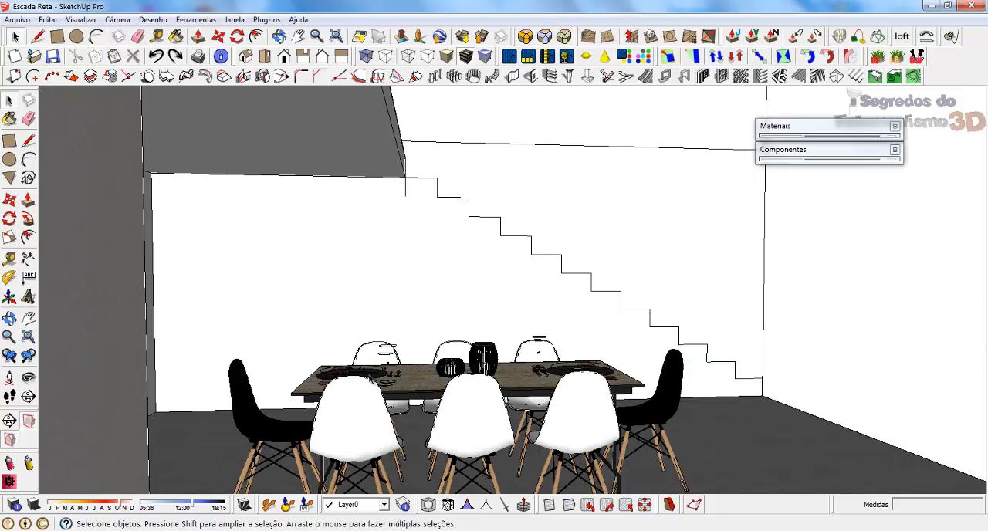
{"action": "right_click", "coordinate": [369, 378]}
{"action": "left_click", "coordinate": [386, 99]}
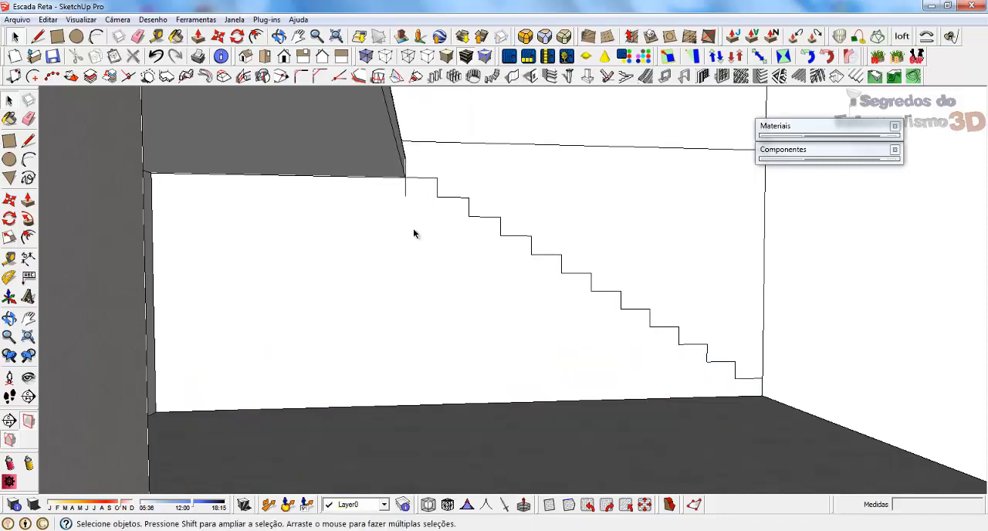
Close the stair profile with a vertical line from the top tread's inner end to the floor and a line along the floor to the stair's foot.
{"action": "key", "text": "l"}
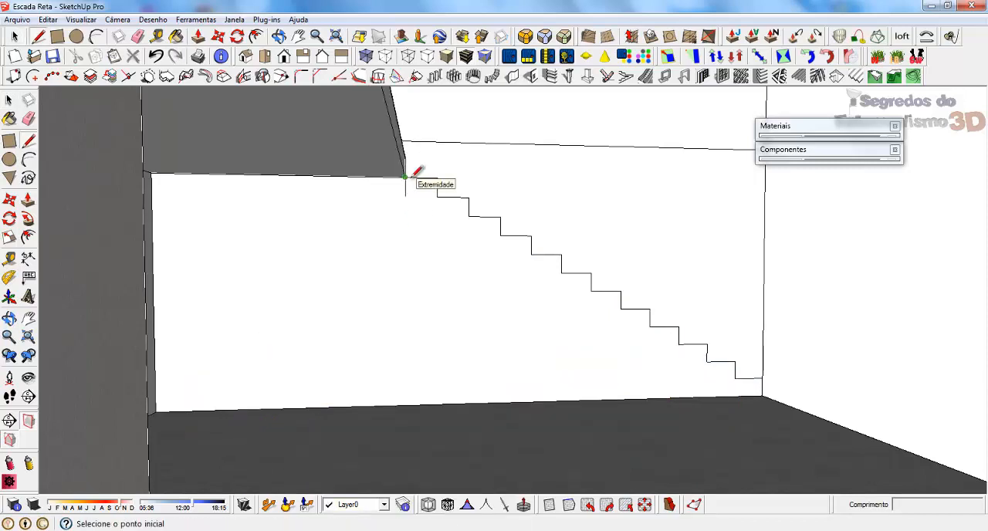
{"action": "left_click", "coordinate": [404, 177]}
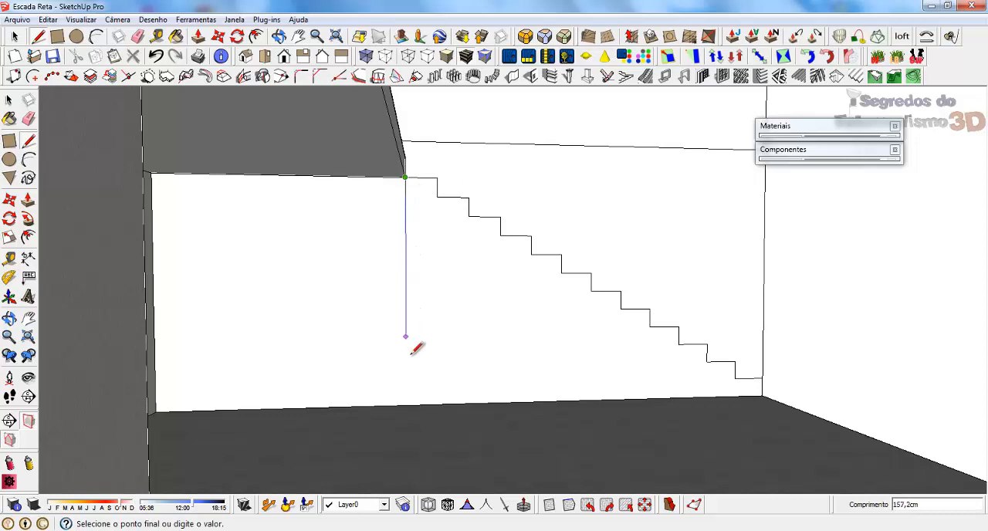
{"action": "left_click", "coordinate": [406, 403]}
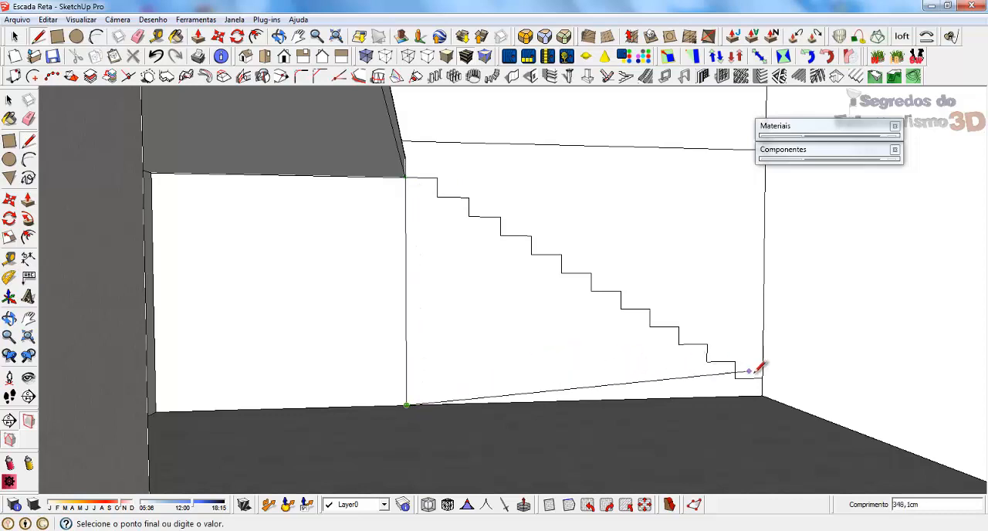
{"action": "left_click", "coordinate": [762, 394]}
{"action": "key", "text": "space"}
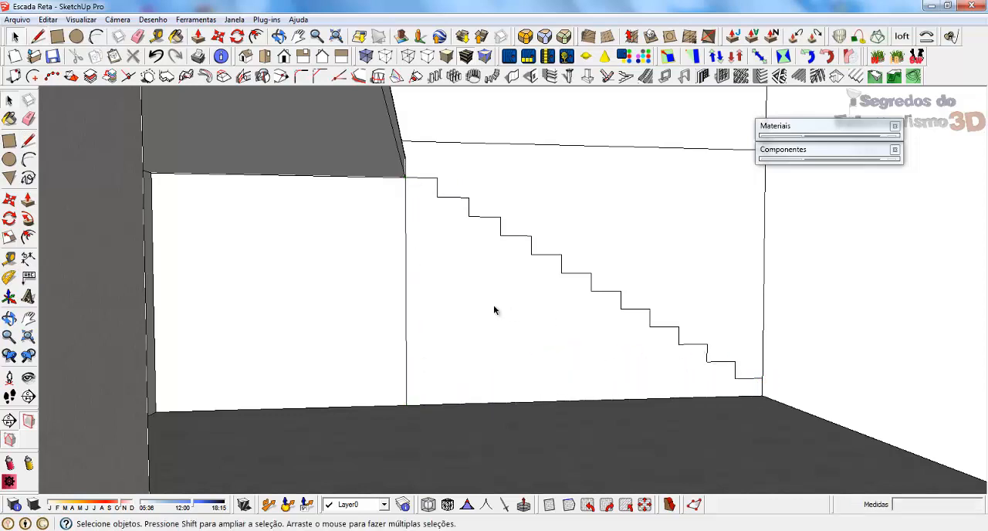
Extrude the full-height stepped face 100 cm out from the wall.
{"action": "mouse_move", "coordinate": [494, 308]}
{"action": "middle_mouse_down"}
{"action": "mouse_move", "coordinate": [591, 346]}
{"action": "mouse_move", "coordinate": [445, 360]}
{"action": "mouse_move", "coordinate": [505, 344]}
{"action": "middle_mouse_up"}
{"action": "key", "text": "p"}
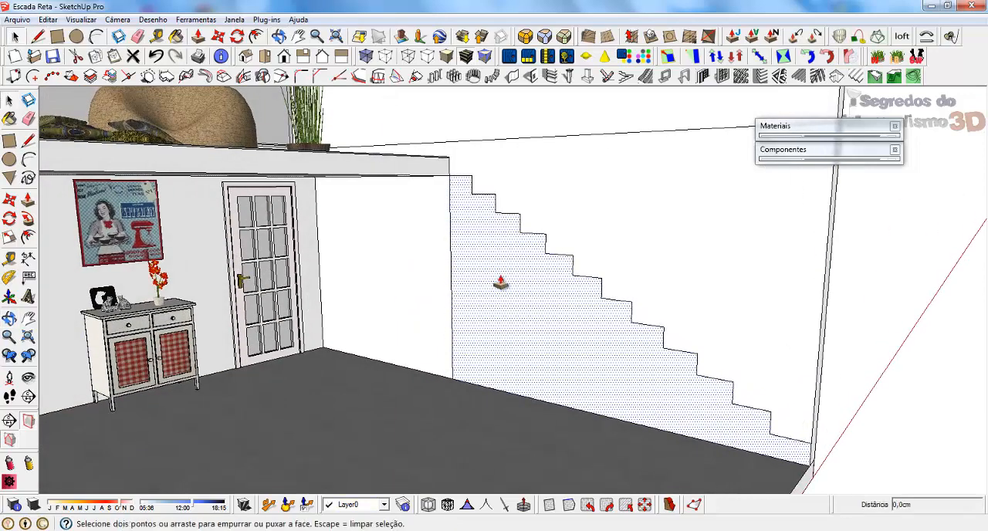
{"action": "left_click", "coordinate": [497, 272]}
{"action": "type", "text": "10"}
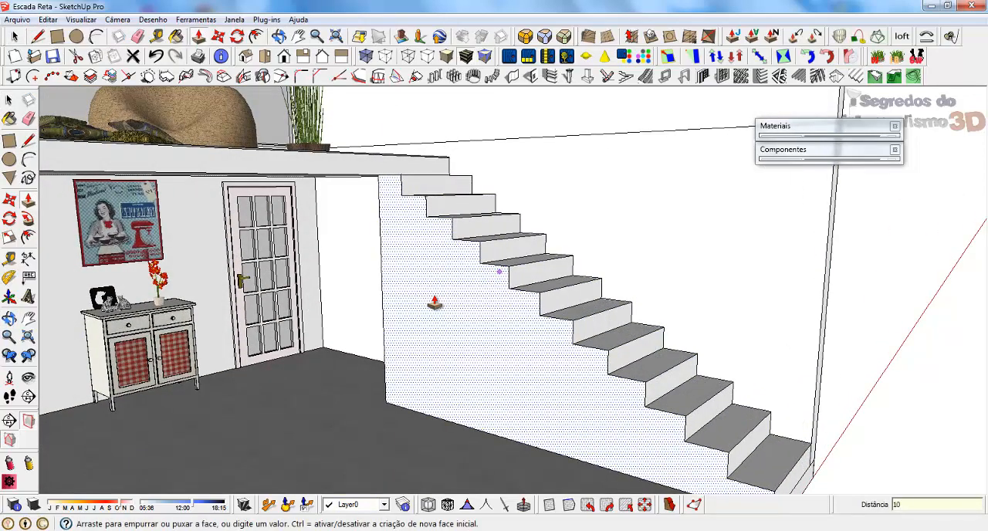
{"action": "type", "text": "0"}
{"action": "key", "text": "Return"}
{"action": "key", "text": "space"}
{"action": "middle_click_drag", "start_coordinate": [445, 283], "coordinate": [643, 347]}
{"action": "middle_click_drag", "start_coordinate": [507, 365], "coordinate": [480, 368]}
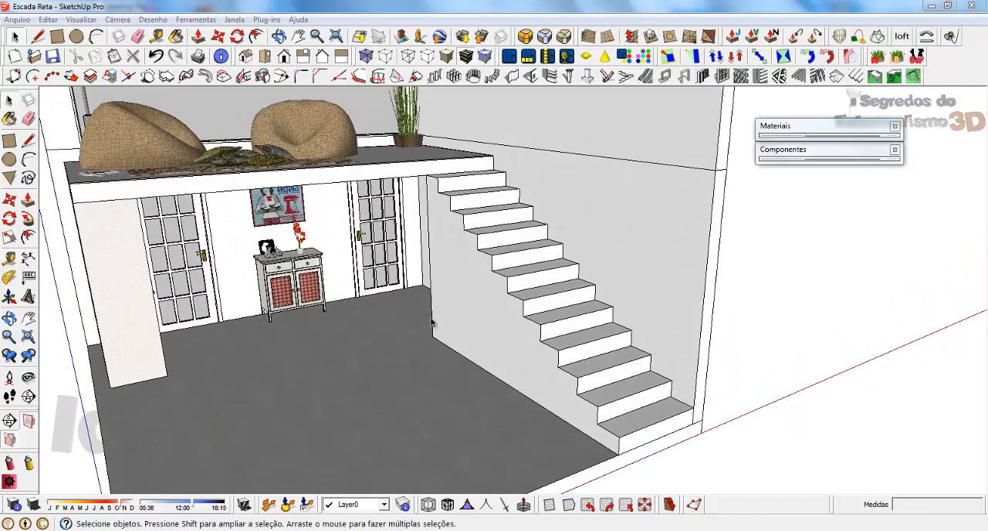
{"action": "middle_click_drag", "start_coordinate": [432, 323], "coordinate": [656, 280]}
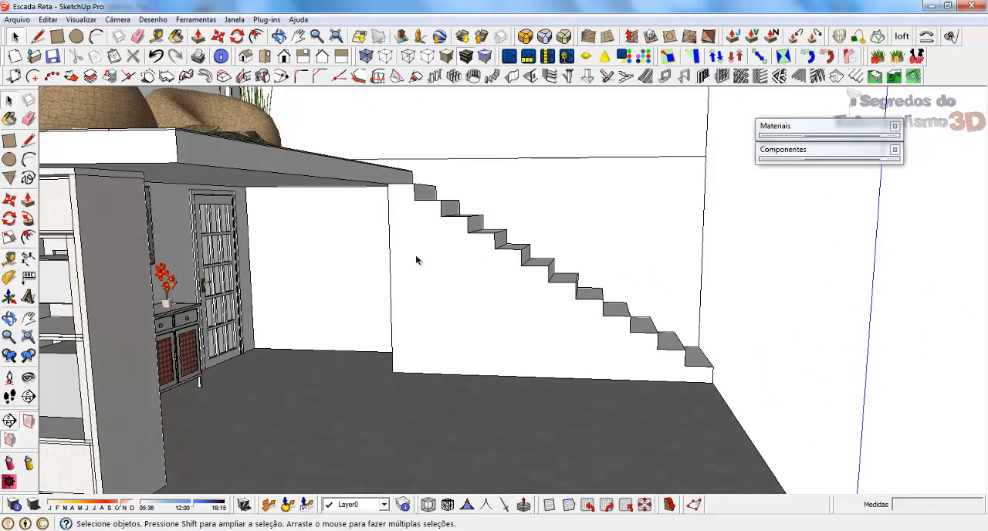
{"action": "scroll", "coordinate": [388, 219], "scroll_direction": "up", "scroll_amount": 3}
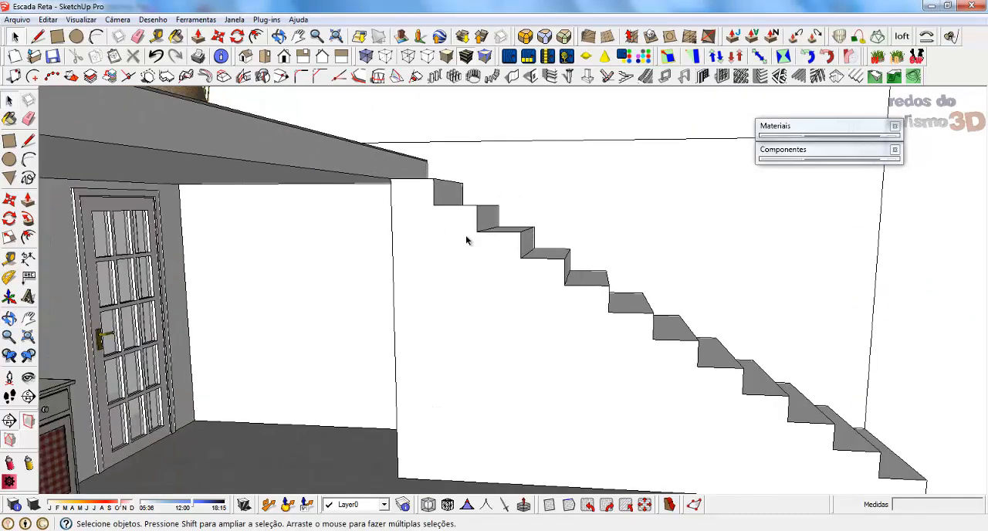
{"action": "scroll", "coordinate": [397, 221], "scroll_direction": "down", "scroll_amount": 3}
{"action": "scroll", "coordinate": [397, 221], "scroll_direction": "up", "scroll_amount": 2}
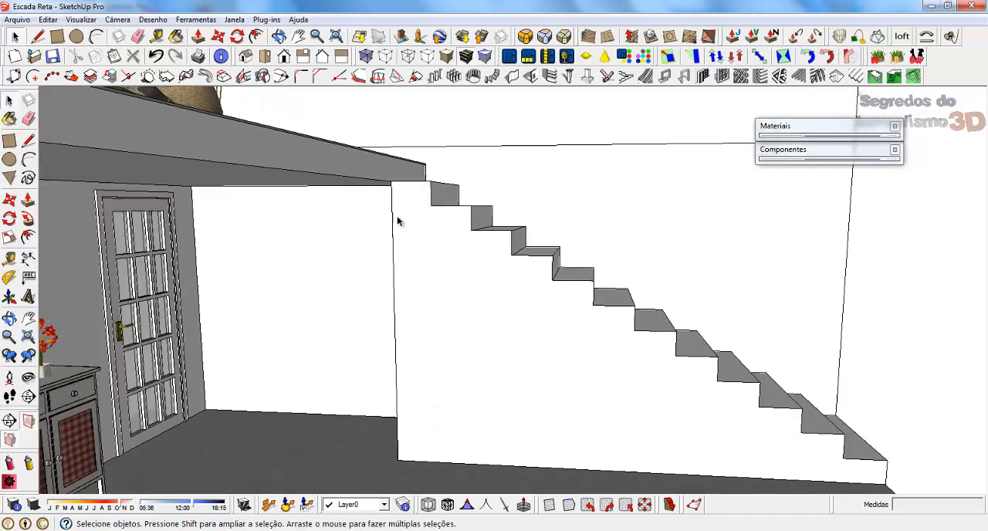
{"action": "key", "text": "l"}
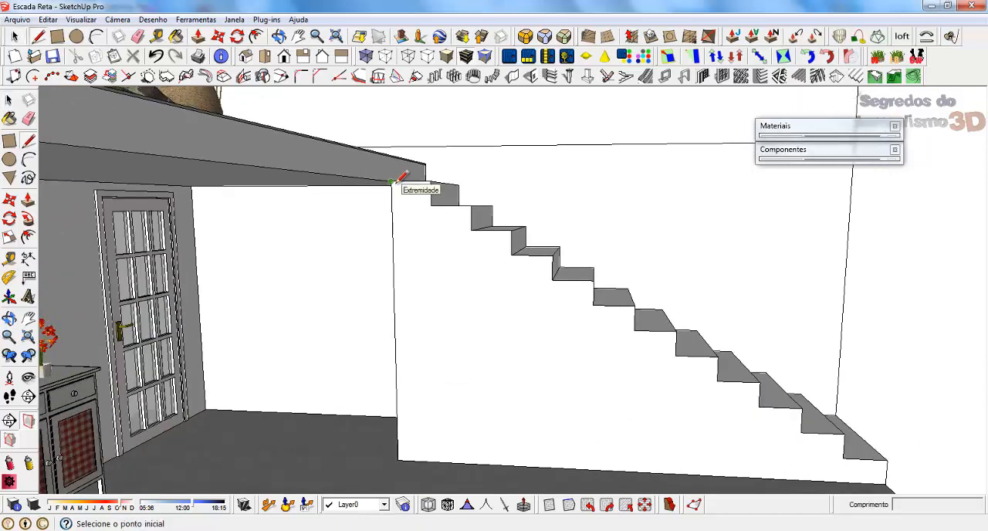
{"action": "left_click", "coordinate": [391, 183]}
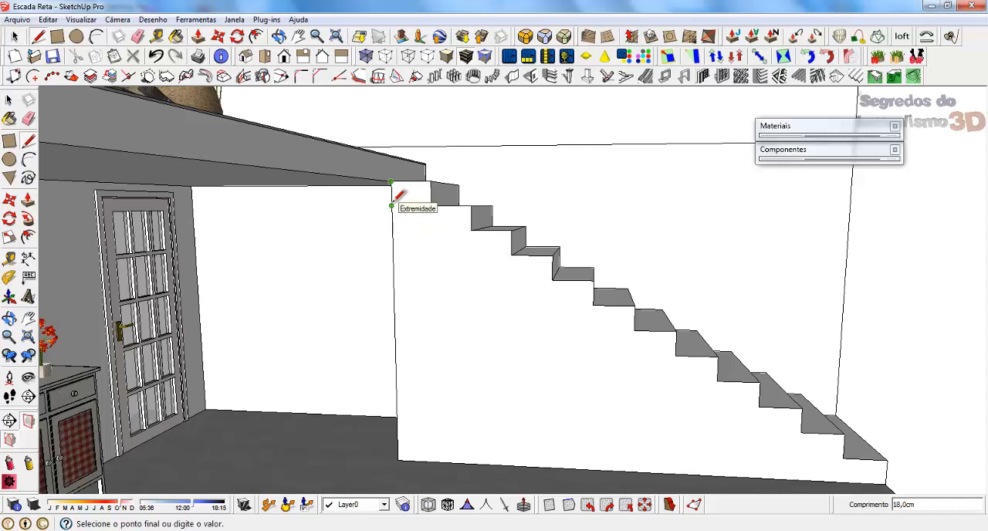
{"action": "key", "text": "Escape"}
{"action": "key", "text": "space"}
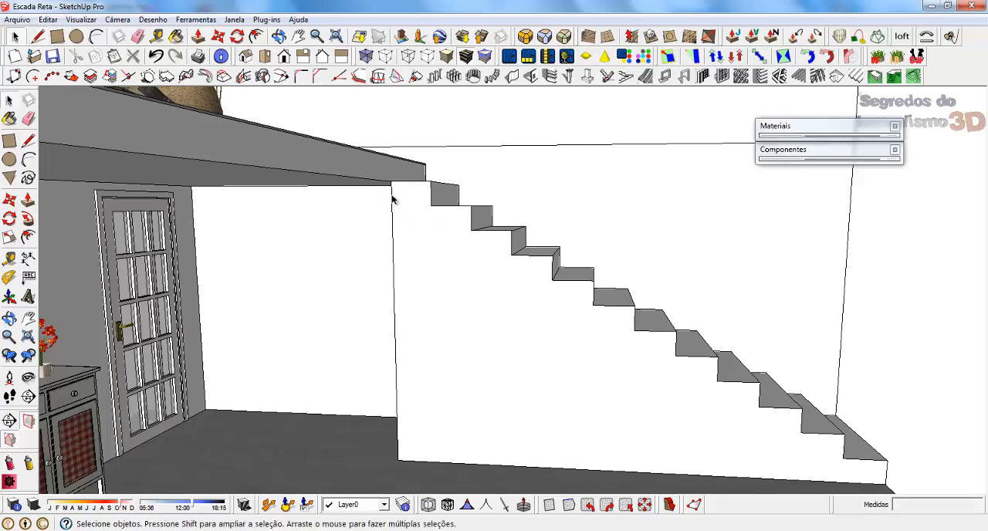
Trace an 18 cm line down the stair's outer vertical corner, starting at the underside of the mezzanine slab.
{"action": "left_click", "coordinate": [391, 199]}
{"action": "middle_click_drag", "start_coordinate": [442, 213], "coordinate": [365, 206]}
{"action": "scroll", "coordinate": [362, 203], "scroll_direction": "down", "scroll_amount": 3}
{"action": "scroll", "coordinate": [432, 228], "scroll_direction": "up", "scroll_amount": 4}
{"action": "scroll", "coordinate": [432, 228], "scroll_direction": "down", "scroll_amount": 3}
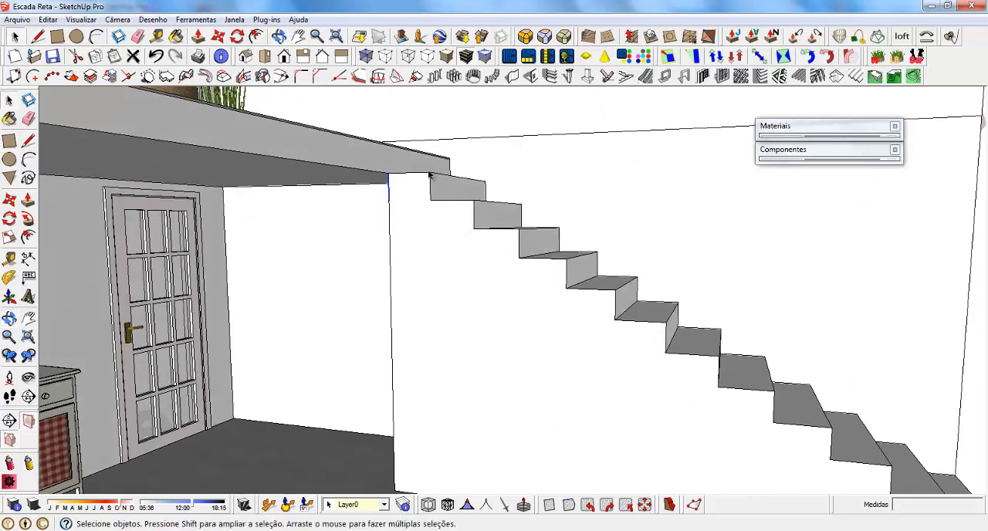
{"action": "scroll", "coordinate": [409, 192], "scroll_direction": "up", "scroll_amount": 3}
{"action": "key", "text": "l"}
{"action": "left_click", "coordinate": [395, 165]}
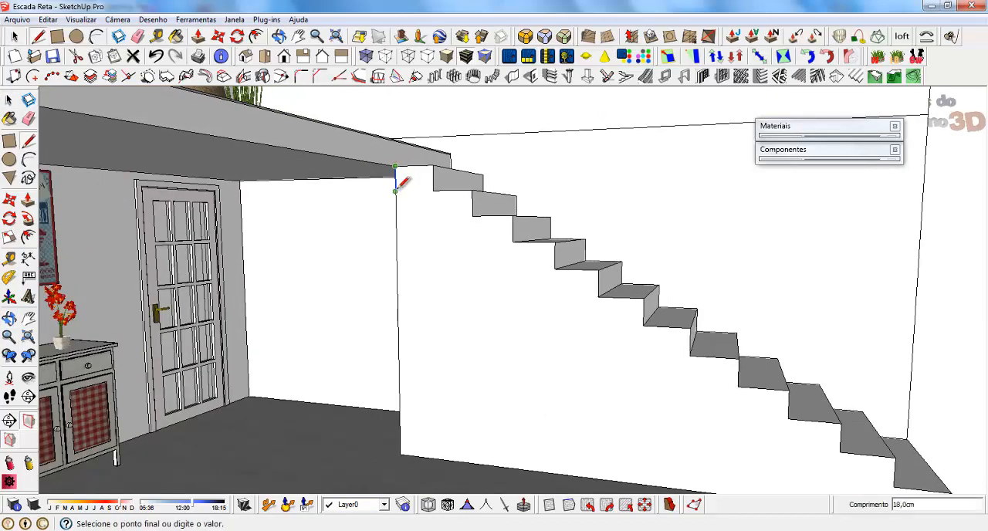
{"action": "left_click", "coordinate": [395, 189]}
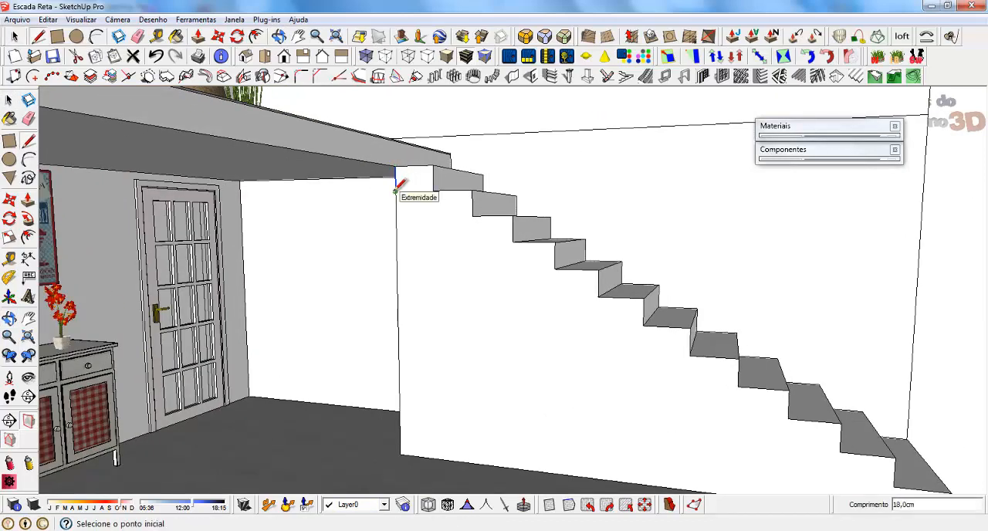
{"action": "left_click", "coordinate": [395, 190]}
{"action": "scroll", "coordinate": [432, 210], "scroll_direction": "down", "scroll_amount": 2}
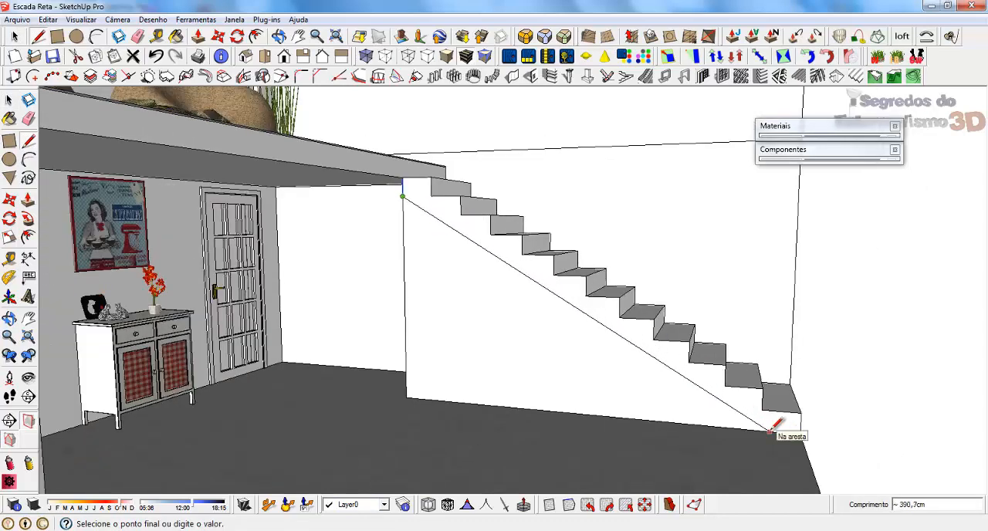
{"action": "key", "text": "space"}
Draw a 30 cm line along the floor edge of the stair's side, starting from its foot.
{"action": "key", "text": "l"}
{"action": "left_click", "coordinate": [800, 433]}
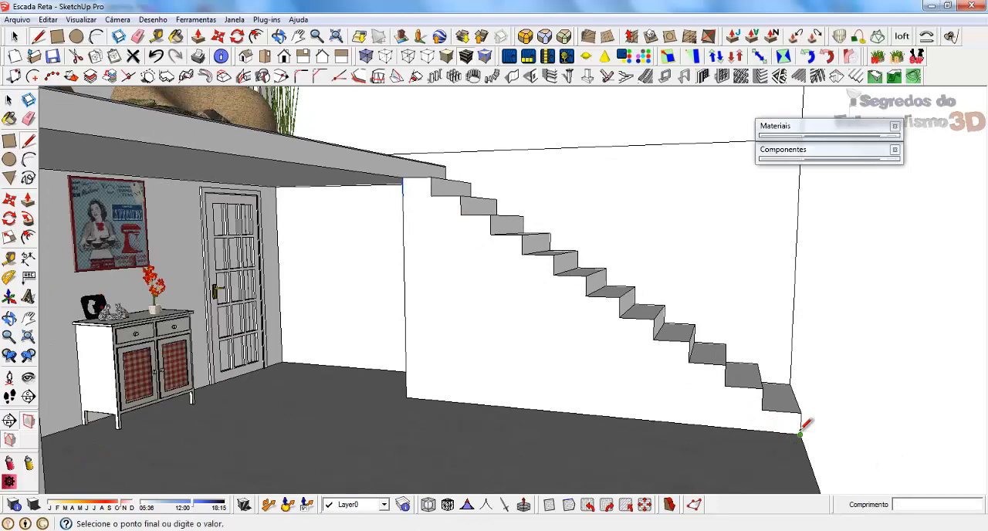
{"action": "type", "text": "3"}
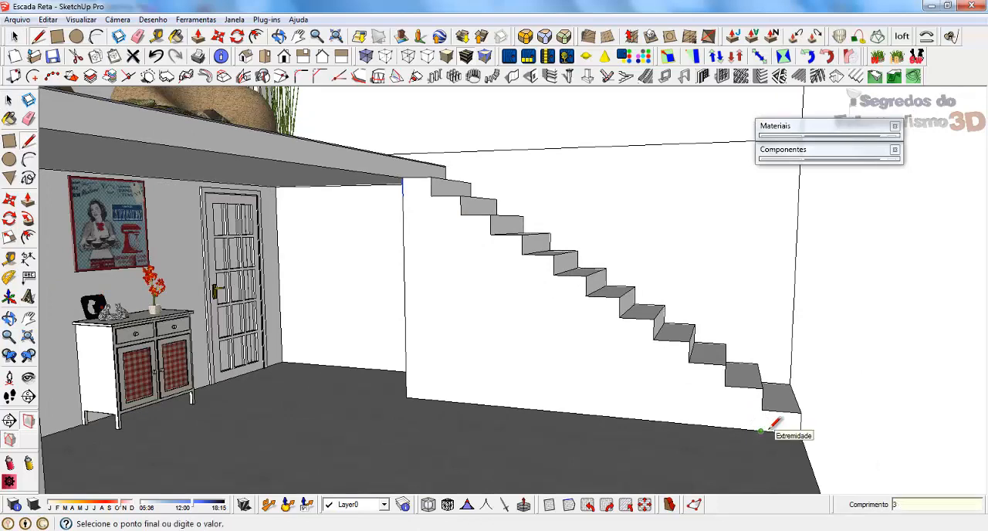
{"action": "type", "text": "0"}
{"action": "key", "text": "Return"}
{"action": "key", "text": "space"}
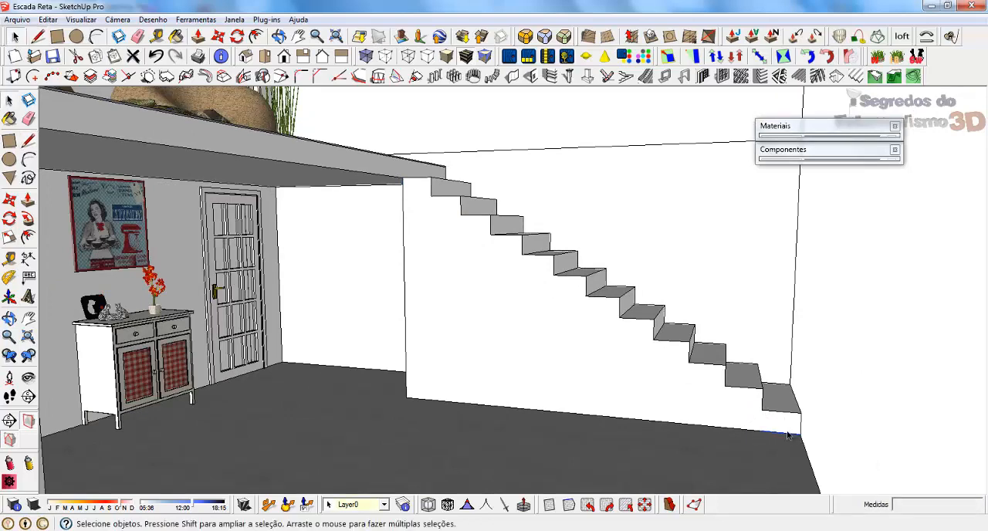
Draw a sloped line on the stair's side from the 30 cm line's inner end to the lower end of the 18 cm line.
{"action": "scroll", "coordinate": [741, 430], "scroll_direction": "up", "scroll_amount": 1}
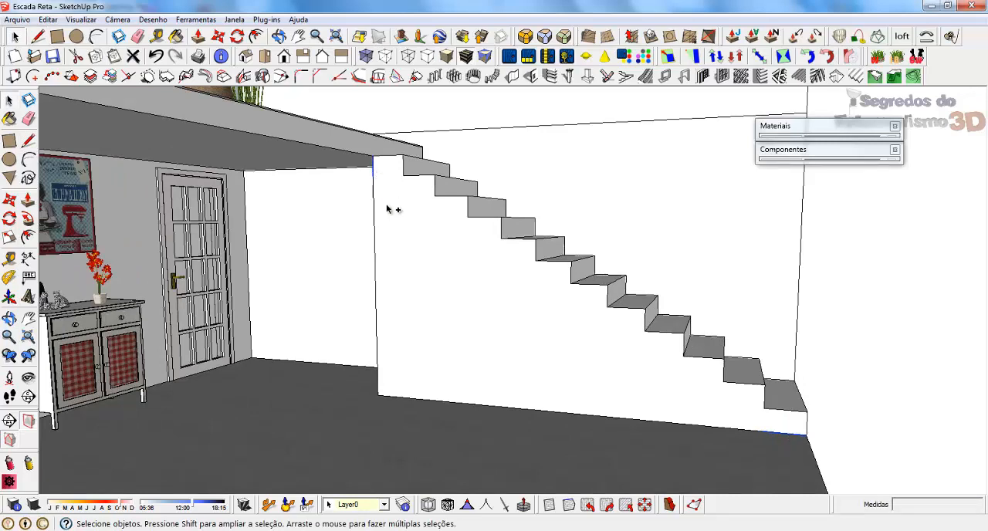
{"action": "middle_click_drag", "start_coordinate": [390, 209], "coordinate": [654, 347]}
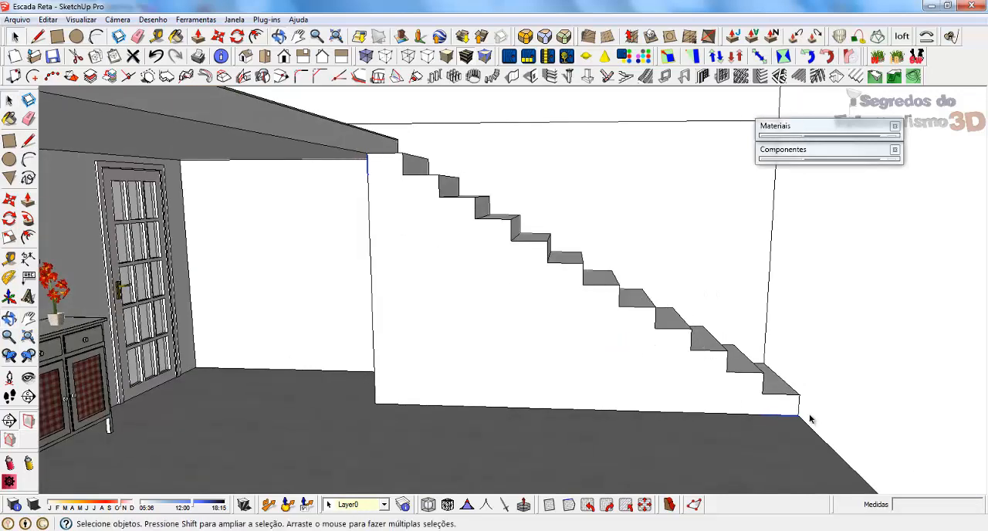
{"action": "key", "text": "l"}
{"action": "left_click", "coordinate": [760, 414]}
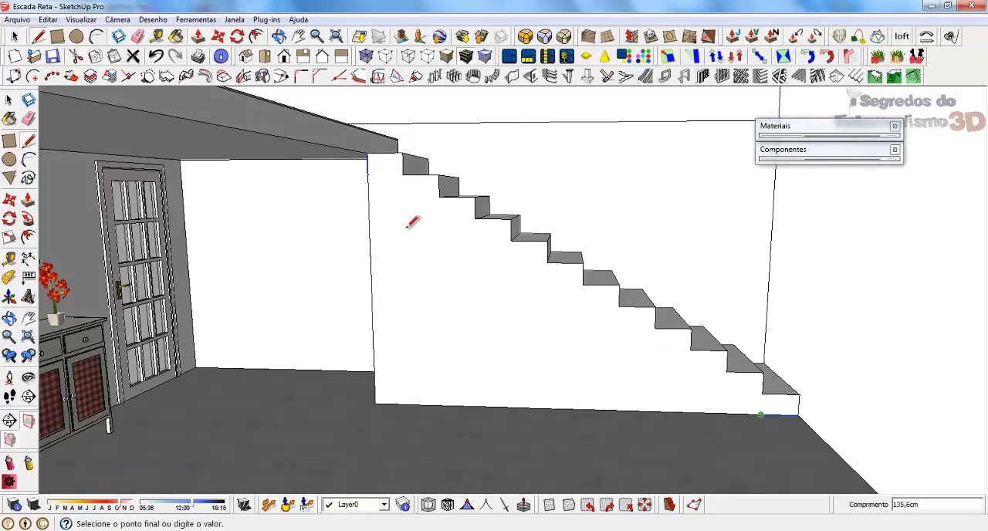
{"action": "left_click", "coordinate": [368, 174]}
{"action": "key", "text": "space"}
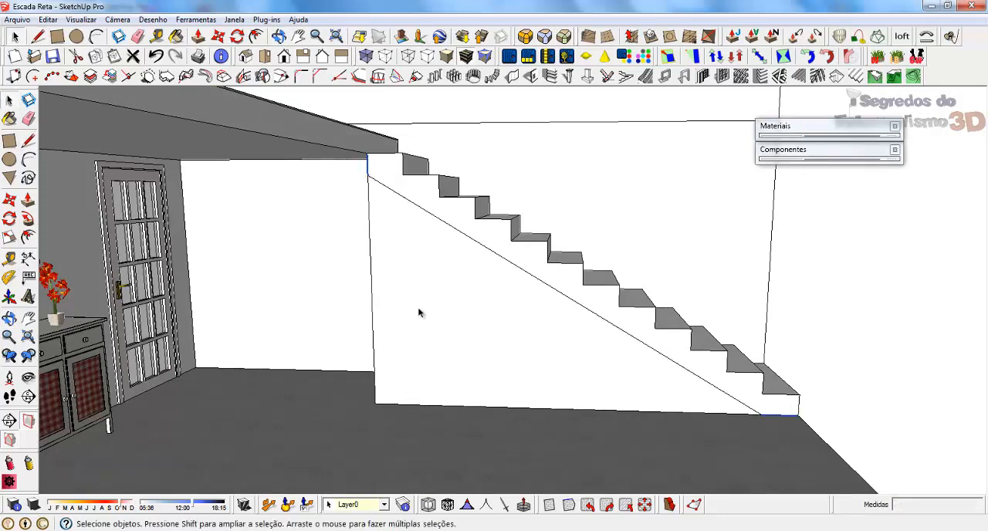
Push the triangular face below the sloped line back 100 cm to the wall, leaving the space under the stair open.
{"action": "left_click", "coordinate": [476, 327]}
{"action": "mouse_move", "coordinate": [476, 326]}
{"action": "middle_mouse_down"}
{"action": "mouse_move", "coordinate": [419, 329]}
{"action": "mouse_move", "coordinate": [467, 308]}
{"action": "middle_mouse_up"}
{"action": "key", "text": "p"}
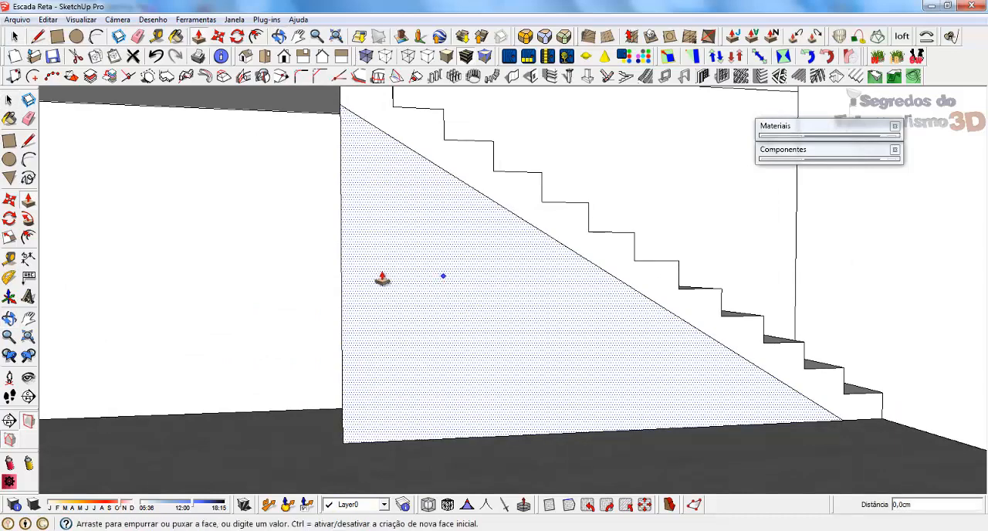
{"action": "left_click", "coordinate": [379, 279]}
{"action": "left_click", "coordinate": [459, 295]}
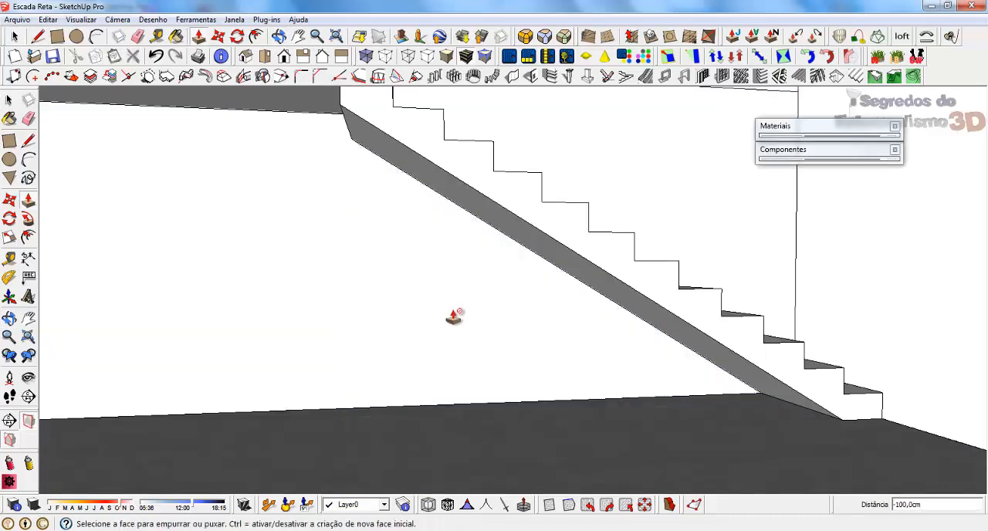
{"action": "middle_click_drag", "start_coordinate": [456, 315], "coordinate": [400, 365]}
{"action": "key", "text": "space"}
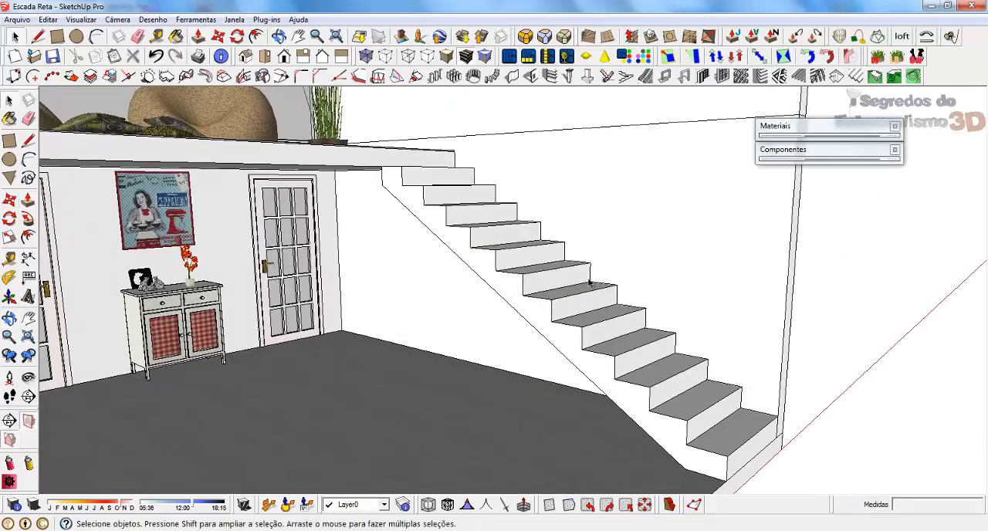
View the finished stair from the front and switch to Tipos de Escadas.pdf in Adobe Reader at the "Degrau Flutuante" page.
{"action": "middle_click_drag", "start_coordinate": [590, 283], "coordinate": [464, 299]}
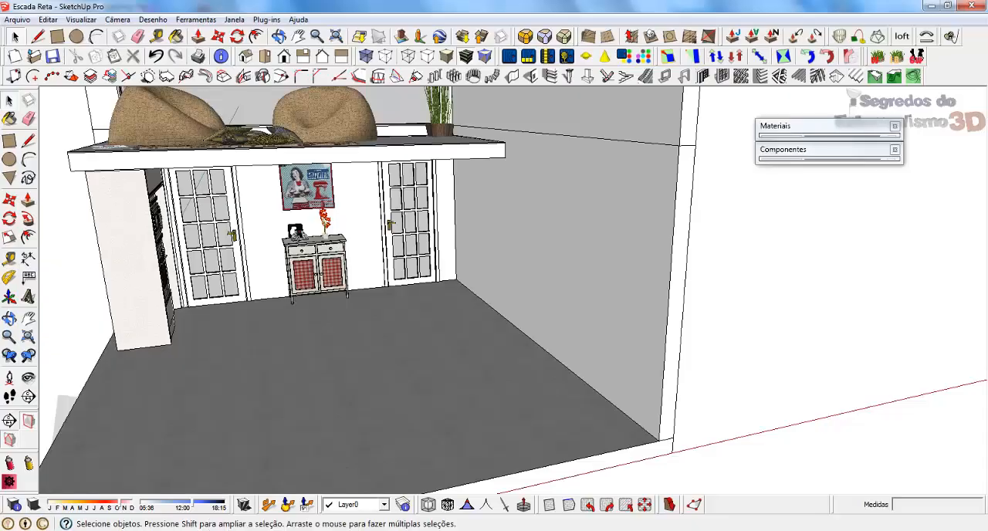
{"action": "key", "text": "alt+Tab"}
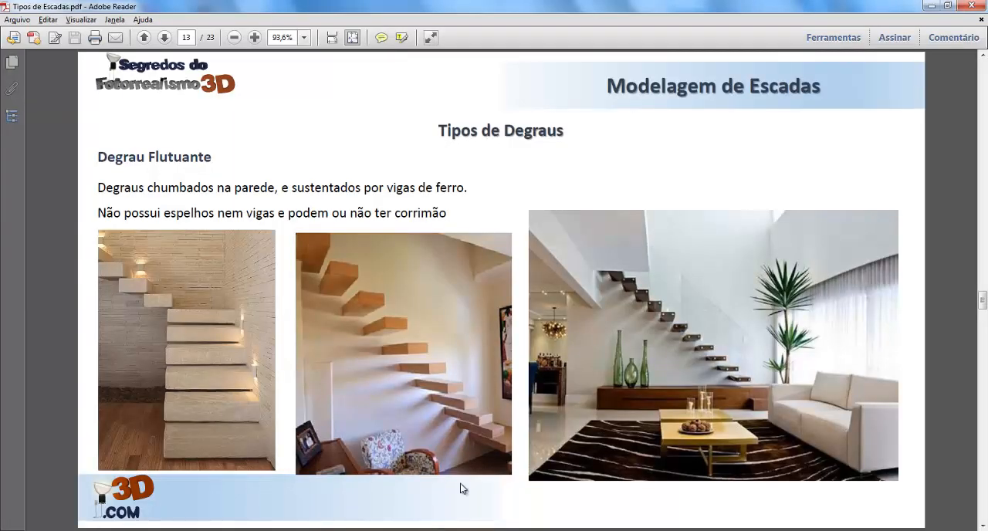
Switch to the Escada Reta model in SketchUp and draw a 100 x 30 cm rectangle on the floor at the wall's front corner.
{"action": "mouse_move", "coordinate": [361, 530]}
{"action": "left_click", "coordinate": [297, 477]}
{"action": "middle_click_drag", "start_coordinate": [590, 397], "coordinate": [662, 274]}
{"action": "scroll", "coordinate": [587, 420], "scroll_direction": "up", "scroll_amount": 3}
{"action": "mouse_move", "coordinate": [588, 420]}
{"action": "middle_mouse_down"}
{"action": "mouse_move", "coordinate": [572, 417]}
{"action": "mouse_move", "coordinate": [580, 428]}
{"action": "middle_mouse_up"}
{"action": "key", "text": "r"}
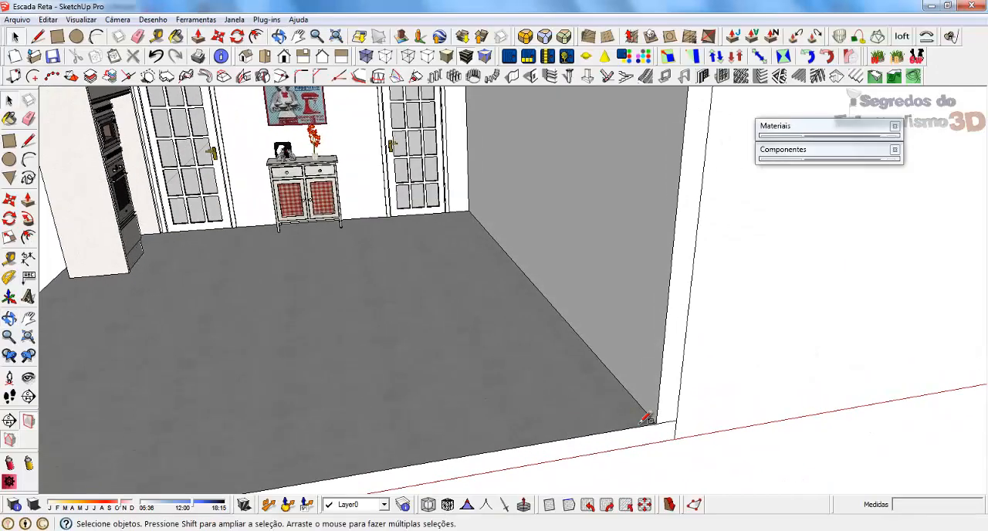
{"action": "left_click", "coordinate": [656, 422]}
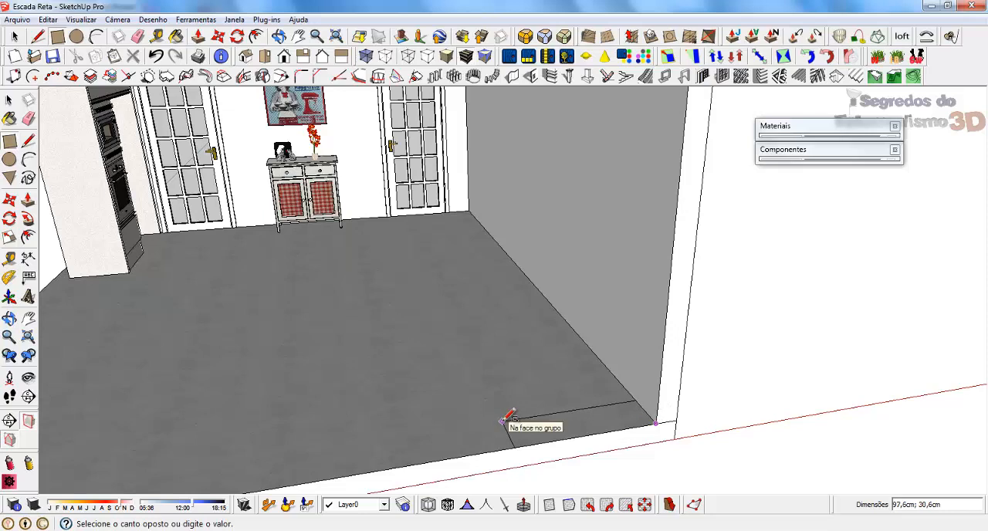
{"action": "type", "text": "100;30"}
{"action": "key", "text": "Return"}
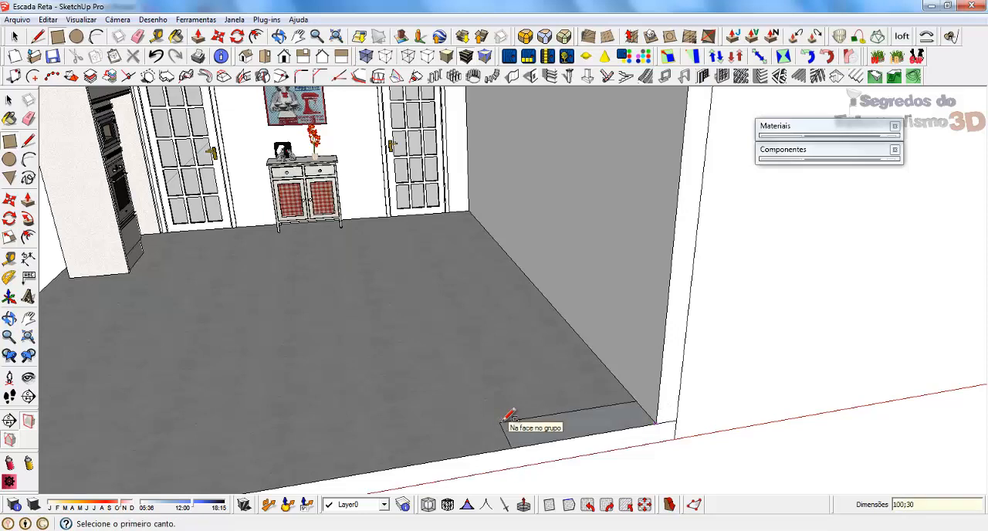
Extrude the floor rectangle up 10 cm into a thick step, checking the floating-step photos in the PDF for reference.
{"action": "scroll", "coordinate": [501, 446], "scroll_direction": "up", "scroll_amount": 2}
{"action": "middle_click_drag", "start_coordinate": [501, 446], "coordinate": [576, 399]}
{"action": "scroll", "coordinate": [568, 426], "scroll_direction": "up", "scroll_amount": 5}
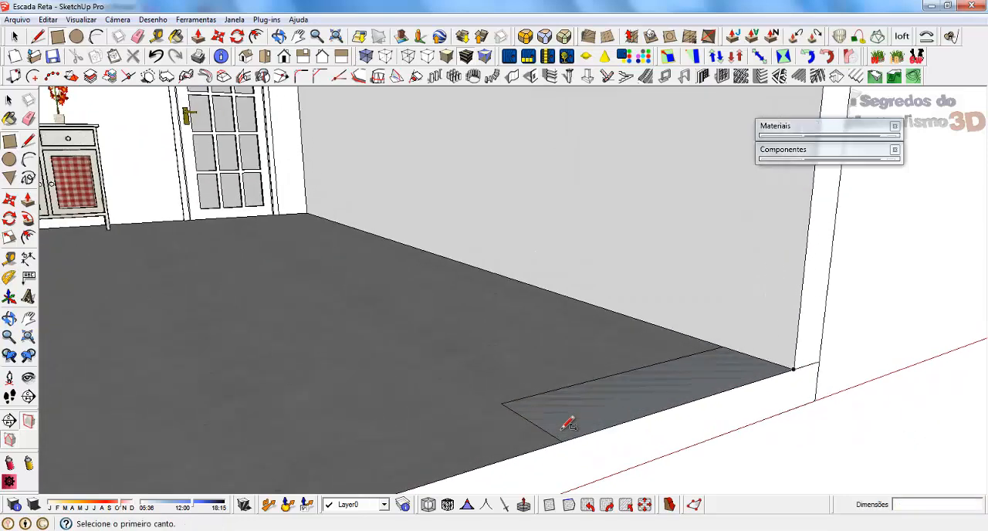
{"action": "key", "text": "space"}
{"action": "left_click", "coordinate": [575, 424]}
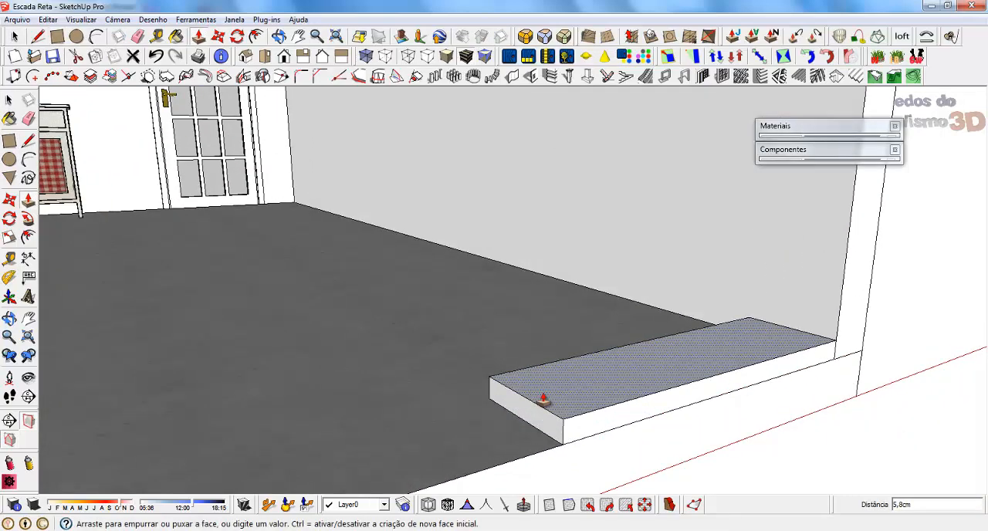
{"action": "mouse_move", "coordinate": [324, 529]}
{"action": "left_click", "coordinate": [353, 479]}
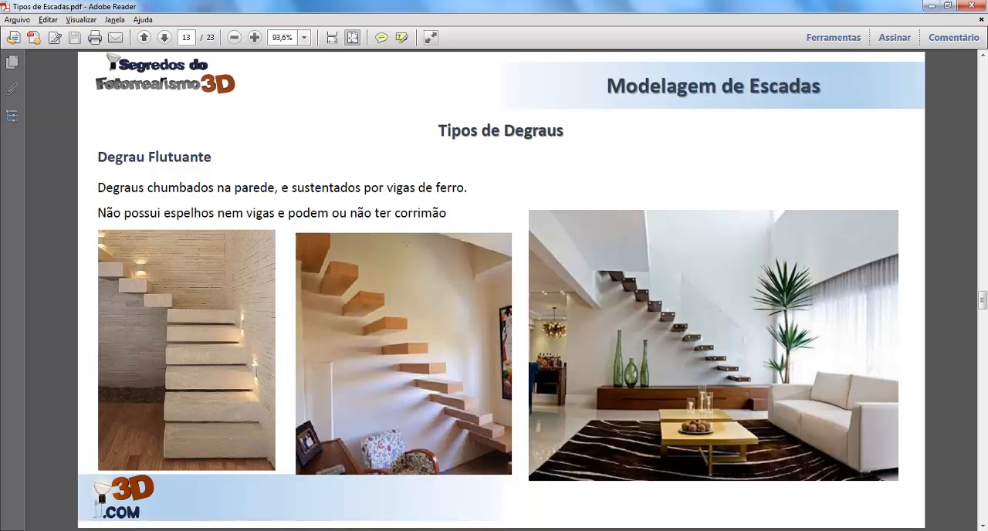
{"action": "left_click", "coordinate": [931, 5]}
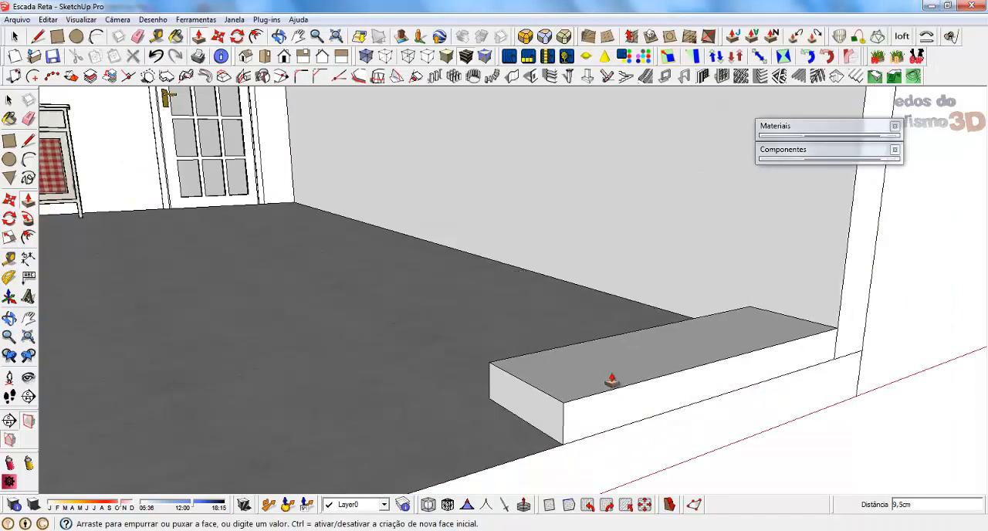
{"action": "key", "text": "Return"}
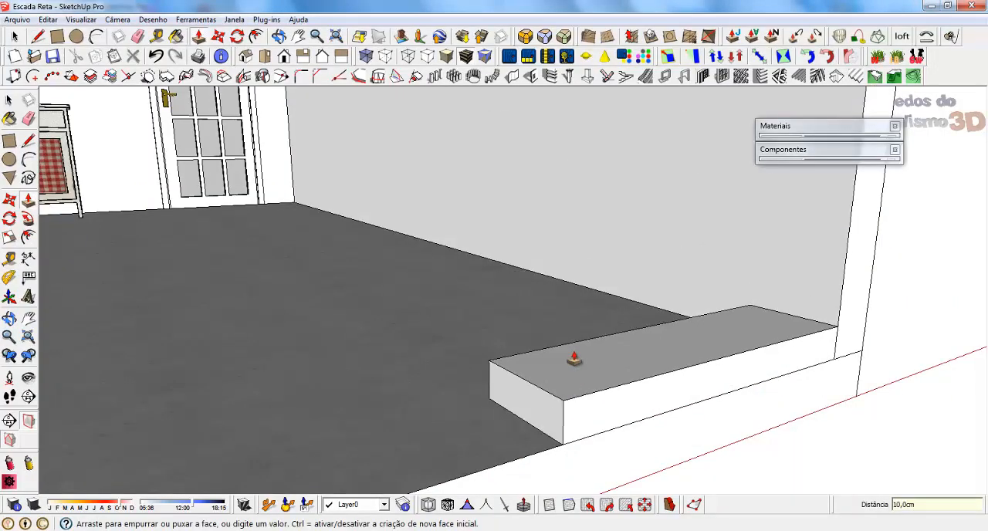
Turn the whole step block into a component, replacing the selected geometry.
{"action": "key", "text": "space"}
{"action": "triple_click", "coordinate": [540, 368]}
{"action": "right_click", "coordinate": [540, 369]}
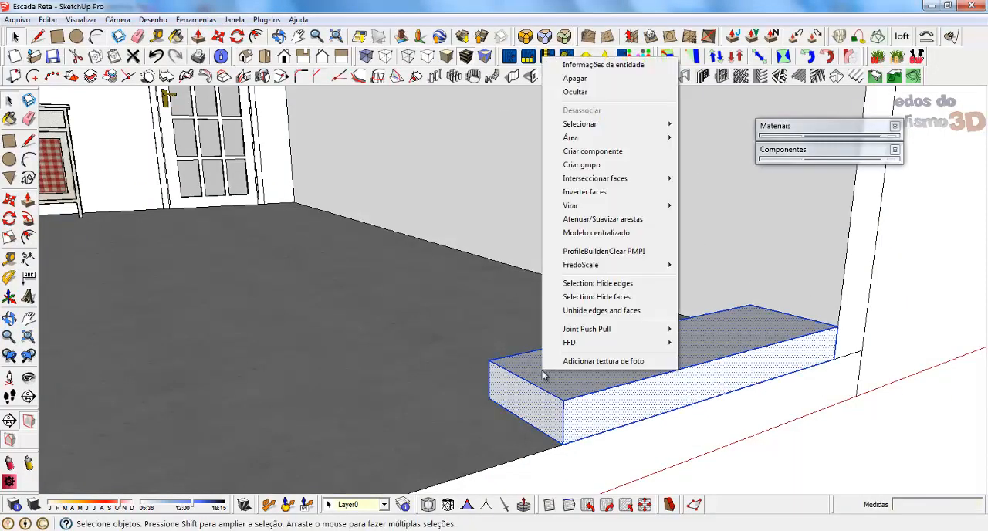
{"action": "left_click", "coordinate": [582, 151]}
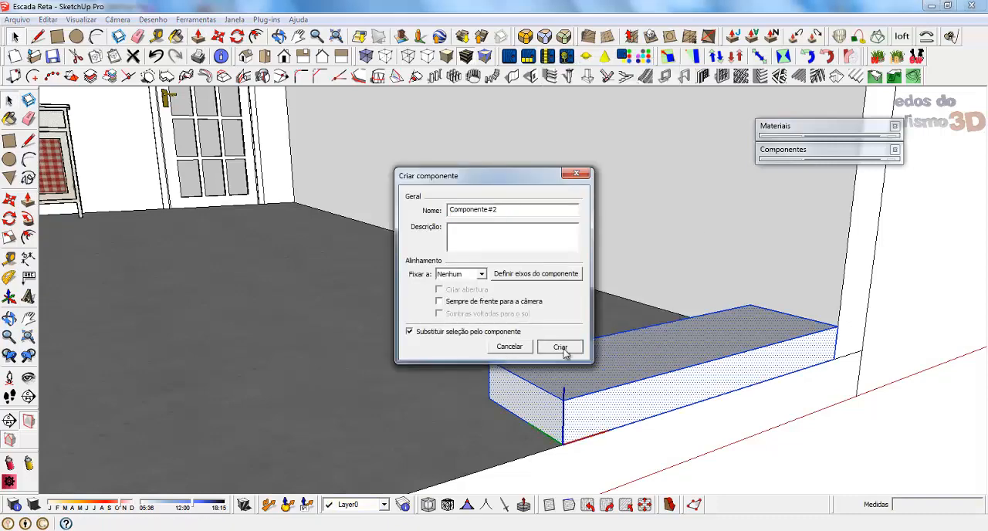
{"action": "left_click", "coordinate": [563, 347]}
Draw an 18 cm vertical helper line up from the step's rear bottom corner on the open side.
{"action": "middle_click_drag", "start_coordinate": [486, 401], "coordinate": [573, 407]}
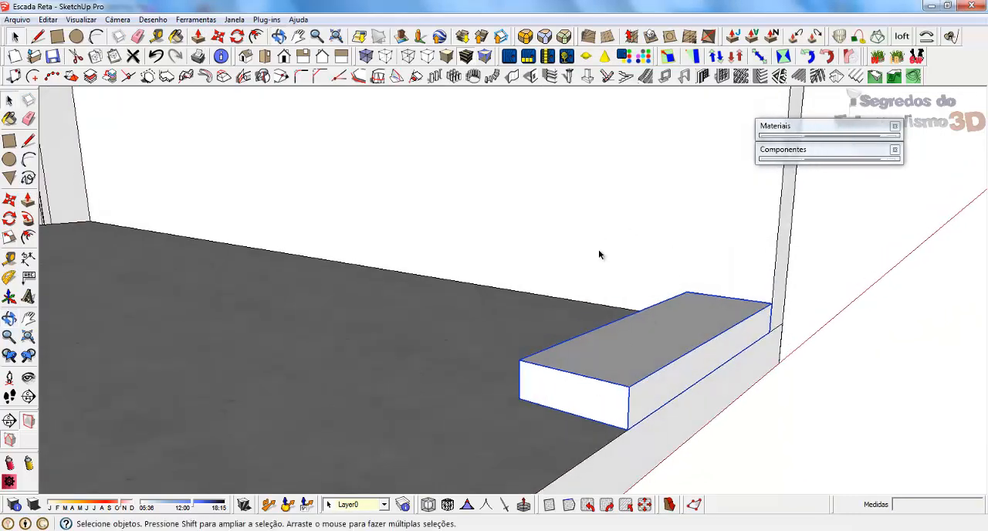
{"action": "scroll", "coordinate": [679, 339], "scroll_direction": "down", "scroll_amount": 3}
{"action": "scroll", "coordinate": [518, 384], "scroll_direction": "up", "scroll_amount": 4}
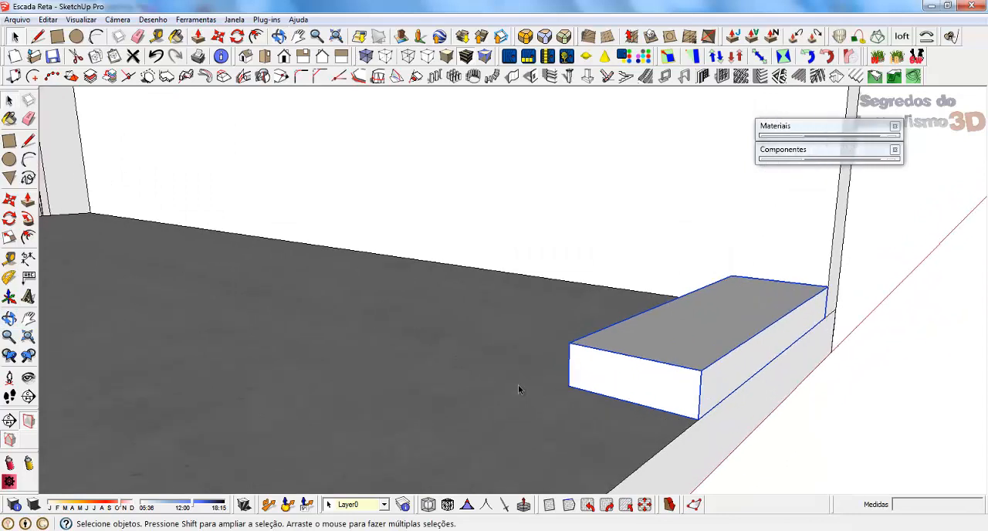
{"action": "key", "text": "l"}
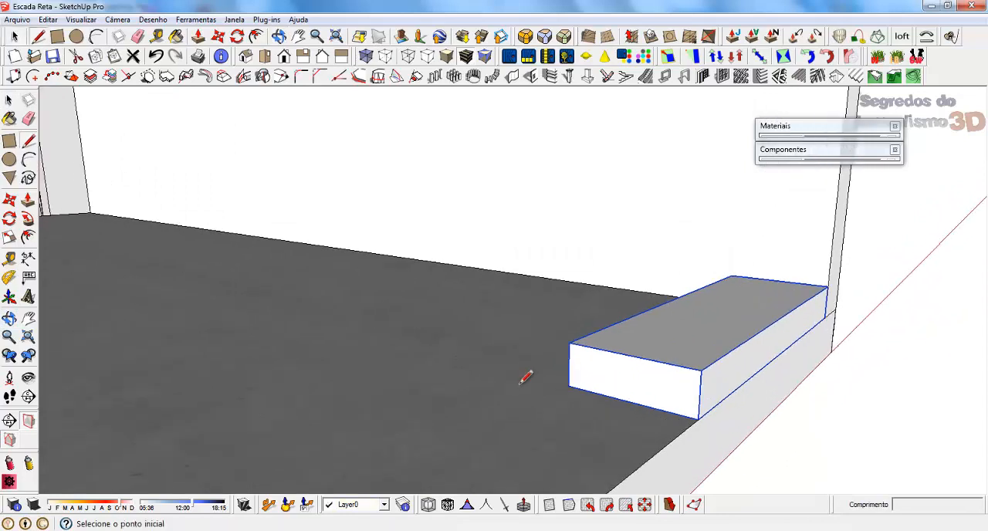
{"action": "left_click", "coordinate": [569, 385]}
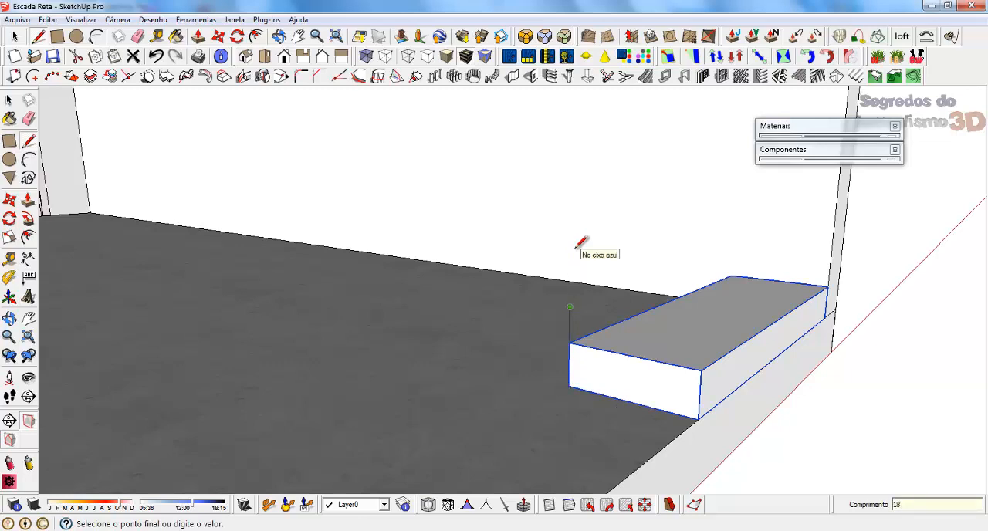
{"action": "key", "text": "space"}
Copy the step from its front bottom corner to the top of the helper line and repeat the copy x11.
{"action": "key", "text": "m"}
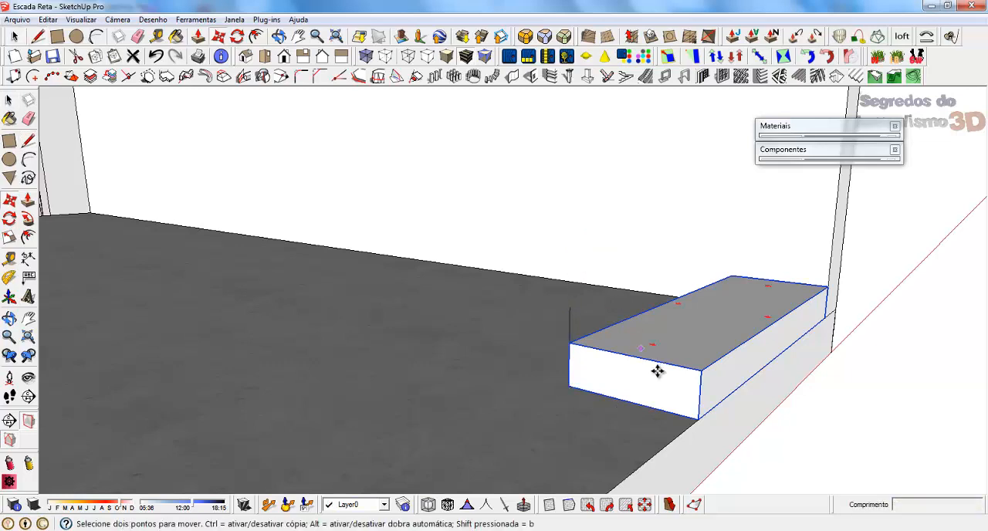
{"action": "key", "text": "ctrl"}
{"action": "left_click", "coordinate": [699, 417]}
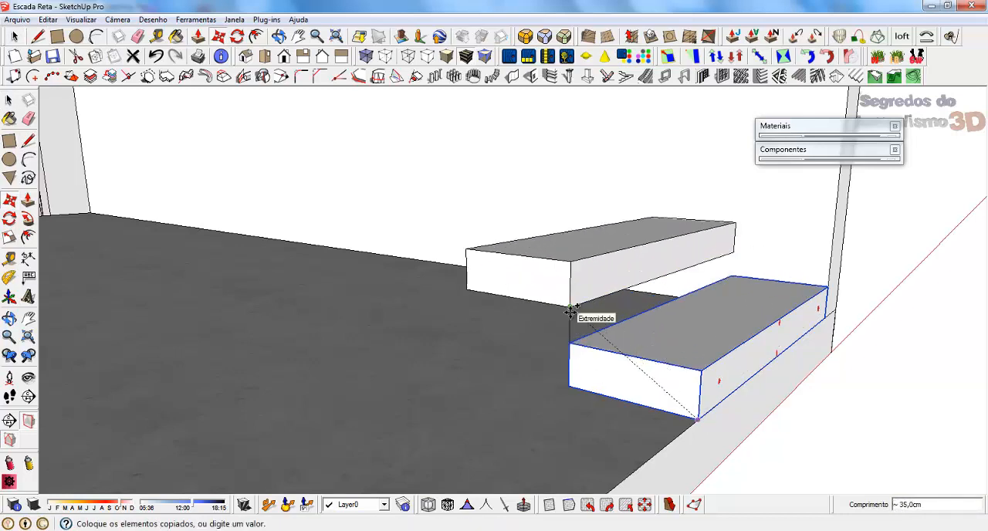
{"action": "left_click", "coordinate": [570, 311]}
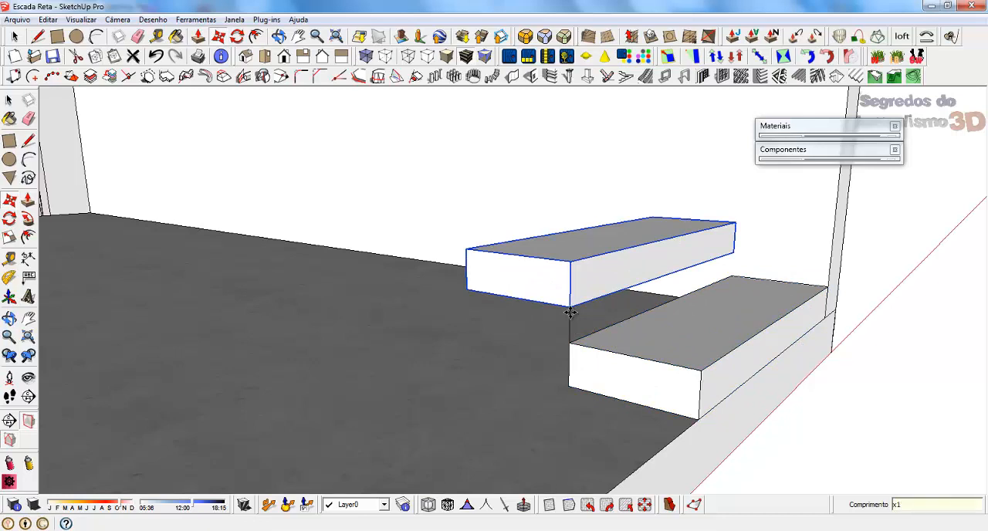
{"action": "key", "text": "Return"}
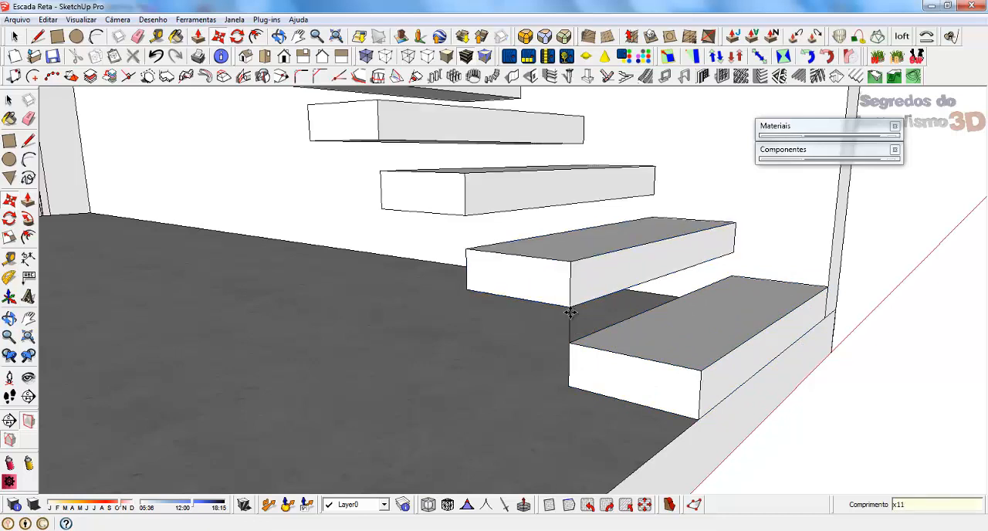
{"action": "key", "text": "space"}
{"action": "scroll", "coordinate": [540, 297], "scroll_direction": "down", "scroll_amount": 6}
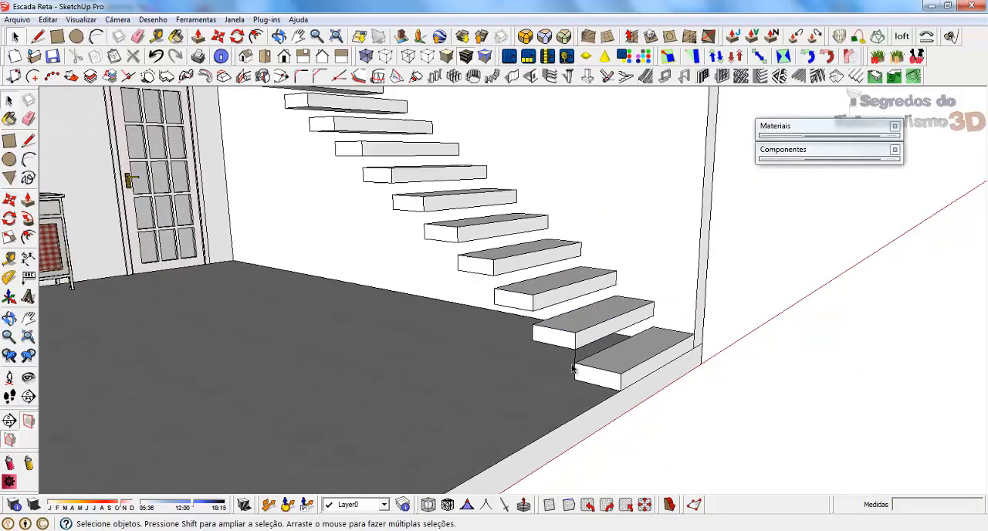
Open one step component for editing and paint all its geometry with the Madeiras_serradas_unid wood material.
{"action": "middle_click_drag", "start_coordinate": [521, 286], "coordinate": [463, 293]}
{"action": "middle_click_drag", "start_coordinate": [276, 165], "coordinate": [316, 172]}
{"action": "scroll", "coordinate": [448, 229], "scroll_direction": "up", "scroll_amount": 6}
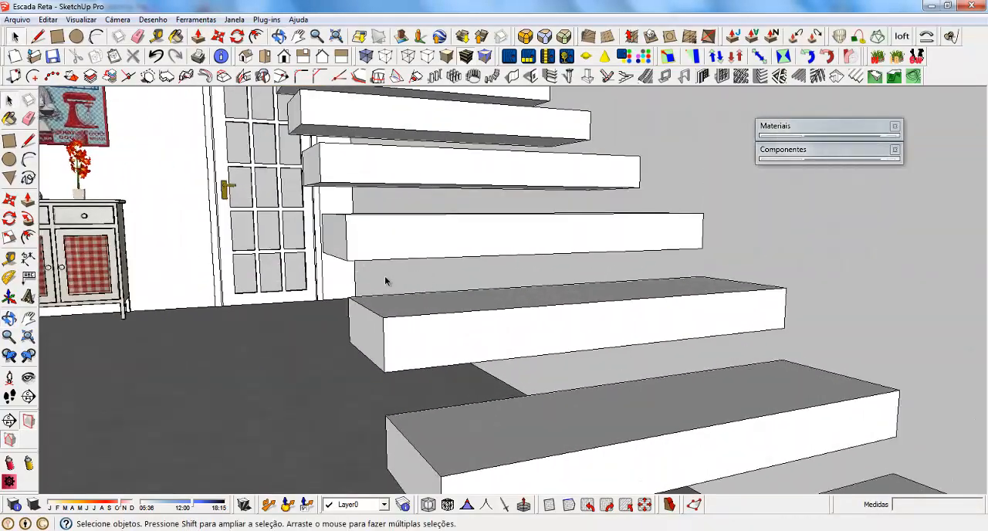
{"action": "middle_click_drag", "start_coordinate": [388, 280], "coordinate": [486, 287]}
{"action": "scroll", "coordinate": [570, 305], "scroll_direction": "up", "scroll_amount": 2}
{"action": "middle_click_drag", "start_coordinate": [579, 283], "coordinate": [440, 323]}
{"action": "key", "text": "t"}
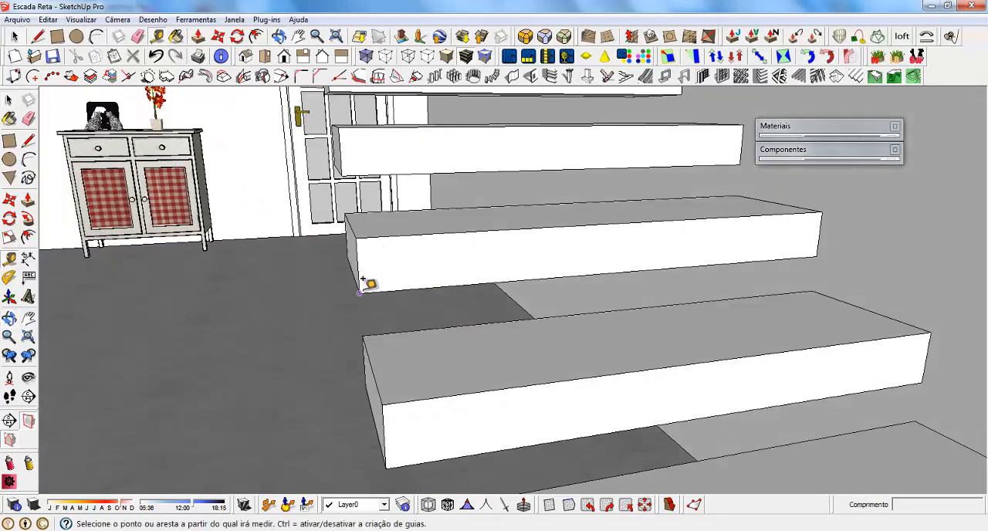
{"action": "key", "text": "space"}
{"action": "double_click", "coordinate": [385, 264]}
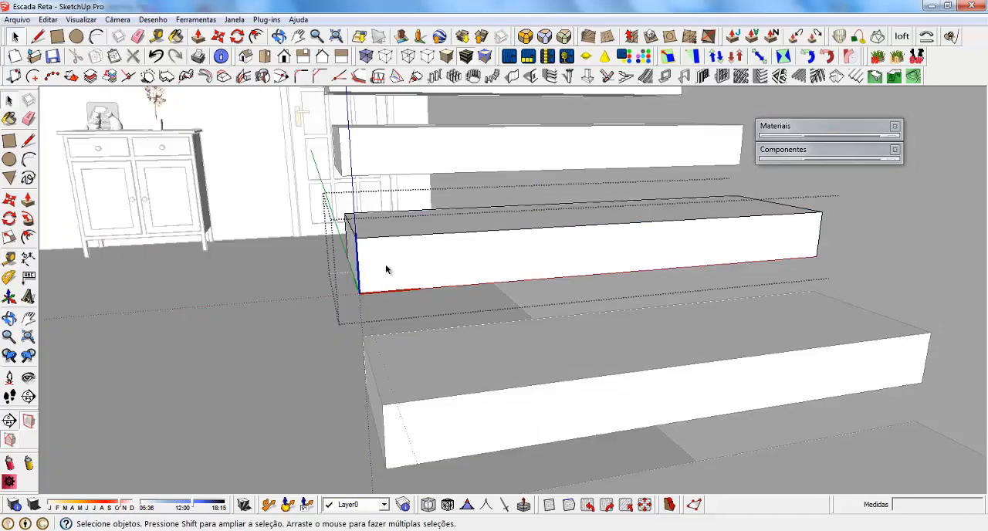
{"action": "key", "text": "ctrl+a"}
{"action": "left_click", "coordinate": [794, 132]}
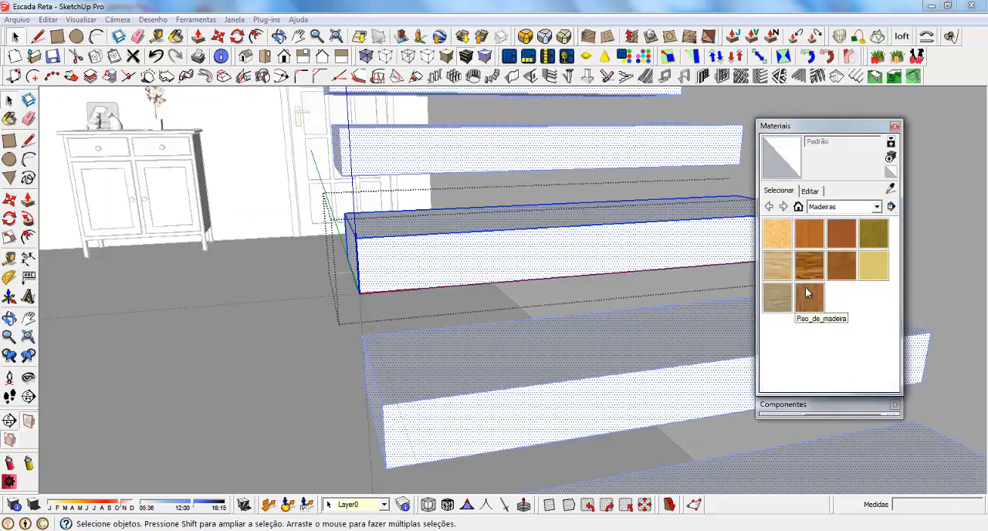
{"action": "left_click", "coordinate": [769, 301]}
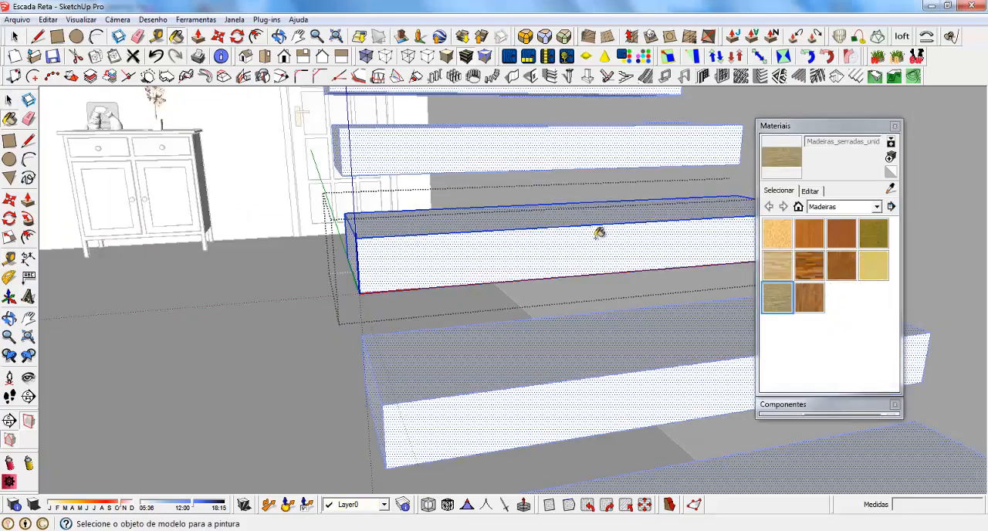
{"action": "left_click", "coordinate": [425, 227]}
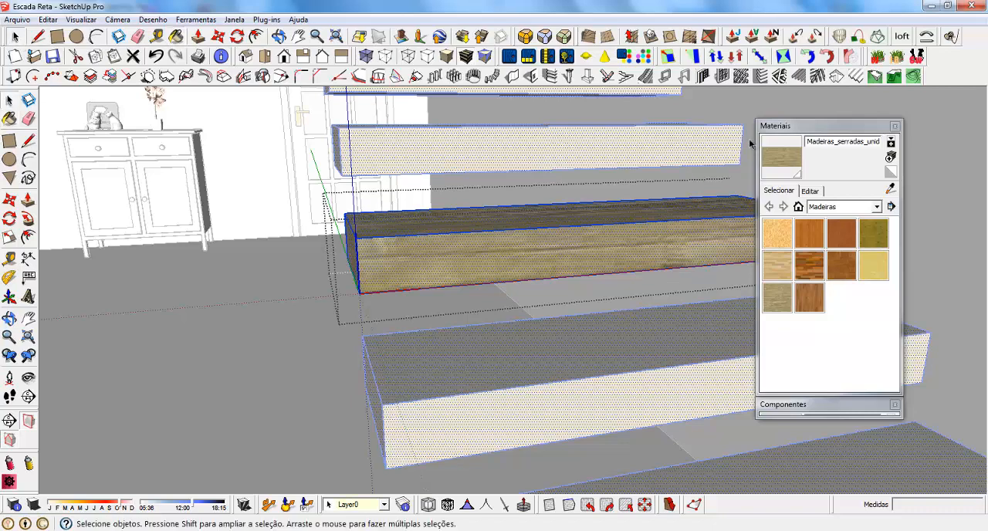
{"action": "left_click", "coordinate": [810, 128]}
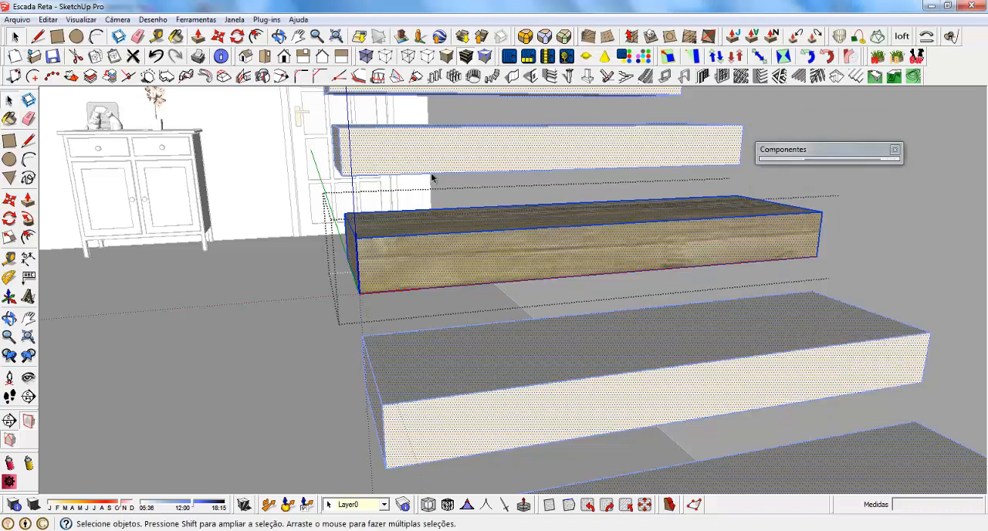
{"action": "left_click", "coordinate": [431, 174]}
Measure the vertical distance from the top of the first step to the top of the second step.
{"action": "middle_click_drag", "start_coordinate": [445, 247], "coordinate": [614, 220]}
{"action": "scroll", "coordinate": [494, 242], "scroll_direction": "down", "scroll_amount": 6}
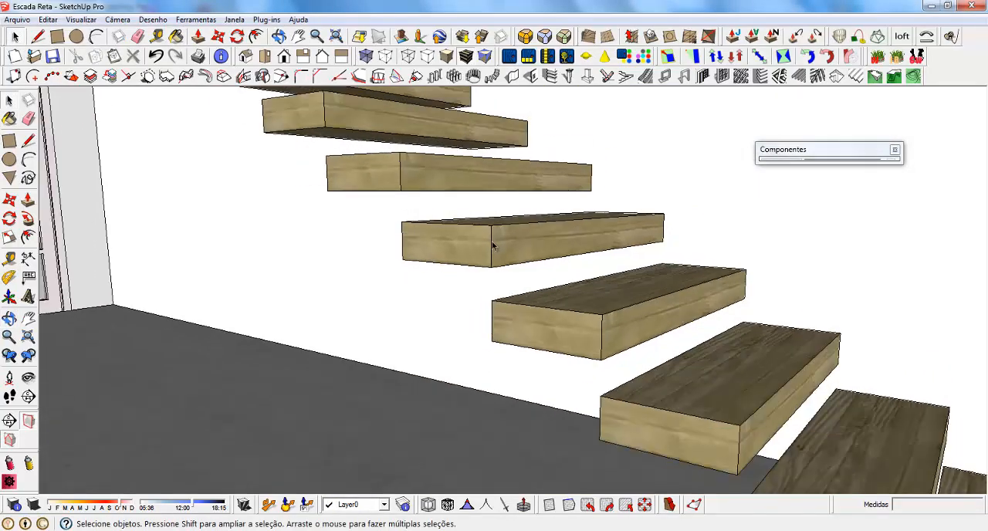
{"action": "middle_click_drag", "start_coordinate": [477, 200], "coordinate": [462, 242]}
{"action": "scroll", "coordinate": [662, 368], "scroll_direction": "down", "scroll_amount": 2}
{"action": "scroll", "coordinate": [661, 368], "scroll_direction": "up", "scroll_amount": 3}
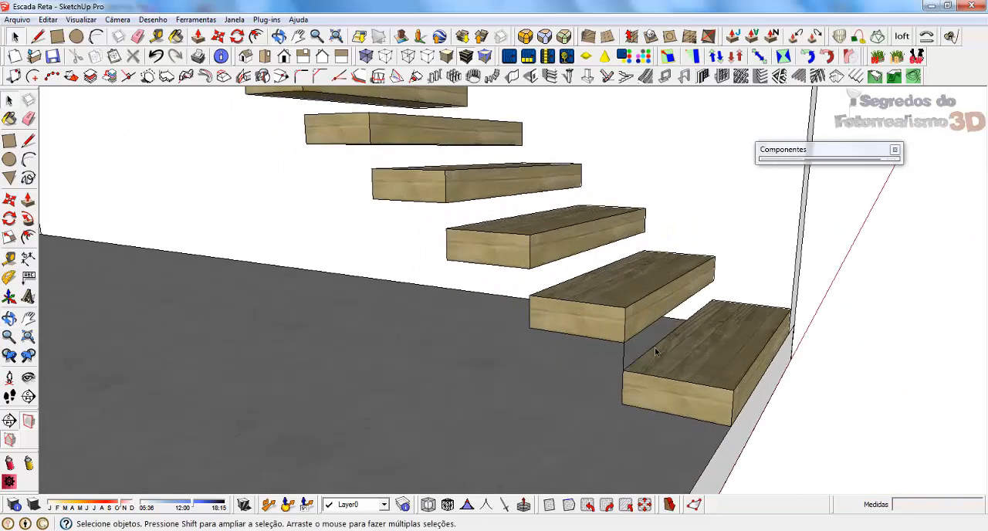
{"action": "middle_click_drag", "start_coordinate": [661, 368], "coordinate": [614, 299]}
{"action": "key", "text": "t"}
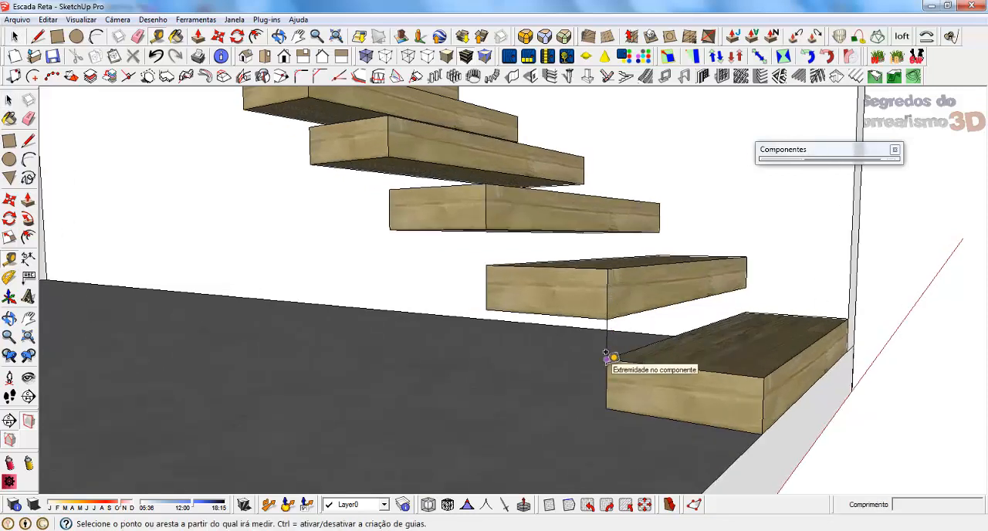
{"action": "left_click", "coordinate": [607, 355]}
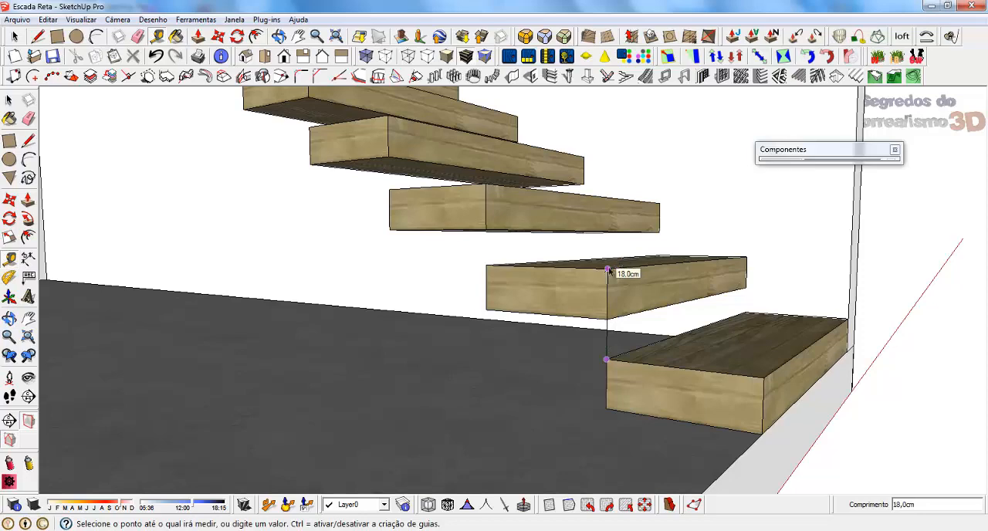
{"action": "key", "text": "space"}
Examine the whole floating wooden stair from the front, from the floor up to the mezzanine.
{"action": "middle_click_drag", "start_coordinate": [733, 313], "coordinate": [661, 347]}
{"action": "scroll", "coordinate": [663, 364], "scroll_direction": "down", "scroll_amount": 5}
{"action": "scroll", "coordinate": [662, 367], "scroll_direction": "down", "scroll_amount": 5}
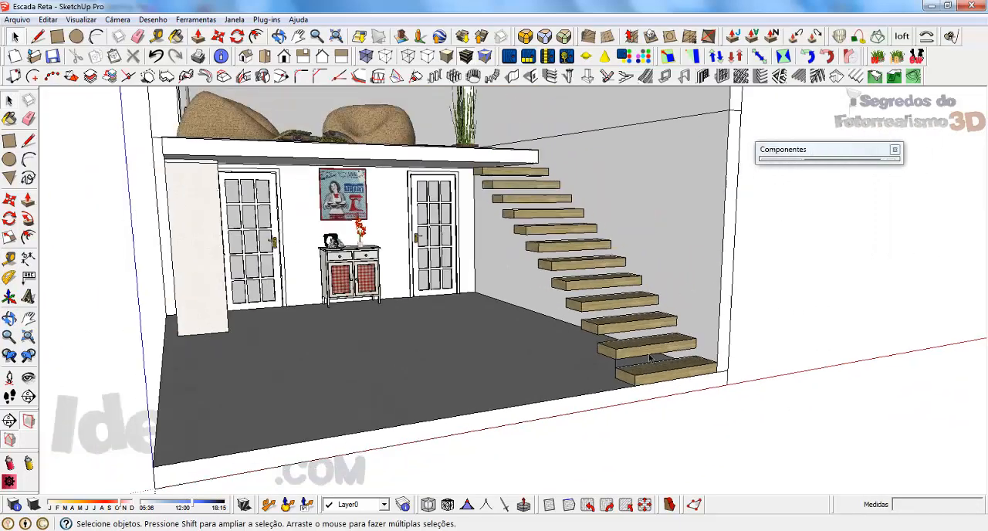
{"action": "middle_click_drag", "start_coordinate": [544, 301], "coordinate": [532, 324]}
{"action": "scroll", "coordinate": [571, 339], "scroll_direction": "down", "scroll_amount": 2}
{"action": "scroll", "coordinate": [461, 235], "scroll_direction": "up", "scroll_amount": 3}
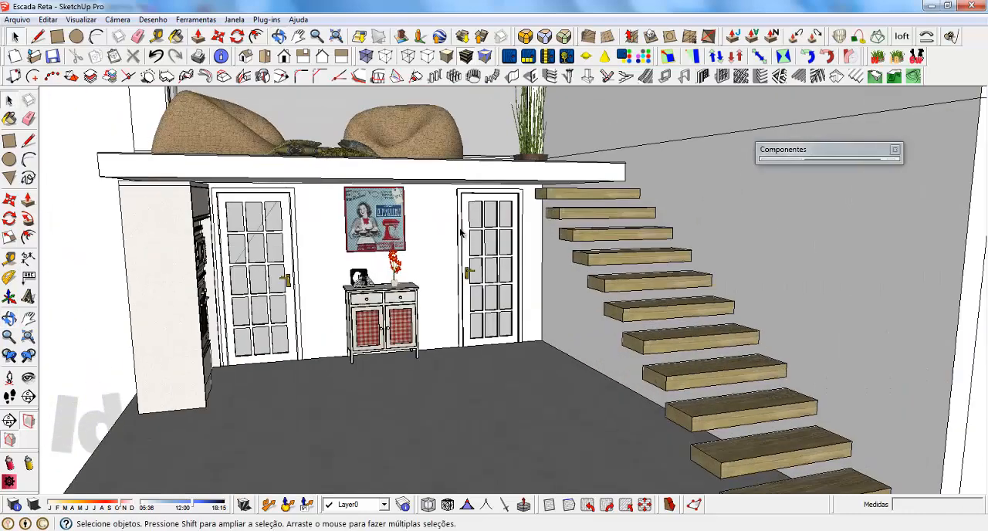
{"action": "scroll", "coordinate": [638, 278], "scroll_direction": "down", "scroll_amount": 5}
{"action": "scroll", "coordinate": [704, 345], "scroll_direction": "up", "scroll_amount": 3}
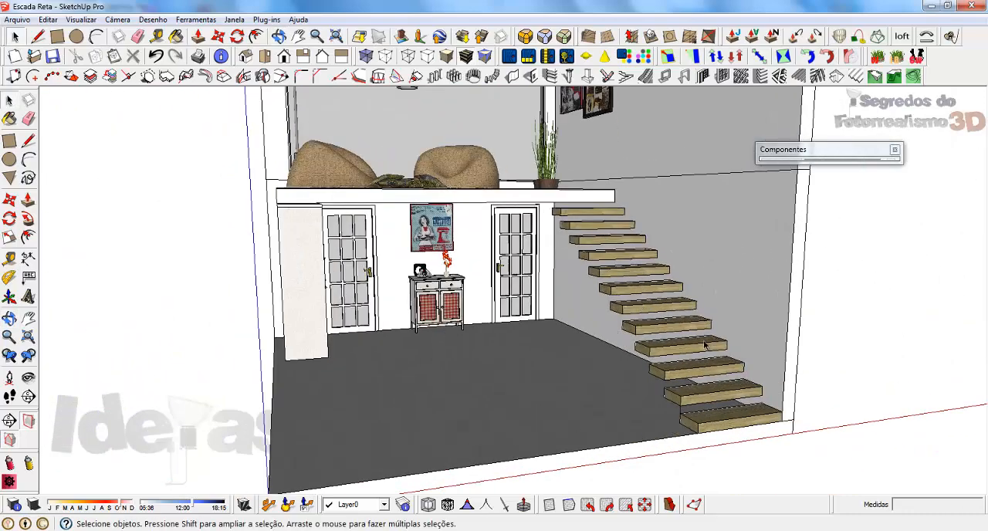
Select every wooden step of the floating stair, from the lowest one up to the mezzanine, and combine them into a group.
{"action": "left_click", "coordinate": [717, 419]}
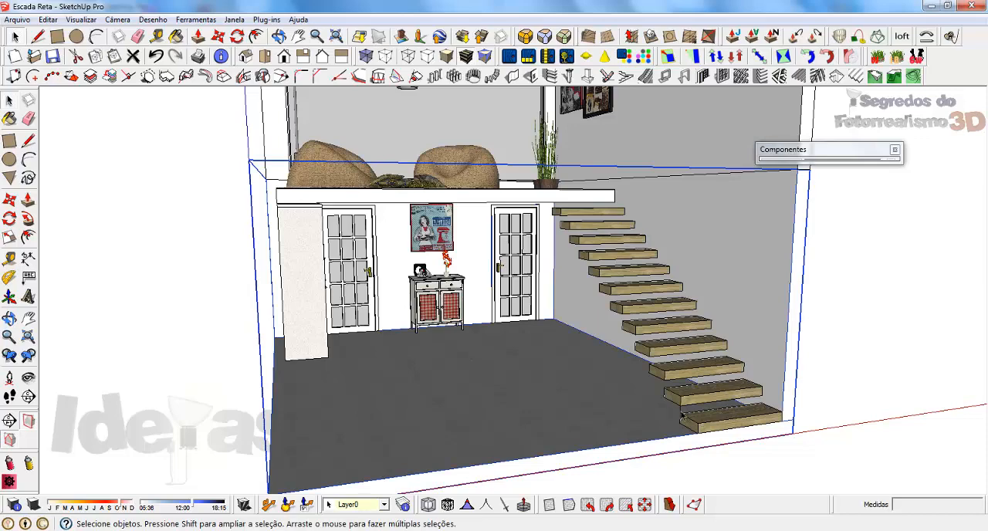
{"action": "scroll", "coordinate": [733, 420], "scroll_direction": "up", "scroll_amount": 5}
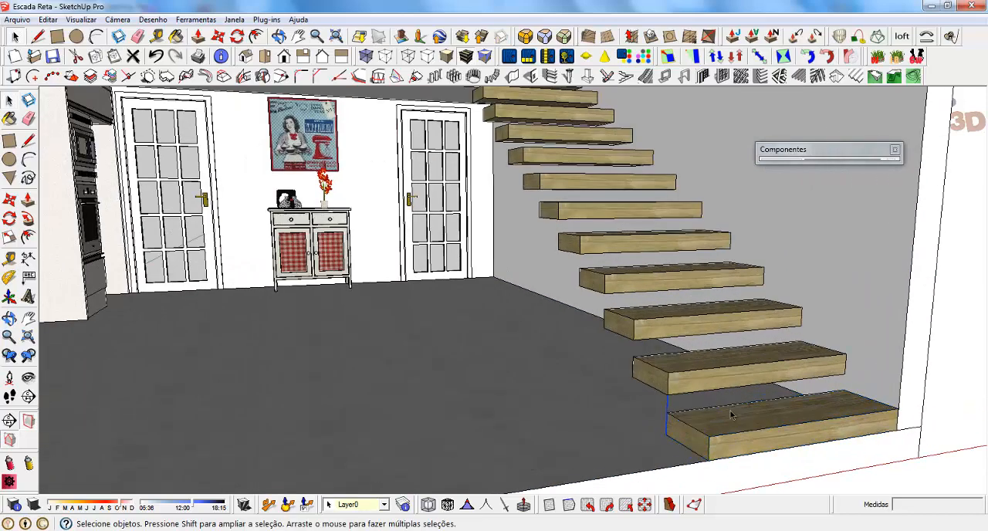
{"action": "double_click", "coordinate": [708, 423]}
{"action": "left_click", "coordinate": [708, 422]}
{"action": "left_click", "coordinate": [656, 362], "text": "ctrl"}
{"action": "left_click", "coordinate": [634, 315], "text": "ctrl"}
{"action": "left_click", "coordinate": [615, 282], "text": "ctrl"}
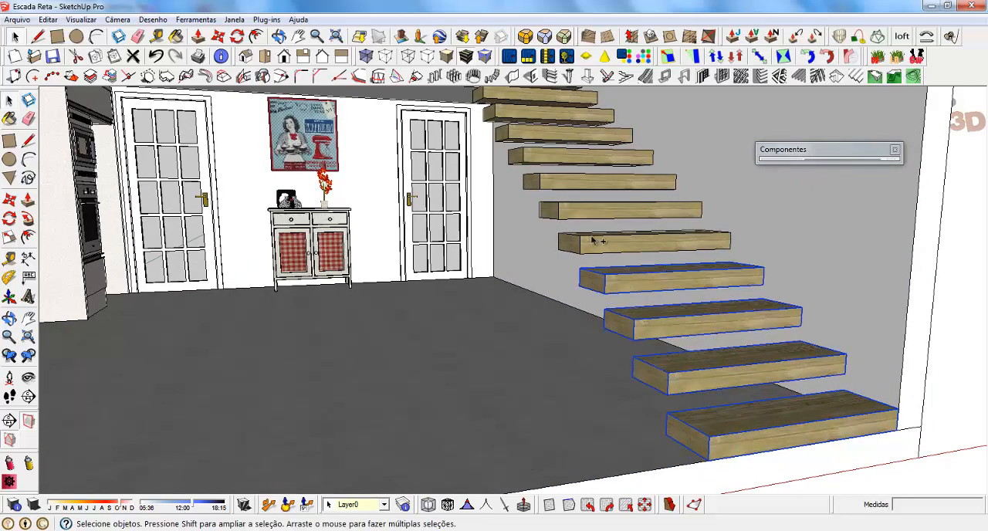
{"action": "left_click", "coordinate": [592, 238], "text": "ctrl"}
{"action": "left_click", "coordinate": [570, 204], "text": "ctrl"}
{"action": "left_click", "coordinate": [556, 181], "text": "ctrl"}
{"action": "scroll", "coordinate": [654, 415], "scroll_direction": "down", "scroll_amount": 3}
{"action": "scroll", "coordinate": [566, 233], "scroll_direction": "up", "scroll_amount": 4}
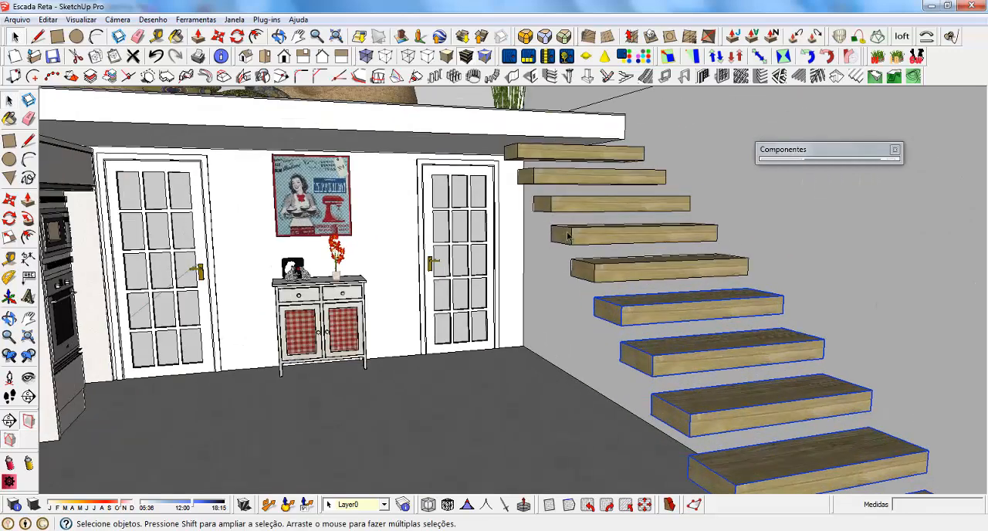
{"action": "scroll", "coordinate": [567, 235], "scroll_direction": "up", "scroll_amount": 1}
{"action": "left_click", "coordinate": [609, 266], "text": "ctrl"}
{"action": "left_click", "coordinate": [593, 241], "text": "ctrl"}
{"action": "left_click", "coordinate": [568, 198], "text": "ctrl"}
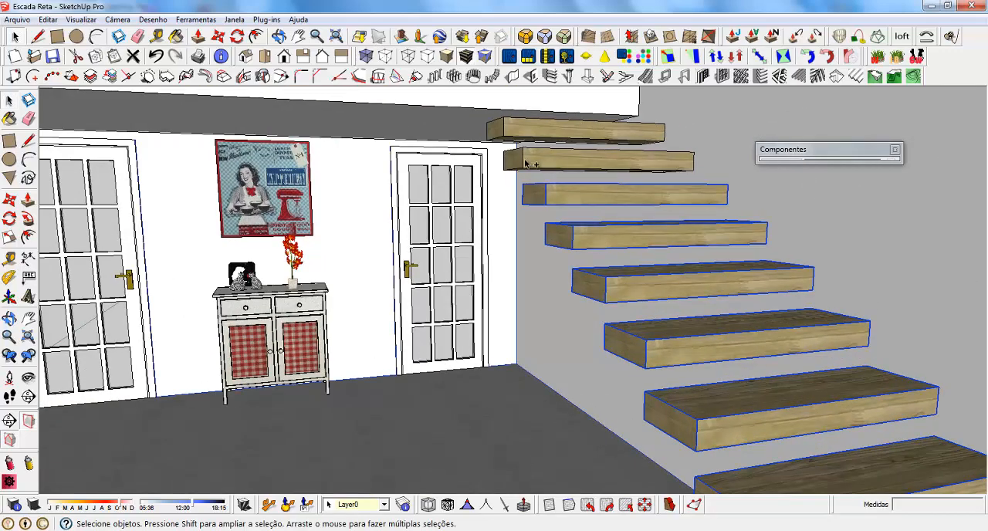
{"action": "left_click", "coordinate": [527, 163], "text": "ctrl"}
{"action": "left_click", "coordinate": [523, 134], "text": "ctrl"}
{"action": "right_click", "coordinate": [523, 133]}
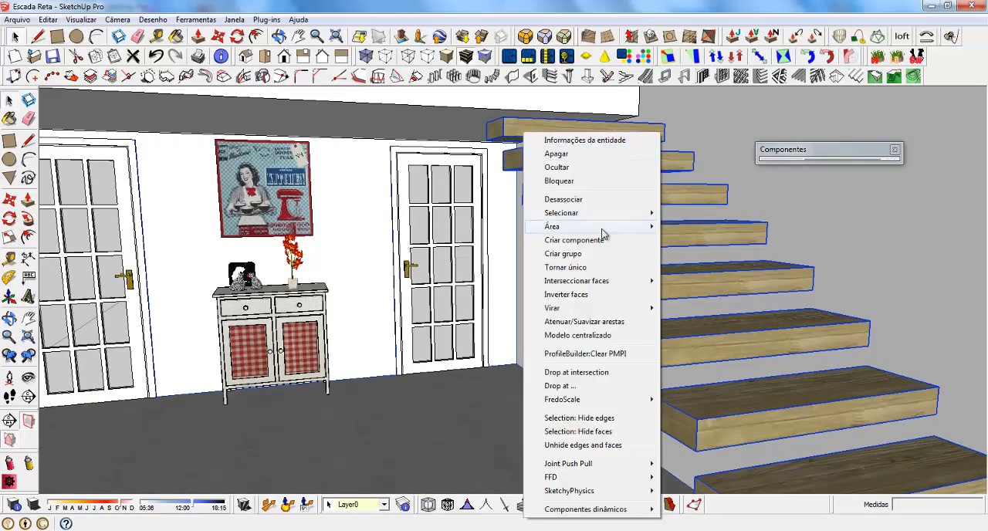
{"action": "left_click", "coordinate": [569, 255]}
{"action": "scroll", "coordinate": [569, 193], "scroll_direction": "down", "scroll_amount": 5}
{"action": "scroll", "coordinate": [610, 237], "scroll_direction": "down", "scroll_amount": 4}
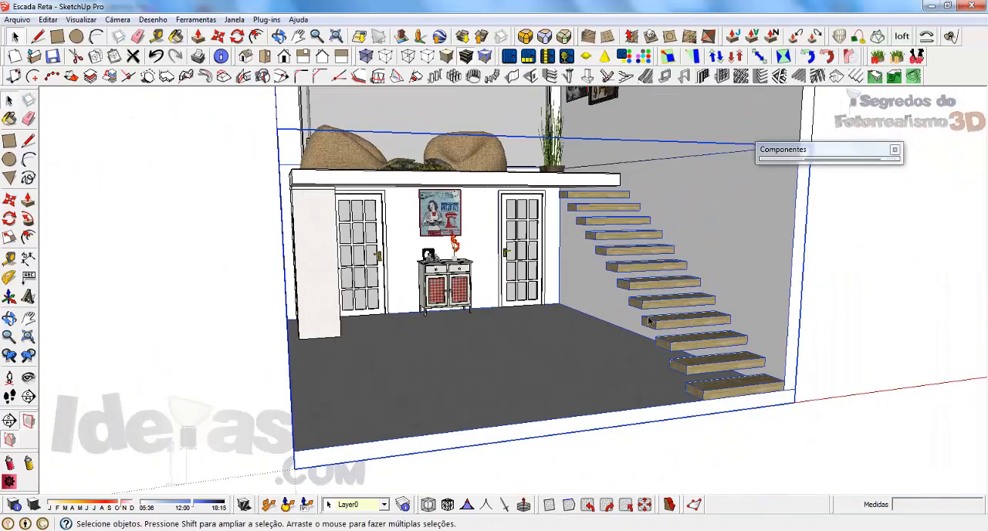
{"action": "scroll", "coordinate": [648, 316], "scroll_direction": "up", "scroll_amount": 3}
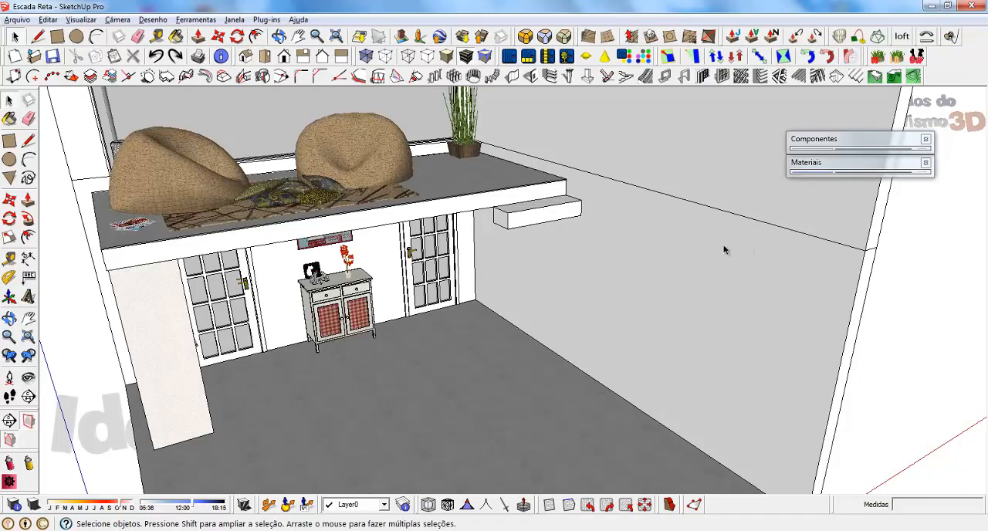
Switch to Tipos de Escadas.pdf in Adobe Reader to view the Degrau Vazado com Viga page.
{"action": "left_click", "coordinate": [361, 529]}
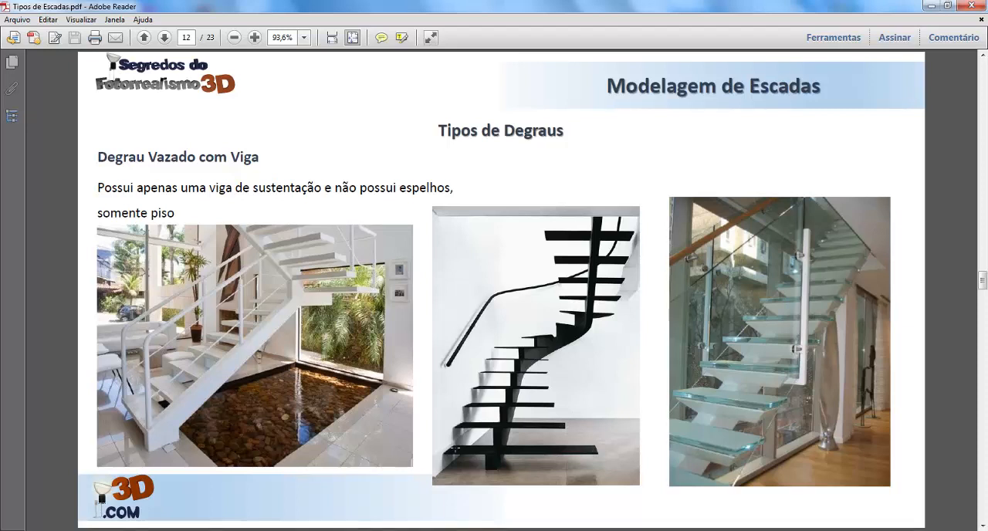
Switch back to SketchUp and array copies of the step block below the mezzanine diagonally downward, corner to corner, to form the flight.
{"action": "left_click", "coordinate": [930, 6]}
{"action": "left_click", "coordinate": [514, 220]}
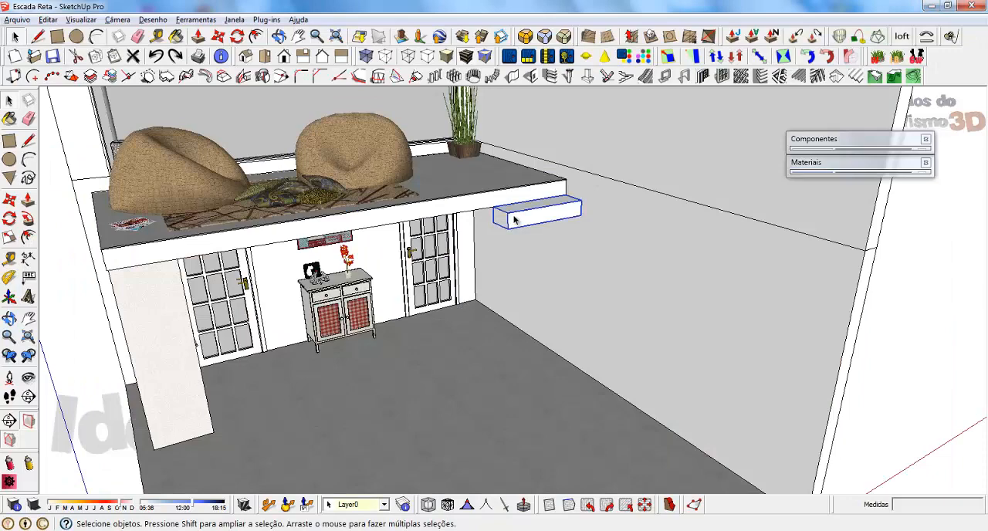
{"action": "scroll", "coordinate": [514, 220], "scroll_direction": "up", "scroll_amount": 5}
{"action": "mouse_move", "coordinate": [511, 216]}
{"action": "middle_mouse_down"}
{"action": "mouse_move", "coordinate": [540, 221]}
{"action": "mouse_move", "coordinate": [502, 194]}
{"action": "middle_mouse_up"}
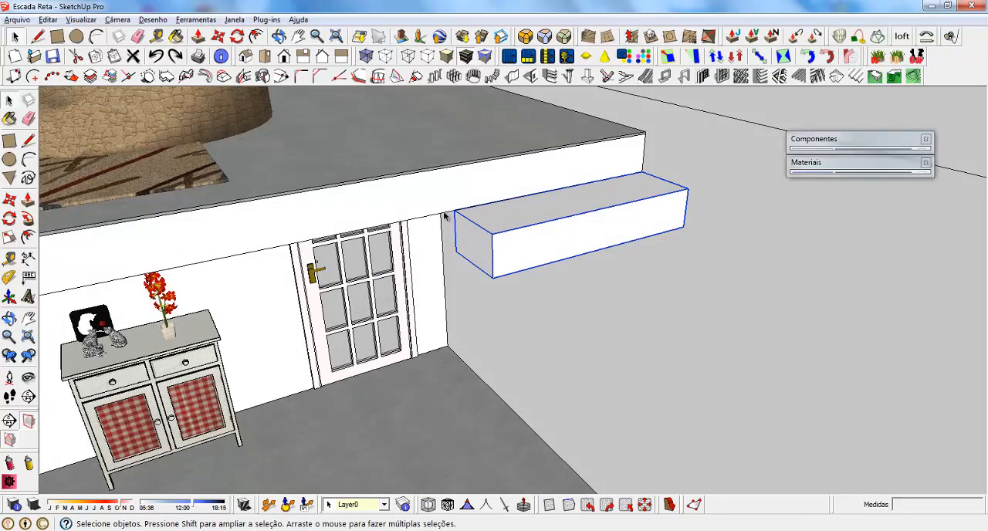
{"action": "middle_click_drag", "start_coordinate": [632, 200], "coordinate": [686, 135]}
{"action": "scroll", "coordinate": [586, 201], "scroll_direction": "up", "scroll_amount": 4}
{"action": "scroll", "coordinate": [467, 186], "scroll_direction": "down", "scroll_amount": 2}
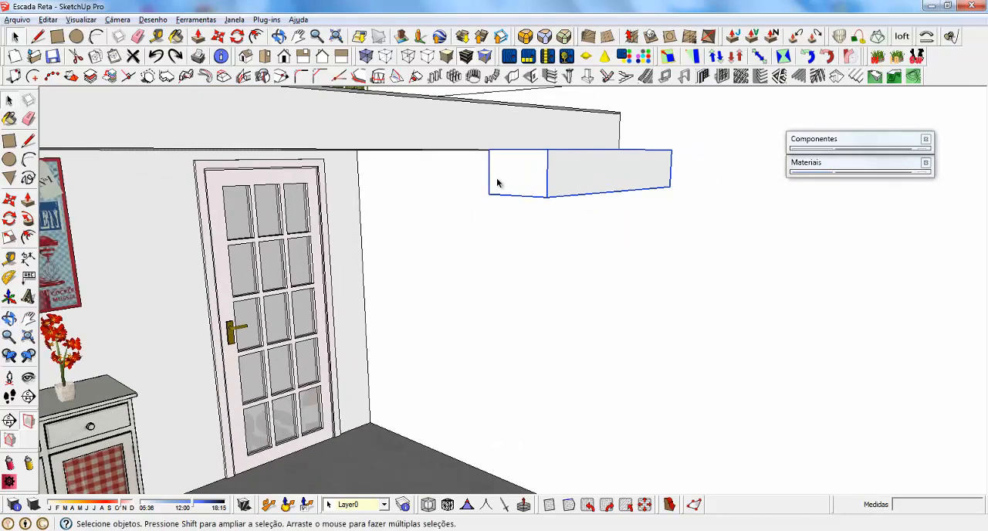
{"action": "key", "text": "m"}
{"action": "key", "text": "ctrl"}
{"action": "left_click", "coordinate": [488, 149]}
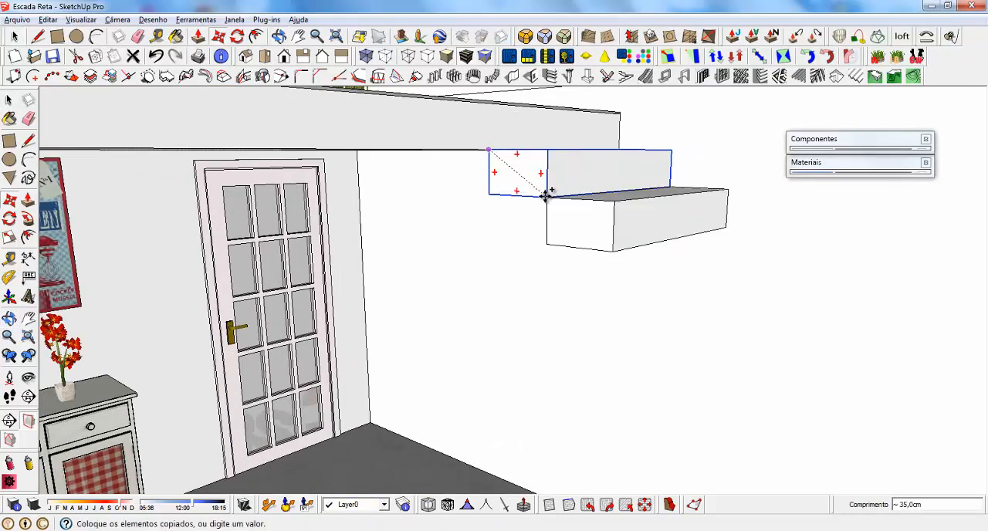
{"action": "left_click", "coordinate": [544, 196]}
{"action": "type", "text": "x5"}
{"action": "key", "text": "Return"}
{"action": "key", "text": "space"}
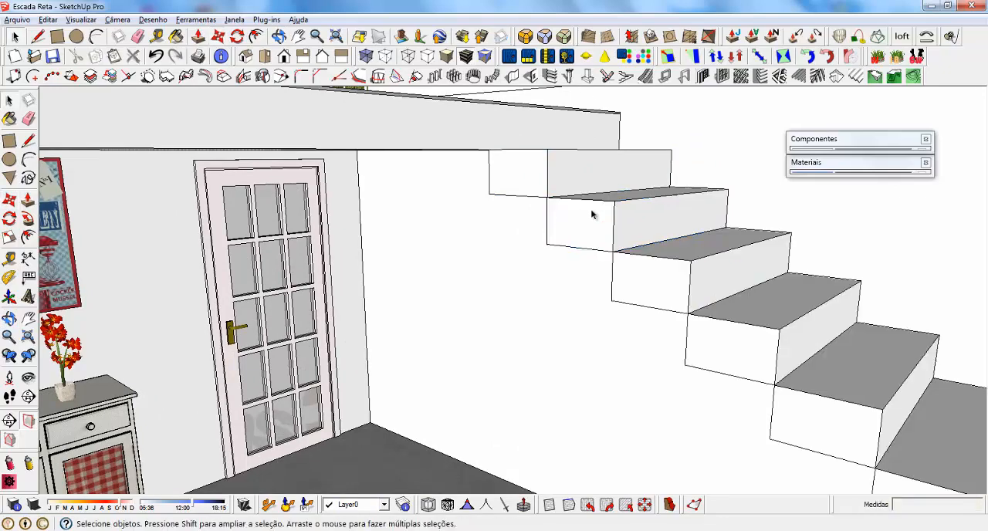
Inside the top step component, draw an 18 cm vertical line up the middle of its front face.
{"action": "middle_click_drag", "start_coordinate": [519, 174], "coordinate": [760, 202]}
{"action": "scroll", "coordinate": [529, 229], "scroll_direction": "up", "scroll_amount": 2}
{"action": "key", "text": "l"}
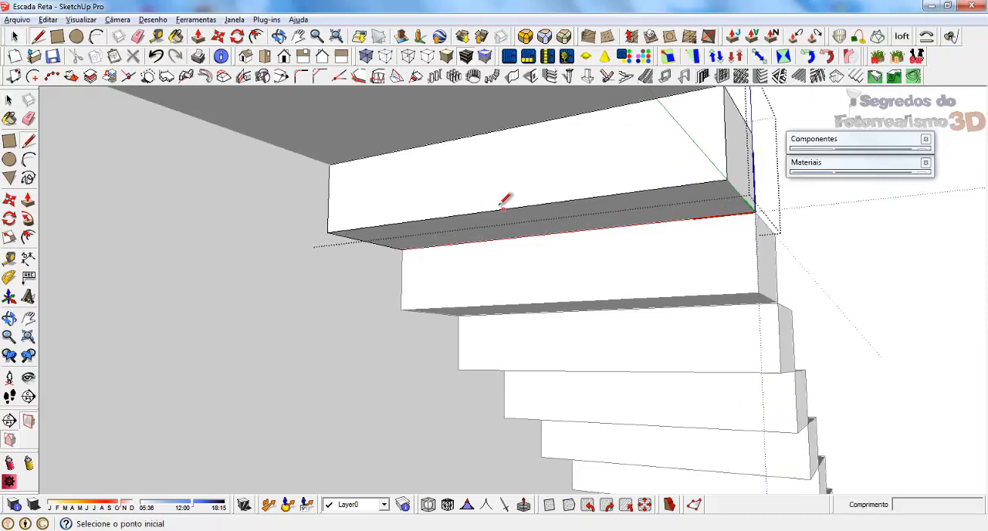
{"action": "left_click", "coordinate": [492, 210]}
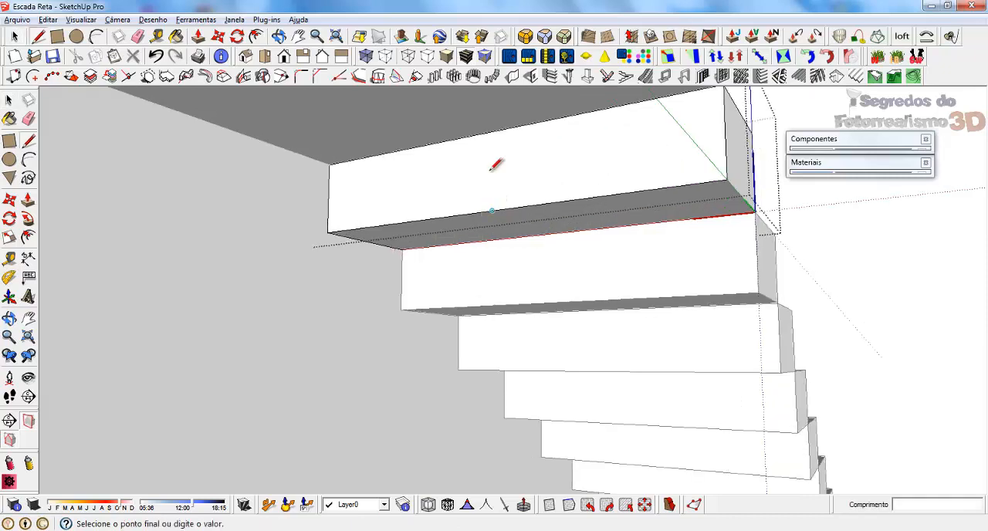
{"action": "left_click", "coordinate": [493, 131]}
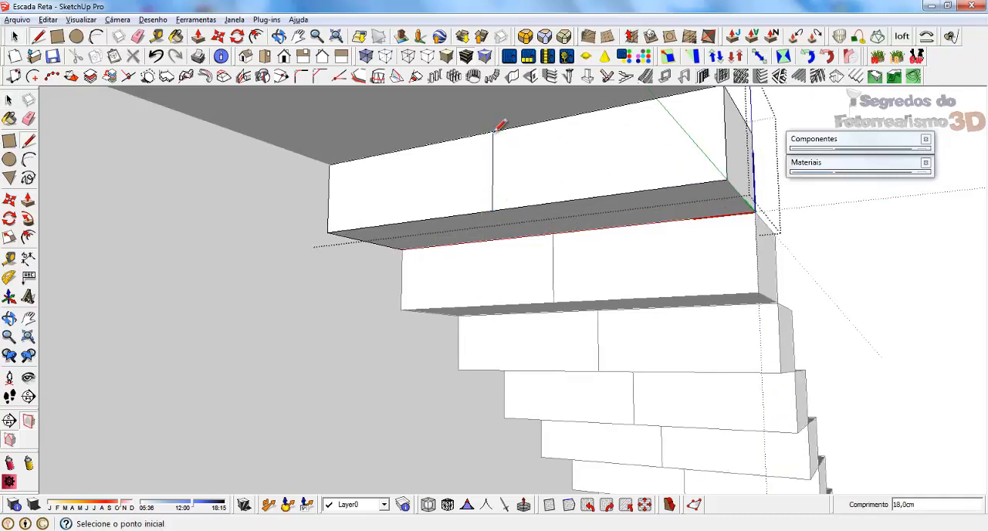
Draw a triangular face under the top step, from its centre line's lower end to the next step's centre line, with a 30 cm horizontal edge.
{"action": "left_click", "coordinate": [492, 210]}
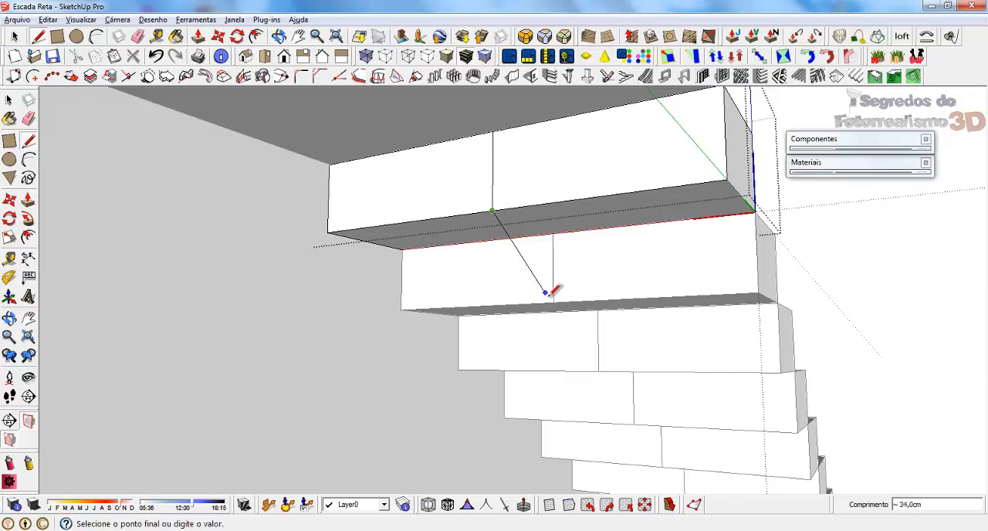
{"action": "mouse_move", "coordinate": [557, 297]}
{"action": "middle_mouse_down"}
{"action": "mouse_move", "coordinate": [394, 317]}
{"action": "mouse_move", "coordinate": [468, 302]}
{"action": "middle_mouse_up"}
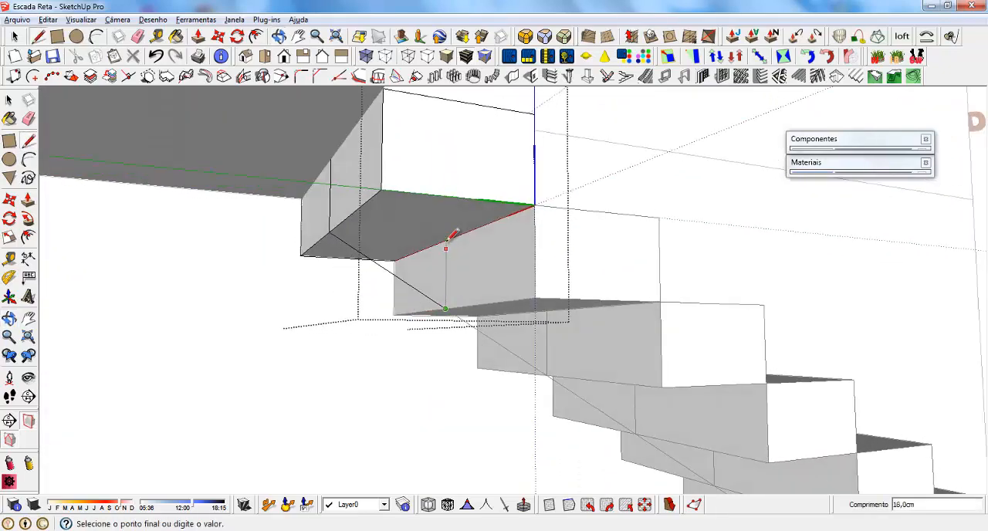
{"action": "left_click", "coordinate": [328, 231]}
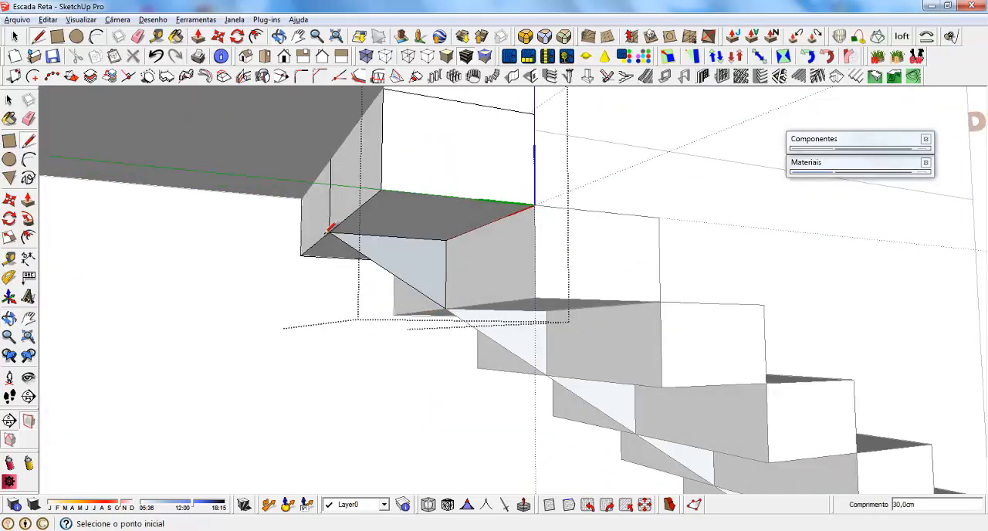
Add a 6 cm deep sloped strip along the underside of the triangular face to give the beam its depth.
{"action": "middle_click_drag", "start_coordinate": [329, 232], "coordinate": [505, 277]}
{"action": "scroll", "coordinate": [445, 229], "scroll_direction": "up", "scroll_amount": 2}
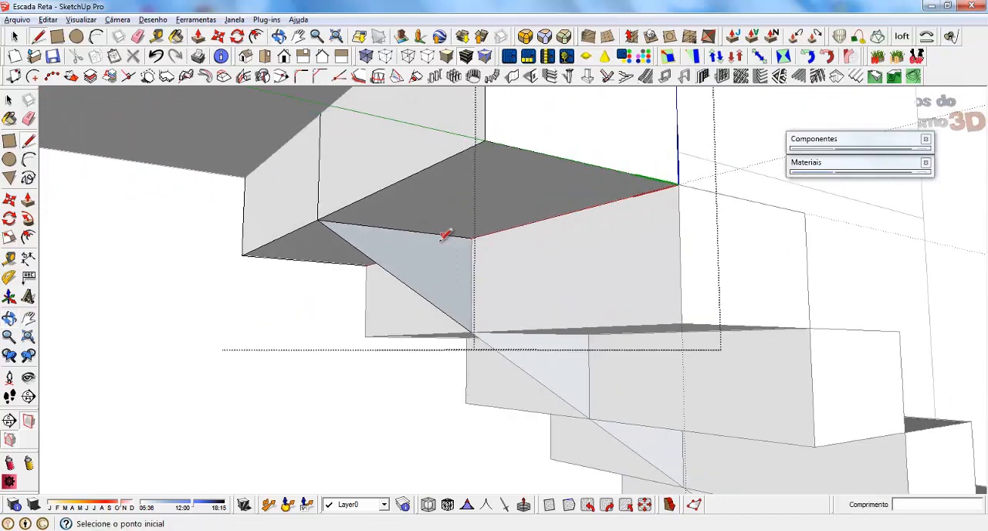
{"action": "mouse_move", "coordinate": [445, 231]}
{"action": "middle_mouse_down"}
{"action": "mouse_move", "coordinate": [653, 263]}
{"action": "mouse_move", "coordinate": [554, 259]}
{"action": "mouse_move", "coordinate": [343, 279]}
{"action": "middle_mouse_up"}
{"action": "left_click", "coordinate": [283, 238]}
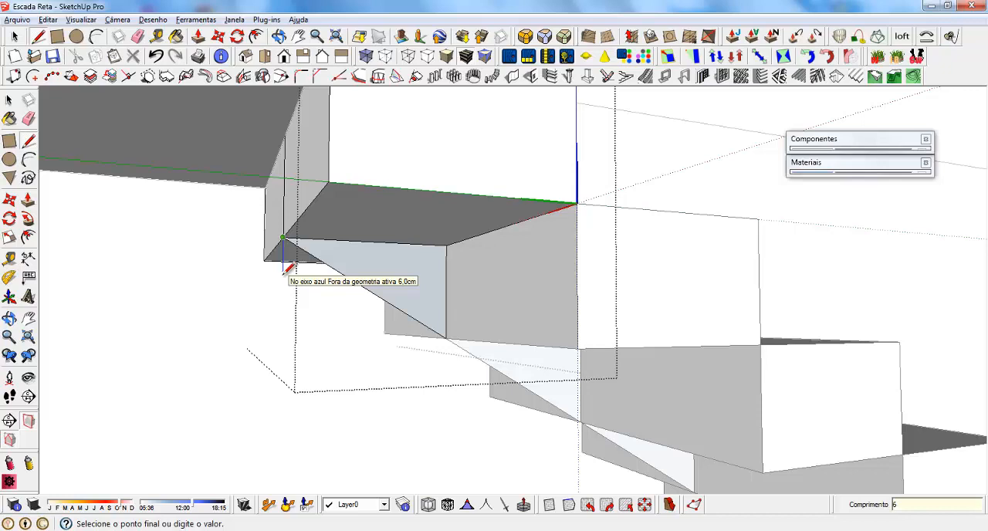
{"action": "type", "text": "6"}
{"action": "key", "text": "Return"}
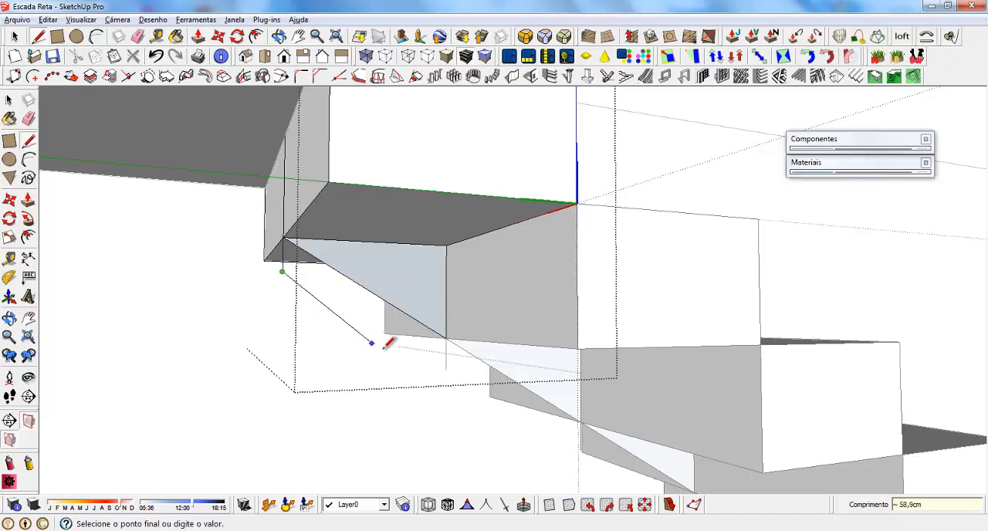
{"action": "left_click", "coordinate": [447, 368]}
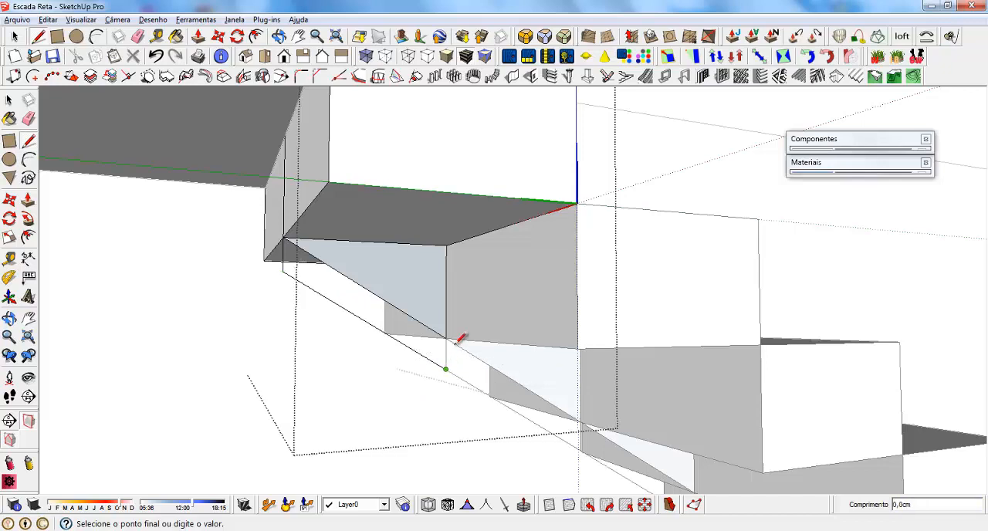
{"action": "left_click", "coordinate": [448, 337]}
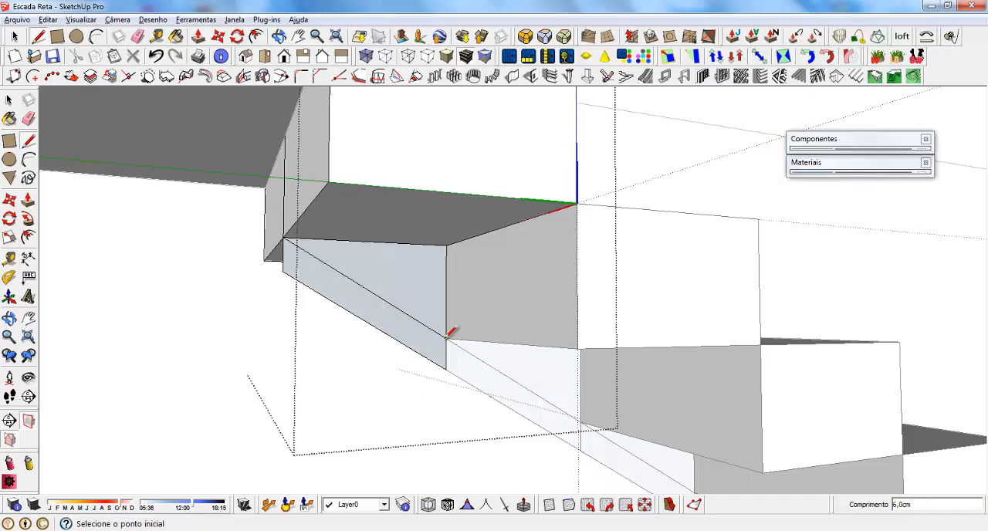
Retrace the beam profile's lower sloped edge and end edge, and remove the diagonal line dividing the profile.
{"action": "key", "text": "space"}
{"action": "key", "text": "l"}
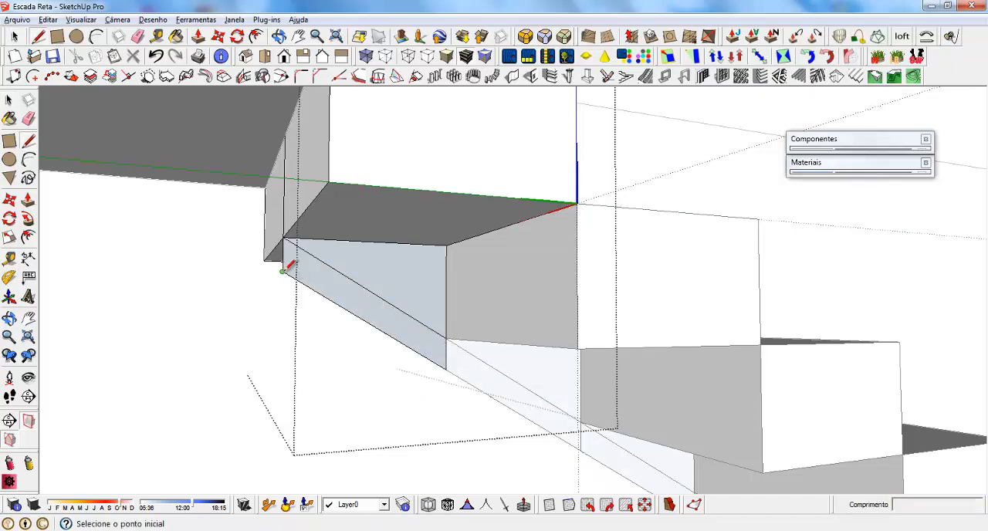
{"action": "left_click", "coordinate": [282, 266]}
{"action": "left_click", "coordinate": [446, 368]}
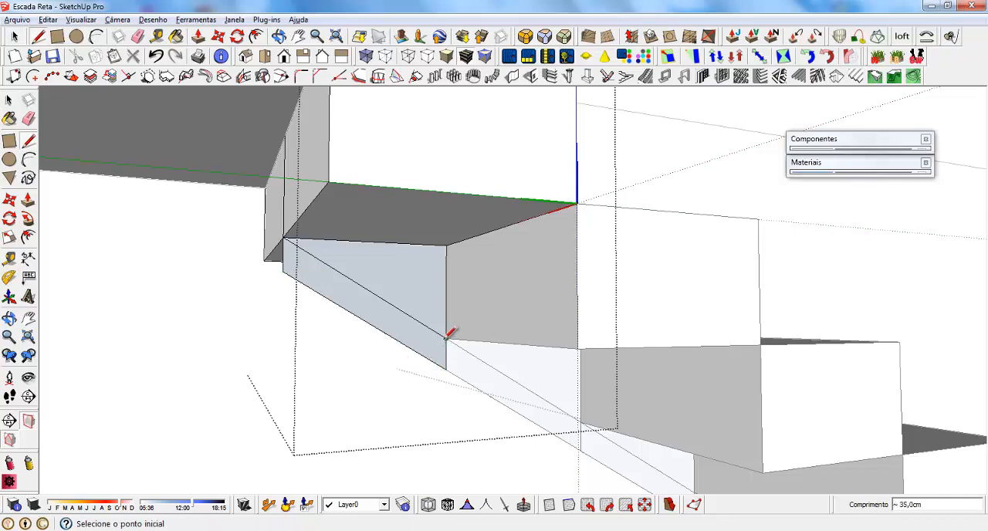
{"action": "left_click", "coordinate": [445, 369]}
{"action": "left_click", "coordinate": [448, 339]}
{"action": "key", "text": "space"}
Push/Pull the beam profile 7 cm outward on each side of the step's centre line.
{"action": "middle_click_drag", "start_coordinate": [359, 280], "coordinate": [463, 282]}
{"action": "key", "text": "p"}
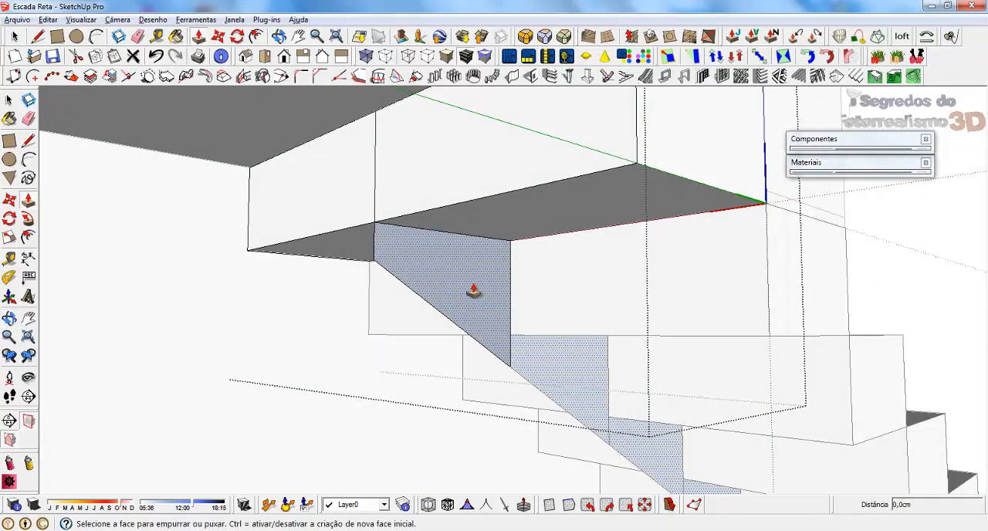
{"action": "left_click", "coordinate": [473, 291]}
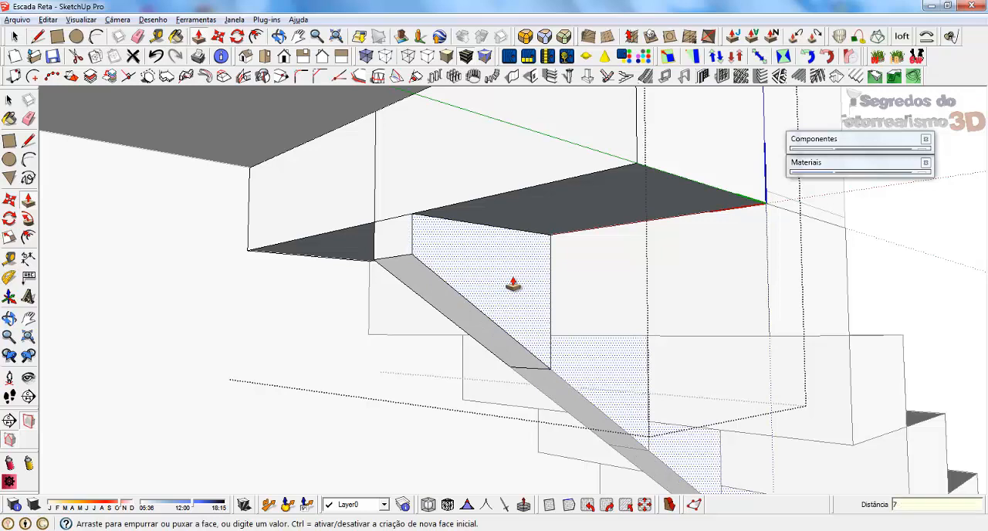
{"action": "middle_click_drag", "start_coordinate": [513, 283], "coordinate": [743, 273]}
{"action": "left_click", "coordinate": [646, 265]}
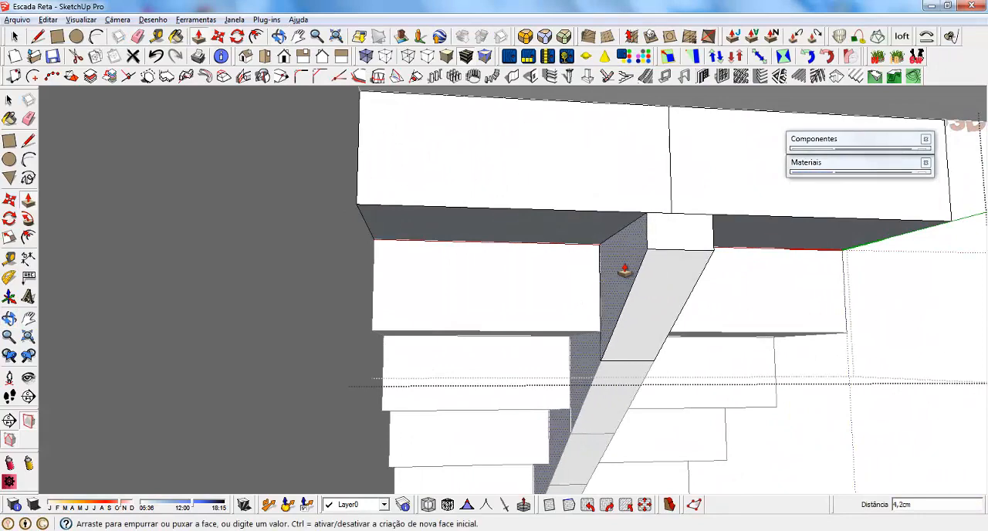
{"action": "type", "text": "7"}
{"action": "key", "text": "Return"}
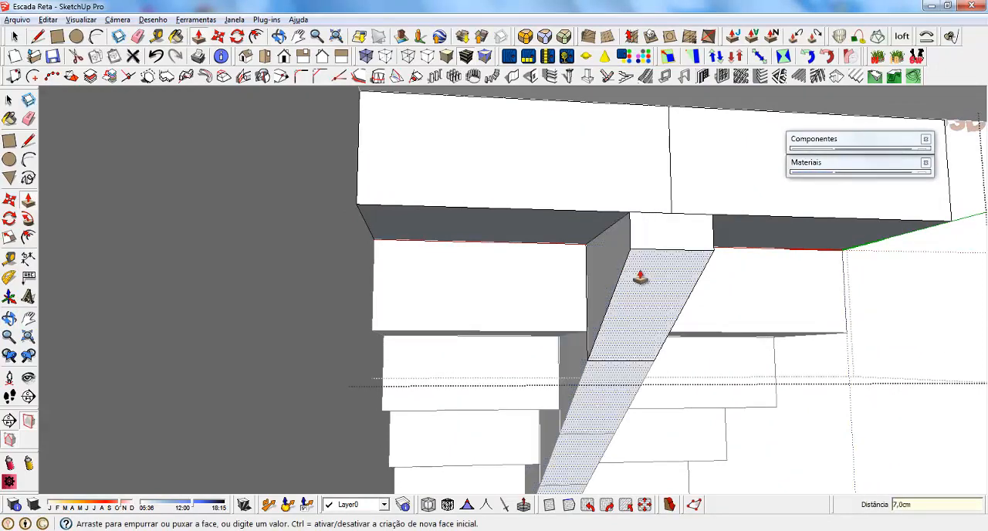
Push the top face of the step component down 17 cm to thin the treads.
{"action": "middle_click_drag", "start_coordinate": [641, 279], "coordinate": [457, 326]}
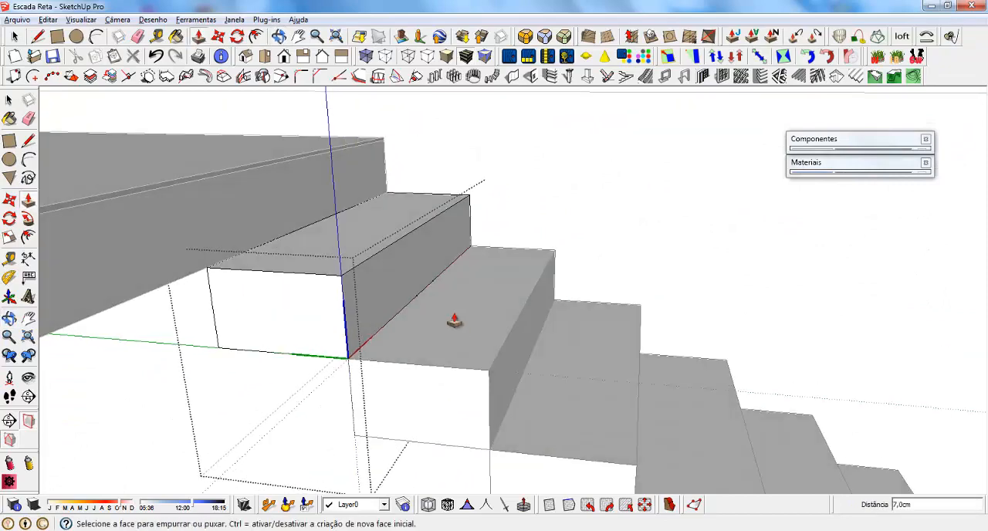
{"action": "left_click", "coordinate": [322, 245]}
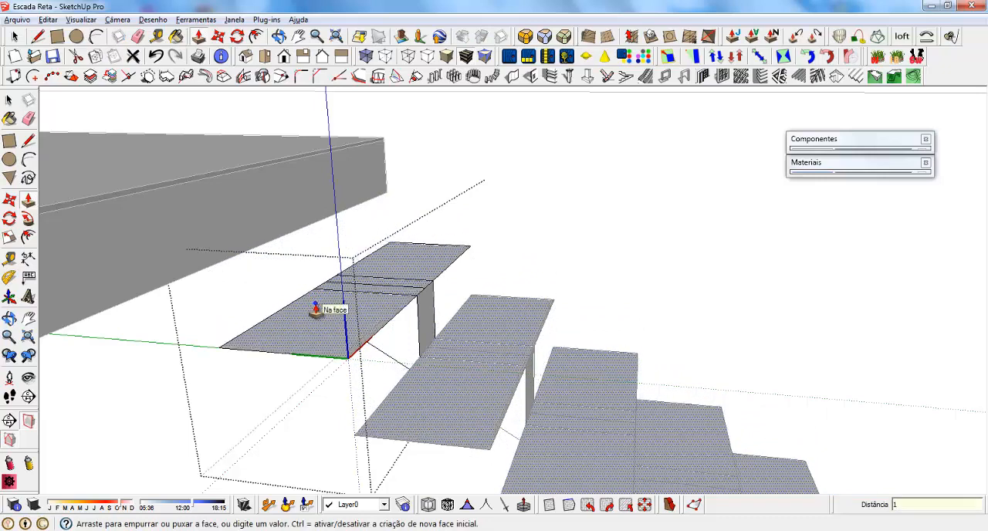
{"action": "key", "text": "Return"}
{"action": "mouse_move", "coordinate": [537, 393]}
{"action": "middle_mouse_down"}
{"action": "mouse_move", "coordinate": [514, 301]}
{"action": "mouse_move", "coordinate": [628, 352]}
{"action": "mouse_move", "coordinate": [425, 319]}
{"action": "mouse_move", "coordinate": [419, 286]}
{"action": "middle_mouse_up"}
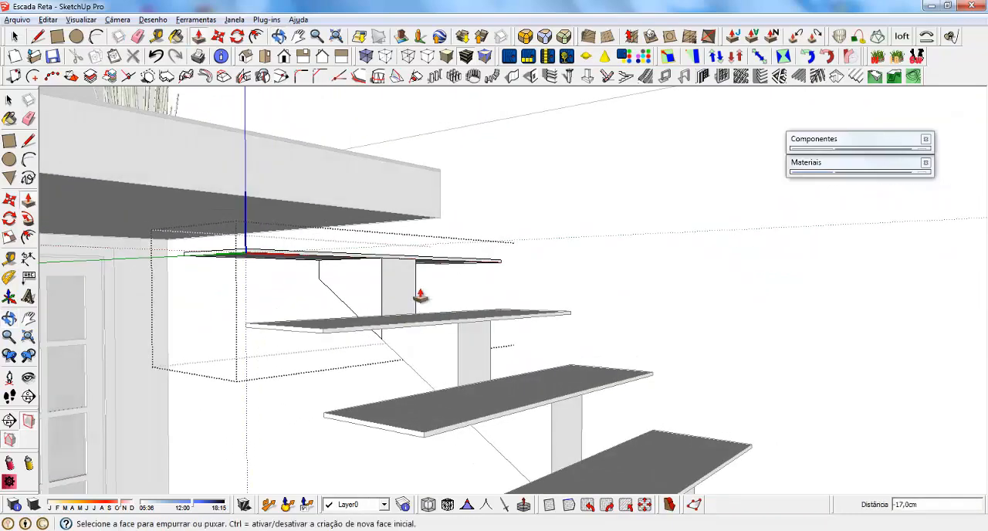
Pull the top face of the thin tread up 3.5 cm to thicken the treads.
{"action": "middle_click_drag", "start_coordinate": [458, 213], "coordinate": [366, 343]}
{"action": "left_click", "coordinate": [366, 343]}
{"action": "left_click", "coordinate": [663, 230]}
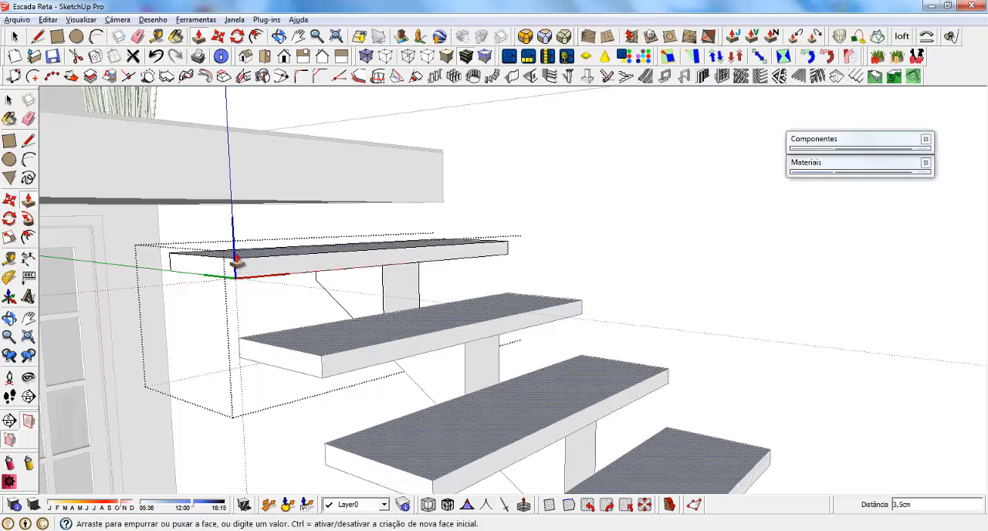
{"action": "scroll", "coordinate": [416, 221], "scroll_direction": "down", "scroll_amount": 8}
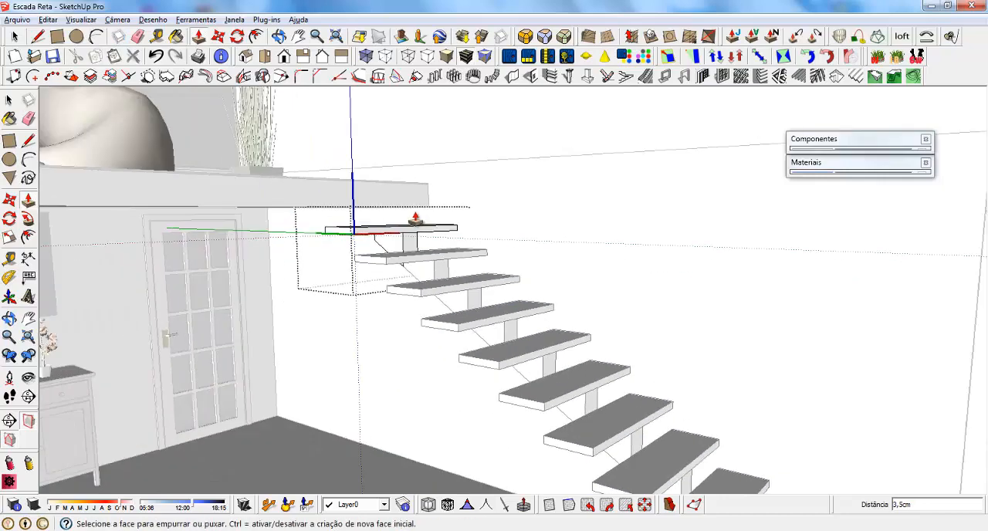
Start measuring the tread's thickness, and undo the last two changes to the step's top face.
{"action": "middle_click_drag", "start_coordinate": [372, 303], "coordinate": [287, 168]}
{"action": "scroll", "coordinate": [378, 219], "scroll_direction": "up", "scroll_amount": 8}
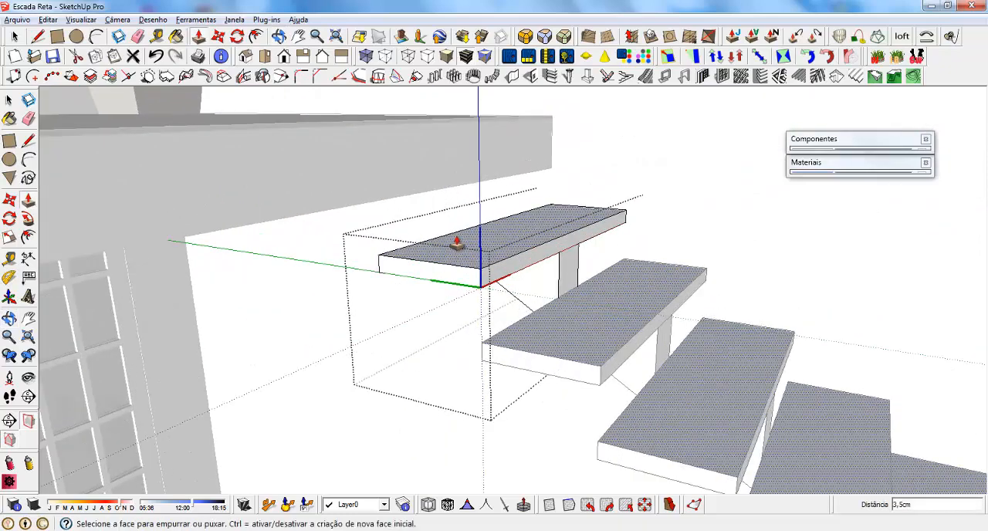
{"action": "key", "text": "t"}
{"action": "left_click", "coordinate": [485, 275]}
{"action": "key", "text": "space"}
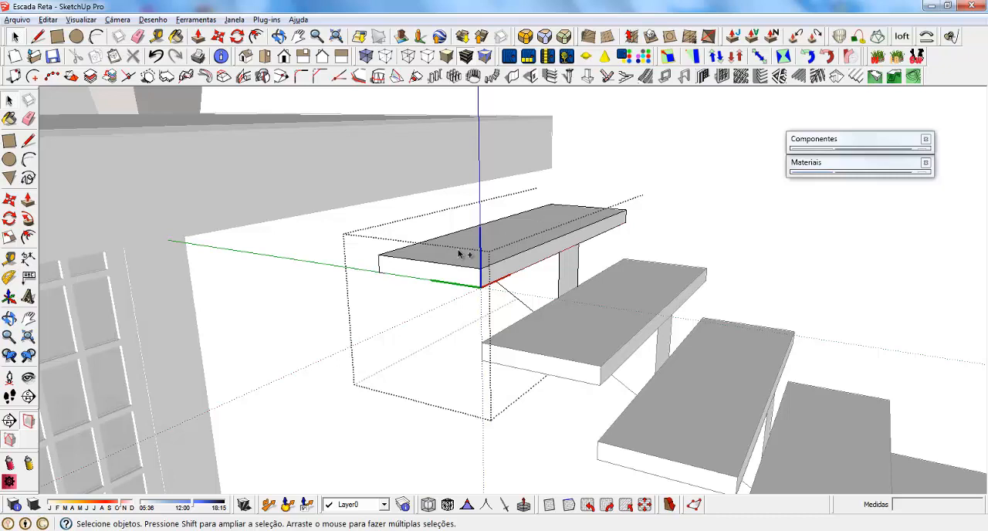
{"action": "key", "text": "ctrl+z"}
{"action": "key", "text": "ctrl+z"}
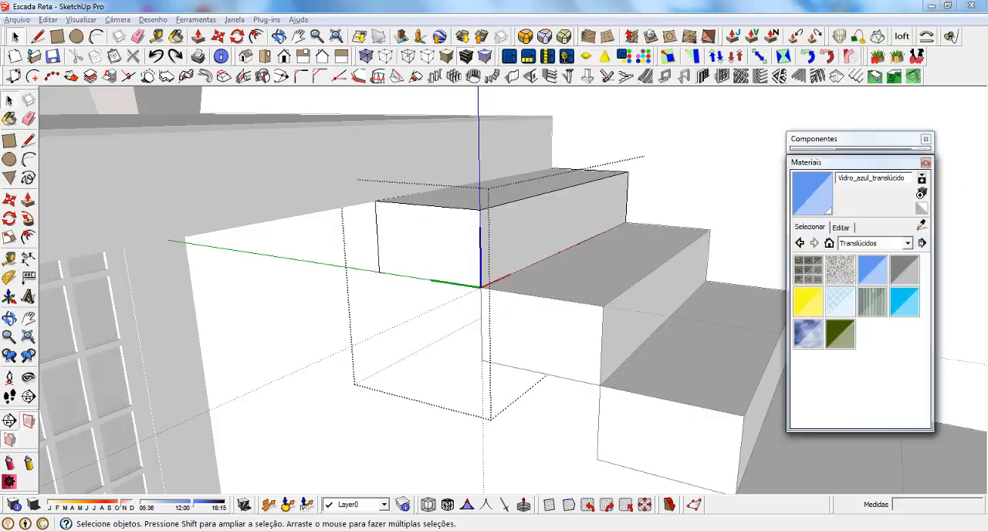
Paint the top face of the step component with Madeira_piso_claro from the Madeiras materials and leave component editing.
{"action": "left_click", "coordinate": [845, 162]}
{"action": "left_click", "coordinate": [908, 243]}
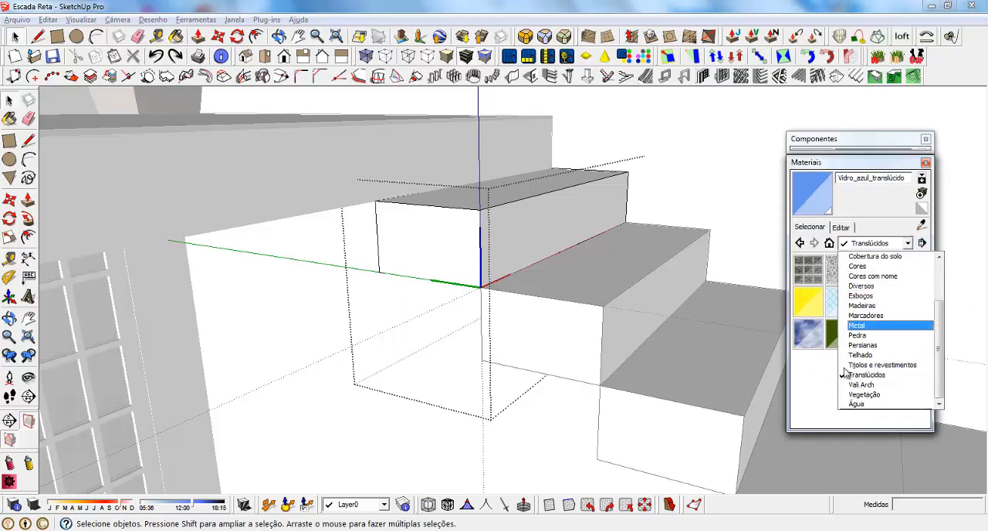
{"action": "left_click", "coordinate": [862, 305]}
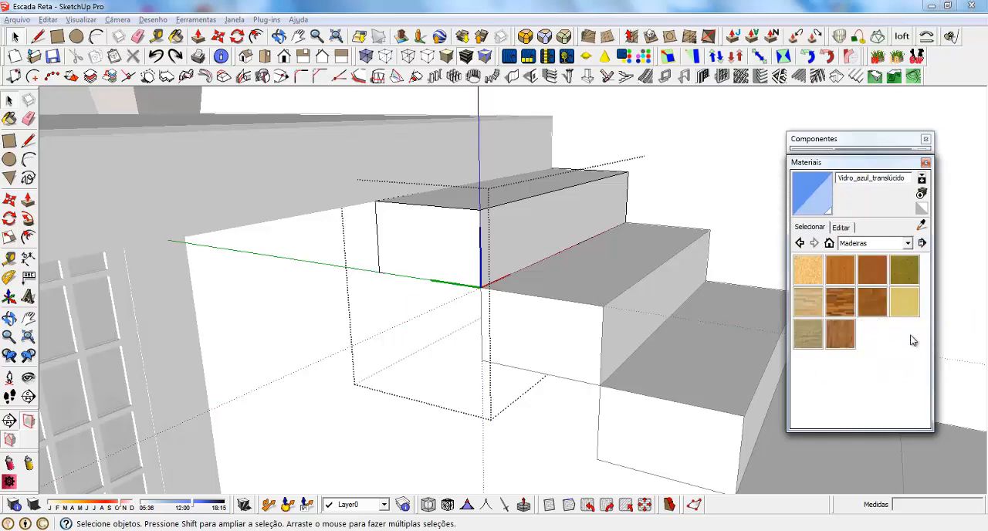
{"action": "left_click", "coordinate": [808, 302]}
{"action": "left_click", "coordinate": [478, 187]}
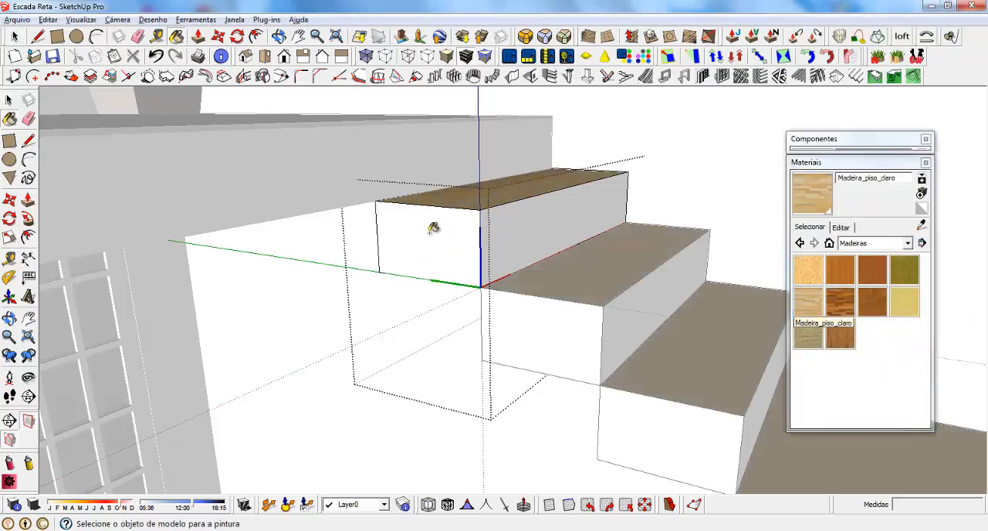
{"action": "key", "text": "o"}
{"action": "mouse_move", "coordinate": [313, 228]}
{"action": "middle_mouse_down"}
{"action": "mouse_move", "coordinate": [473, 227]}
{"action": "mouse_move", "coordinate": [396, 194]}
{"action": "middle_mouse_up"}
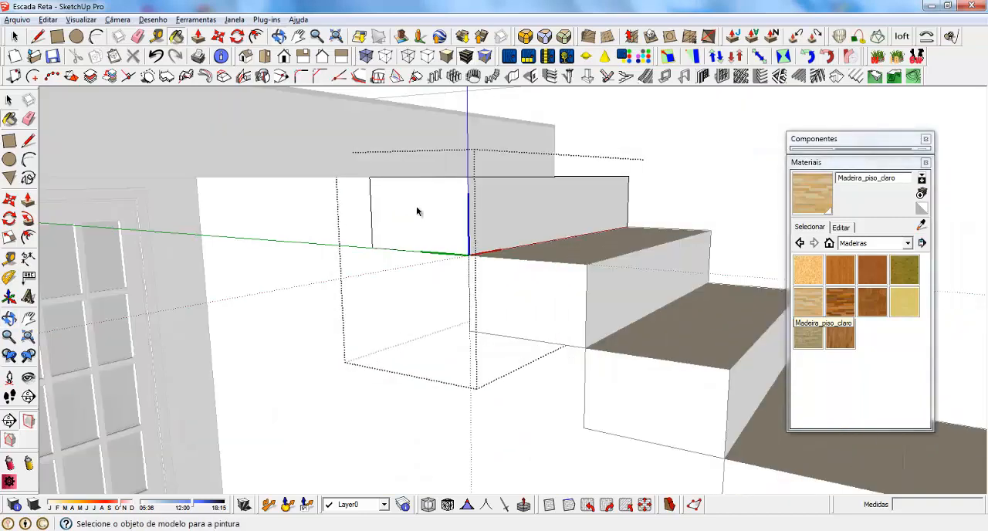
{"action": "key", "text": "space"}
{"action": "key", "text": "Escape"}
{"action": "middle_click_drag", "start_coordinate": [496, 206], "coordinate": [493, 291]}
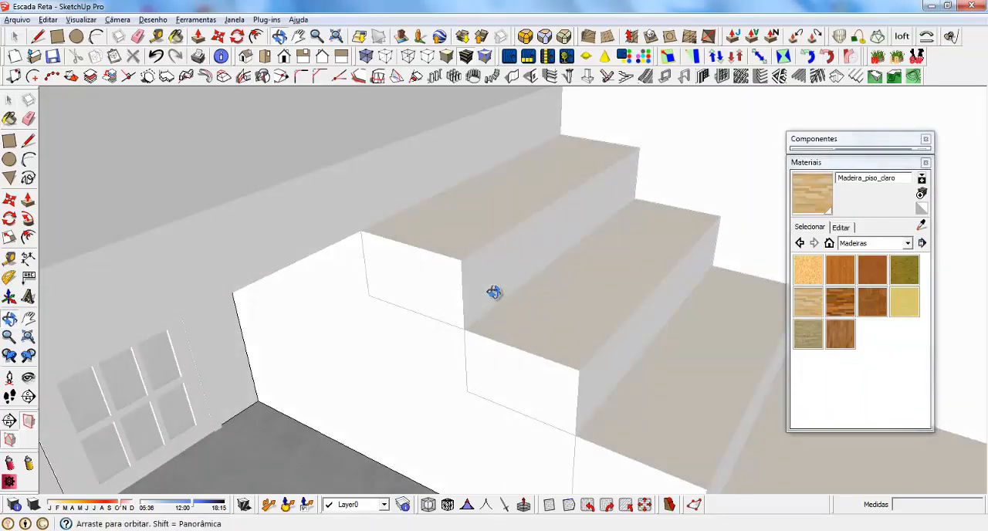
Open the top step's component for editing and paint its remaining faces with Madeira_piso_claro.
{"action": "scroll", "coordinate": [480, 257], "scroll_direction": "up", "scroll_amount": 2}
{"action": "left_click", "coordinate": [407, 273]}
{"action": "scroll", "coordinate": [422, 258], "scroll_direction": "down", "scroll_amount": 3}
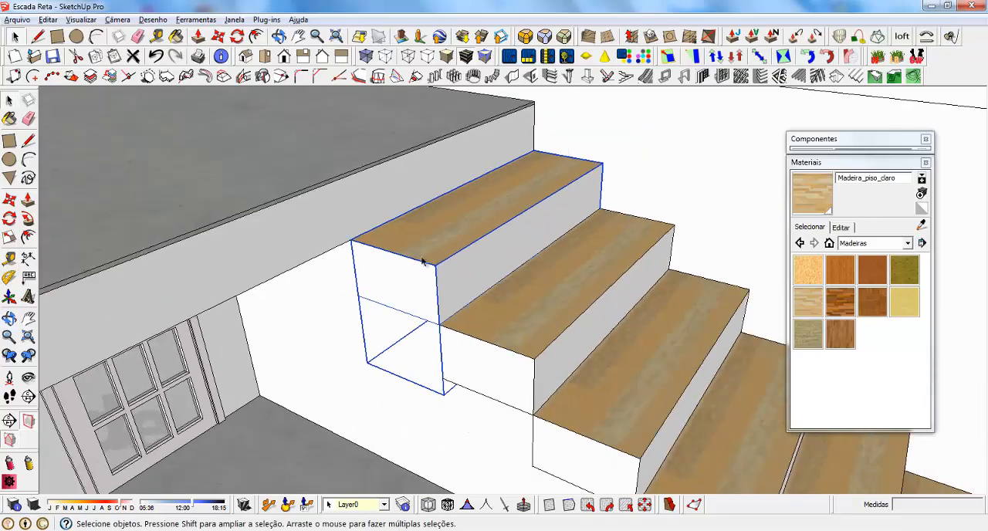
{"action": "triple_click", "coordinate": [405, 274]}
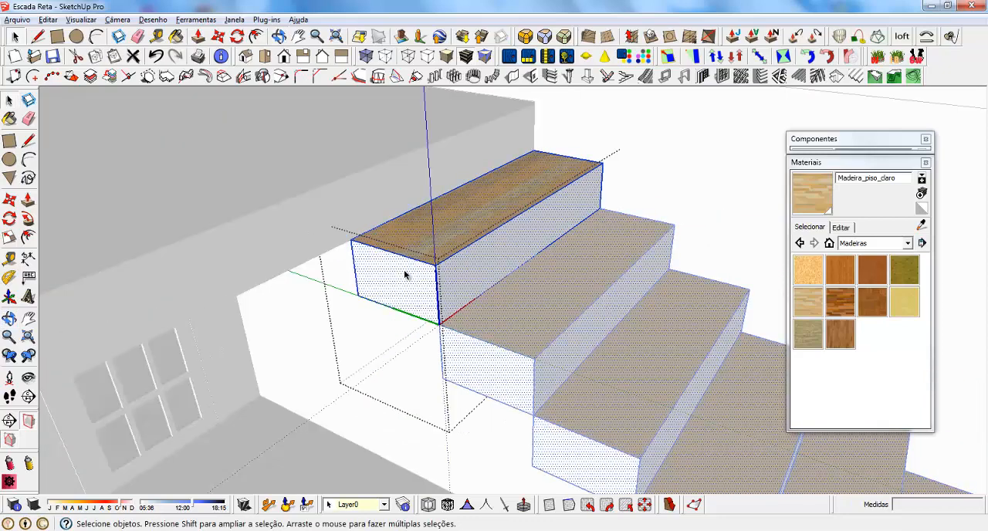
{"action": "left_click", "coordinate": [400, 276]}
{"action": "key", "text": "b"}
{"action": "left_click", "coordinate": [403, 276]}
{"action": "left_click", "coordinate": [466, 261]}
{"action": "mouse_move", "coordinate": [466, 258]}
{"action": "middle_mouse_down"}
{"action": "mouse_move", "coordinate": [470, 227]}
{"action": "mouse_move", "coordinate": [667, 160]}
{"action": "middle_mouse_up"}
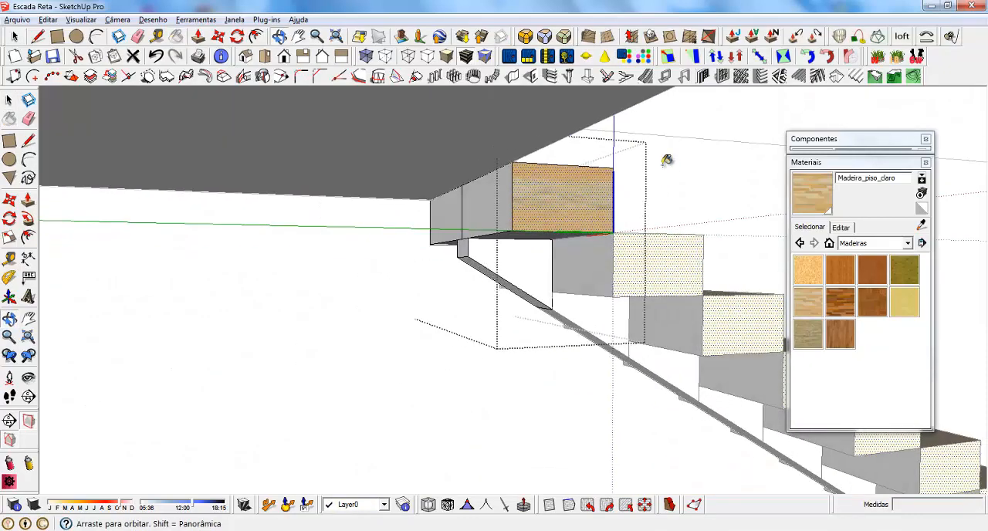
{"action": "left_click", "coordinate": [458, 198]}
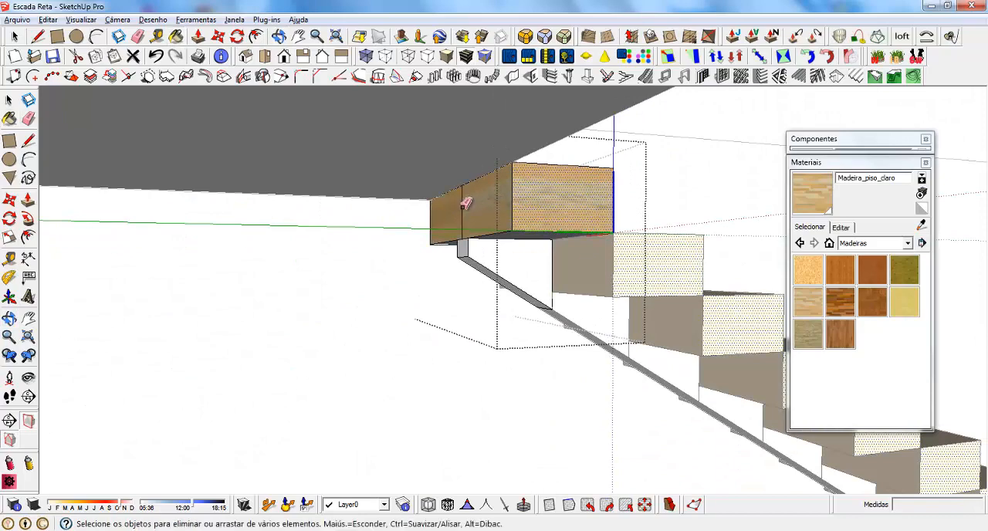
{"action": "middle_click_drag", "start_coordinate": [580, 282], "coordinate": [345, 308]}
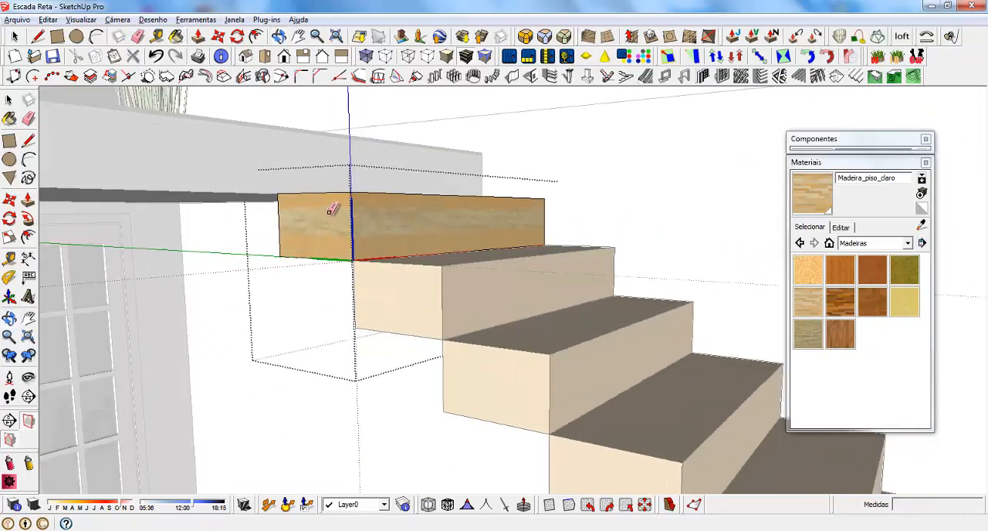
Push the top face of the step component down to thin the wood-finished treads.
{"action": "middle_click_drag", "start_coordinate": [332, 210], "coordinate": [393, 301]}
{"action": "key", "text": "p"}
{"action": "left_click", "coordinate": [366, 211]}
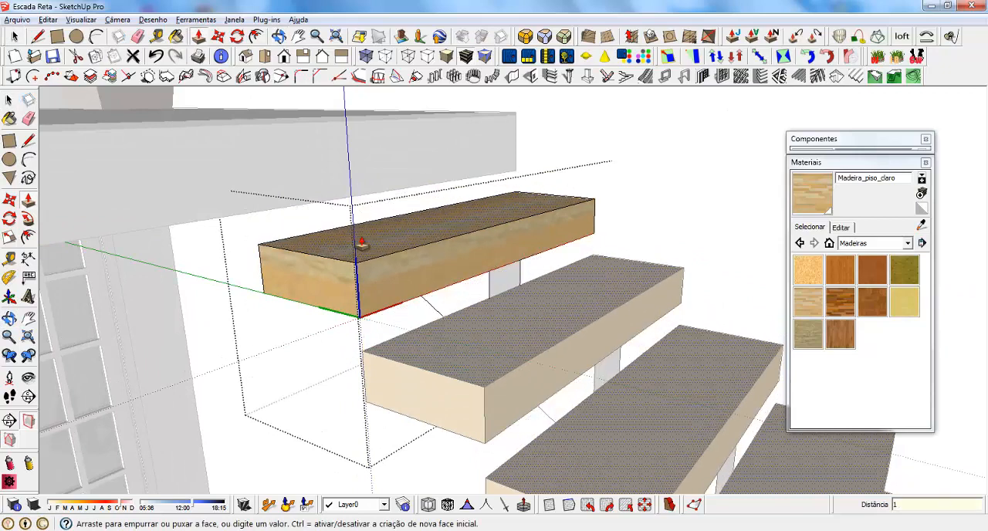
{"action": "key", "text": "Return"}
Start measuring the thinned tread from its lower front corner, and leave component editing.
{"action": "key", "text": "t"}
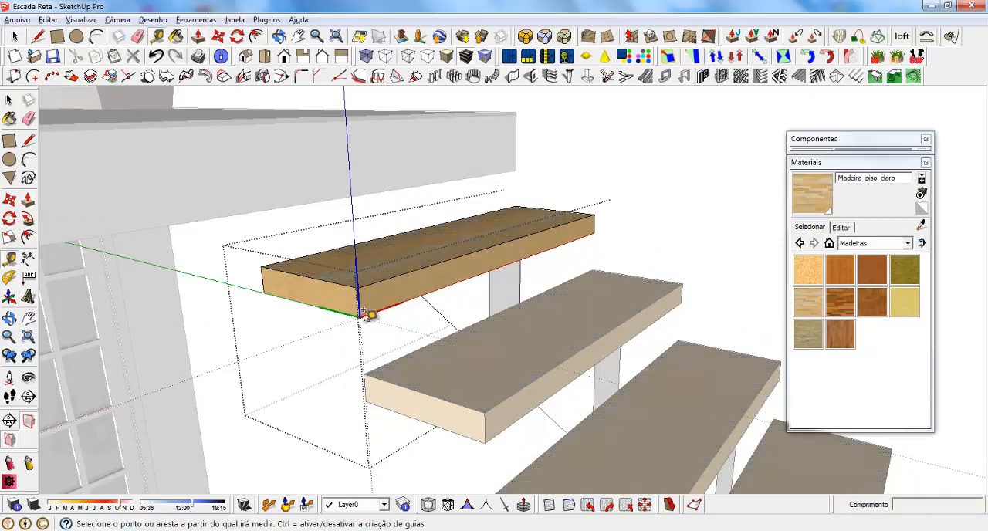
{"action": "left_click", "coordinate": [358, 315]}
{"action": "key", "text": "space"}
{"action": "scroll", "coordinate": [370, 166], "scroll_direction": "down", "scroll_amount": 5}
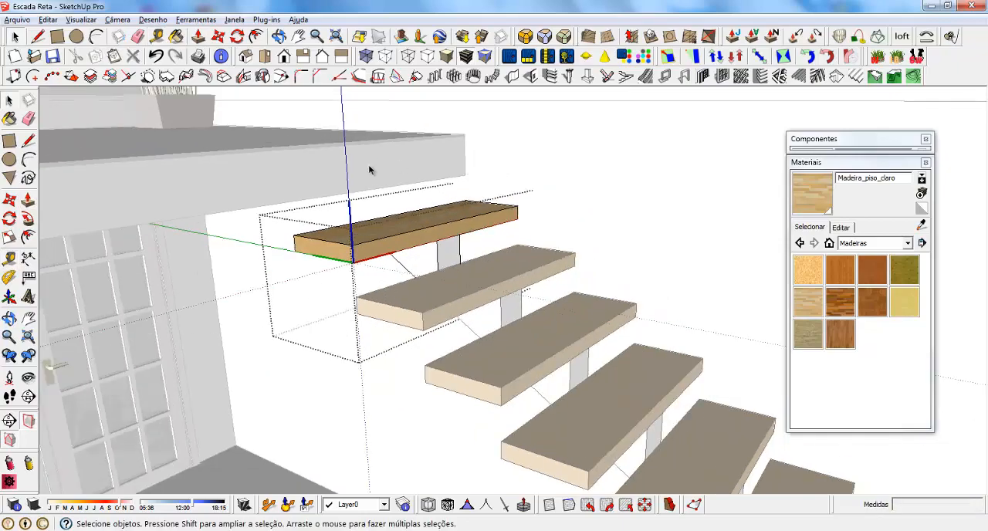
{"action": "middle_click_drag", "start_coordinate": [456, 294], "coordinate": [450, 230]}
{"action": "scroll", "coordinate": [501, 219], "scroll_direction": "down", "scroll_amount": 3}
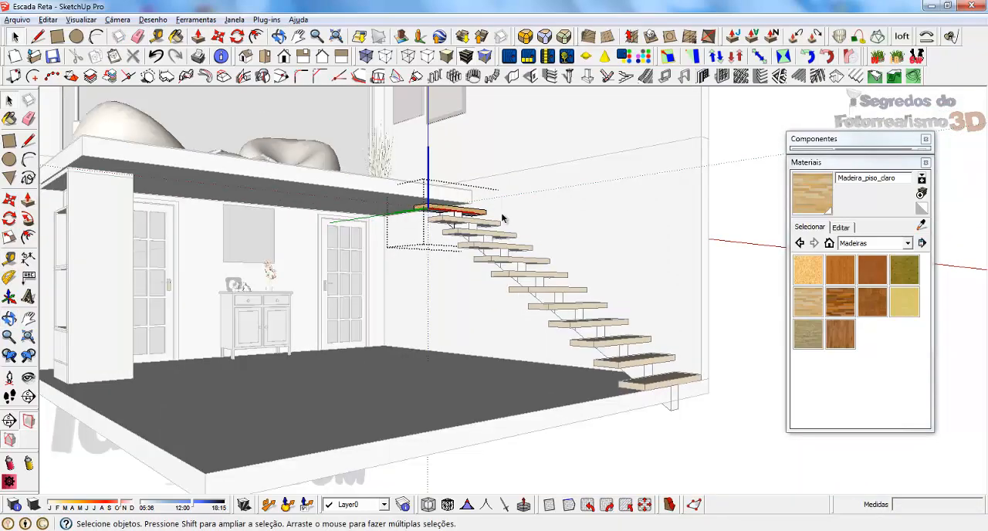
{"action": "left_click", "coordinate": [501, 219]}
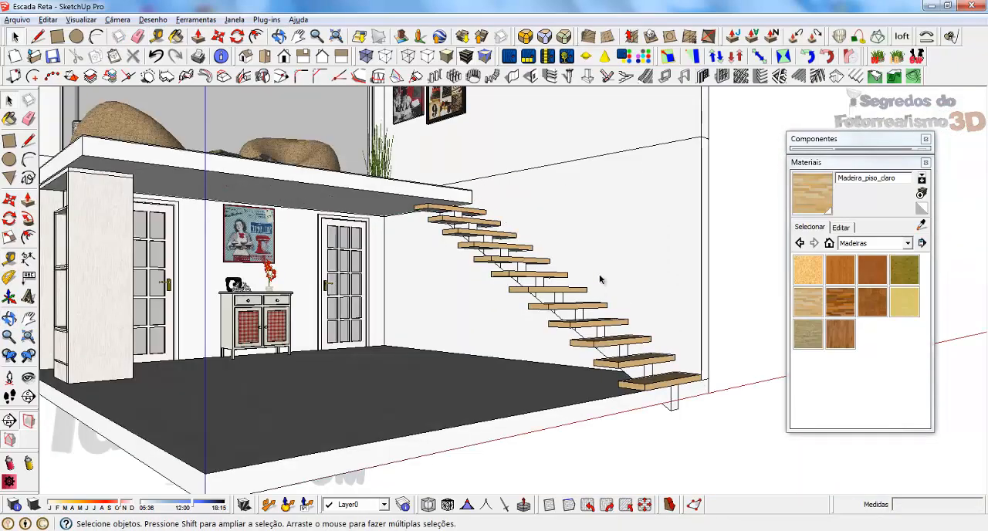
Select all the treads from the top of the stair to the bottom and combine them into one group.
{"action": "middle_click_drag", "start_coordinate": [600, 279], "coordinate": [541, 239]}
{"action": "scroll", "coordinate": [501, 232], "scroll_direction": "up", "scroll_amount": 4}
{"action": "left_click", "coordinate": [479, 235]}
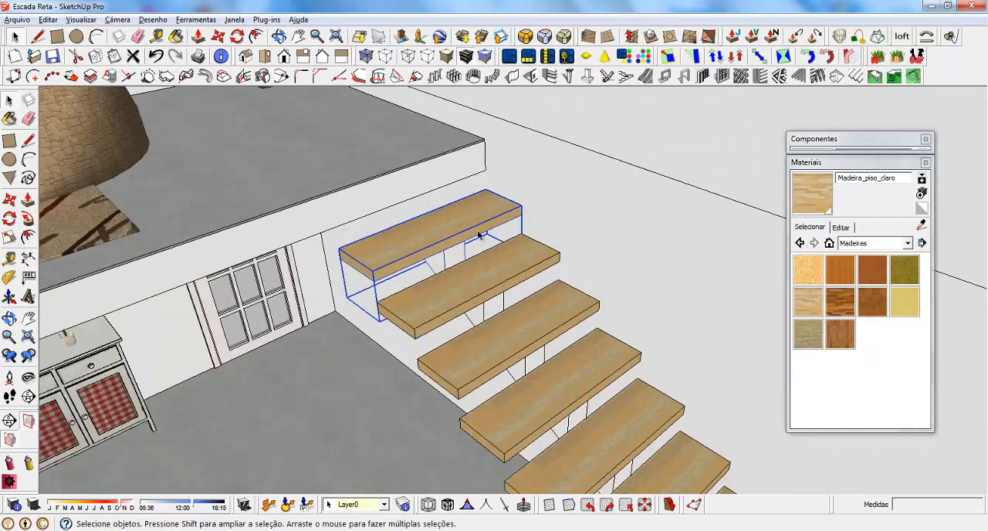
{"action": "left_click", "coordinate": [461, 281], "text": "ctrl"}
{"action": "left_click", "coordinate": [496, 342], "text": "ctrl"}
{"action": "left_click", "coordinate": [527, 396], "text": "ctrl"}
{"action": "scroll", "coordinate": [434, 88], "scroll_direction": "down", "scroll_amount": 3}
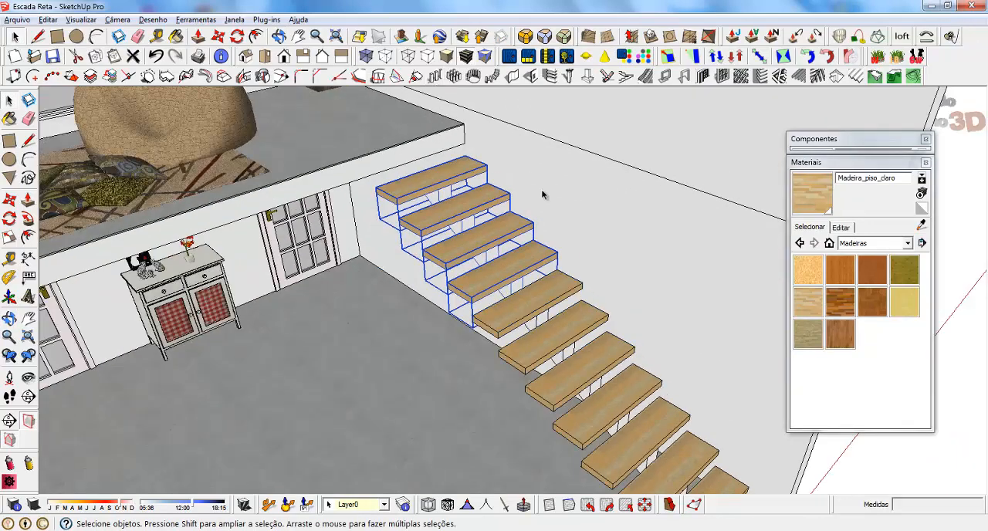
{"action": "left_click", "coordinate": [540, 313], "text": "ctrl"}
{"action": "left_click", "coordinate": [560, 344], "text": "ctrl"}
{"action": "left_click", "coordinate": [582, 380], "text": "ctrl"}
{"action": "left_click", "coordinate": [608, 413], "text": "ctrl"}
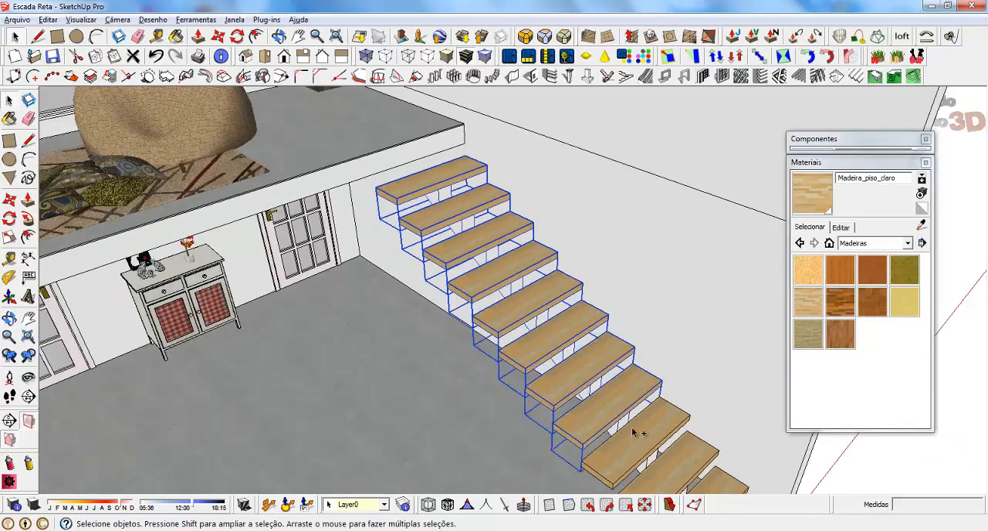
{"action": "left_click", "coordinate": [638, 440], "text": "ctrl"}
{"action": "left_click", "coordinate": [663, 467], "text": "ctrl"}
{"action": "scroll", "coordinate": [619, 445], "scroll_direction": "down", "scroll_amount": 3}
{"action": "scroll", "coordinate": [620, 445], "scroll_direction": "up", "scroll_amount": 3}
{"action": "left_click", "coordinate": [619, 348], "text": "ctrl"}
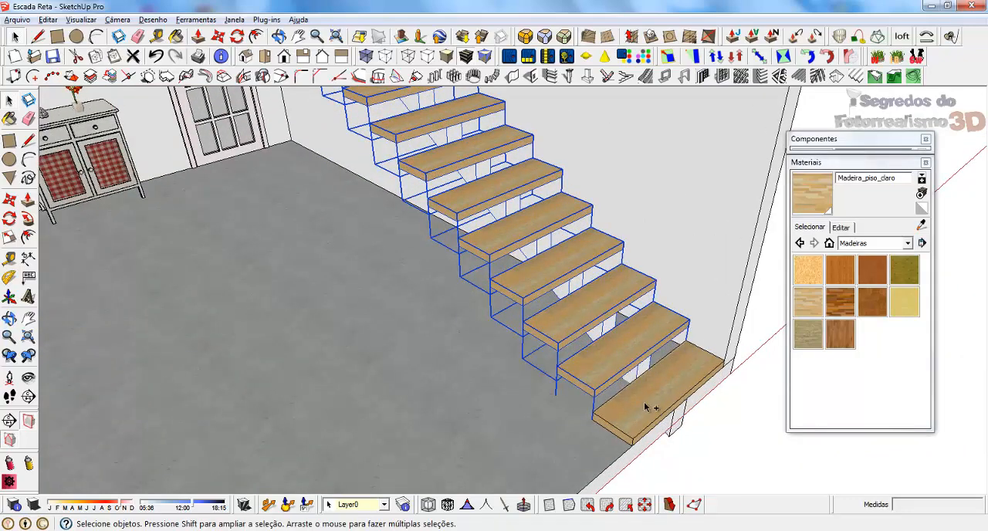
{"action": "left_click", "coordinate": [644, 401], "text": "ctrl"}
{"action": "right_click", "coordinate": [643, 401]}
{"action": "left_click", "coordinate": [708, 155]}
Move the tread group up so its top rear corner meets the lower corner of the upper floor slab.
{"action": "scroll", "coordinate": [593, 438], "scroll_direction": "down", "scroll_amount": 5}
{"action": "scroll", "coordinate": [428, 169], "scroll_direction": "up", "scroll_amount": 5}
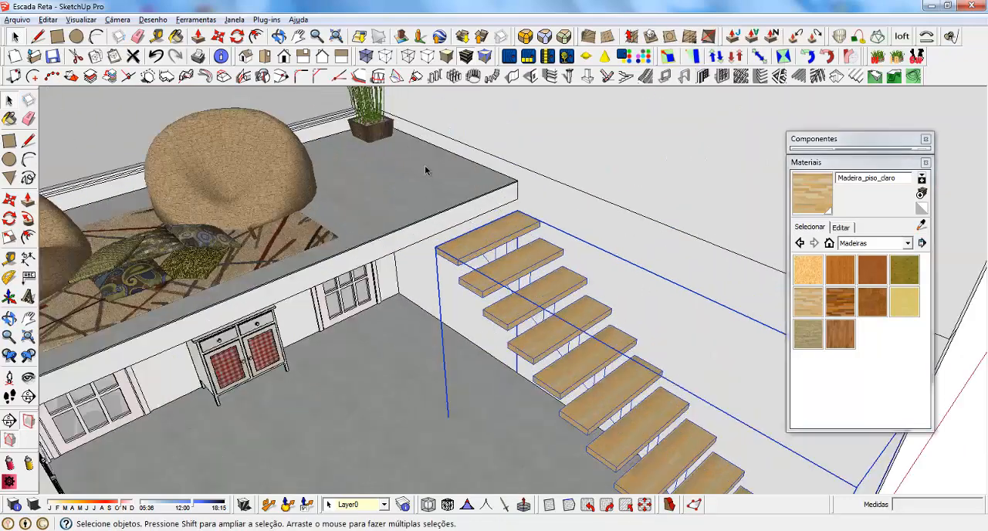
{"action": "scroll", "coordinate": [540, 233], "scroll_direction": "up", "scroll_amount": 2}
{"action": "key", "text": "m"}
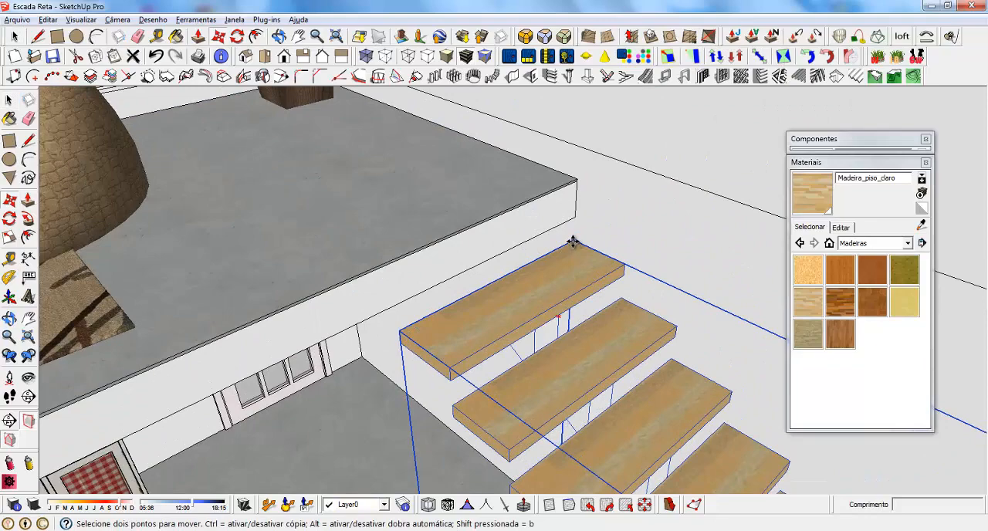
{"action": "left_click", "coordinate": [574, 244]}
{"action": "scroll", "coordinate": [408, 153], "scroll_direction": "down", "scroll_amount": 3}
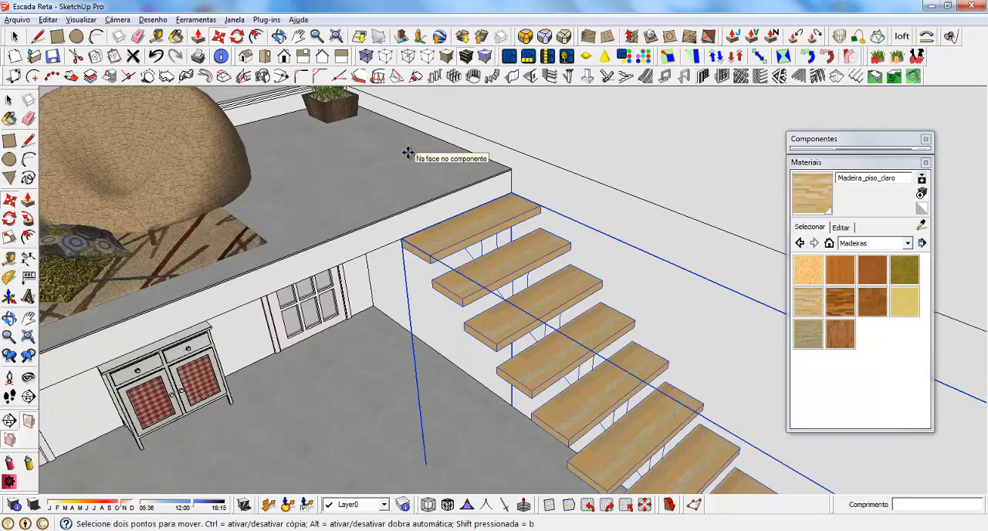
{"action": "middle_click_drag", "start_coordinate": [408, 154], "coordinate": [510, 135]}
{"action": "scroll", "coordinate": [496, 165], "scroll_direction": "down", "scroll_amount": 3}
{"action": "key", "text": "space"}
{"action": "middle_click_drag", "start_coordinate": [656, 319], "coordinate": [393, 202]}
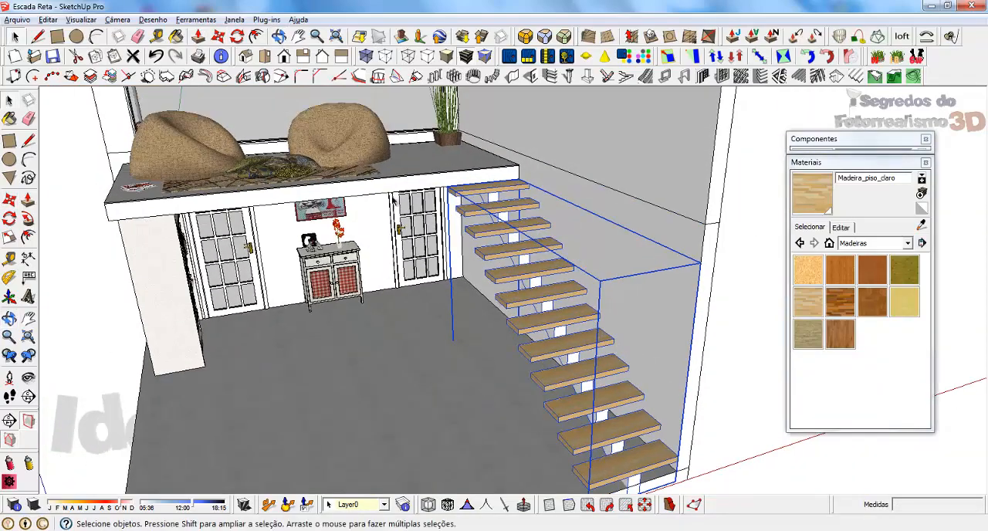
{"action": "scroll", "coordinate": [383, 187], "scroll_direction": "up", "scroll_amount": 2}
{"action": "middle_click_drag", "start_coordinate": [602, 225], "coordinate": [637, 169]}
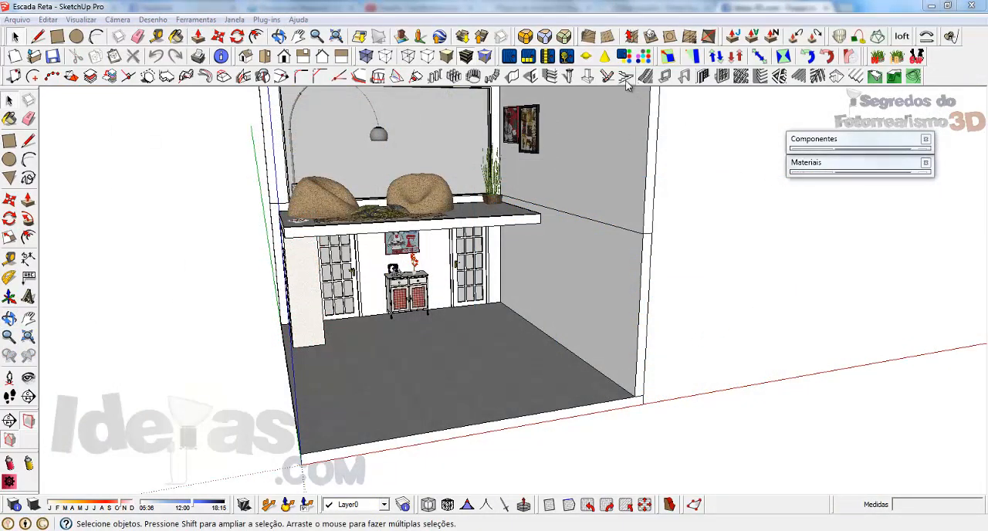
Open the 1001bit Create Staircases tool and look through all its staircase types, returning to type 1.
{"action": "left_click", "coordinate": [625, 80]}
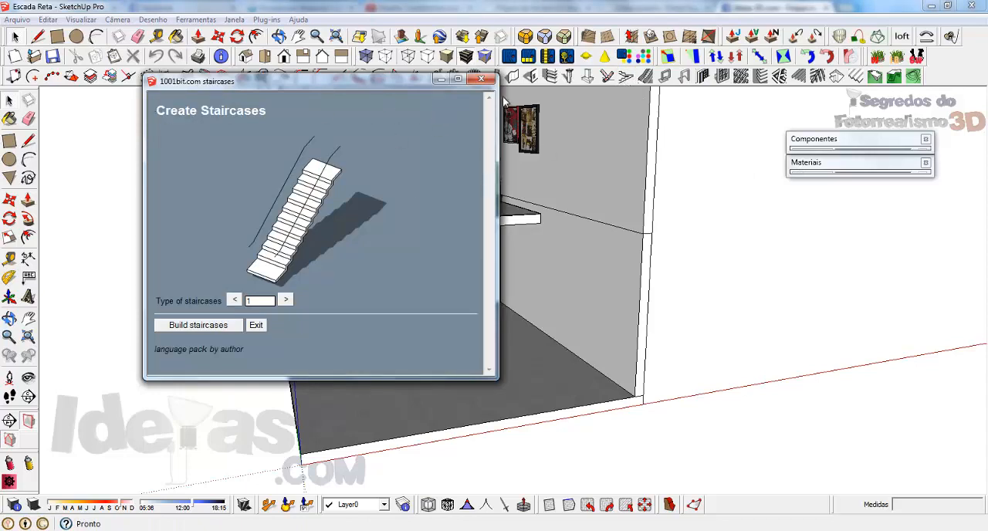
{"action": "left_click", "coordinate": [481, 79]}
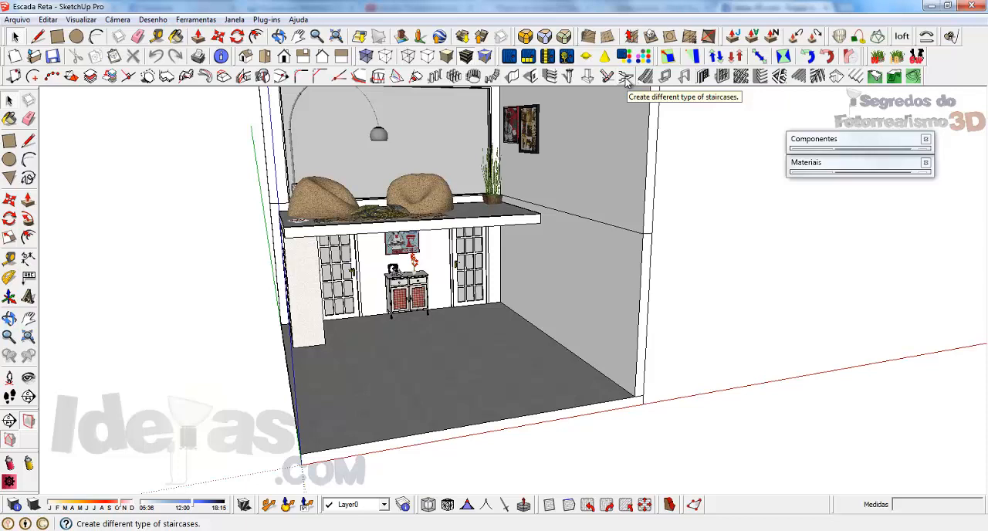
{"action": "left_click", "coordinate": [625, 78]}
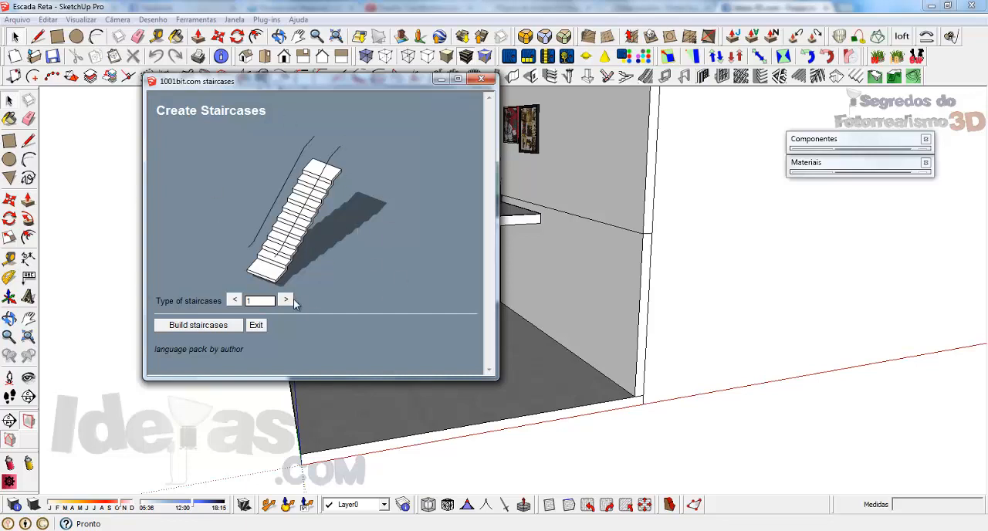
{"action": "left_click", "coordinate": [286, 300]}
{"action": "left_click", "coordinate": [286, 300]}
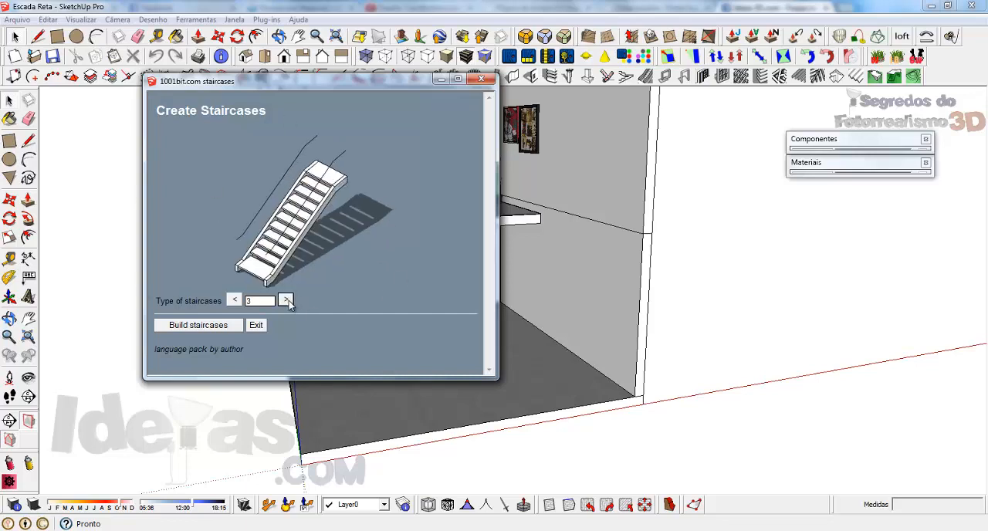
{"action": "left_click", "coordinate": [285, 300]}
{"action": "left_click", "coordinate": [286, 300]}
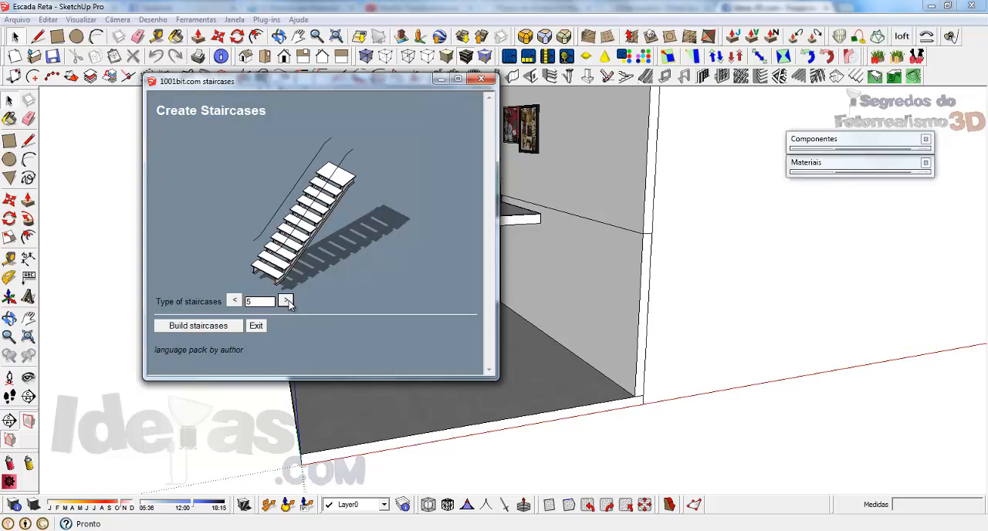
{"action": "left_click", "coordinate": [285, 300]}
{"action": "left_click", "coordinate": [286, 300]}
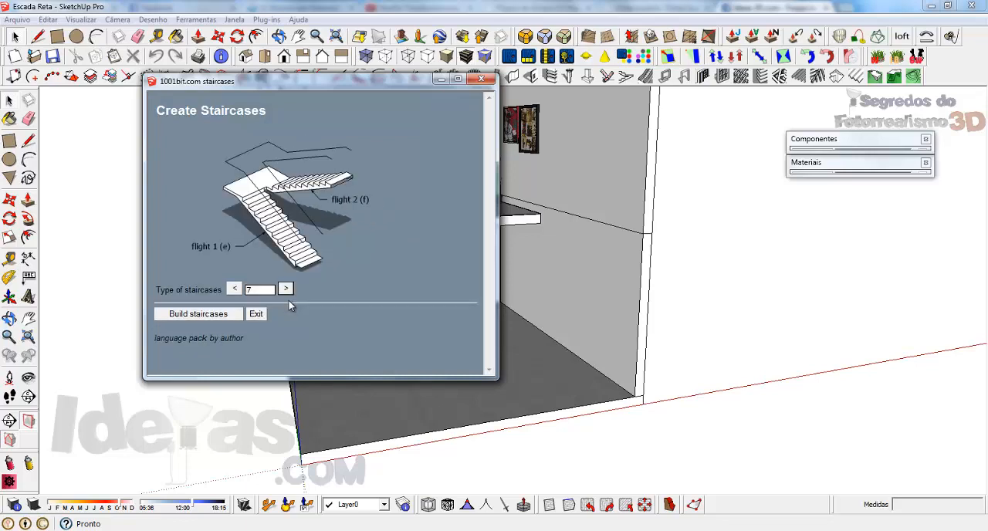
{"action": "left_click", "coordinate": [285, 290]}
{"action": "left_click", "coordinate": [286, 289]}
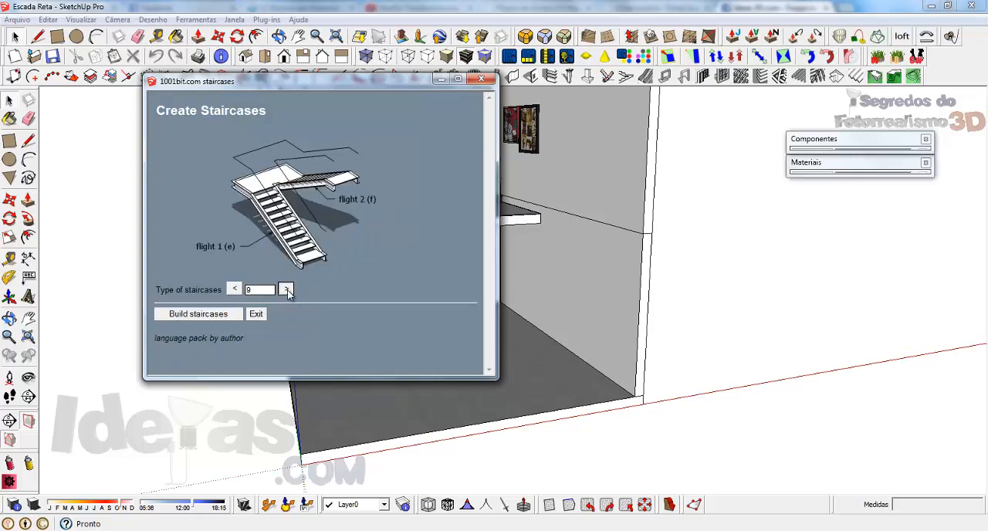
{"action": "left_click", "coordinate": [285, 289]}
{"action": "left_click", "coordinate": [286, 289]}
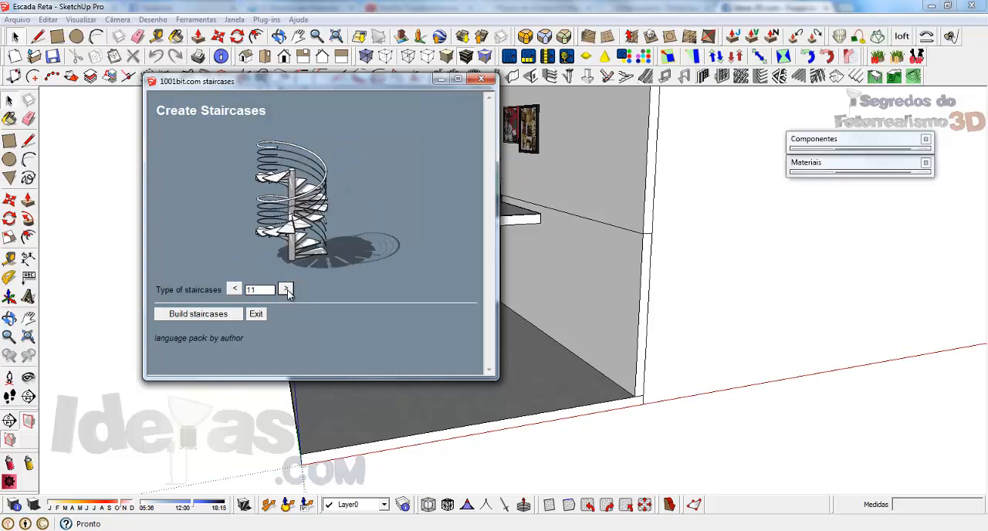
{"action": "left_click", "coordinate": [285, 290]}
{"action": "left_click", "coordinate": [285, 289]}
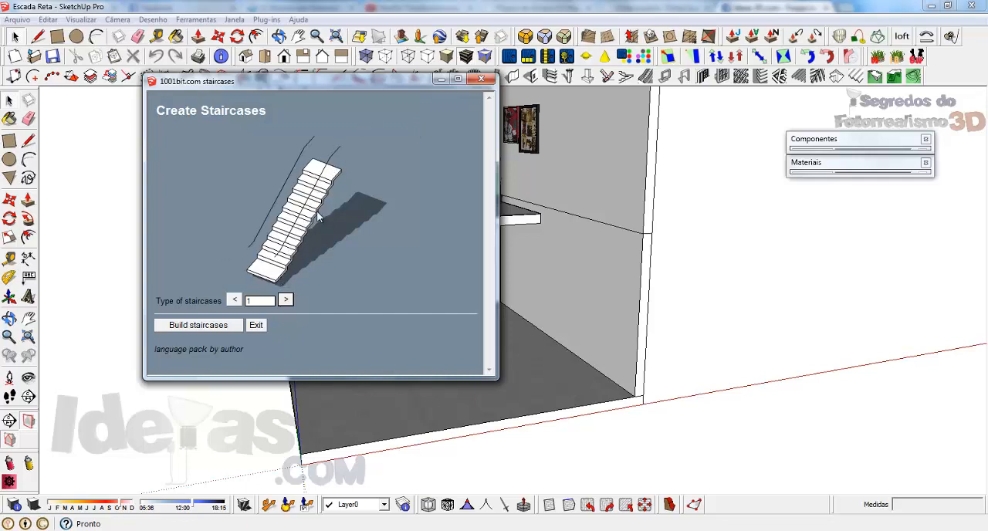
Build the type 1 single-flight staircase with a riser height of 18 and 12 risers.
{"action": "left_click", "coordinate": [211, 327]}
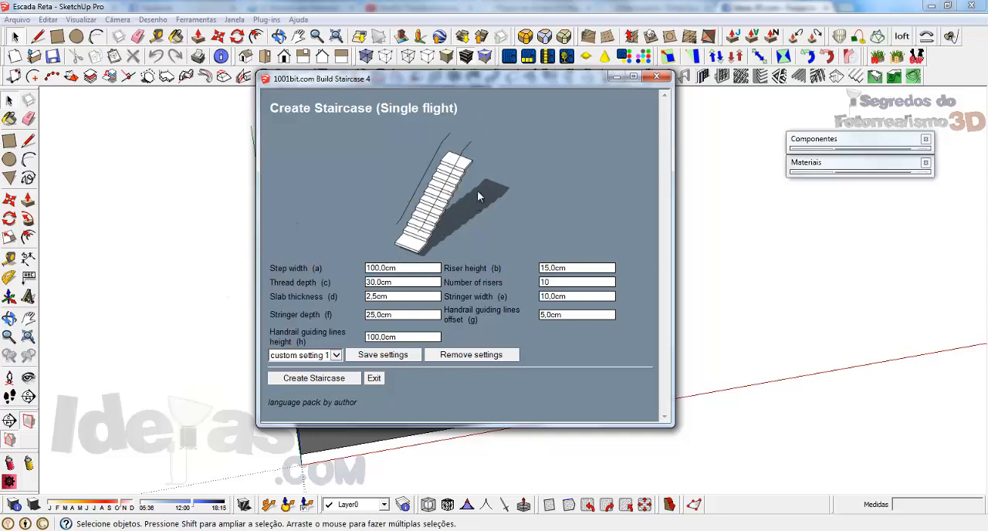
{"action": "left_click", "coordinate": [417, 267]}
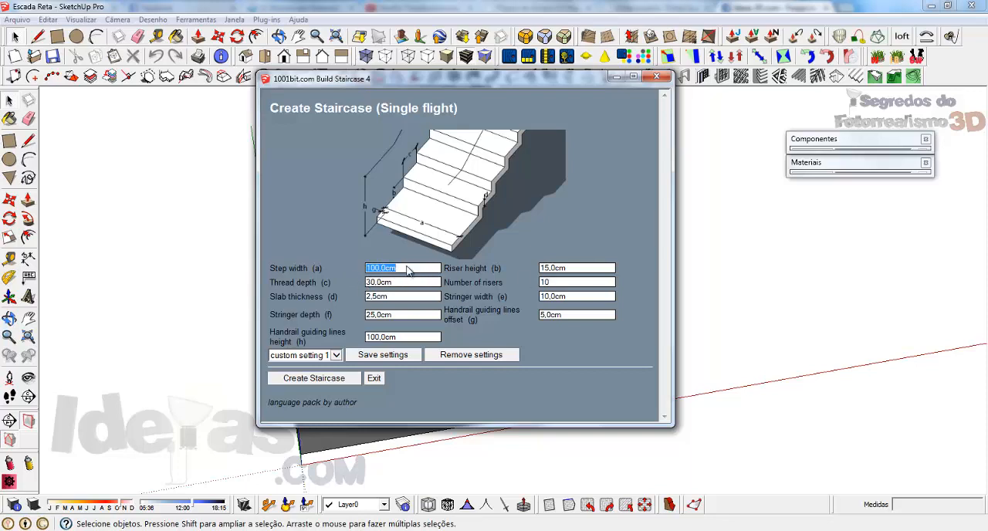
{"action": "left_click", "coordinate": [581, 267]}
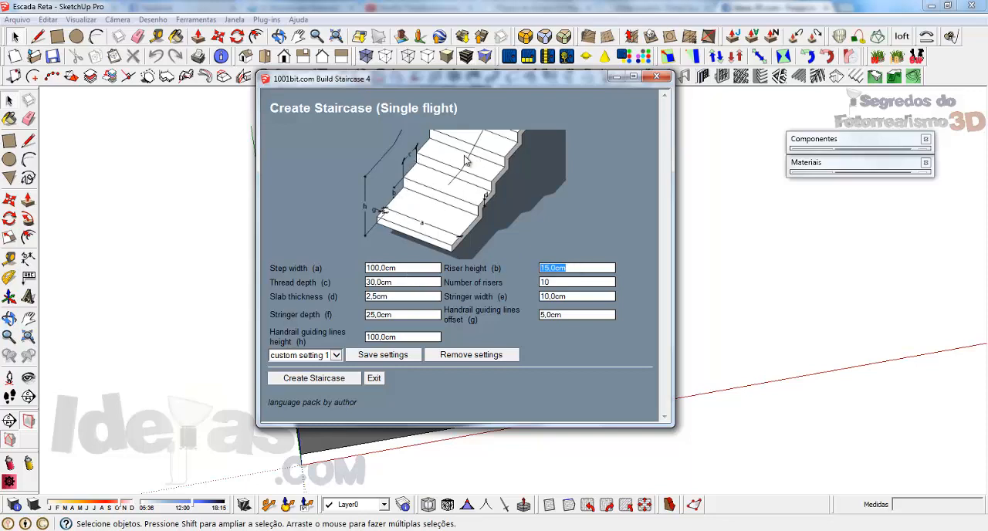
{"action": "type", "text": "18"}
{"action": "double_click", "coordinate": [407, 282]}
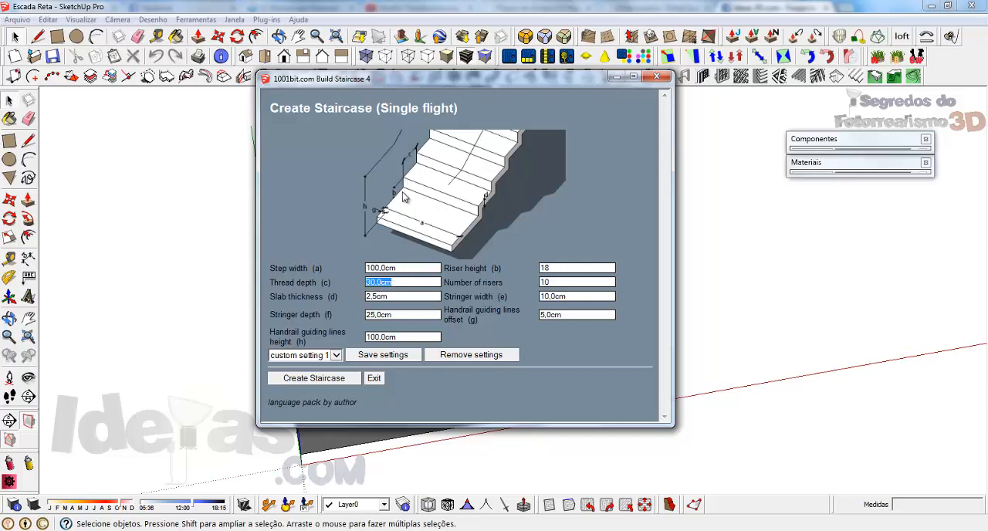
{"action": "double_click", "coordinate": [563, 283]}
{"action": "type", "text": "12"}
Set the slab thickness to 15 and start creating the single-flight staircase.
{"action": "double_click", "coordinate": [408, 298]}
{"action": "left_click", "coordinate": [408, 299]}
{"action": "double_click", "coordinate": [396, 296]}
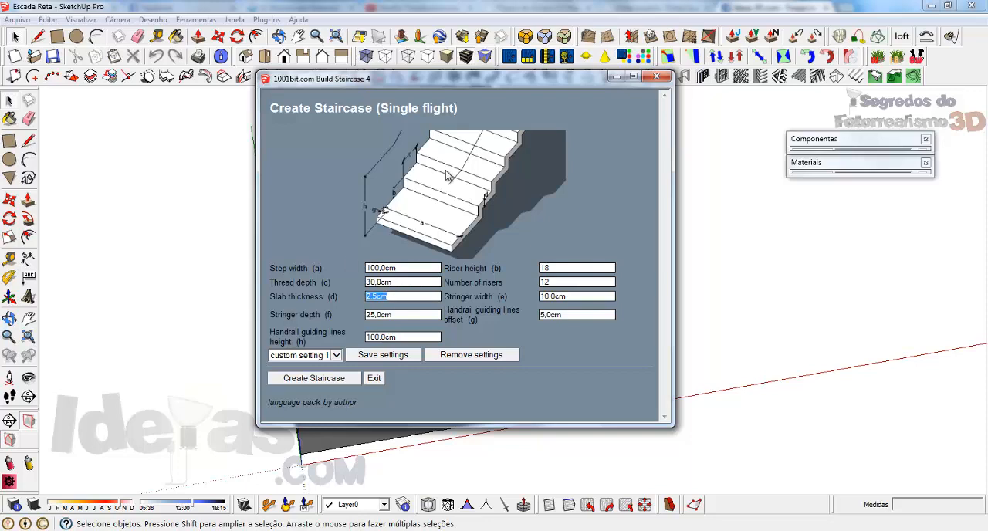
{"action": "type", "text": "5"}
{"action": "key", "text": "Tab"}
{"action": "left_click", "coordinate": [408, 337]}
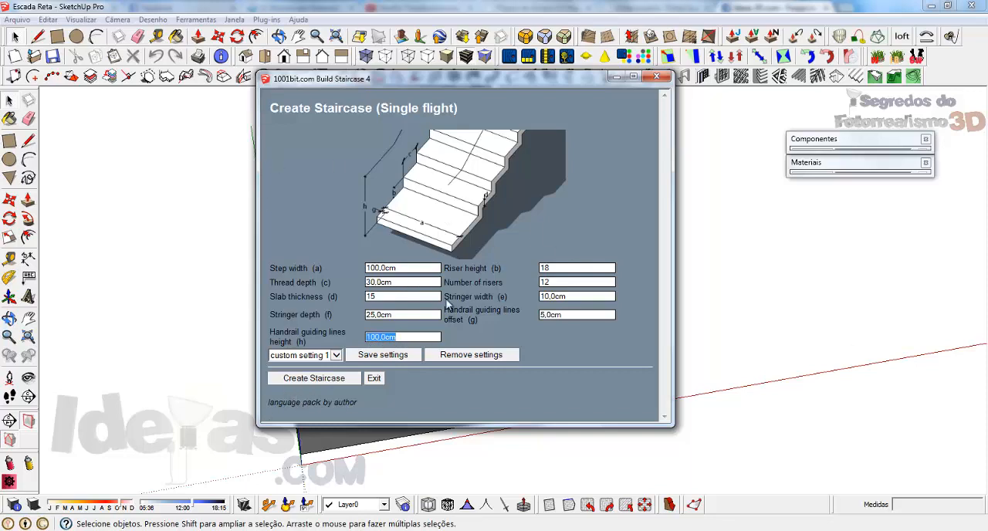
{"action": "left_click", "coordinate": [314, 378]}
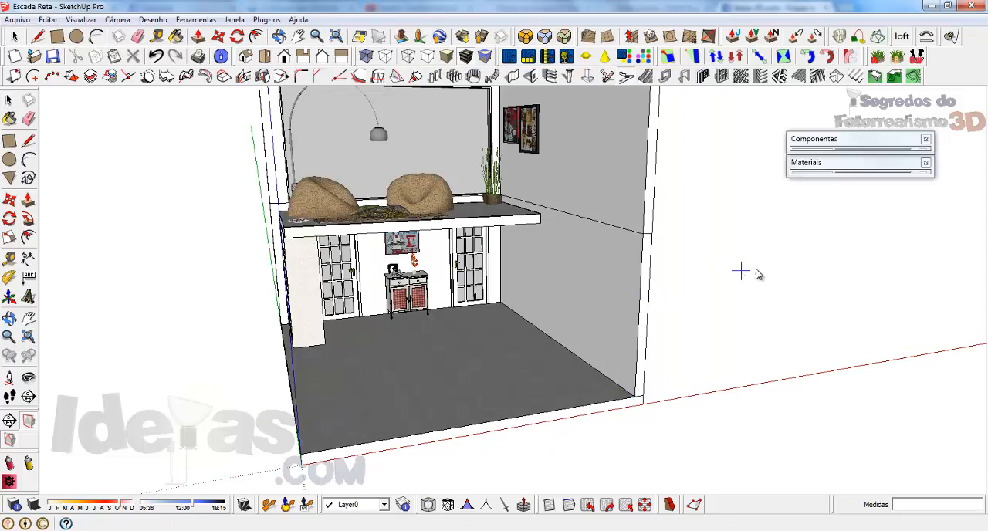
Place the single-flight staircase from the front corner of the floor, running along the side wall up to the mezzanine slab.
{"action": "left_click", "coordinate": [634, 399]}
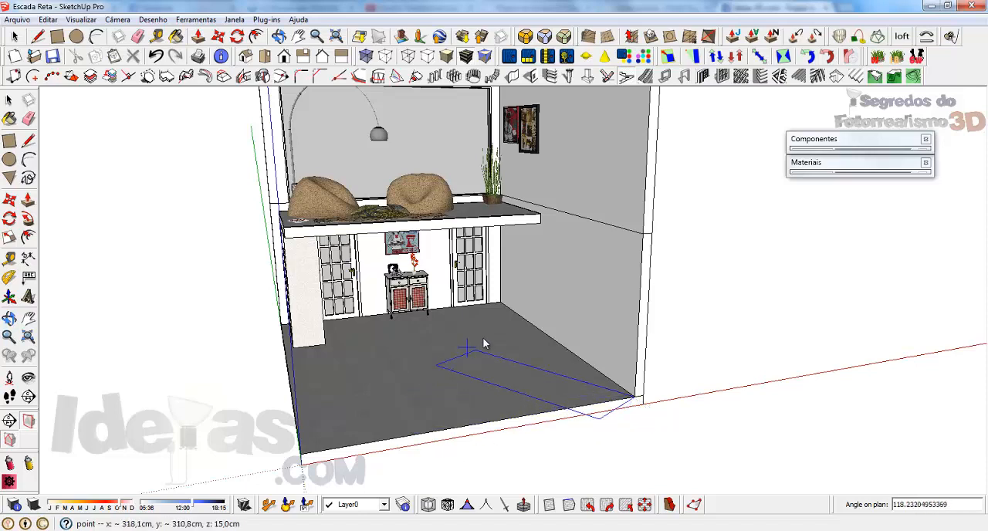
{"action": "left_click", "coordinate": [548, 338]}
{"action": "middle_click_drag", "start_coordinate": [586, 270], "coordinate": [740, 265]}
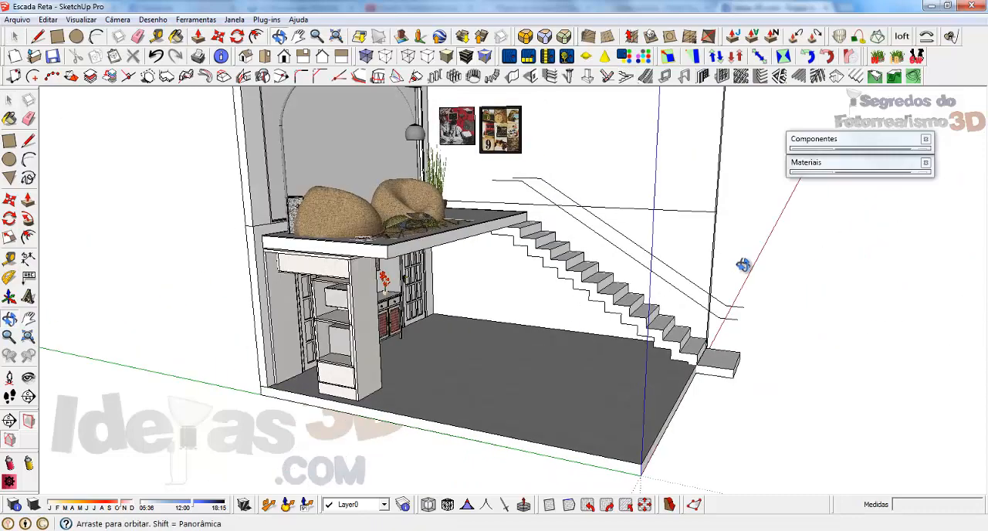
{"action": "scroll", "coordinate": [716, 332], "scroll_direction": "up", "scroll_amount": 3}
{"action": "middle_click_drag", "start_coordinate": [568, 252], "coordinate": [522, 202]}
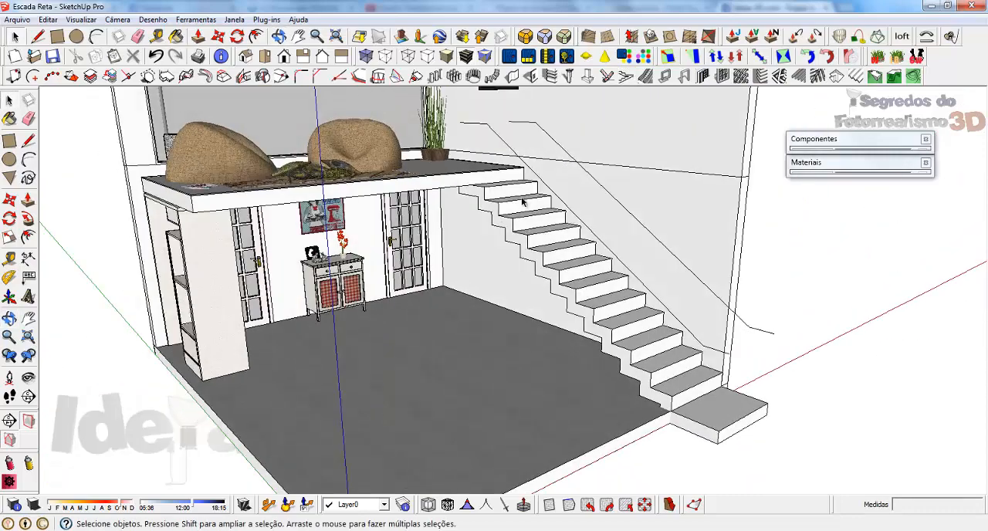
Delete the handrail lines inside the generated staircase group.
{"action": "left_click", "coordinate": [596, 186]}
{"action": "middle_click_drag", "start_coordinate": [650, 271], "coordinate": [595, 145]}
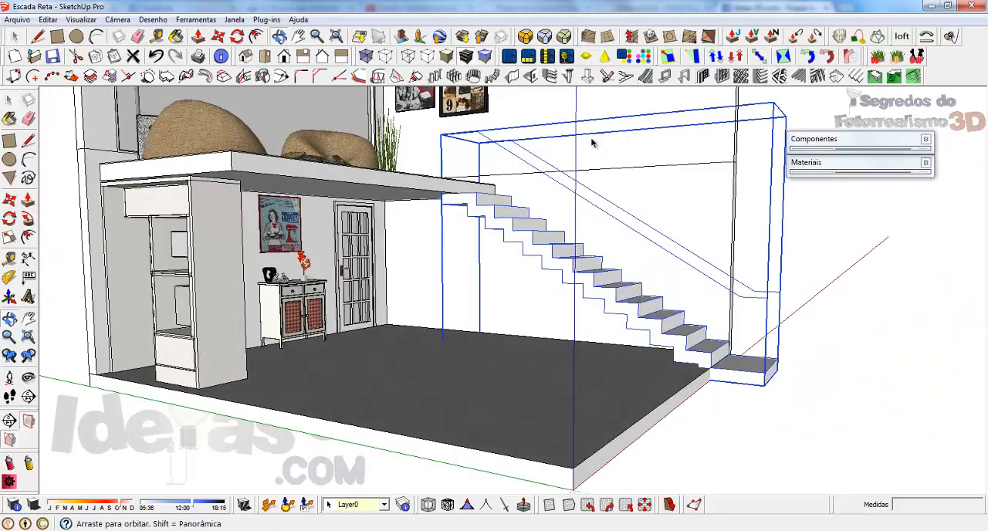
{"action": "double_click", "coordinate": [746, 302]}
{"action": "left_click", "coordinate": [745, 302]}
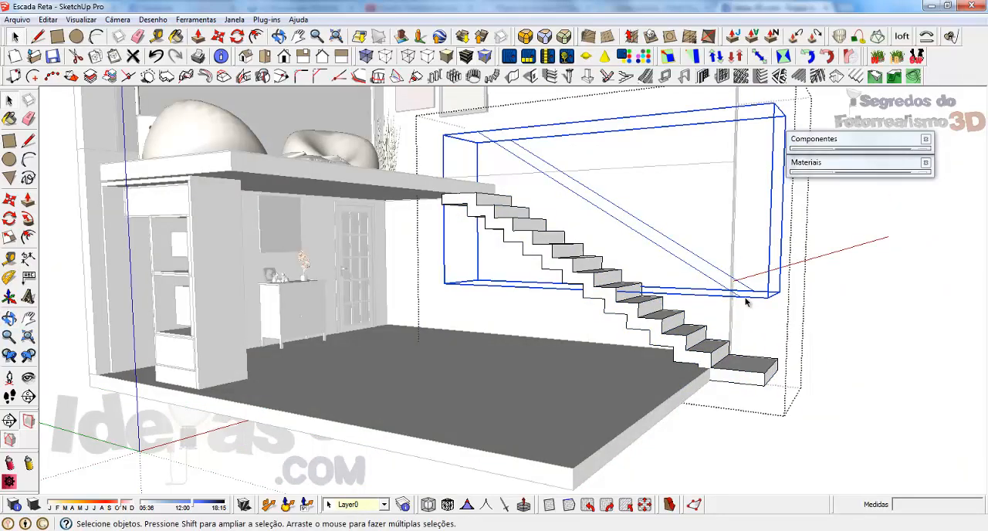
{"action": "key", "text": "Delete"}
{"action": "left_click", "coordinate": [807, 360]}
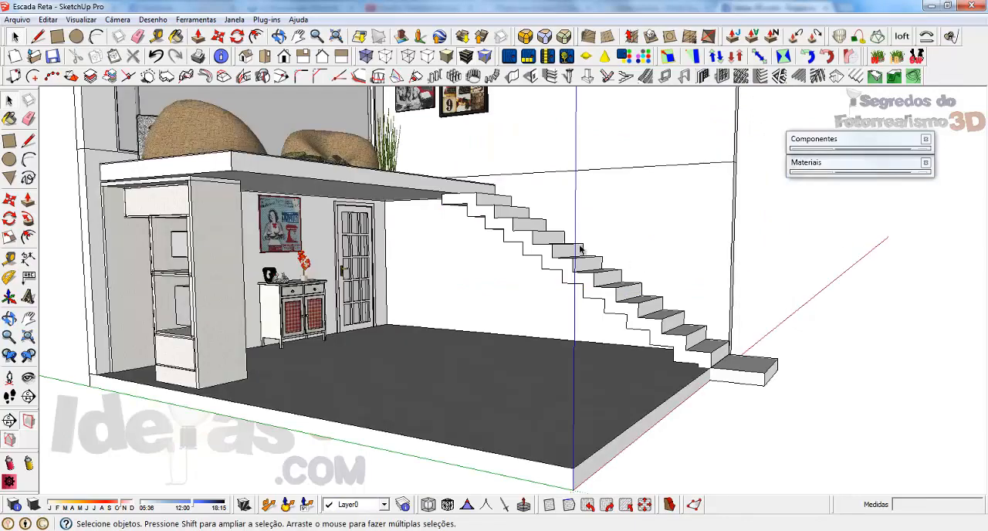
Remove the extra landing slab in front of the lowest step by pushing its top face down 15 cm.
{"action": "middle_click_drag", "start_coordinate": [581, 249], "coordinate": [577, 302]}
{"action": "scroll", "coordinate": [500, 204], "scroll_direction": "up", "scroll_amount": 3}
{"action": "scroll", "coordinate": [723, 378], "scroll_direction": "down", "scroll_amount": 3}
{"action": "scroll", "coordinate": [646, 350], "scroll_direction": "up", "scroll_amount": 5}
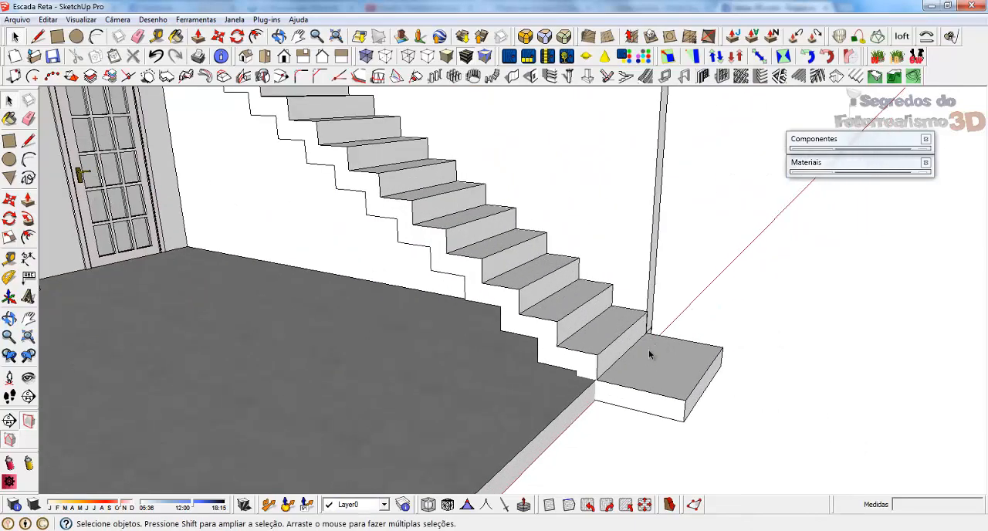
{"action": "left_click", "coordinate": [646, 350]}
{"action": "double_click", "coordinate": [662, 369]}
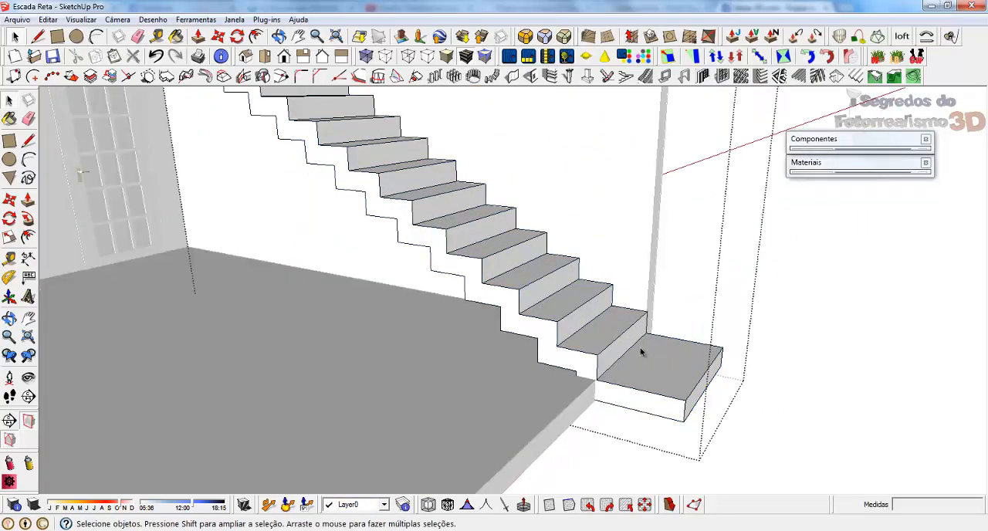
{"action": "left_click", "coordinate": [652, 368]}
{"action": "key", "text": "p"}
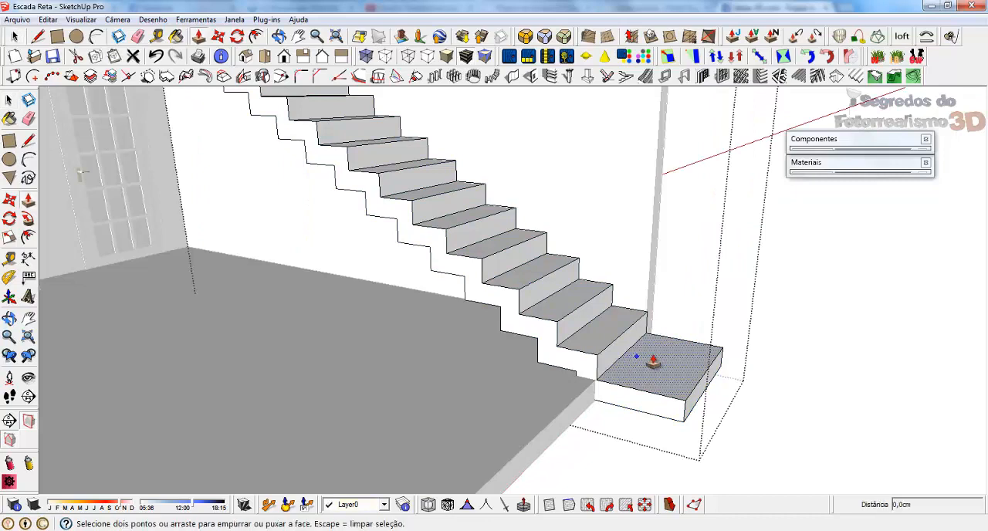
{"action": "left_click", "coordinate": [639, 357]}
{"action": "left_click", "coordinate": [624, 403]}
Push/Pull the small stepped face under the lowest step to make its underside level.
{"action": "middle_click_drag", "start_coordinate": [624, 404], "coordinate": [689, 330]}
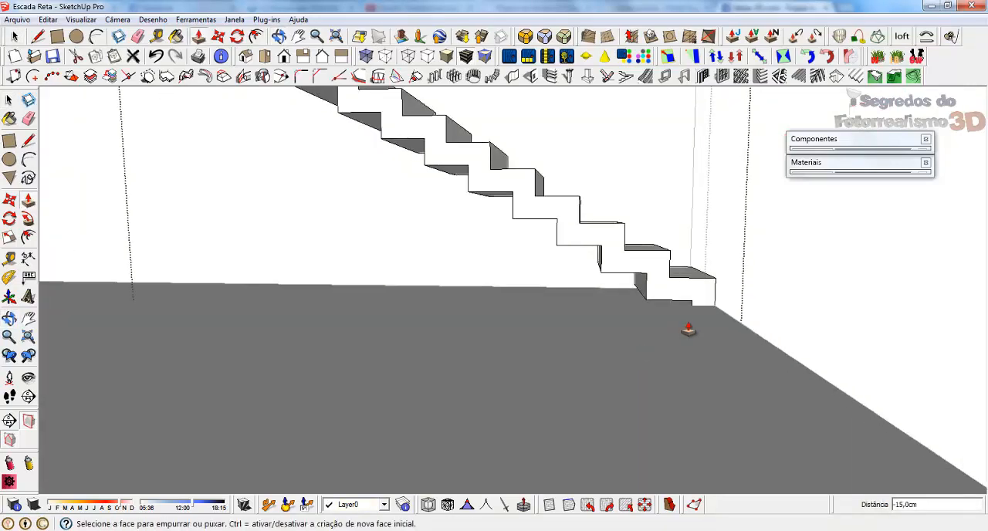
{"action": "scroll", "coordinate": [691, 319], "scroll_direction": "up", "scroll_amount": 4}
{"action": "left_click", "coordinate": [686, 297]}
{"action": "left_click", "coordinate": [758, 287]}
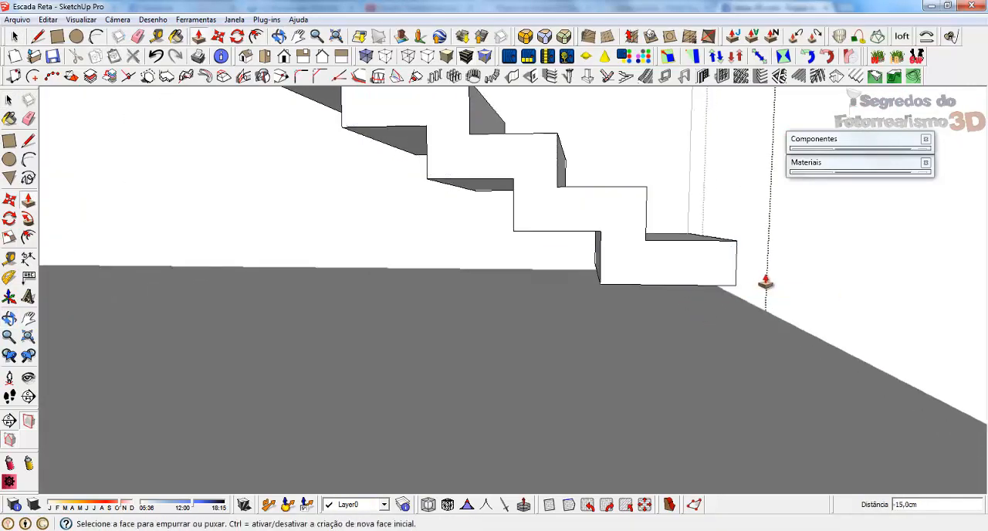
{"action": "middle_click_drag", "start_coordinate": [759, 282], "coordinate": [510, 384]}
{"action": "scroll", "coordinate": [586, 388], "scroll_direction": "down", "scroll_amount": 2}
{"action": "scroll", "coordinate": [624, 403], "scroll_direction": "down", "scroll_amount": 2}
{"action": "key", "text": "space"}
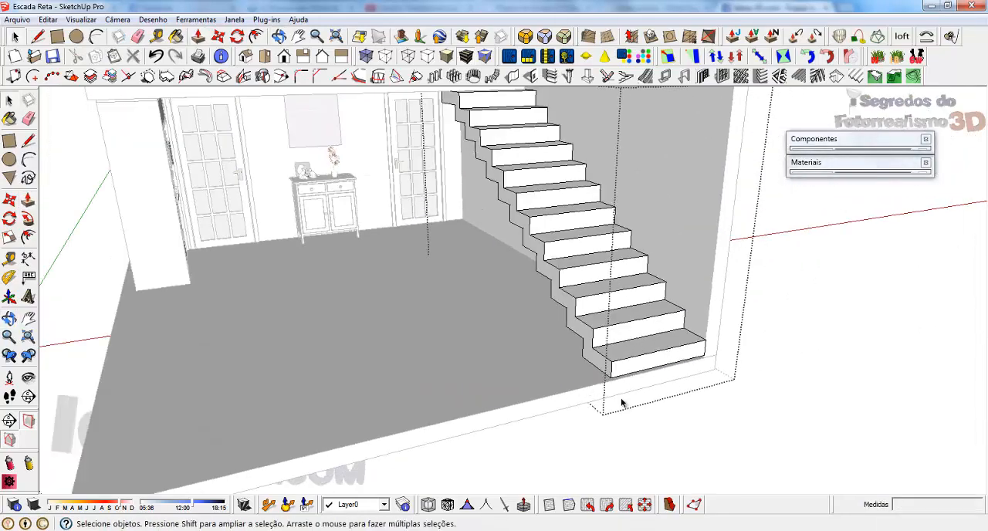
Move the whole staircase down 3 cm so its lowest step rests on the floor edge.
{"action": "left_click", "coordinate": [646, 357]}
{"action": "scroll", "coordinate": [689, 348], "scroll_direction": "up", "scroll_amount": 3}
{"action": "key", "text": "m"}
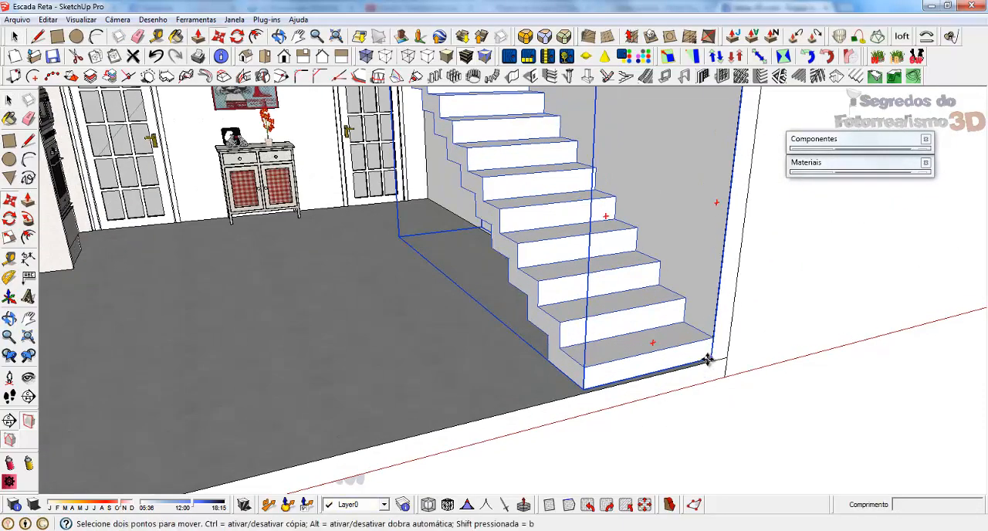
{"action": "left_click", "coordinate": [698, 368]}
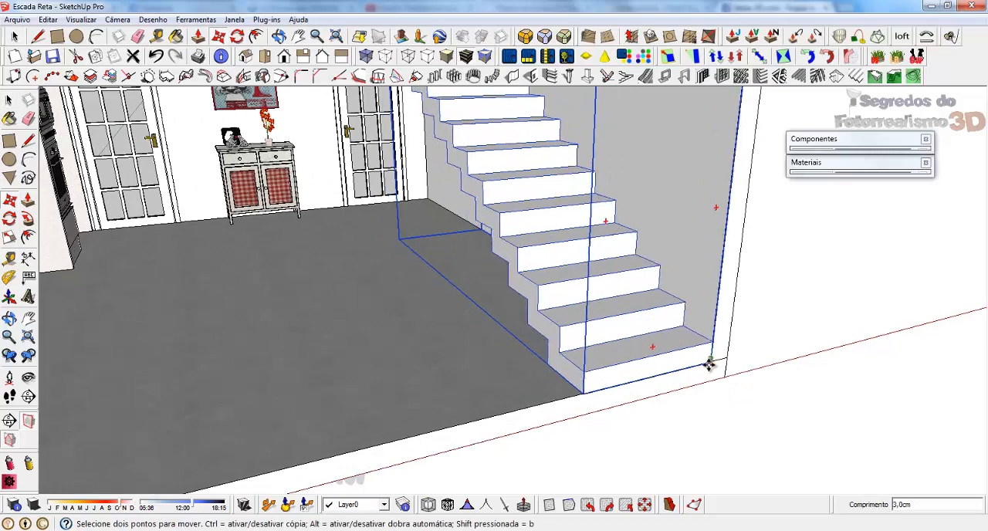
{"action": "left_click", "coordinate": [710, 368]}
{"action": "key", "text": "space"}
{"action": "scroll", "coordinate": [650, 375], "scroll_direction": "down", "scroll_amount": 3}
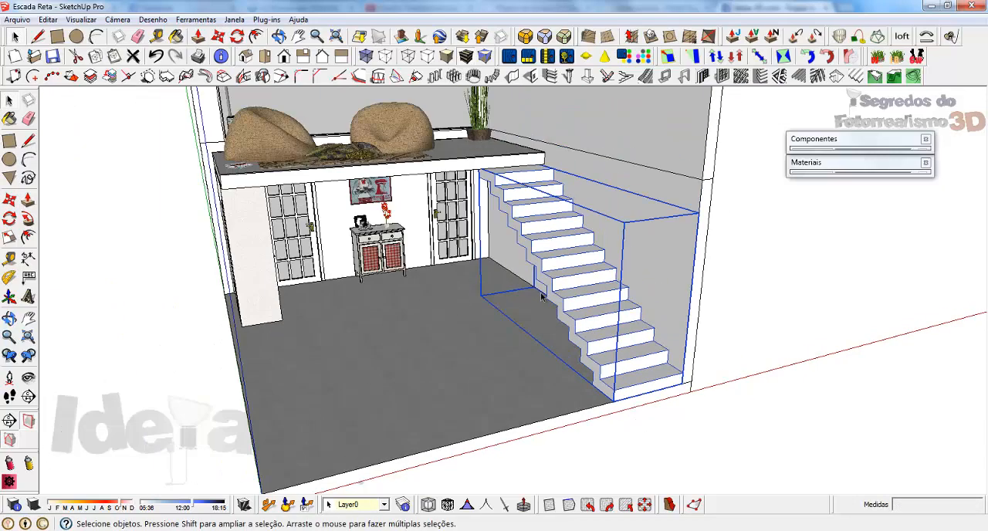
Open the staircase group for editing.
{"action": "middle_click_drag", "start_coordinate": [542, 294], "coordinate": [590, 214]}
{"action": "scroll", "coordinate": [648, 331], "scroll_direction": "up", "scroll_amount": 3}
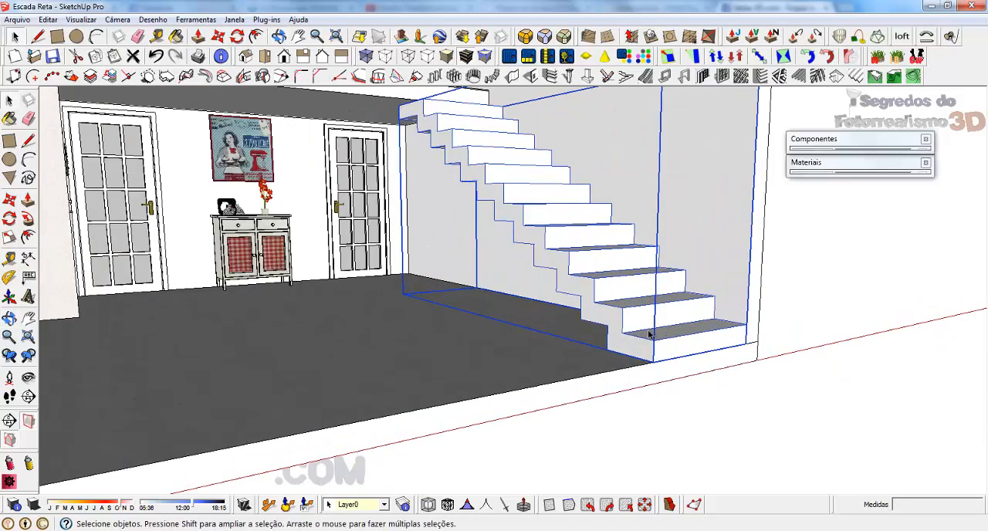
{"action": "triple_click", "coordinate": [651, 334]}
{"action": "left_click", "coordinate": [658, 332]}
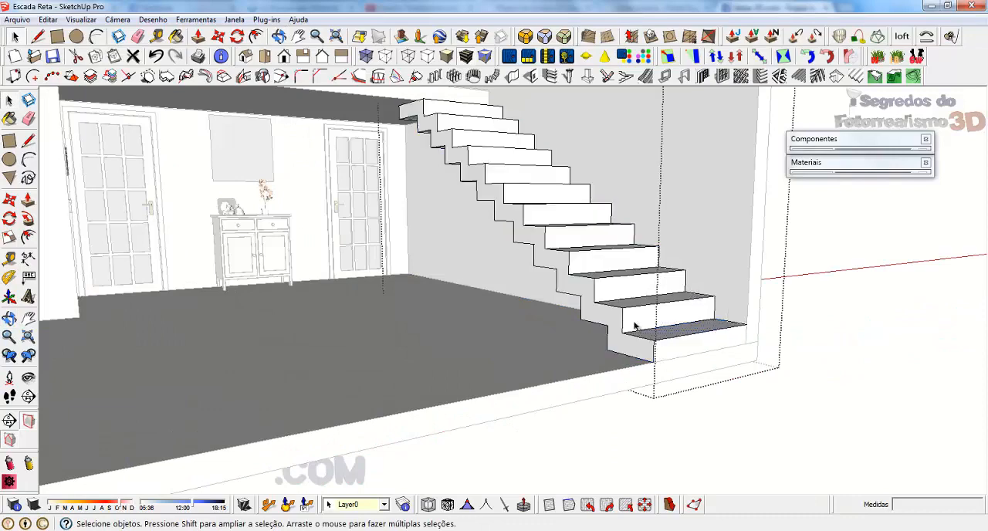
{"action": "middle_click_drag", "start_coordinate": [634, 322], "coordinate": [665, 344]}
{"action": "scroll", "coordinate": [665, 345], "scroll_direction": "up", "scroll_amount": 2}
Check the individual riser and tread faces of the staircase one by one.
{"action": "left_click", "coordinate": [626, 338]}
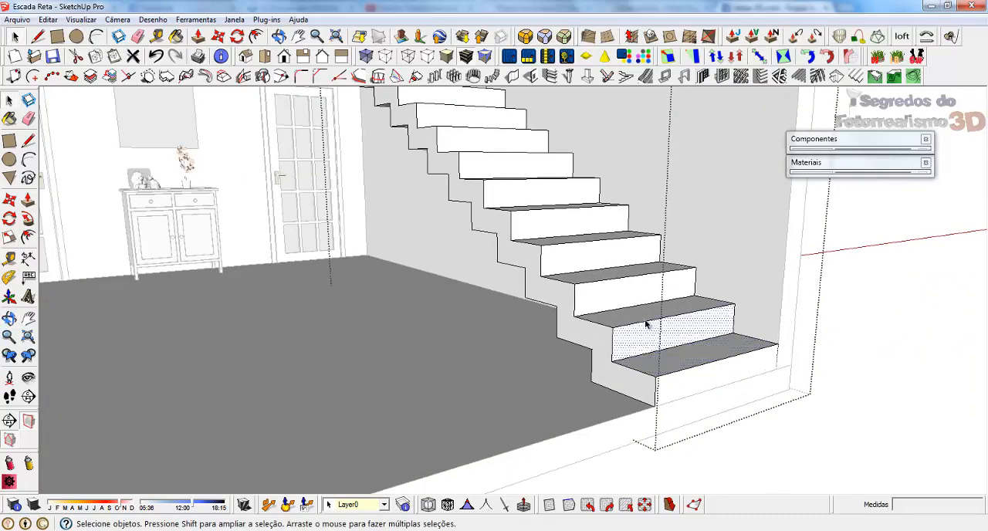
{"action": "left_click", "coordinate": [619, 319]}
{"action": "left_click", "coordinate": [589, 296]}
{"action": "left_click", "coordinate": [583, 275]}
{"action": "left_click", "coordinate": [559, 251]}
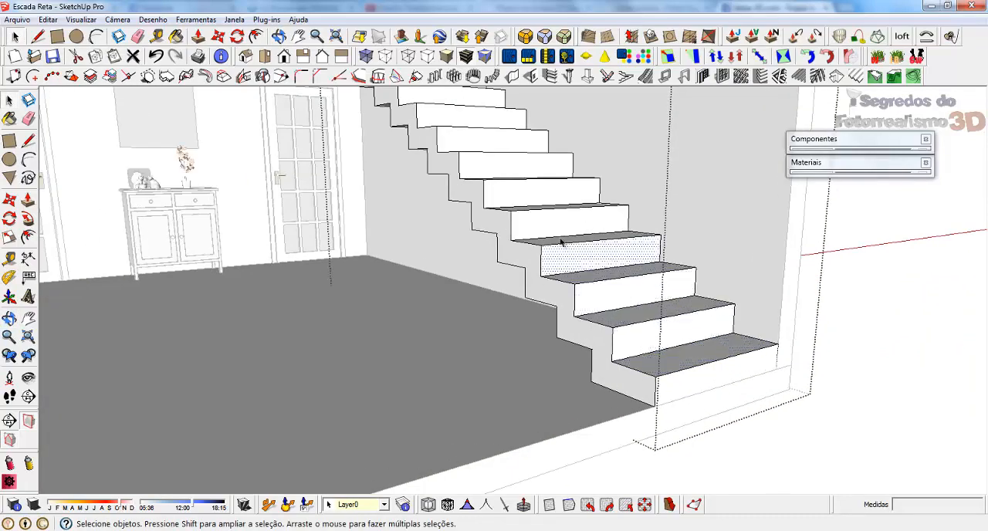
{"action": "left_click", "coordinate": [545, 236]}
{"action": "left_click", "coordinate": [532, 219]}
{"action": "left_click", "coordinate": [525, 198]}
{"action": "left_click", "coordinate": [474, 162]}
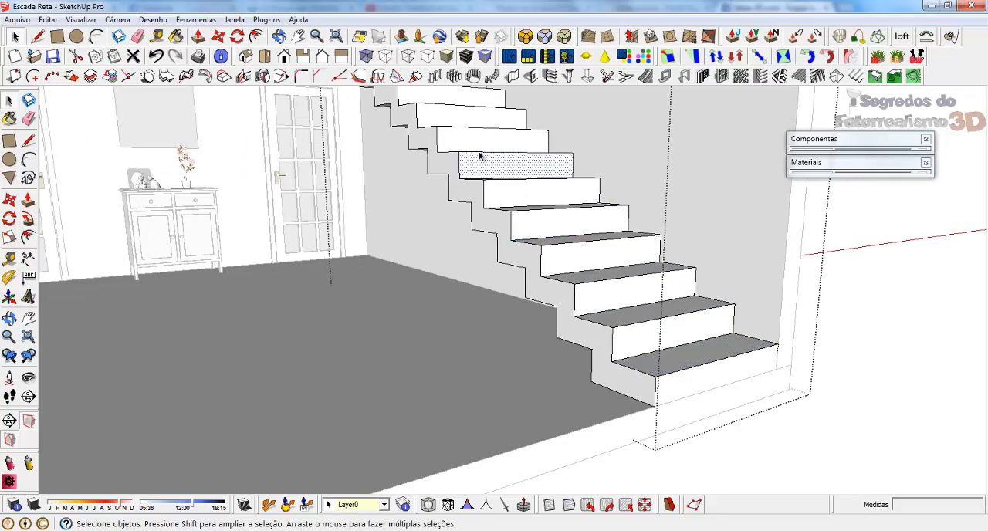
{"action": "left_click", "coordinate": [443, 139]}
{"action": "left_click", "coordinate": [445, 116]}
{"action": "left_click", "coordinate": [478, 141]}
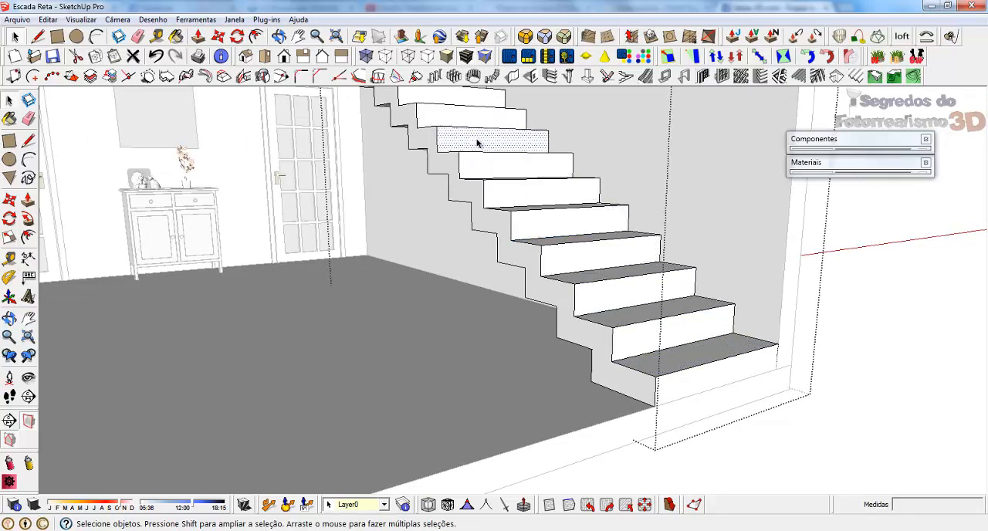
{"action": "left_click", "coordinate": [486, 170]}
Select the staircase's tread faces together, from the lowest step upward.
{"action": "left_click", "coordinate": [661, 361]}
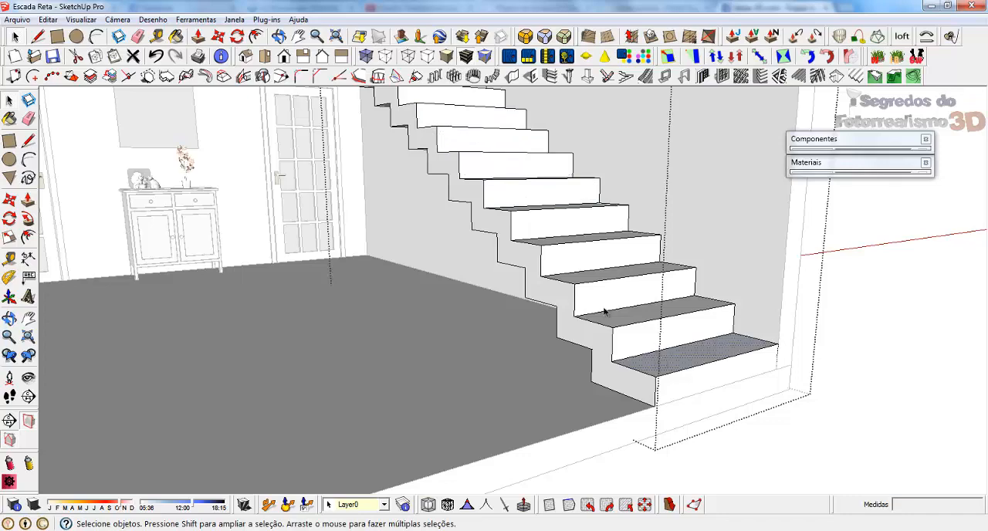
{"action": "middle_click_drag", "start_coordinate": [661, 361], "coordinate": [653, 394]}
{"action": "left_click", "coordinate": [630, 378], "text": "ctrl"}
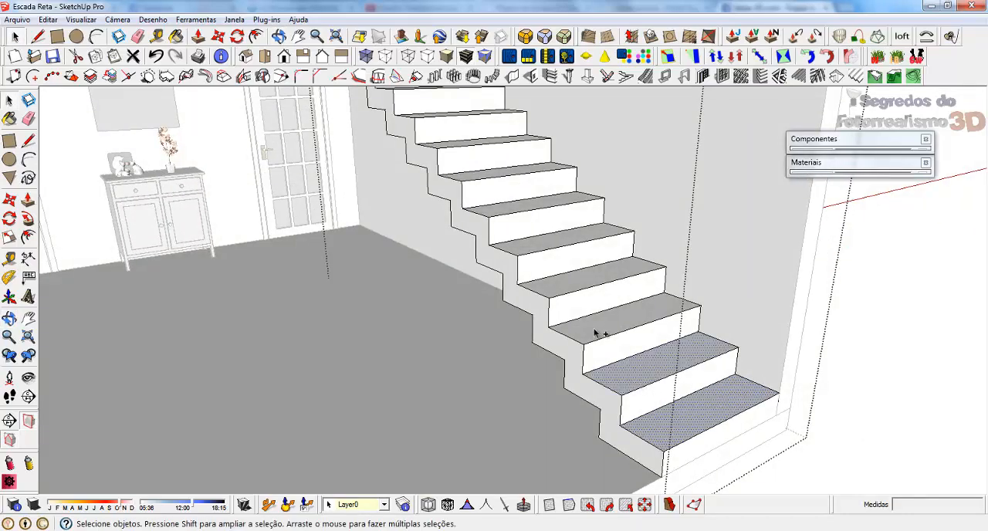
{"action": "left_click", "coordinate": [591, 330], "text": "ctrl"}
{"action": "left_click", "coordinate": [567, 275], "text": "ctrl"}
{"action": "left_click", "coordinate": [540, 241], "text": "ctrl"}
{"action": "middle_click_drag", "start_coordinate": [534, 250], "coordinate": [591, 288]}
{"action": "left_click", "coordinate": [436, 198], "text": "ctrl"}
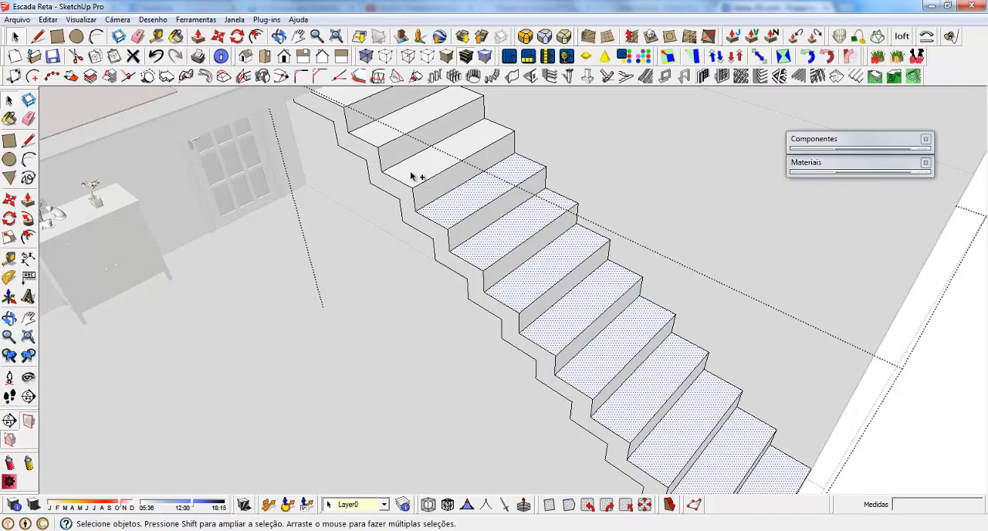
{"action": "left_click", "coordinate": [393, 159], "text": "ctrl"}
{"action": "left_click", "coordinate": [379, 146], "text": "ctrl"}
{"action": "scroll", "coordinate": [429, 306], "scroll_direction": "down", "scroll_amount": 3}
{"action": "middle_click_drag", "start_coordinate": [429, 306], "coordinate": [525, 293]}
{"action": "scroll", "coordinate": [381, 157], "scroll_direction": "up", "scroll_amount": 2}
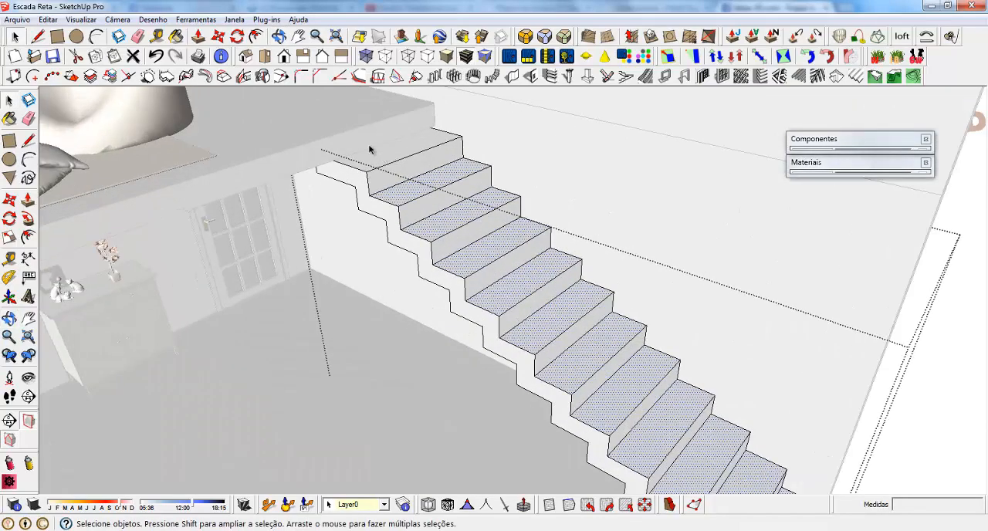
{"action": "scroll", "coordinate": [371, 146], "scroll_direction": "up", "scroll_amount": 2}
Copy the top tread's front edge back about 25 cm along the tread to the mezzanine slab's edge.
{"action": "left_click", "coordinate": [408, 145]}
{"action": "middle_click_drag", "start_coordinate": [409, 146], "coordinate": [440, 154]}
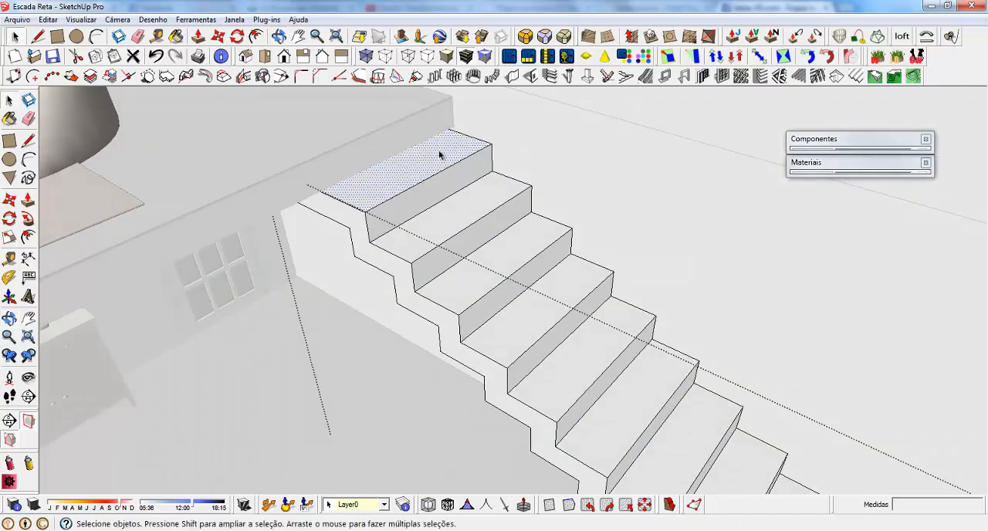
{"action": "left_click", "coordinate": [399, 193]}
{"action": "key", "text": "m"}
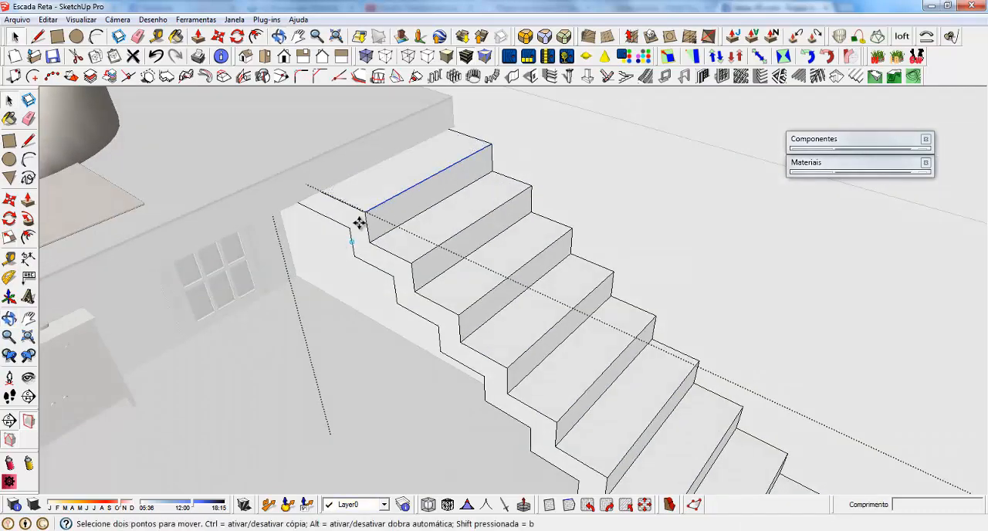
{"action": "left_click", "coordinate": [368, 211]}
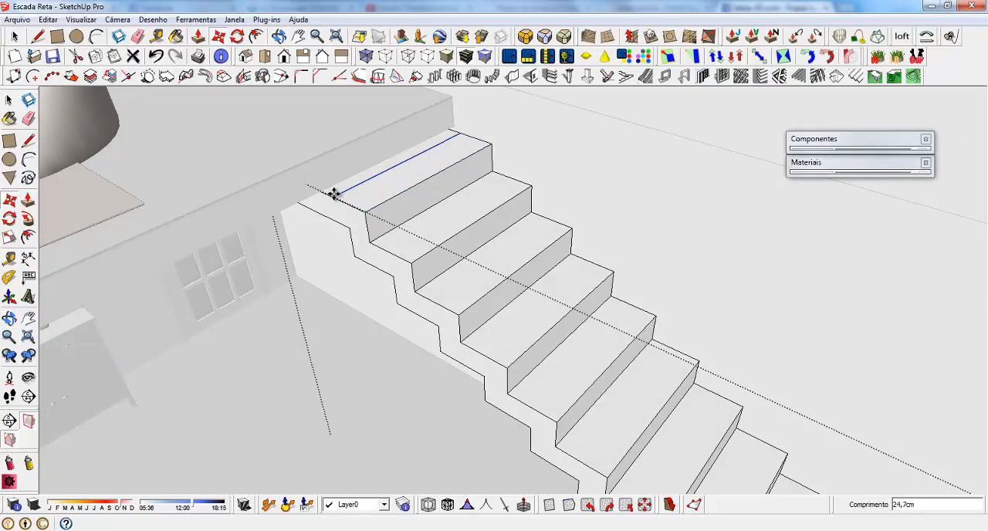
{"action": "key", "text": "Return"}
{"action": "key", "text": "space"}
Push the strip of top tread beyond the copied edge down 15 cm to remove the part under the slab.
{"action": "scroll", "coordinate": [344, 185], "scroll_direction": "up", "scroll_amount": 4}
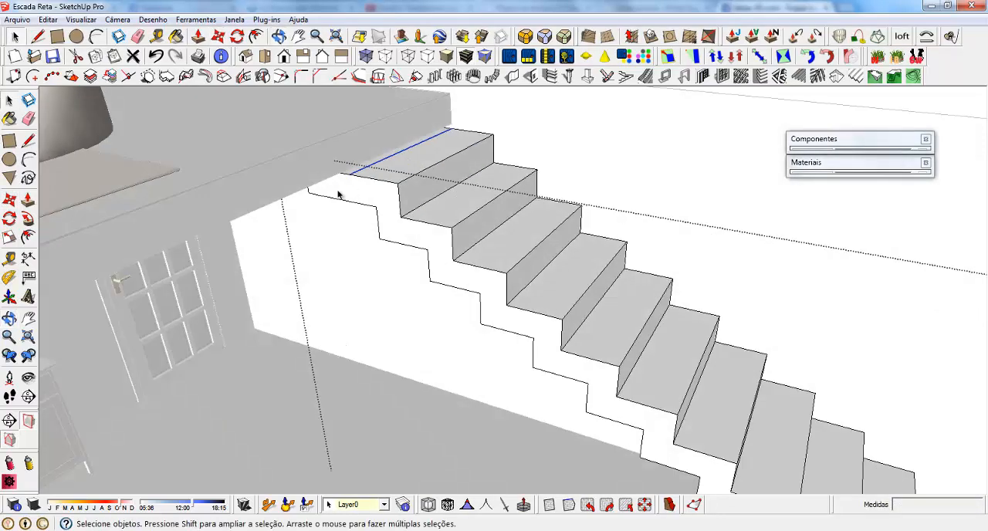
{"action": "key", "text": "p"}
{"action": "left_click", "coordinate": [359, 160]}
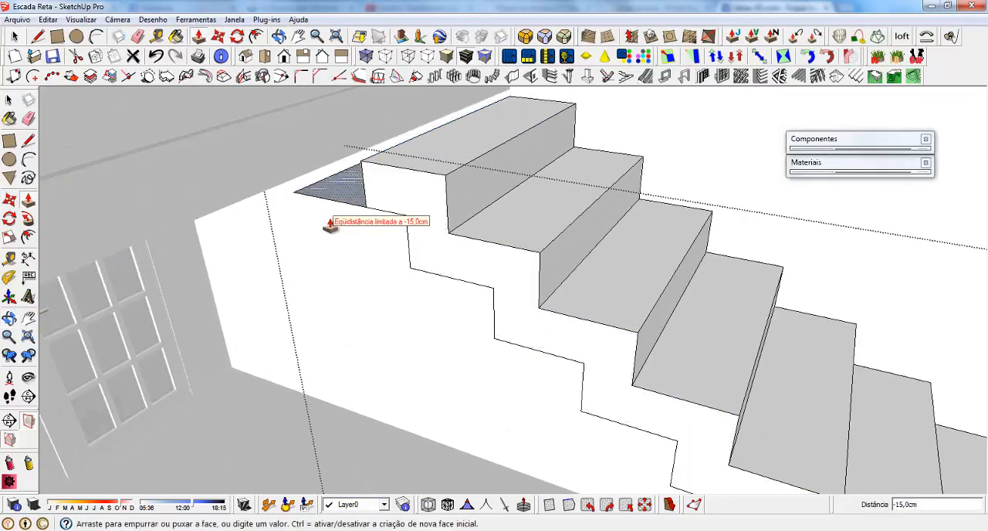
{"action": "left_click", "coordinate": [328, 231]}
{"action": "key", "text": "space"}
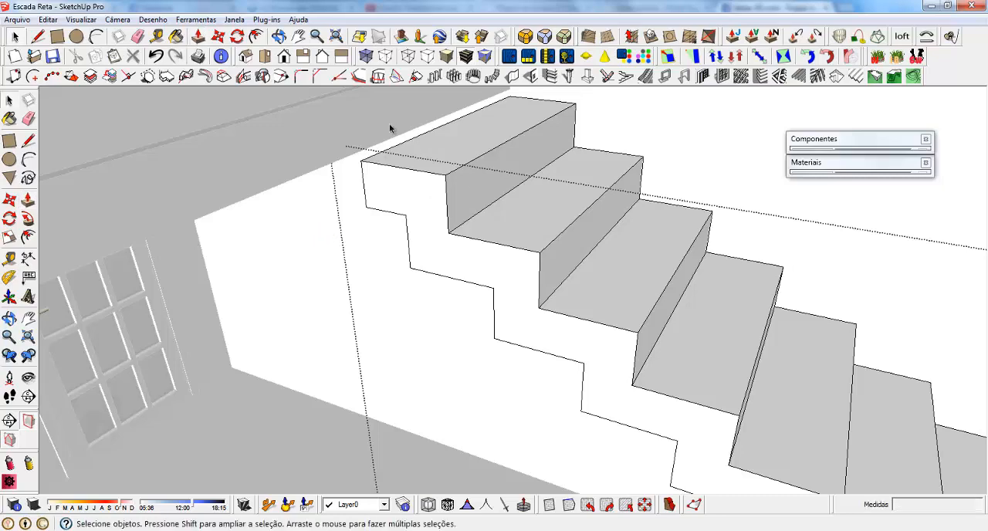
Select all tread faces of the trimmed staircase together, from the lowest step to the top one.
{"action": "scroll", "coordinate": [525, 205], "scroll_direction": "down", "scroll_amount": 5}
{"action": "scroll", "coordinate": [635, 366], "scroll_direction": "down", "scroll_amount": 3}
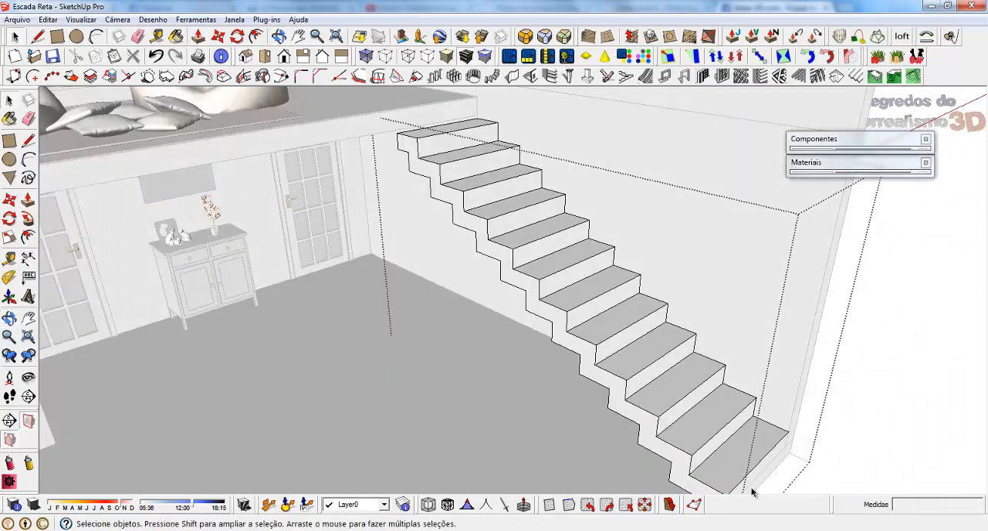
{"action": "left_click", "coordinate": [717, 458]}
{"action": "left_click", "coordinate": [695, 435], "text": "ctrl"}
{"action": "left_click", "coordinate": [665, 398], "text": "ctrl"}
{"action": "left_click", "coordinate": [628, 355], "text": "ctrl"}
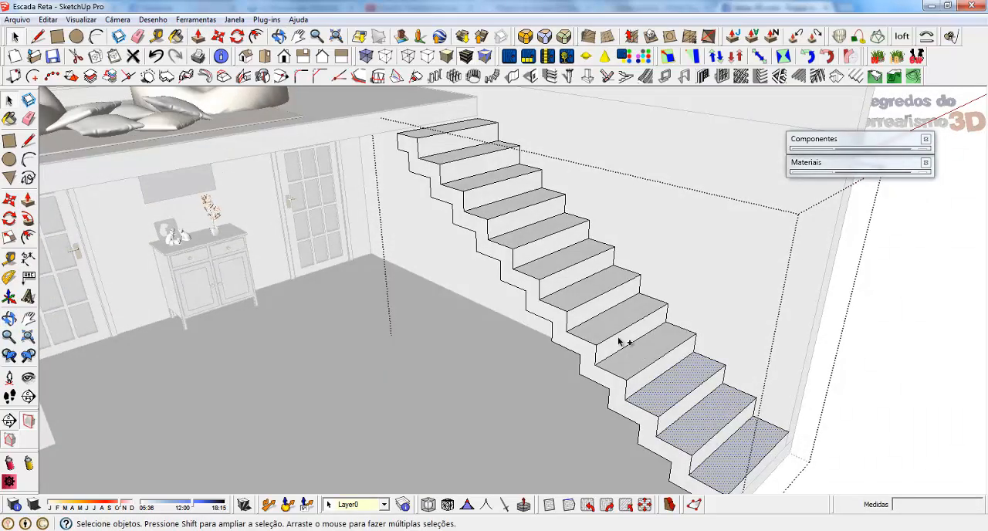
{"action": "left_click", "coordinate": [592, 324], "text": "ctrl"}
{"action": "left_click", "coordinate": [562, 297], "text": "ctrl"}
{"action": "left_click", "coordinate": [549, 272], "text": "ctrl"}
{"action": "left_click", "coordinate": [530, 236], "text": "ctrl"}
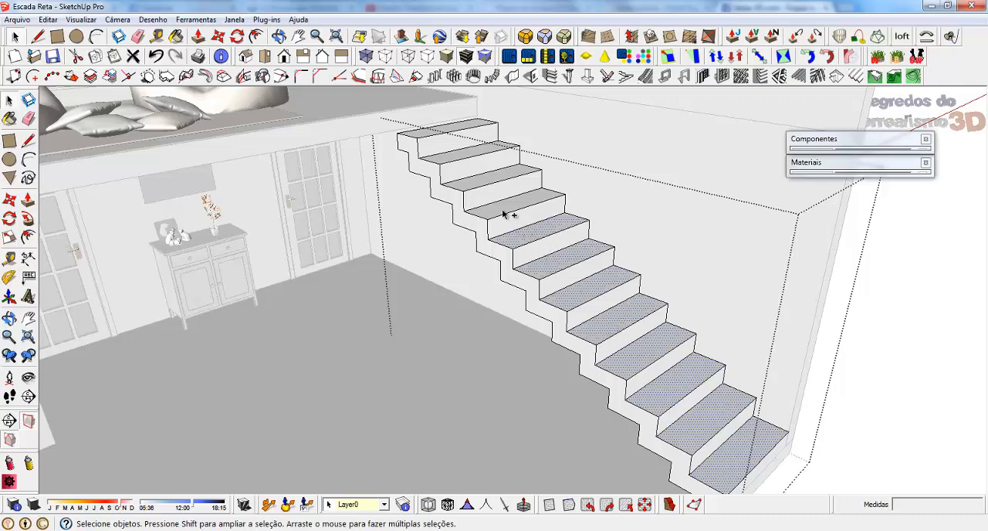
{"action": "left_click", "coordinate": [505, 213], "text": "ctrl"}
{"action": "left_click", "coordinate": [470, 185], "text": "ctrl"}
{"action": "left_click", "coordinate": [450, 154], "text": "ctrl"}
{"action": "middle_click_drag", "start_coordinate": [450, 154], "coordinate": [407, 142]}
{"action": "left_click", "coordinate": [414, 141], "text": "ctrl"}
{"action": "middle_click_drag", "start_coordinate": [498, 296], "coordinate": [480, 217]}
{"action": "scroll", "coordinate": [566, 254], "scroll_direction": "down", "scroll_amount": 3}
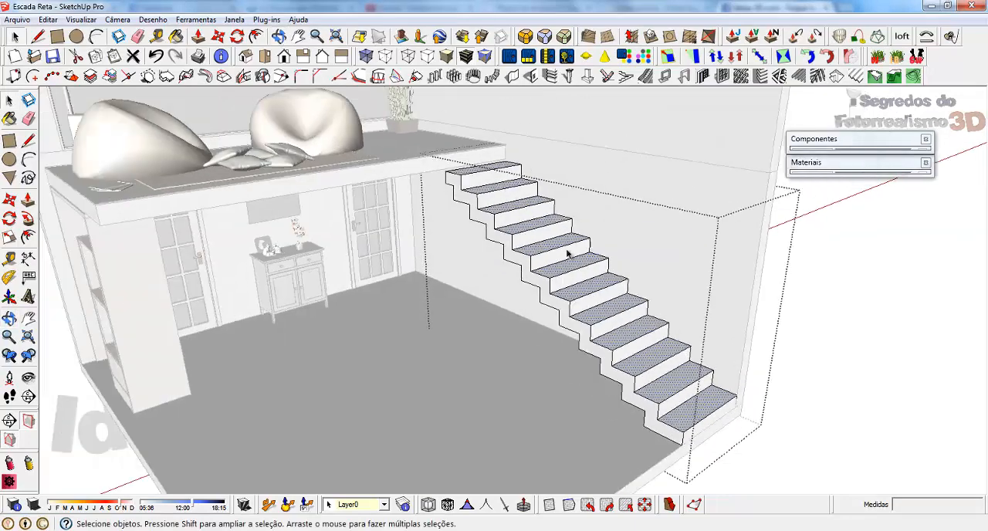
Raise all selected tread faces by 2 cm together with Multiple Push-Pull to form thin tread slabs.
{"action": "scroll", "coordinate": [656, 367], "scroll_direction": "up", "scroll_amount": 3}
{"action": "scroll", "coordinate": [656, 367], "scroll_direction": "up", "scroll_amount": 2}
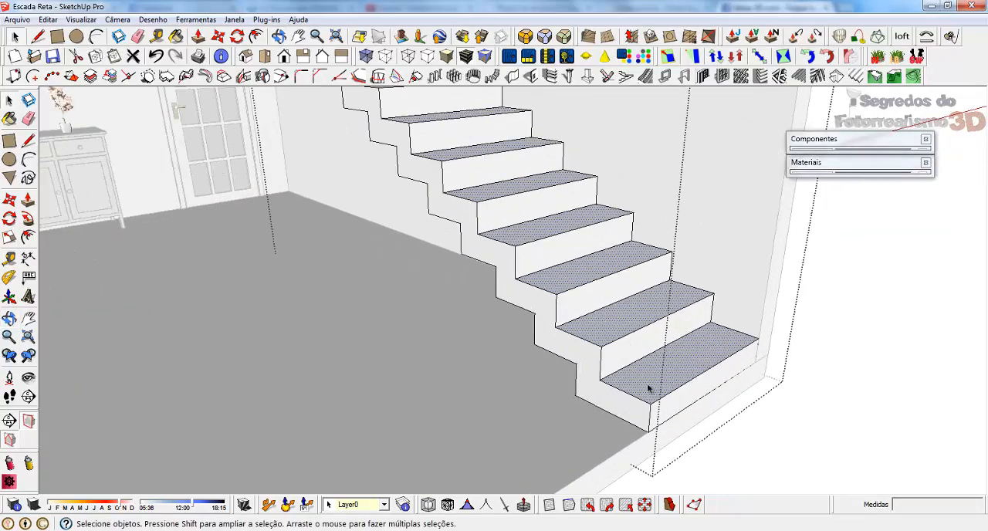
{"action": "left_click", "coordinate": [266, 20]}
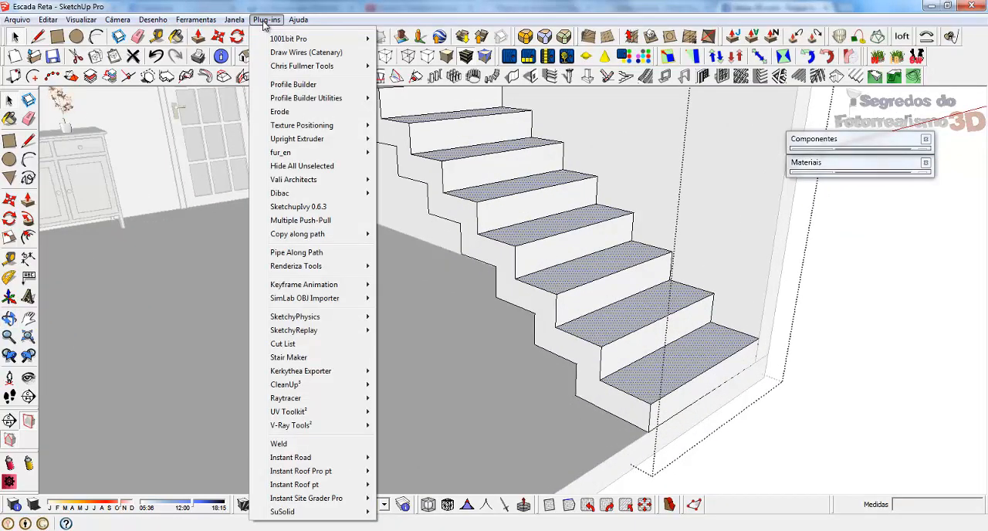
{"action": "left_click", "coordinate": [321, 220]}
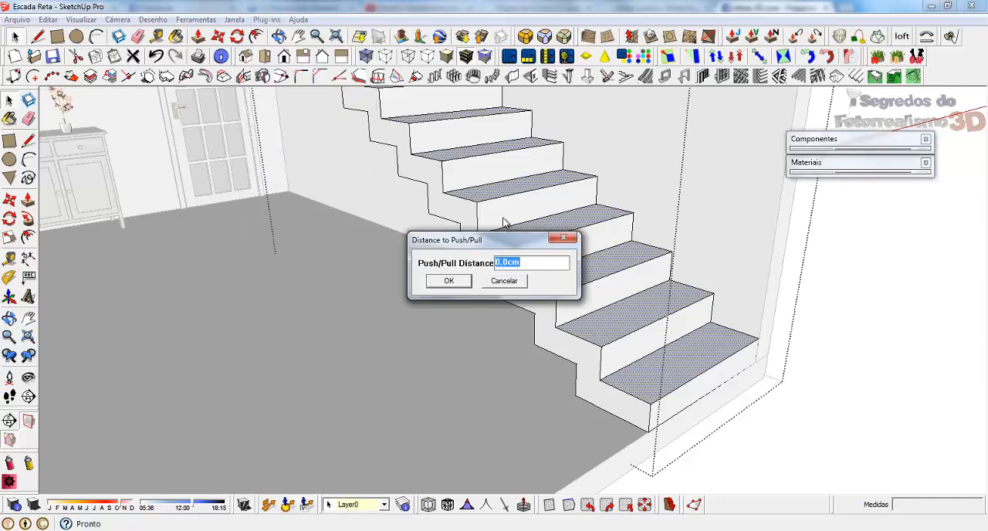
{"action": "type", "text": "2"}
{"action": "key", "text": "Return"}
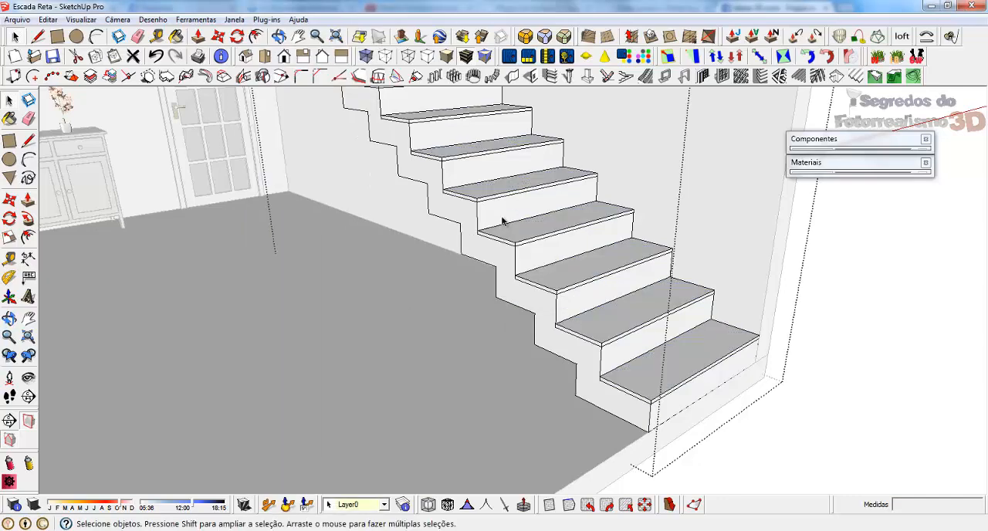
{"action": "mouse_move", "coordinate": [590, 240]}
{"action": "middle_mouse_down"}
{"action": "mouse_move", "coordinate": [767, 295]}
{"action": "mouse_move", "coordinate": [720, 314]}
{"action": "mouse_move", "coordinate": [703, 288]}
{"action": "middle_mouse_up"}
{"action": "scroll", "coordinate": [720, 319], "scroll_direction": "down", "scroll_amount": 3}
{"action": "middle_click_drag", "start_coordinate": [566, 333], "coordinate": [506, 181]}
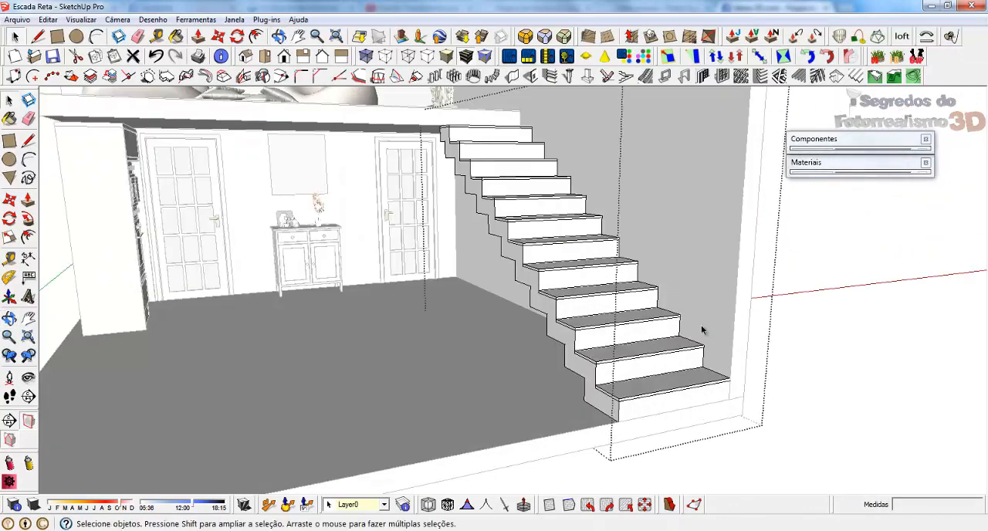
Leave the staircase group and delete the whole staircase to clear the wall.
{"action": "left_click", "coordinate": [784, 375]}
{"action": "left_click", "coordinate": [562, 276]}
{"action": "key", "text": "Delete"}
{"action": "scroll", "coordinate": [728, 133], "scroll_direction": "up", "scroll_amount": 2}
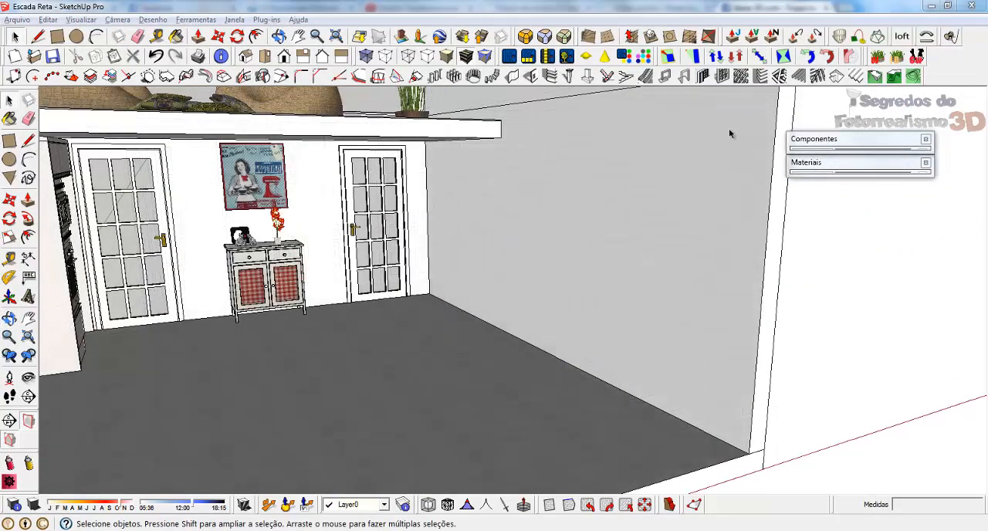
Compare the 1001bit staircase types and open the build settings for type 3, the single flight with open risers and side stringers.
{"action": "left_click", "coordinate": [615, 77]}
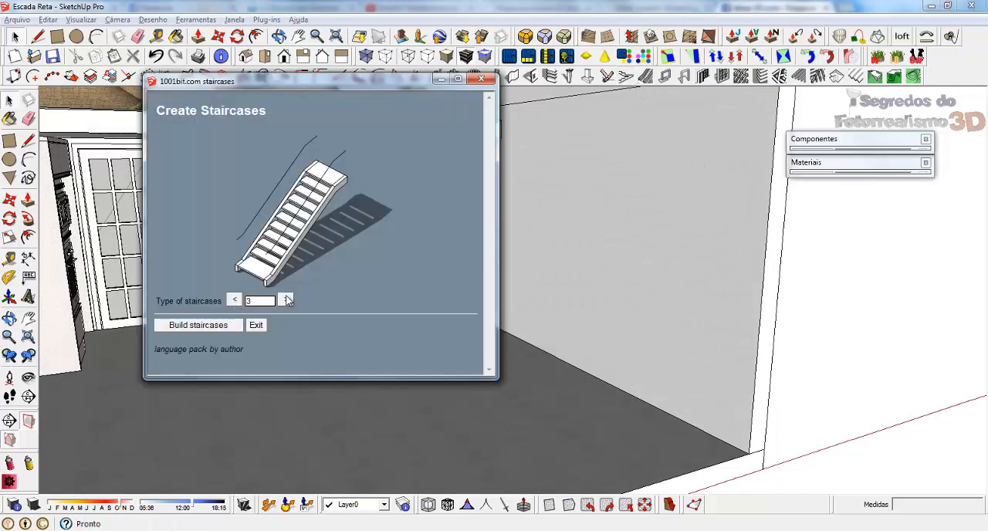
{"action": "left_click", "coordinate": [234, 300]}
{"action": "left_click", "coordinate": [235, 301]}
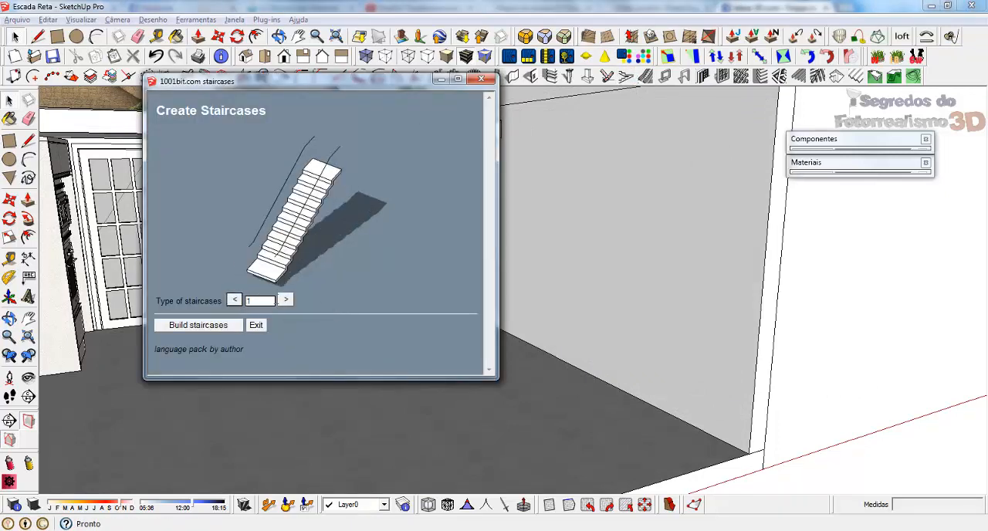
{"action": "left_click", "coordinate": [284, 300]}
{"action": "left_click", "coordinate": [285, 300]}
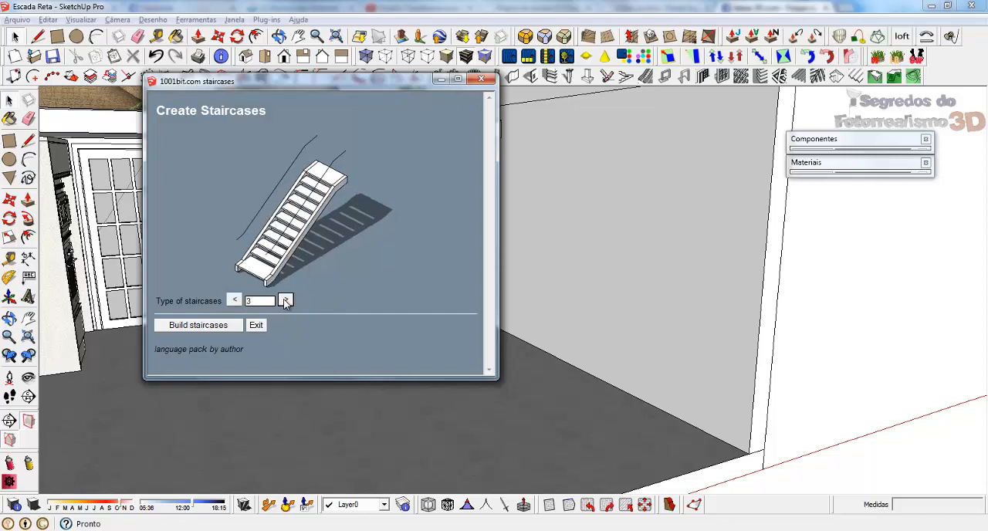
{"action": "left_click", "coordinate": [234, 301]}
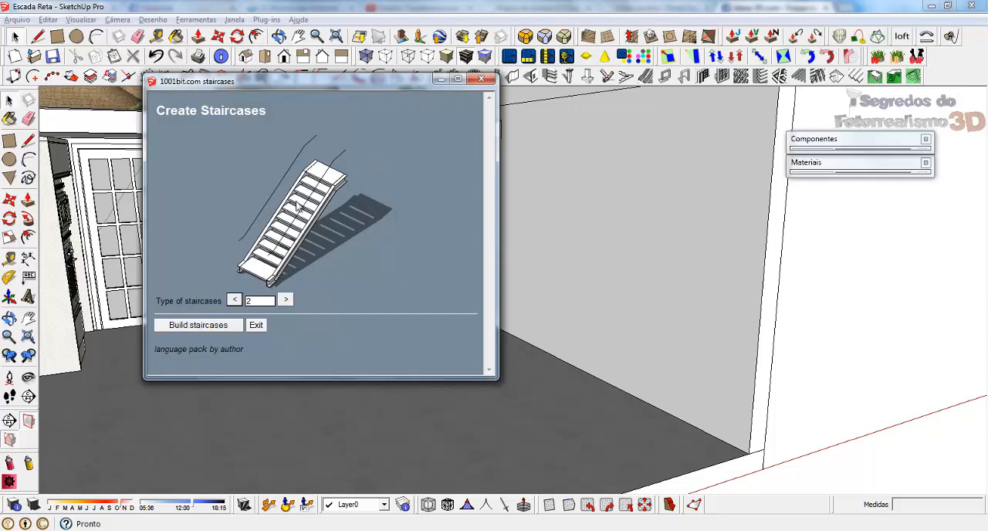
{"action": "left_click", "coordinate": [286, 299]}
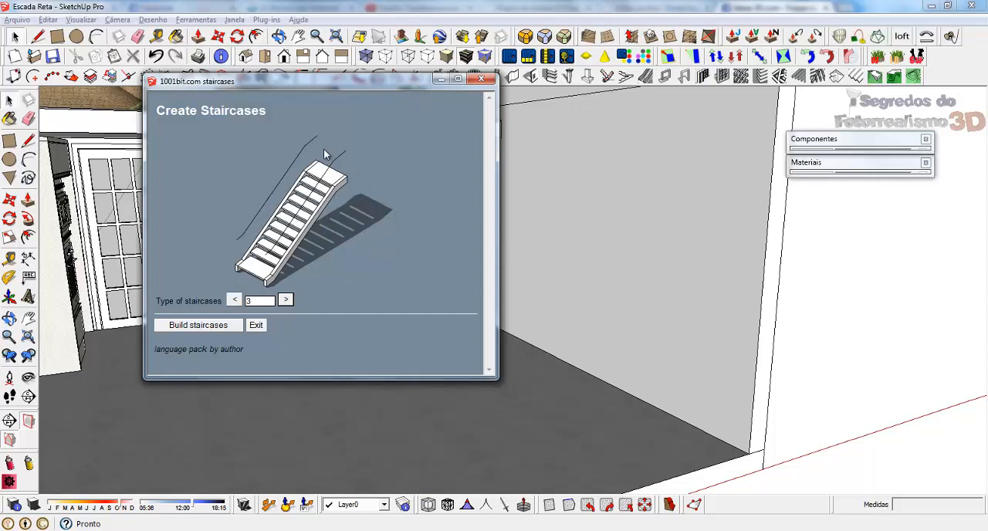
{"action": "left_click", "coordinate": [199, 327]}
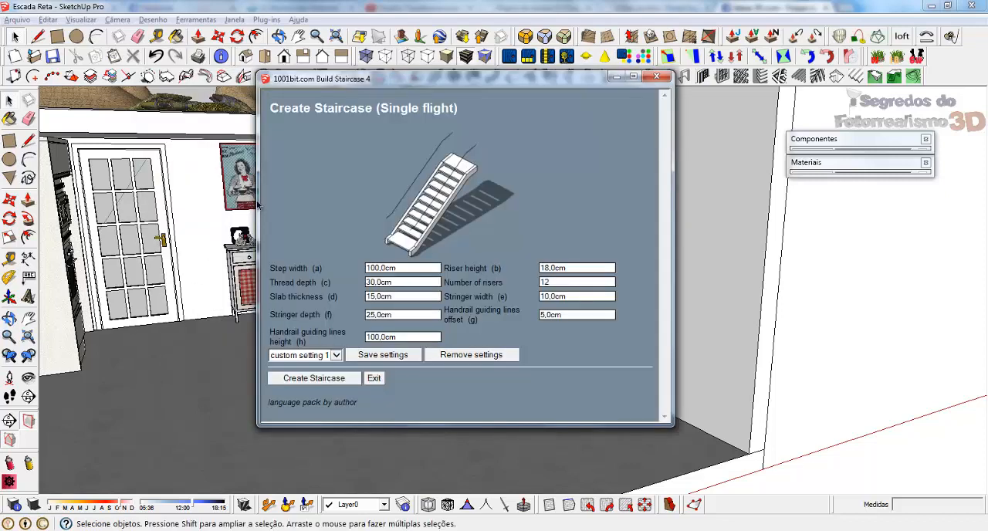
Review the step, riser and tread parameters of the single-flight staircase and set its slab thickness to 3 cm.
{"action": "left_click", "coordinate": [414, 268]}
{"action": "left_click", "coordinate": [584, 267]}
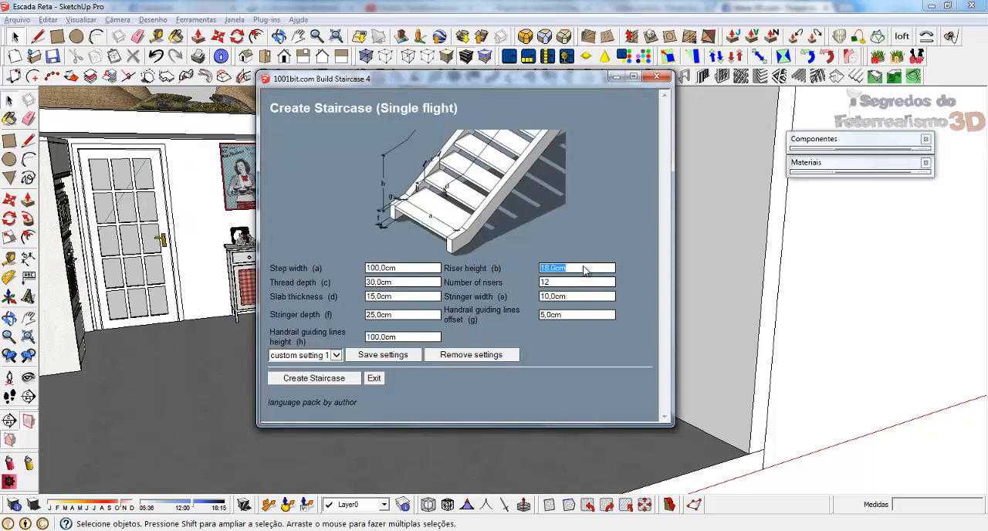
{"action": "left_click", "coordinate": [545, 282]}
{"action": "left_click", "coordinate": [435, 268]}
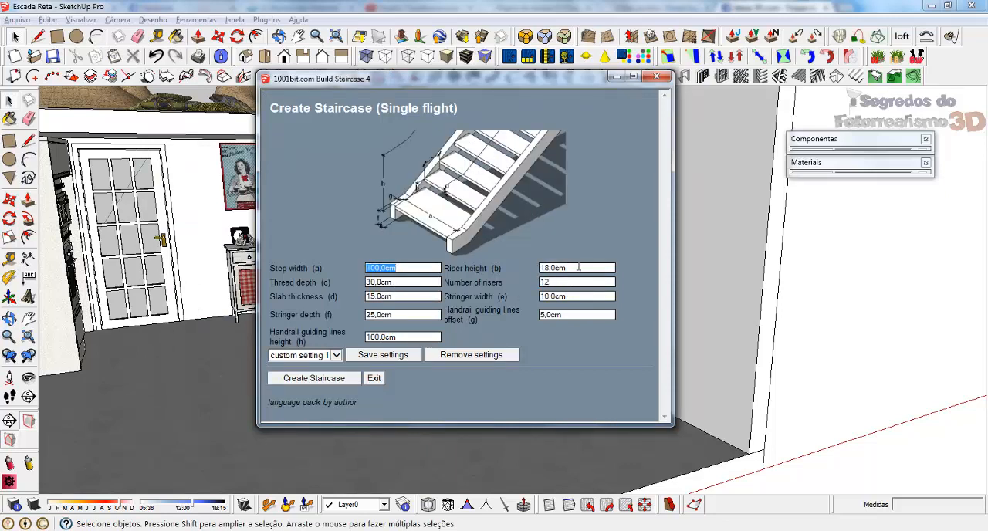
{"action": "left_click", "coordinate": [578, 267]}
{"action": "left_click", "coordinate": [413, 283]}
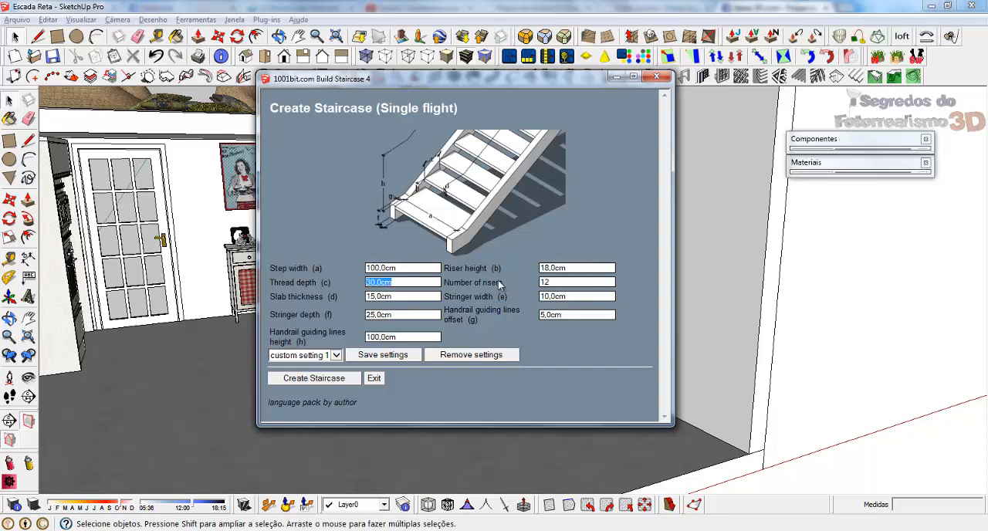
{"action": "left_click", "coordinate": [557, 282]}
{"action": "left_click", "coordinate": [401, 296]}
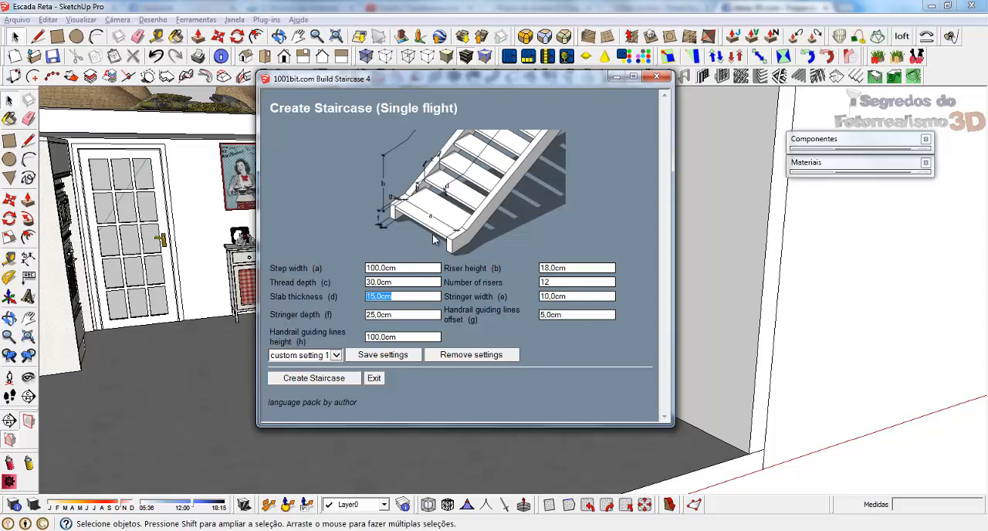
{"action": "type", "text": "3"}
Set the stringer depth to 15 cm and the handrail guiding lines offset to 5 cm, keeping the 10 cm stringer width.
{"action": "double_click", "coordinate": [574, 295]}
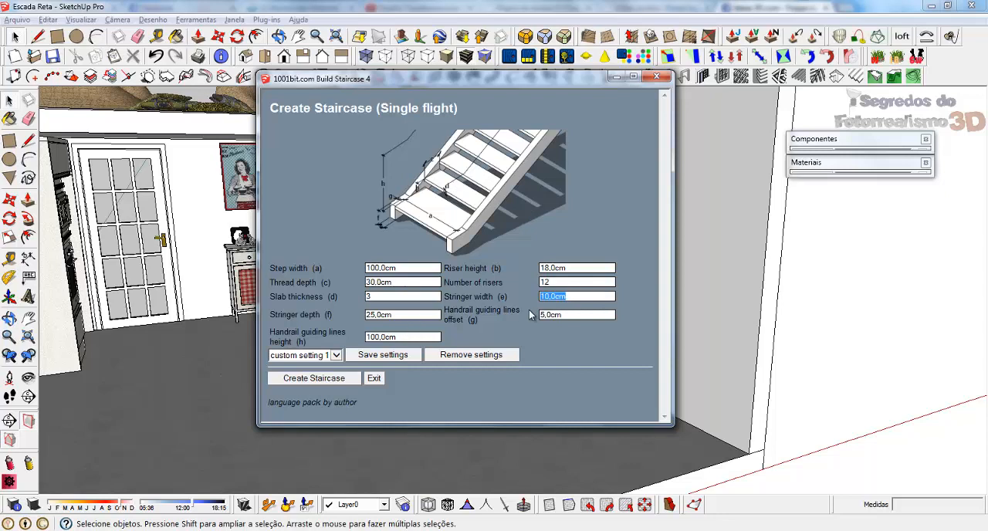
{"action": "double_click", "coordinate": [409, 314]}
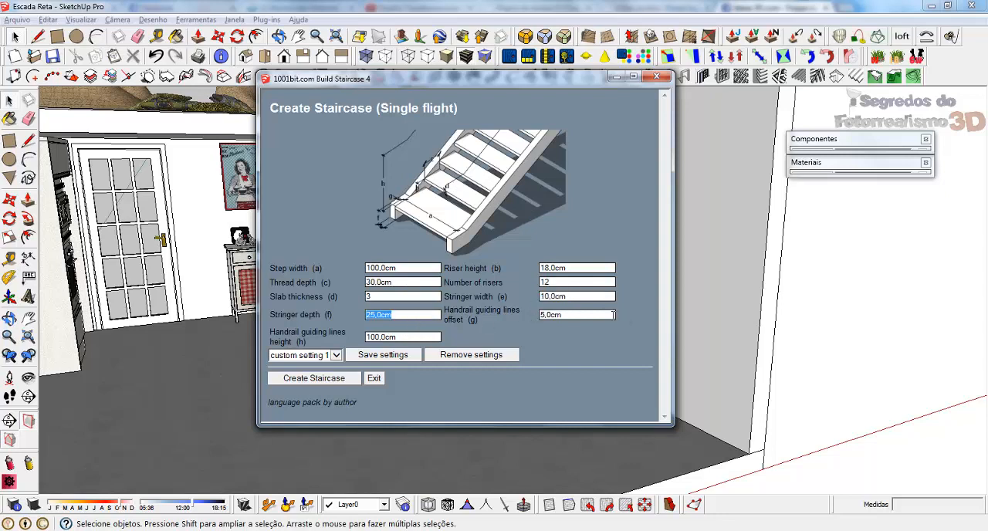
{"action": "double_click", "coordinate": [591, 315]}
{"action": "type", "text": "10"}
{"action": "double_click", "coordinate": [415, 317]}
{"action": "type", "text": "10"}
{"action": "left_click_drag", "start_coordinate": [393, 315], "coordinate": [356, 315]}
{"action": "type", "text": "15"}
{"action": "double_click", "coordinate": [405, 337]}
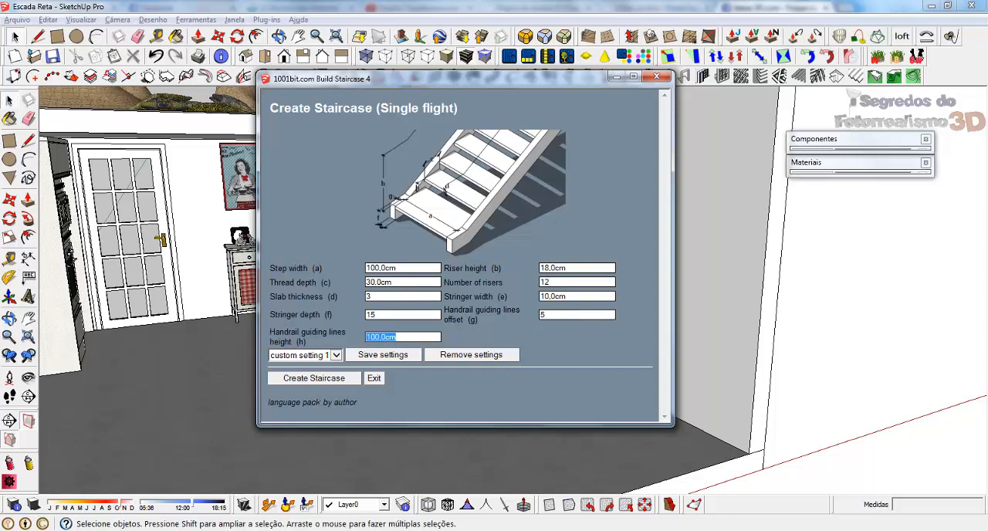
Create the staircase from the front floor corner beside the side wall, running back along the wall toward the mezzanine.
{"action": "left_click", "coordinate": [336, 380]}
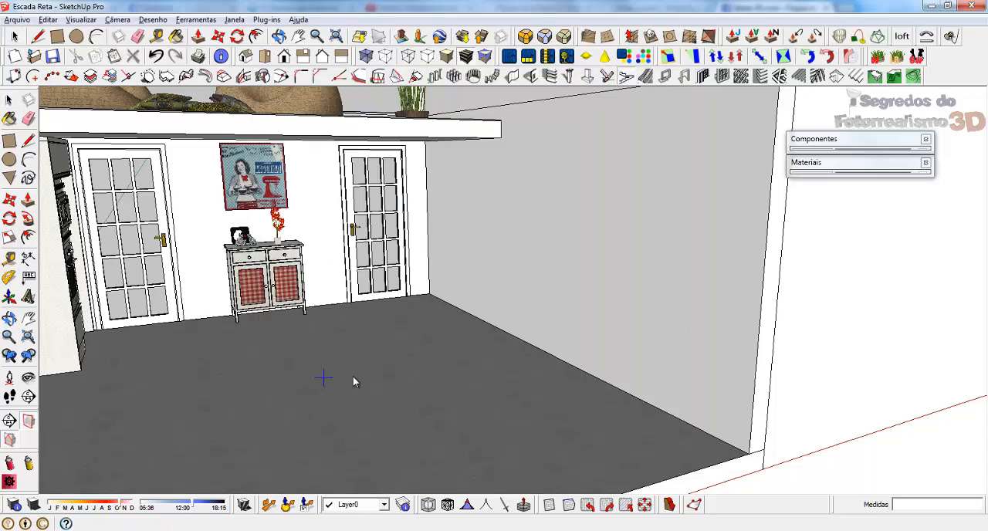
{"action": "left_click", "coordinate": [752, 456]}
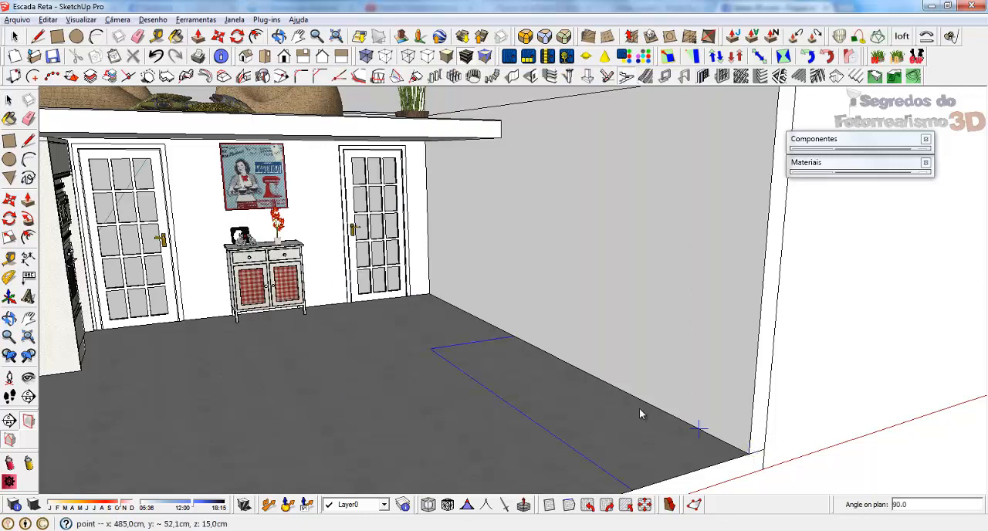
{"action": "left_click", "coordinate": [514, 335]}
{"action": "scroll", "coordinate": [572, 221], "scroll_direction": "down", "scroll_amount": 2}
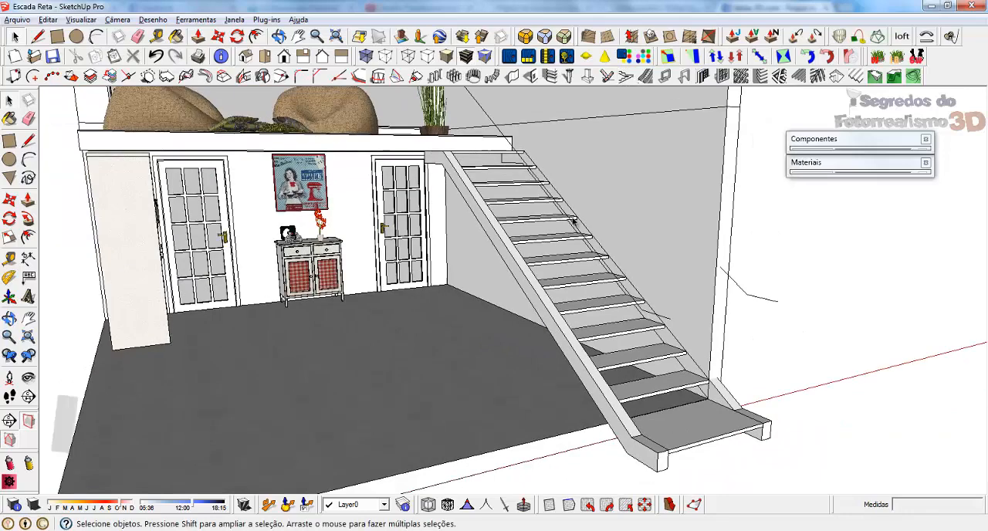
Move the new staircase back into the room so its base sits at the floor's front edge against the side wall.
{"action": "middle_click_drag", "start_coordinate": [573, 221], "coordinate": [539, 294]}
{"action": "scroll", "coordinate": [567, 197], "scroll_direction": "down", "scroll_amount": 2}
{"action": "left_click", "coordinate": [573, 333]}
{"action": "middle_click_drag", "start_coordinate": [578, 340], "coordinate": [565, 345]}
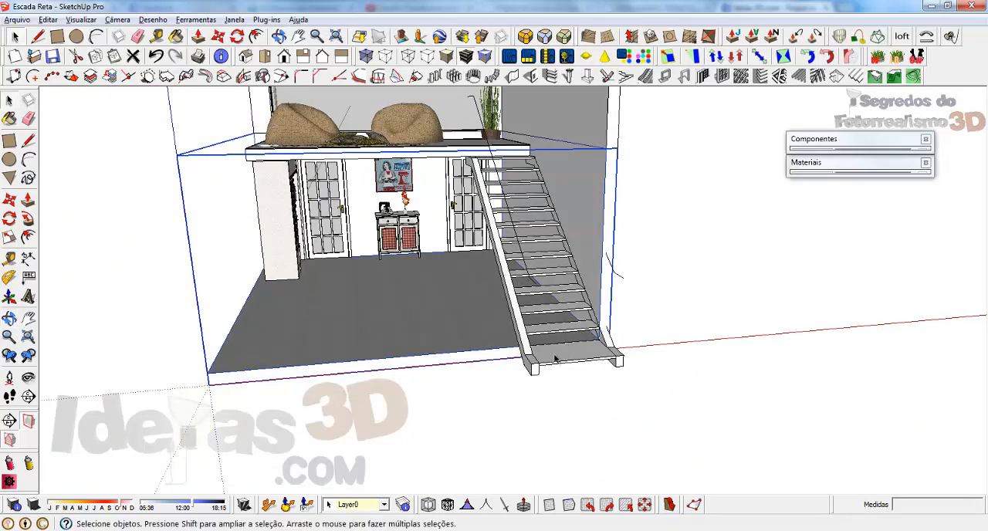
{"action": "left_click", "coordinate": [556, 356]}
{"action": "key", "text": "m"}
{"action": "middle_click_drag", "start_coordinate": [393, 309], "coordinate": [628, 335]}
{"action": "scroll", "coordinate": [564, 187], "scroll_direction": "up", "scroll_amount": 3}
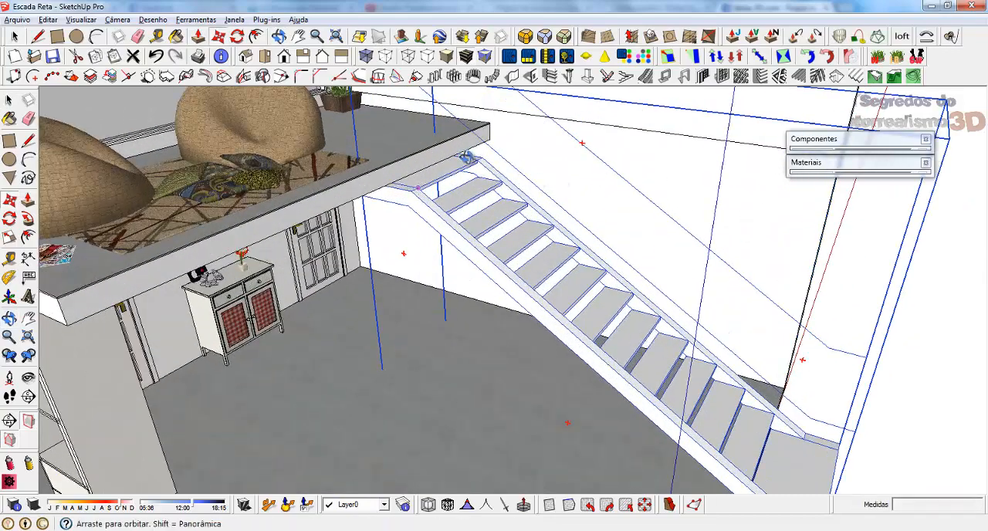
{"action": "middle_click_drag", "start_coordinate": [467, 159], "coordinate": [410, 115]}
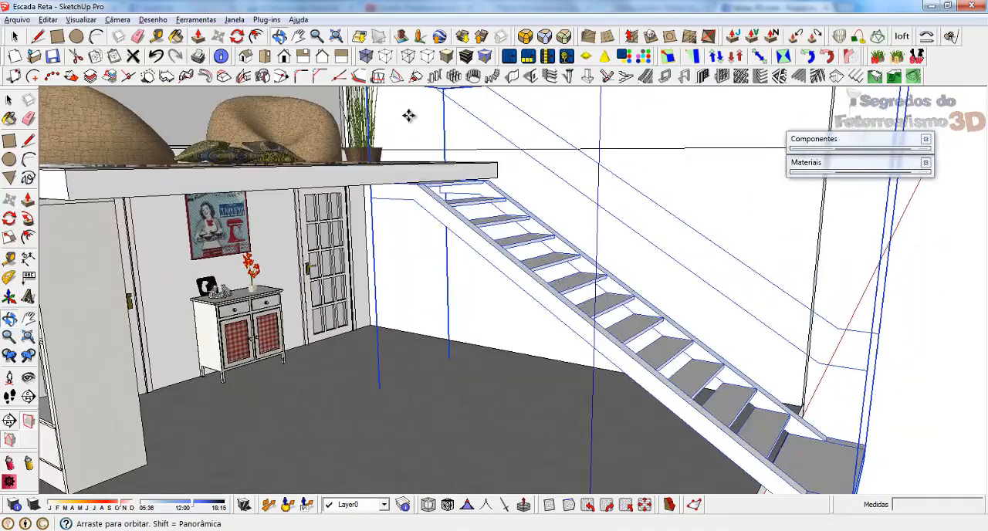
{"action": "scroll", "coordinate": [450, 155], "scroll_direction": "down", "scroll_amount": 3}
{"action": "scroll", "coordinate": [451, 155], "scroll_direction": "down", "scroll_amount": 1}
{"action": "middle_click_drag", "start_coordinate": [609, 252], "coordinate": [610, 276]}
{"action": "scroll", "coordinate": [642, 324], "scroll_direction": "up", "scroll_amount": 4}
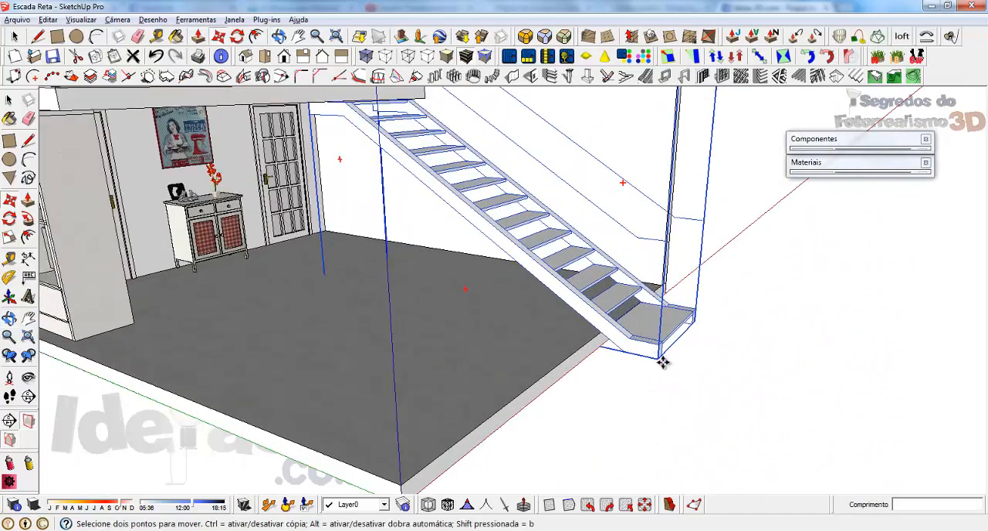
{"action": "middle_click_drag", "start_coordinate": [673, 331], "coordinate": [476, 324]}
{"action": "scroll", "coordinate": [478, 324], "scroll_direction": "up", "scroll_amount": 1}
{"action": "left_click", "coordinate": [608, 356]}
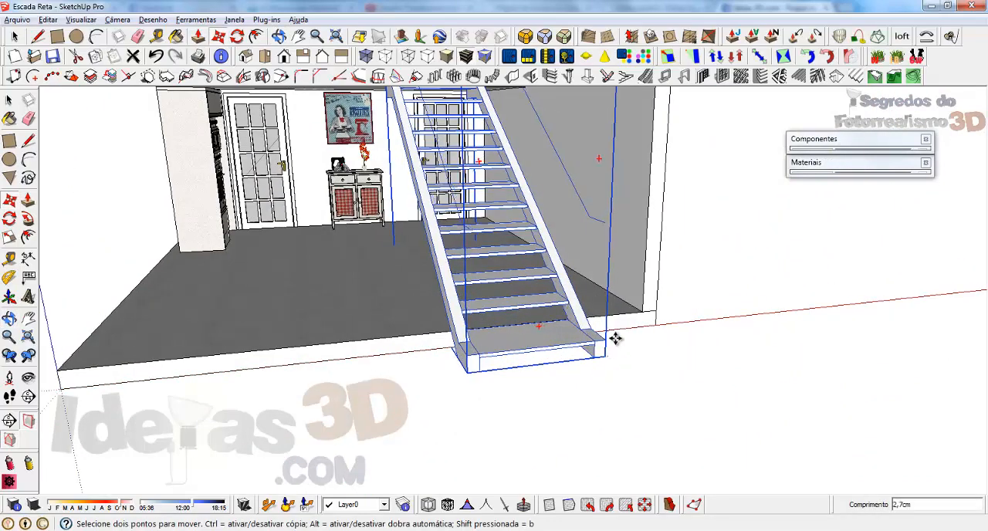
{"action": "middle_click_drag", "start_coordinate": [366, 231], "coordinate": [452, 209]}
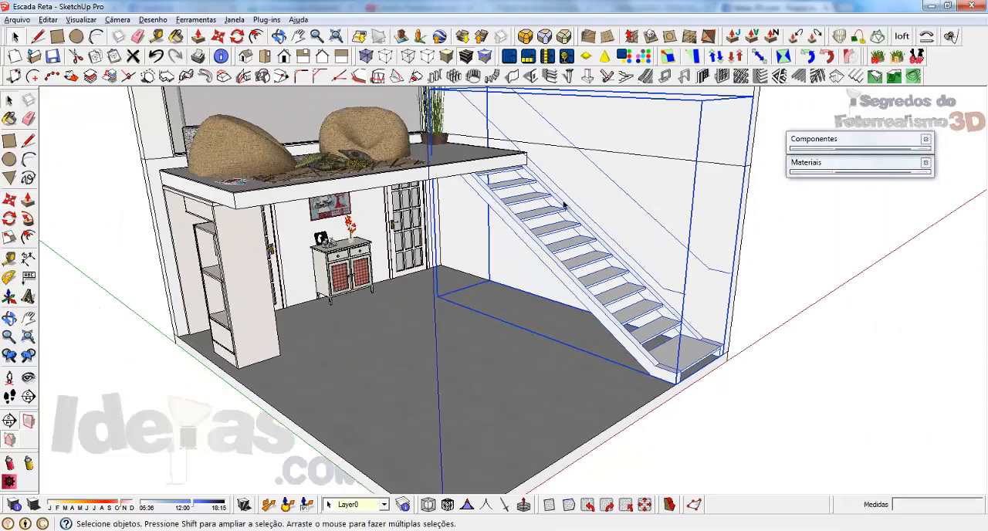
Check the repositioned open-riser staircase beneath the mezzanine and delete it.
{"action": "middle_click_drag", "start_coordinate": [648, 172], "coordinate": [575, 259]}
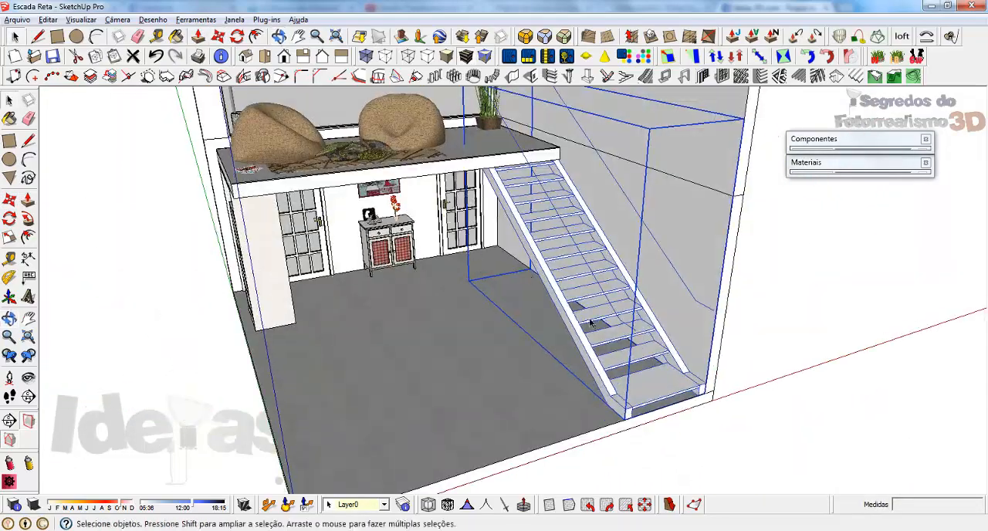
{"action": "scroll", "coordinate": [583, 319], "scroll_direction": "up", "scroll_amount": 3}
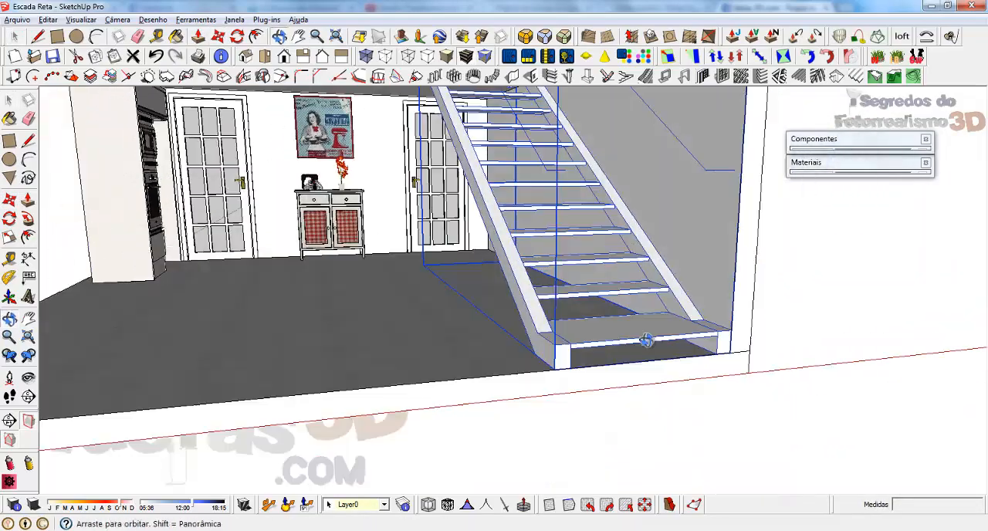
{"action": "middle_click_drag", "start_coordinate": [646, 344], "coordinate": [660, 380]}
{"action": "key", "text": "Delete"}
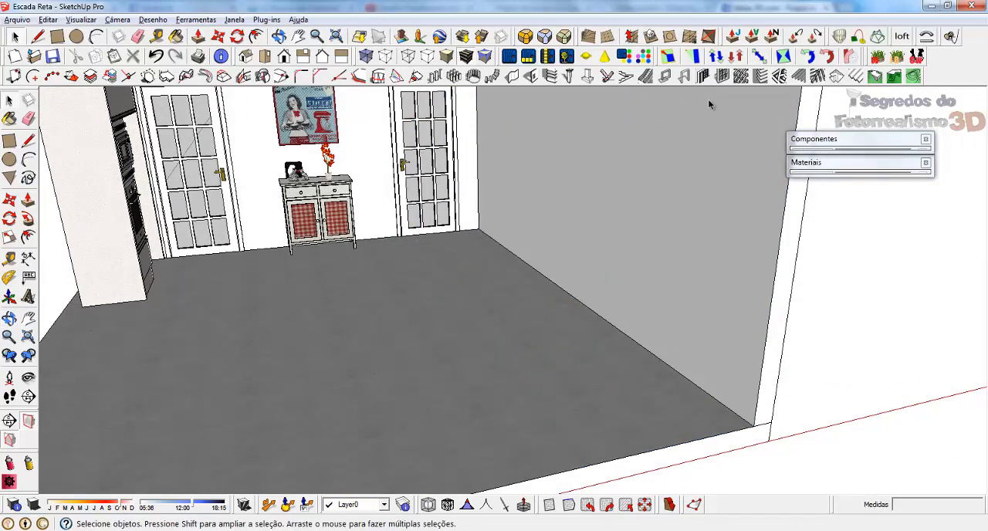
Rebuild the type 3 staircase with the same settings from the front floor corner, running back along the side wall.
{"action": "left_click", "coordinate": [643, 76]}
{"action": "left_click", "coordinate": [196, 325]}
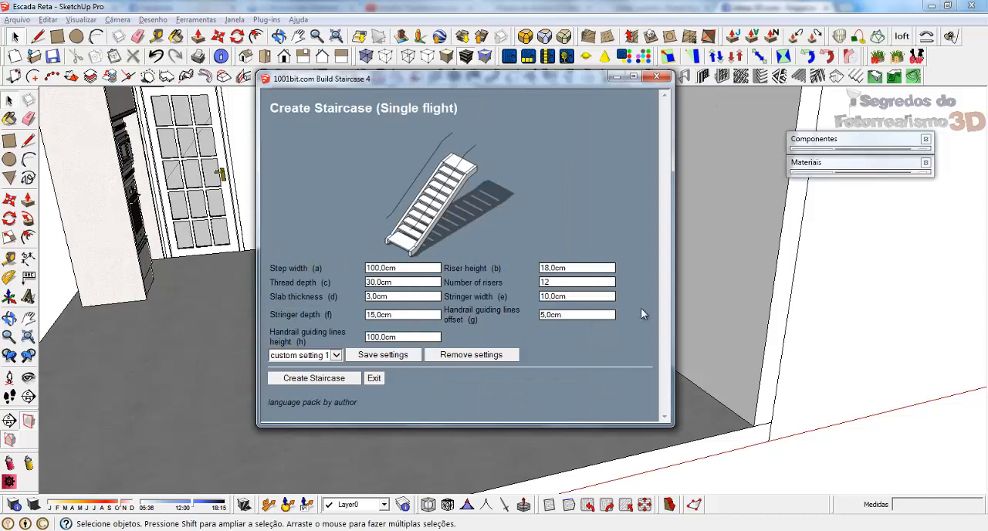
{"action": "left_click", "coordinate": [575, 297]}
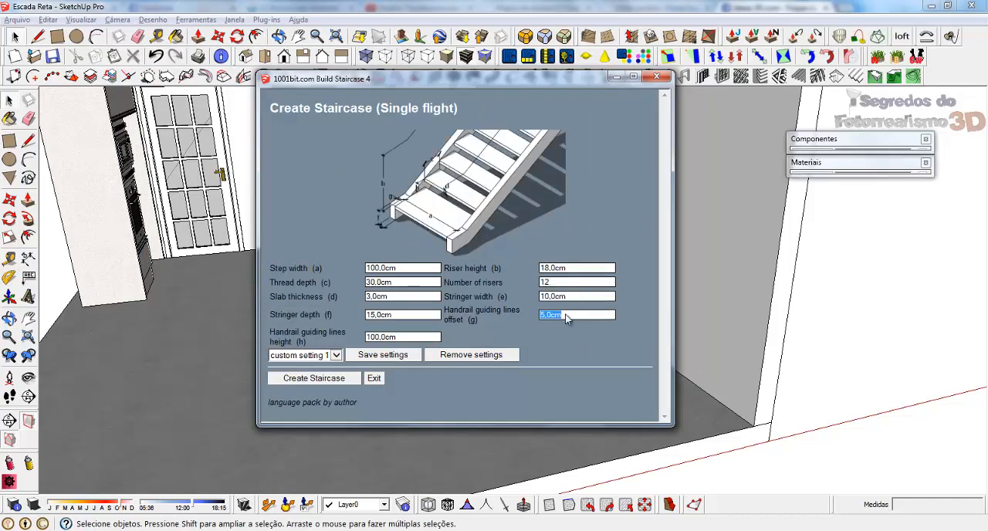
{"action": "left_click", "coordinate": [313, 378]}
{"action": "left_click", "coordinate": [753, 425]}
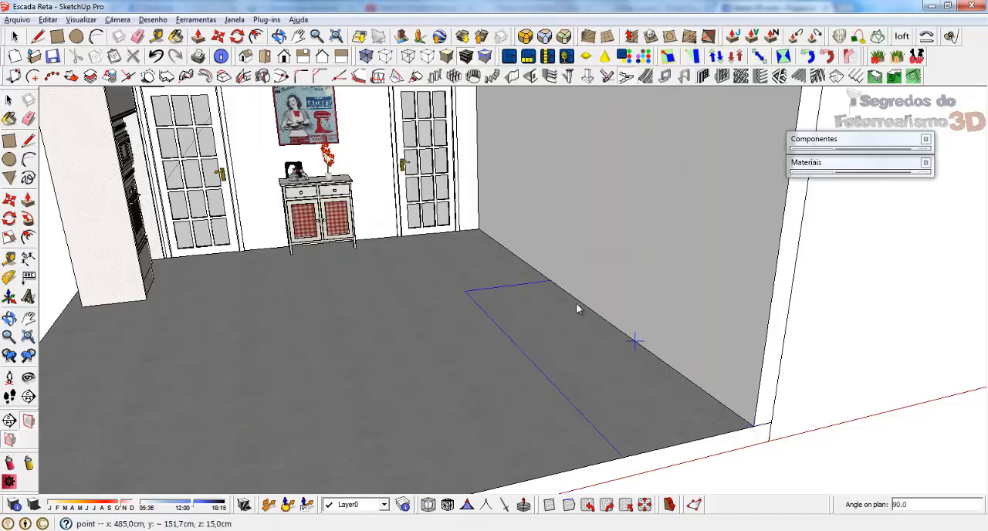
{"action": "left_click", "coordinate": [549, 284]}
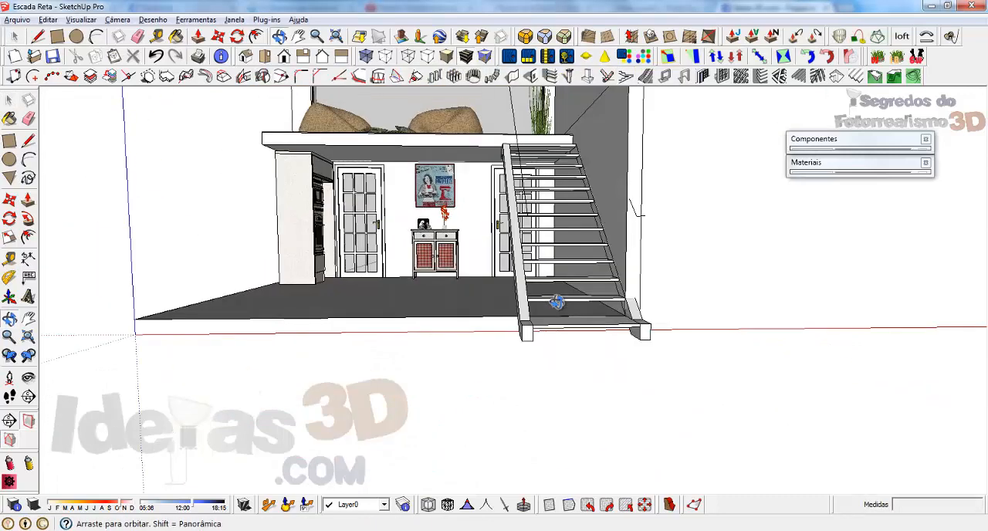
{"action": "middle_click_drag", "start_coordinate": [540, 309], "coordinate": [599, 341]}
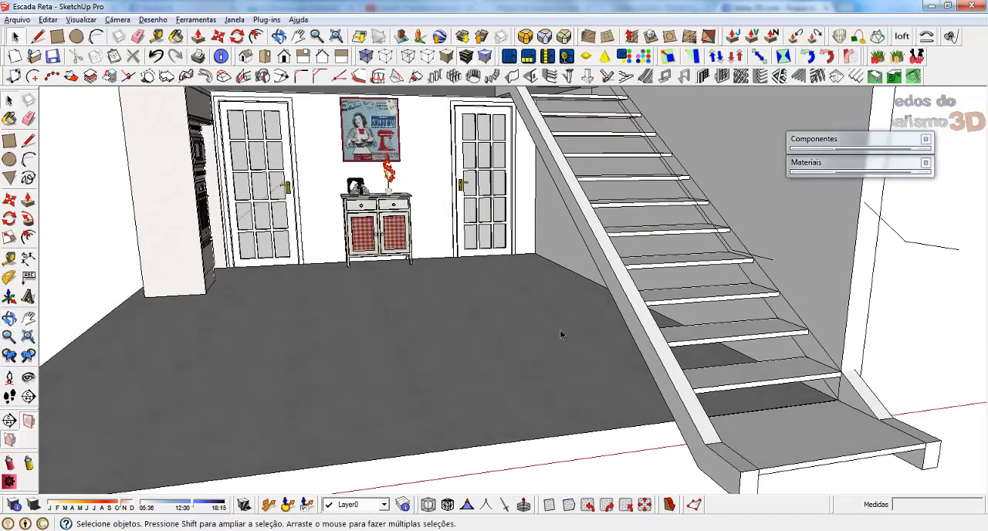
Inspect the base of the type 3 staircase at the floor's front edge and delete the staircase.
{"action": "scroll", "coordinate": [587, 316], "scroll_direction": "down", "scroll_amount": 3}
{"action": "scroll", "coordinate": [707, 414], "scroll_direction": "up", "scroll_amount": 4}
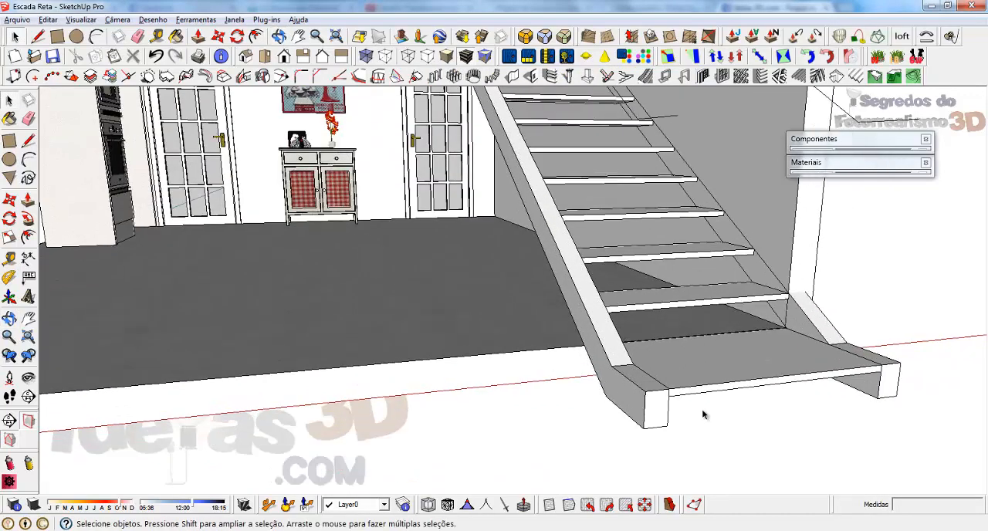
{"action": "key", "text": "t"}
{"action": "key", "text": "space"}
{"action": "left_click", "coordinate": [632, 390]}
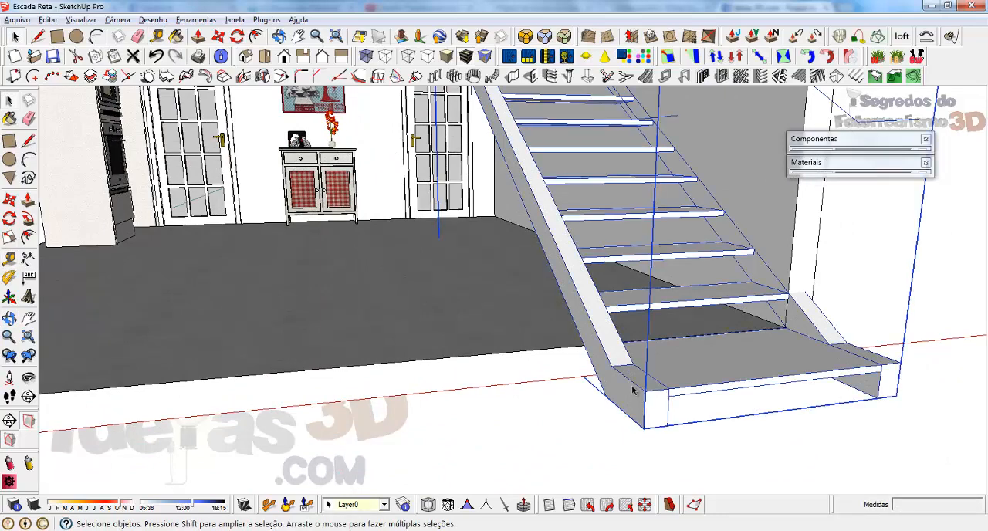
{"action": "key", "text": "Delete"}
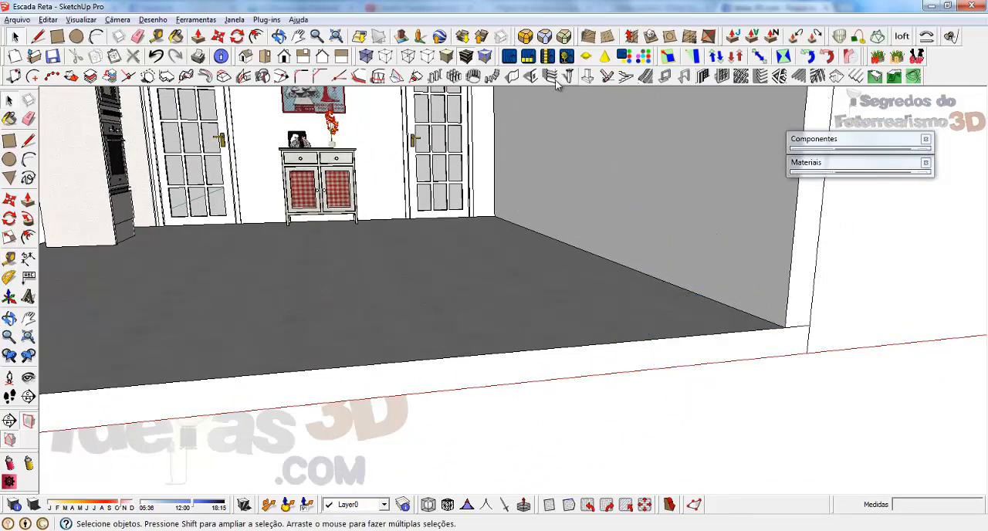
Build the type 3 staircase again along the side wall, keeping the 10 cm stringer width, 15 cm stringer depth and 2.5 cm handrail offset.
{"action": "left_click", "coordinate": [624, 76]}
{"action": "left_click", "coordinate": [231, 324]}
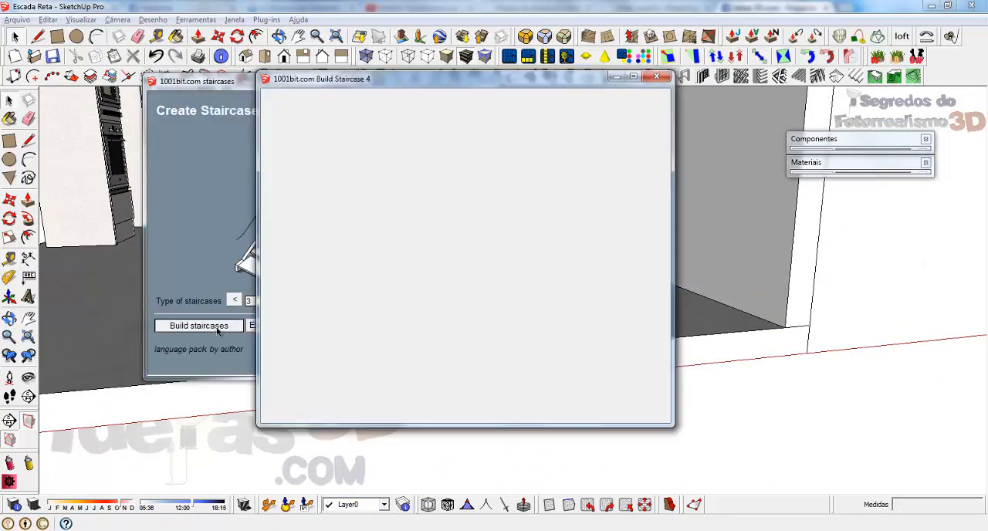
{"action": "left_click", "coordinate": [583, 301]}
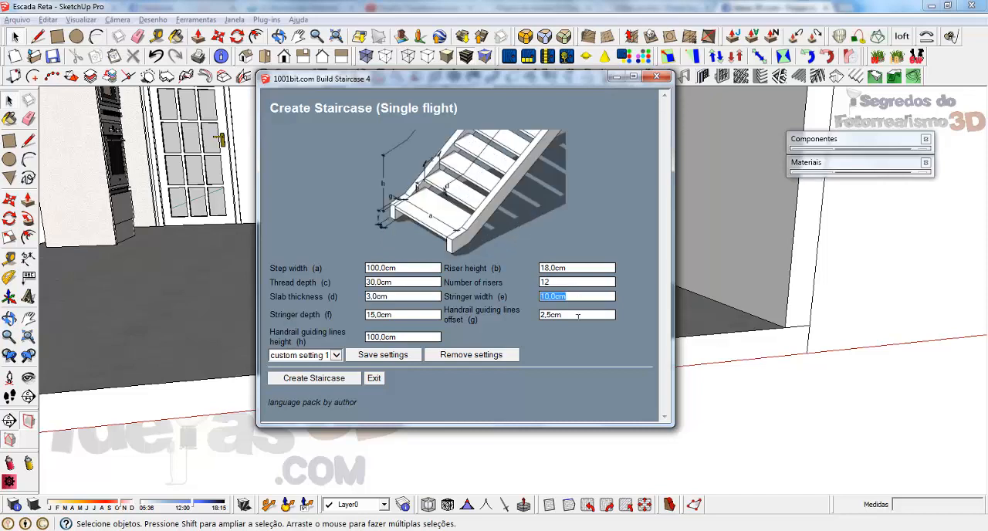
{"action": "left_click", "coordinate": [577, 315]}
{"action": "left_click", "coordinate": [423, 314]}
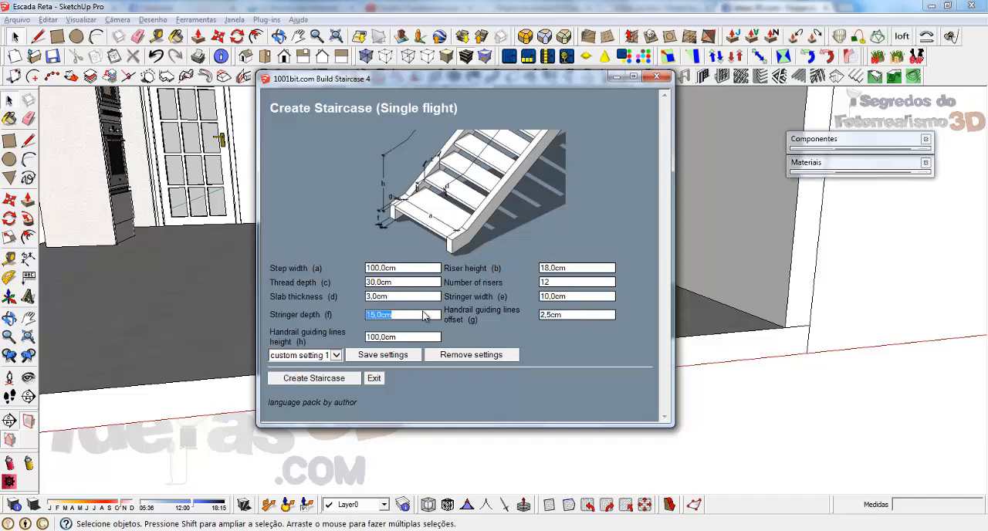
{"action": "left_click", "coordinate": [575, 312]}
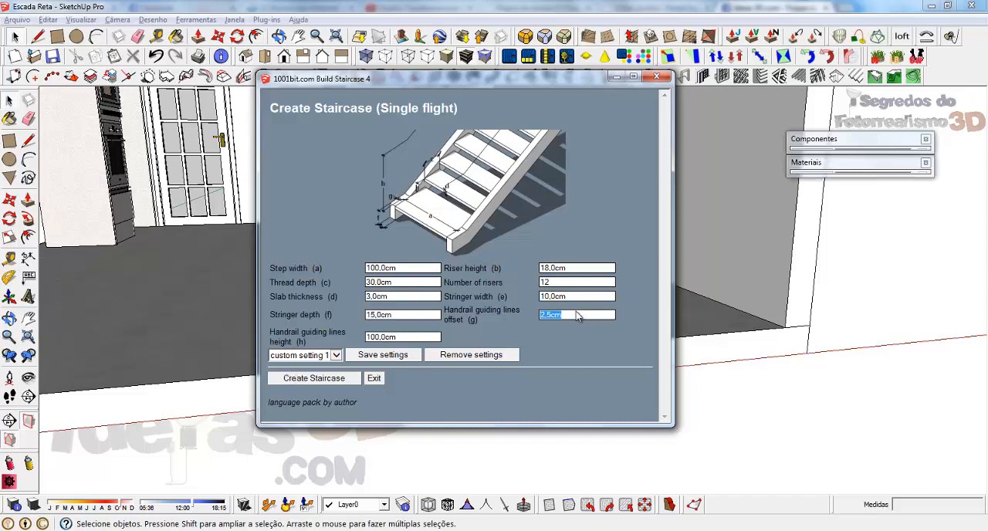
{"action": "left_click", "coordinate": [319, 378]}
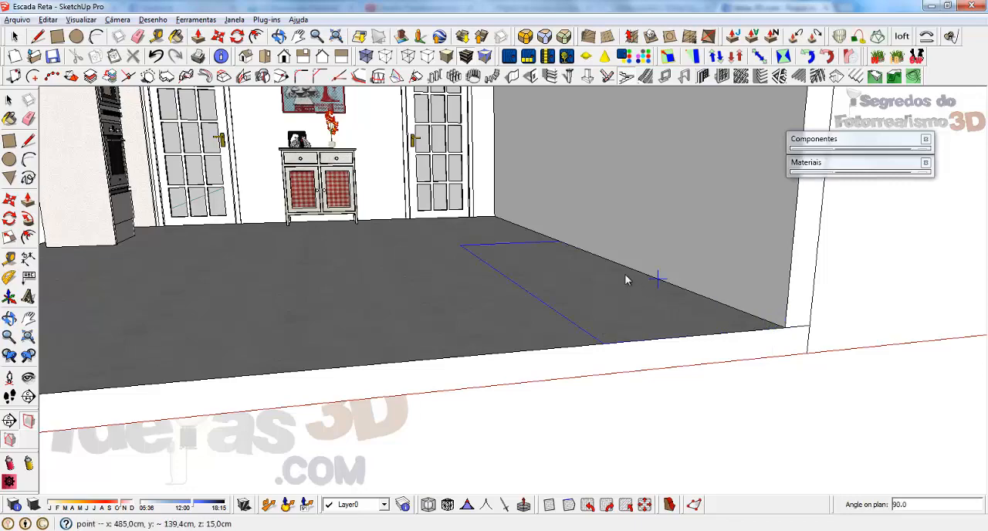
{"action": "left_click", "coordinate": [557, 247]}
Check the rebuilt staircase against the mezzanine and delete it.
{"action": "key", "text": "o"}
{"action": "left_click_drag", "start_coordinate": [456, 234], "coordinate": [493, 263]}
{"action": "middle_click_drag", "start_coordinate": [493, 262], "coordinate": [526, 330]}
{"action": "scroll", "coordinate": [582, 384], "scroll_direction": "down", "scroll_amount": 4}
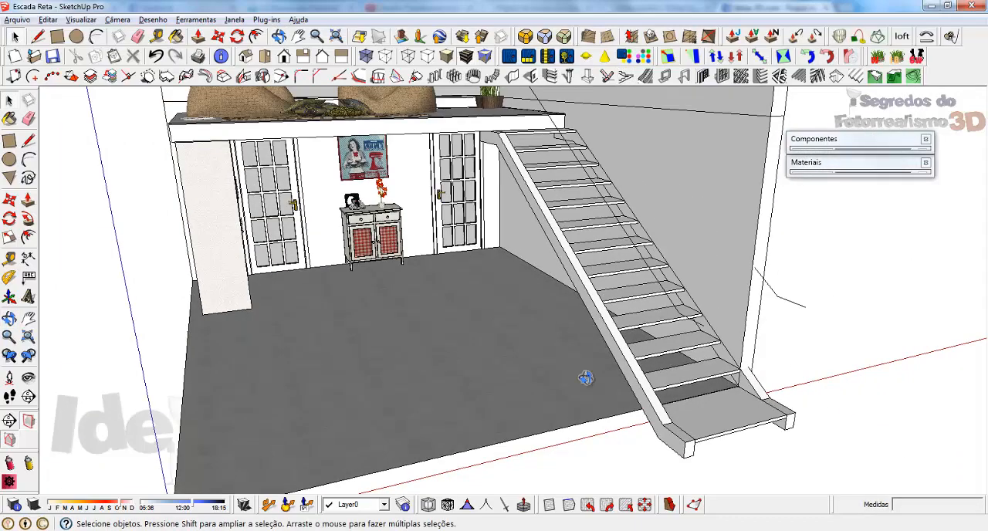
{"action": "middle_click_drag", "start_coordinate": [585, 379], "coordinate": [653, 367]}
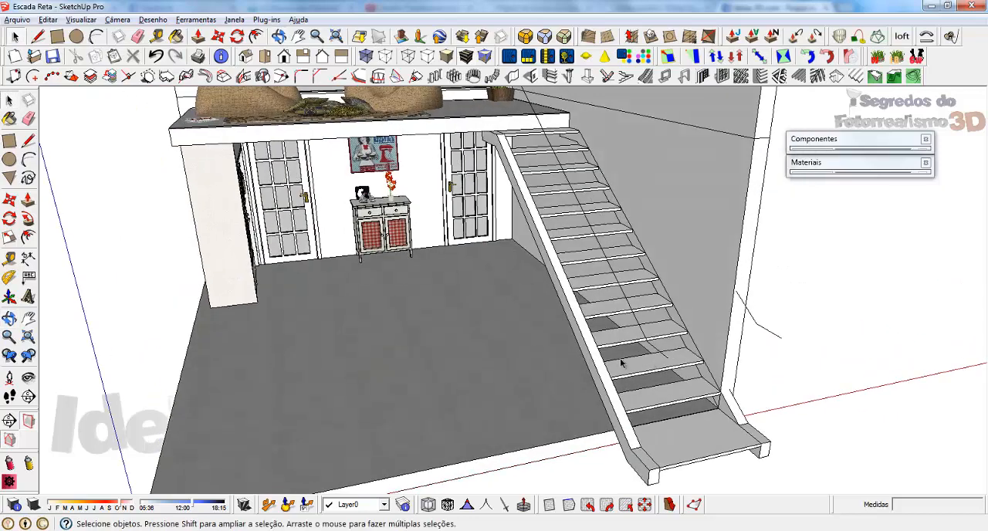
{"action": "left_click", "coordinate": [615, 355]}
{"action": "key", "text": "Delete"}
Try to build a type 4 staircase with its current settings from the front floor corner, running back along the side wall.
{"action": "left_click", "coordinate": [625, 76]}
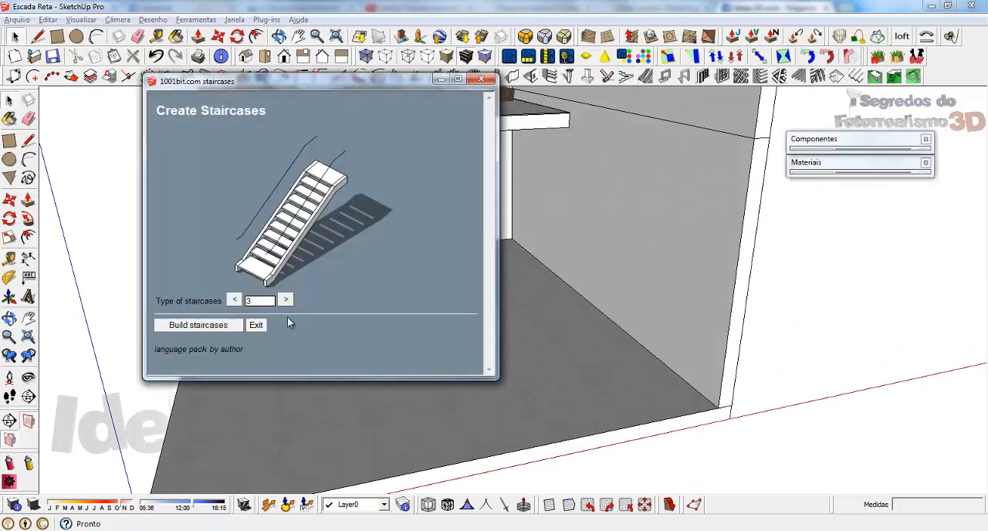
{"action": "left_click", "coordinate": [285, 300]}
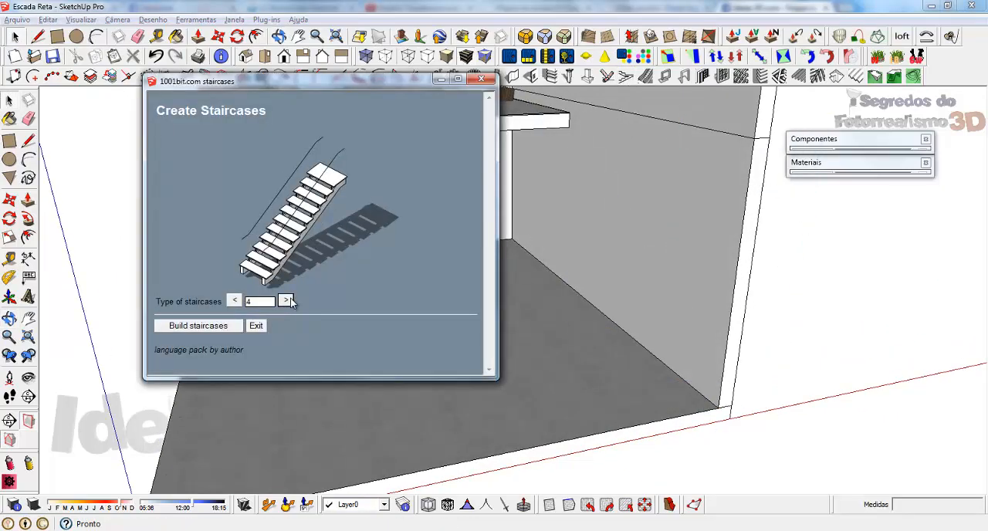
{"action": "left_click", "coordinate": [193, 326]}
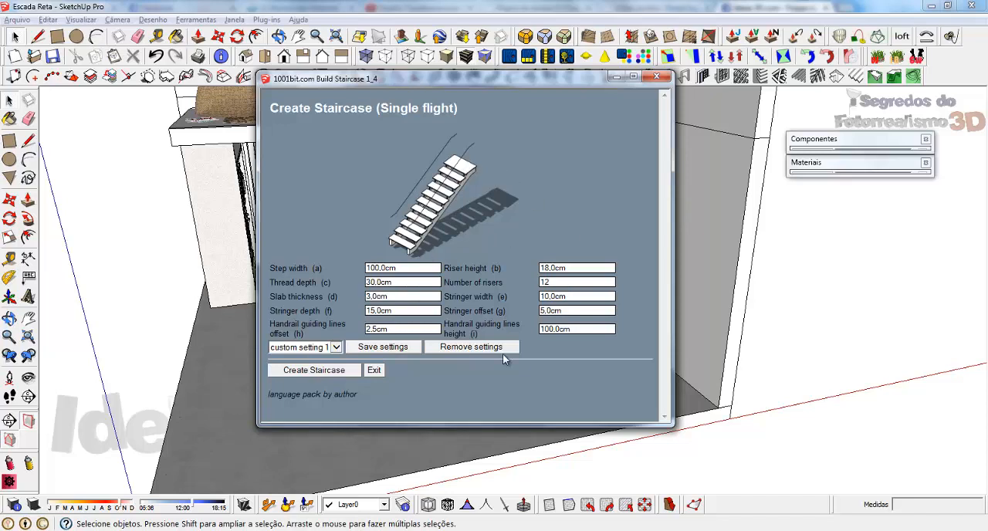
{"action": "left_click", "coordinate": [314, 370]}
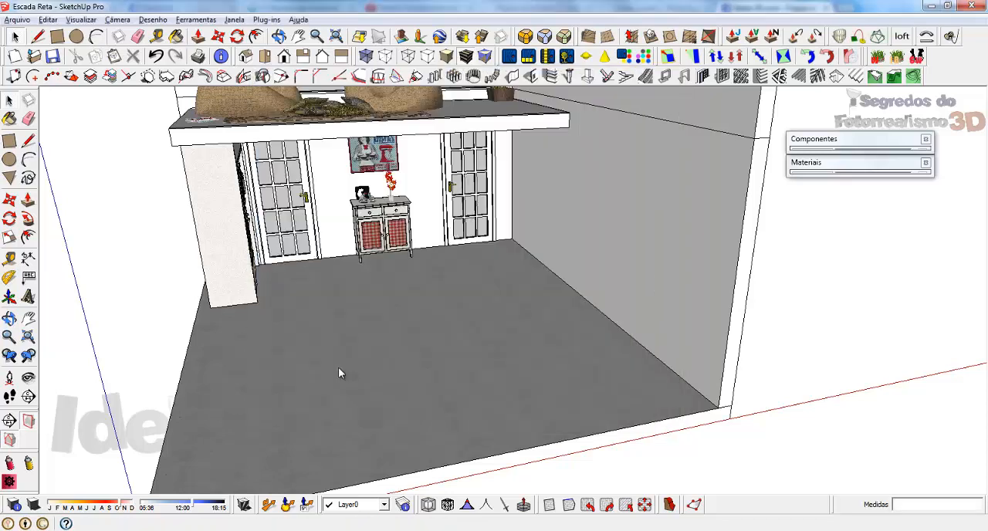
{"action": "left_click", "coordinate": [718, 406]}
{"action": "left_click", "coordinate": [573, 288]}
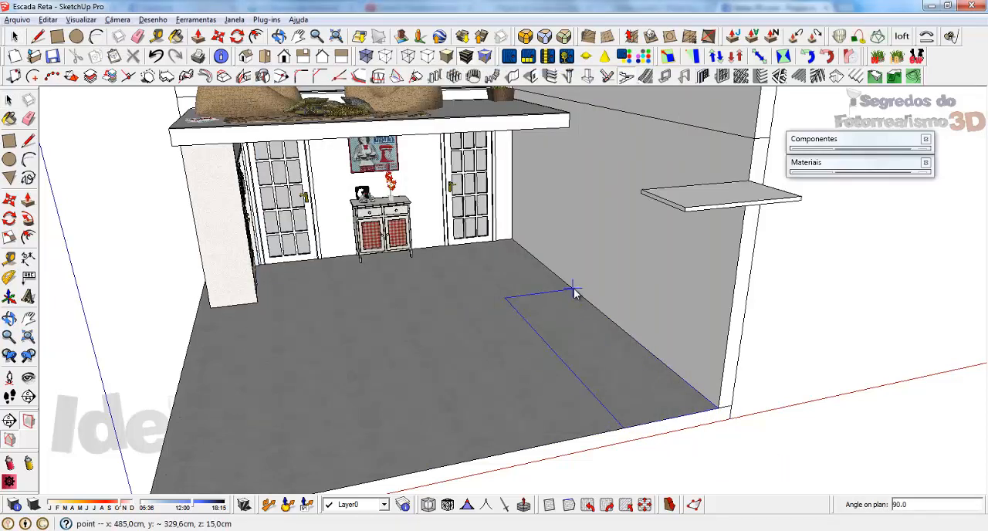
Delete the stray type 4 staircase slabs around the room.
{"action": "scroll", "coordinate": [520, 342], "scroll_direction": "down", "scroll_amount": 3}
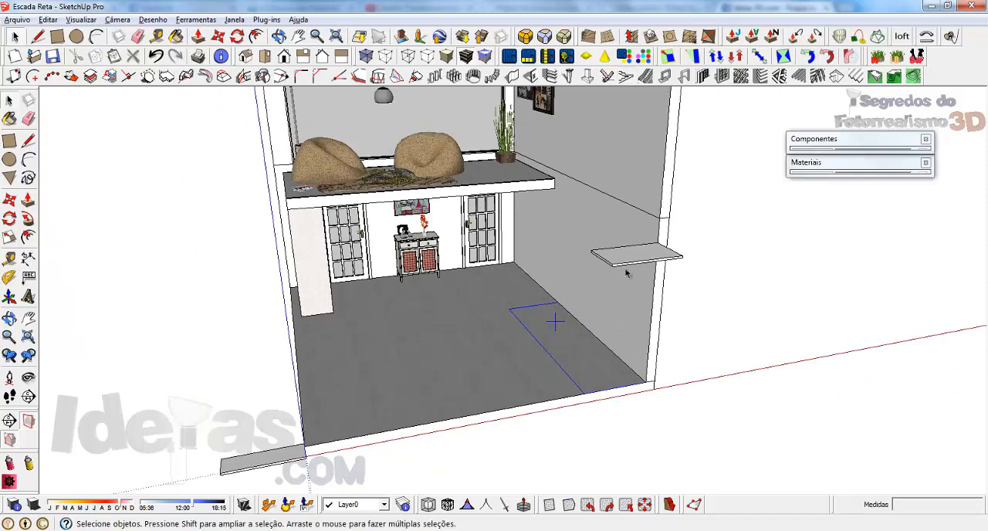
{"action": "left_click", "coordinate": [625, 264]}
{"action": "scroll", "coordinate": [592, 330], "scroll_direction": "down", "scroll_amount": 3}
{"action": "middle_click_drag", "start_coordinate": [571, 340], "coordinate": [564, 314]}
{"action": "scroll", "coordinate": [562, 312], "scroll_direction": "up", "scroll_amount": 6}
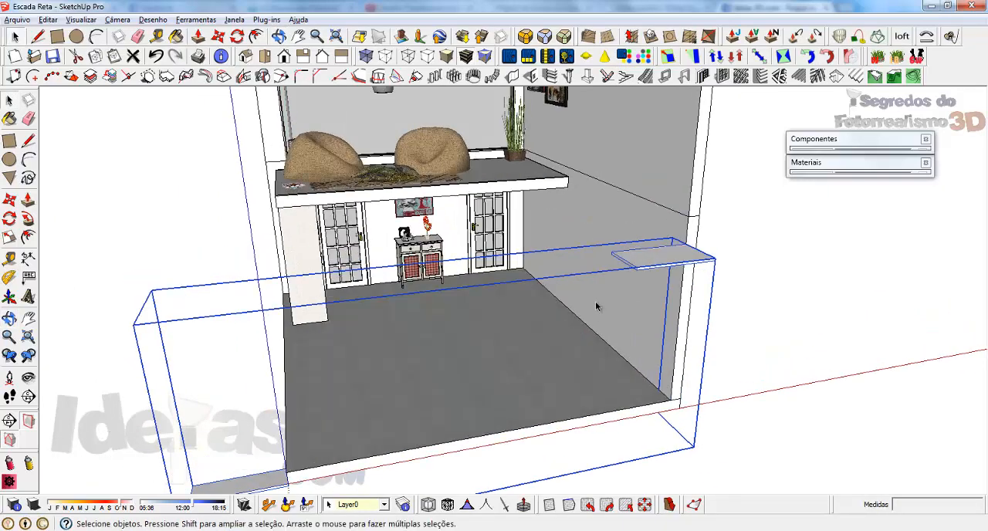
{"action": "key", "text": "ctrl+t"}
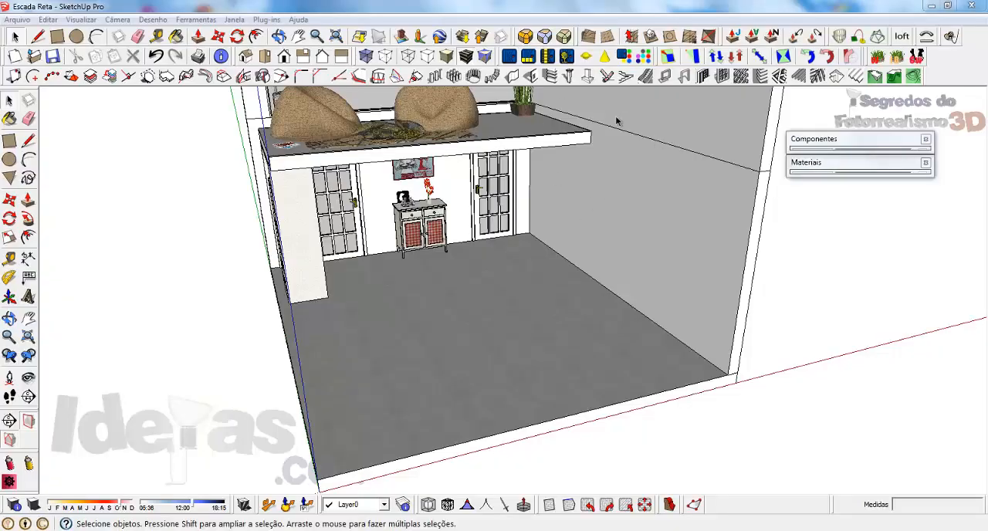
Choose staircase type 5 and open its build settings.
{"action": "left_click", "coordinate": [626, 75]}
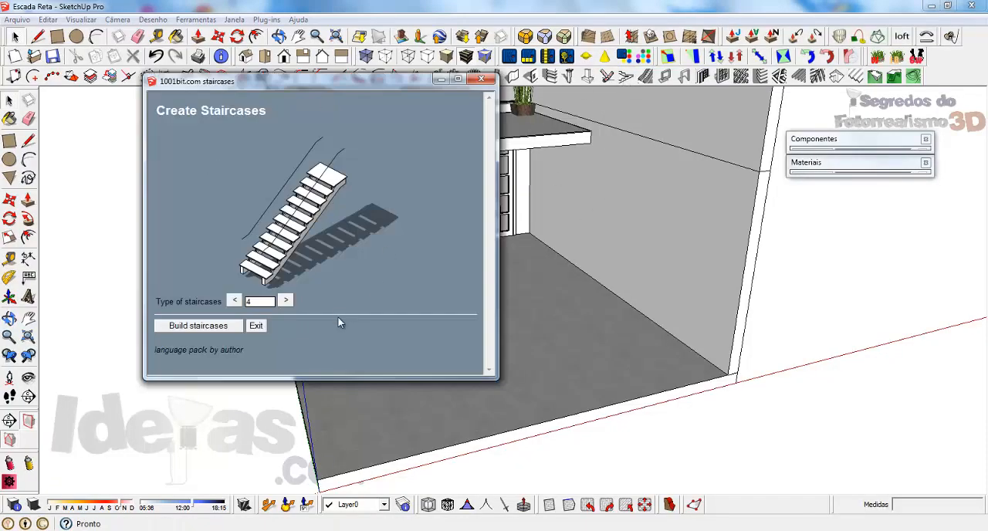
{"action": "left_click", "coordinate": [235, 301]}
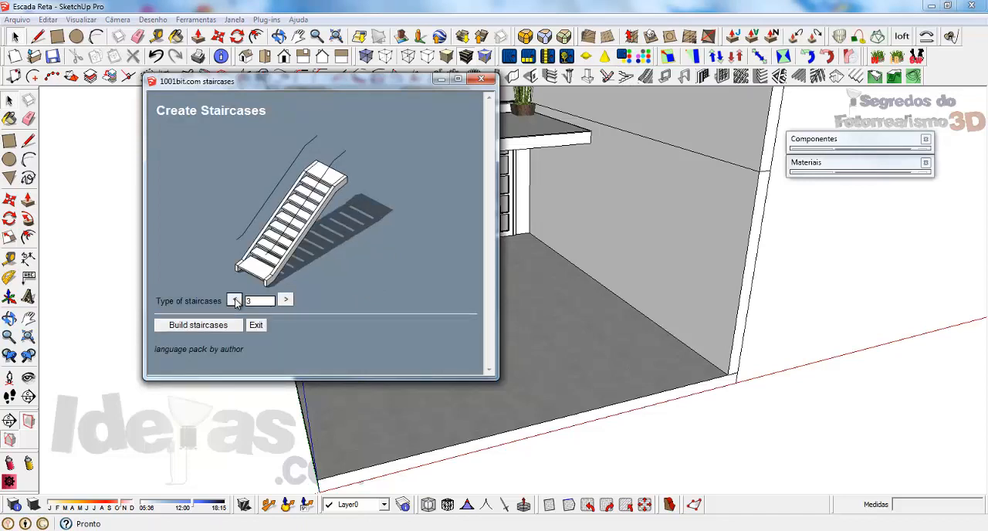
{"action": "left_click", "coordinate": [286, 302]}
{"action": "left_click", "coordinate": [286, 302]}
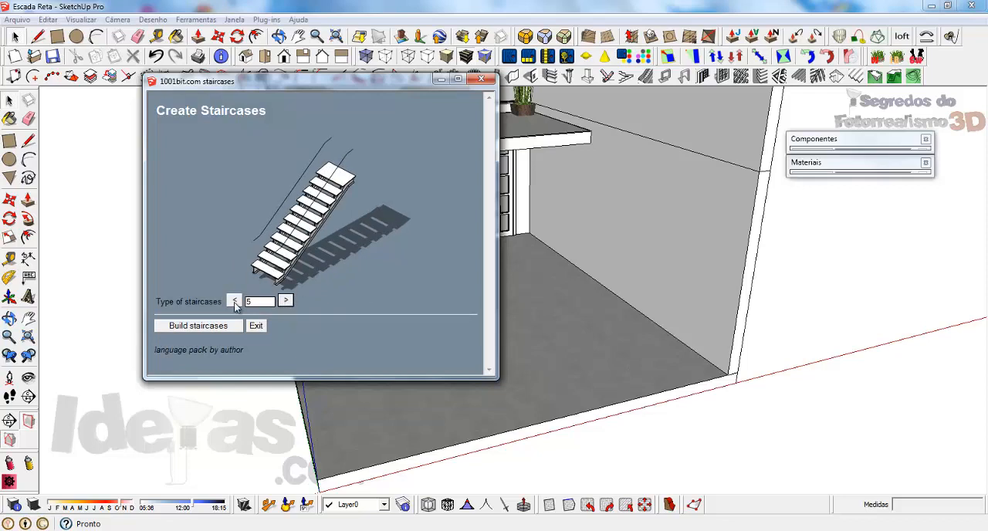
{"action": "left_click", "coordinate": [197, 327]}
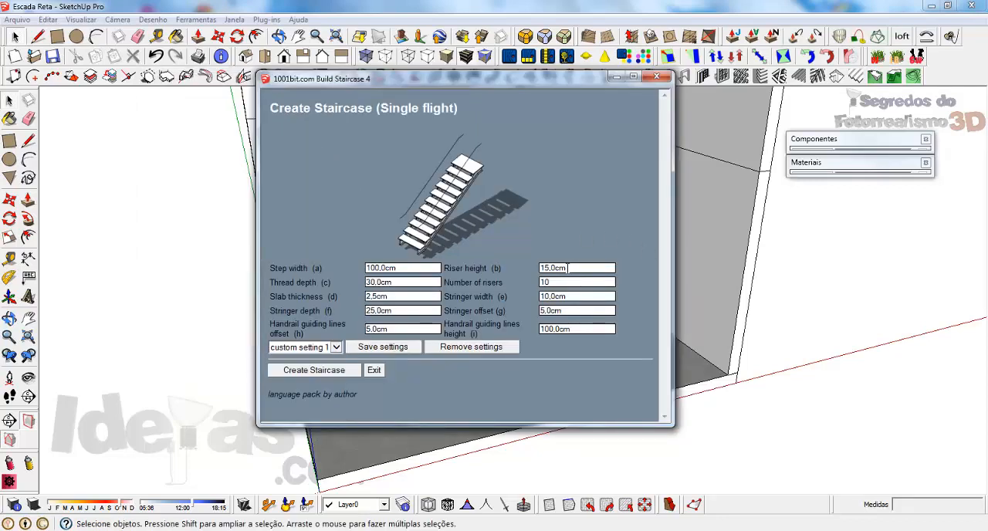
Set the riser height to 18 cm and the number of risers to 12, keeping the 100 cm step width and 30 cm tread depth.
{"action": "left_click", "coordinate": [407, 267]}
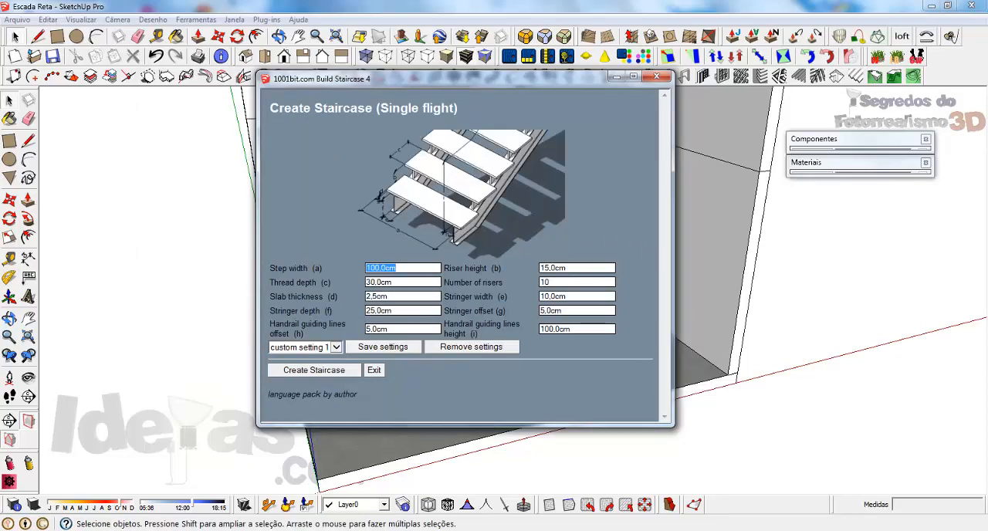
{"action": "left_click", "coordinate": [568, 267]}
{"action": "type", "text": "18"}
{"action": "left_click", "coordinate": [433, 283]}
{"action": "left_click", "coordinate": [554, 283]}
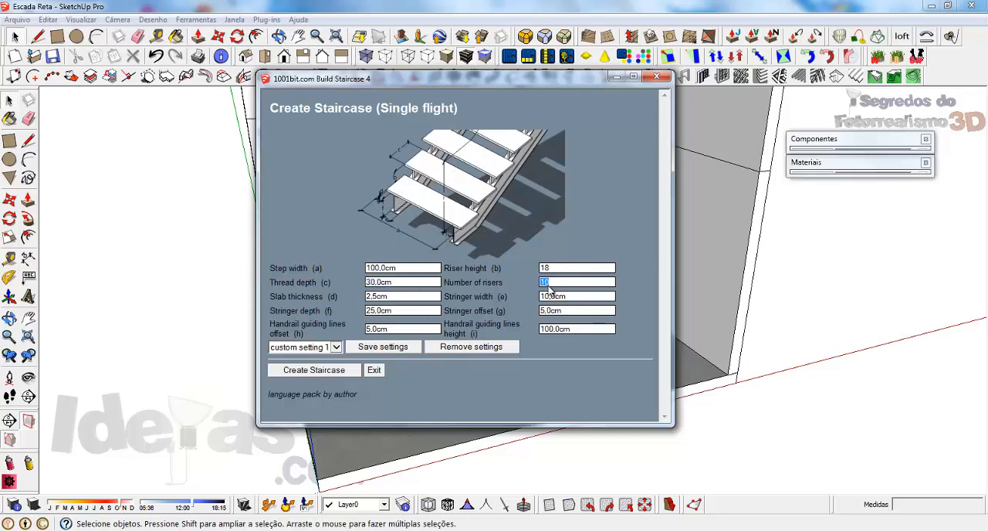
{"action": "left_click", "coordinate": [399, 301]}
Set the stringer depth to 15 cm and create the staircase from the front floor corner, running back along the side wall.
{"action": "left_click", "coordinate": [582, 298]}
{"action": "key", "text": "Tab"}
{"action": "type", "text": "15"}
{"action": "double_click", "coordinate": [598, 310]}
{"action": "left_click", "coordinate": [301, 370]}
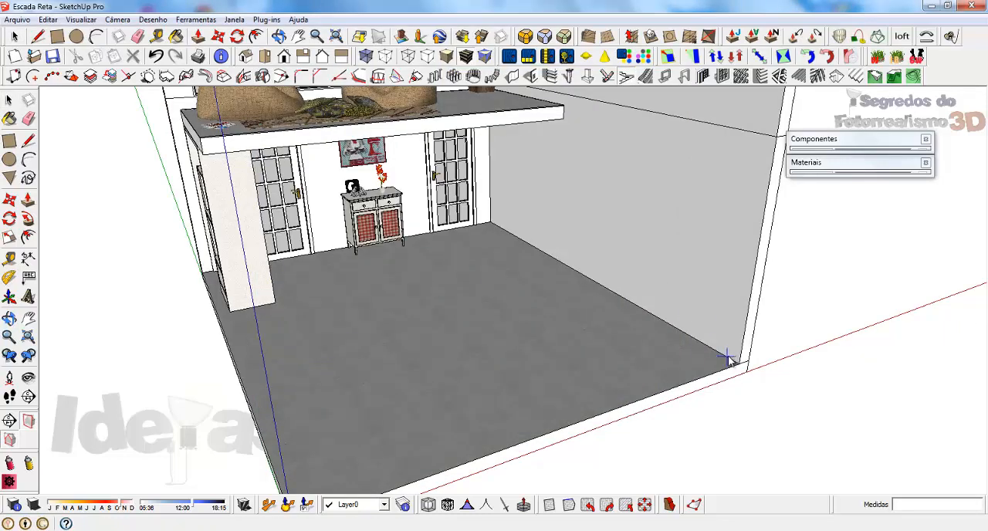
{"action": "left_click", "coordinate": [574, 275]}
Move the new staircase into the room so its base sits at the floor's front edge against the side wall.
{"action": "middle_click_drag", "start_coordinate": [540, 311], "coordinate": [591, 424]}
{"action": "left_click", "coordinate": [729, 332]}
{"action": "key", "text": "m"}
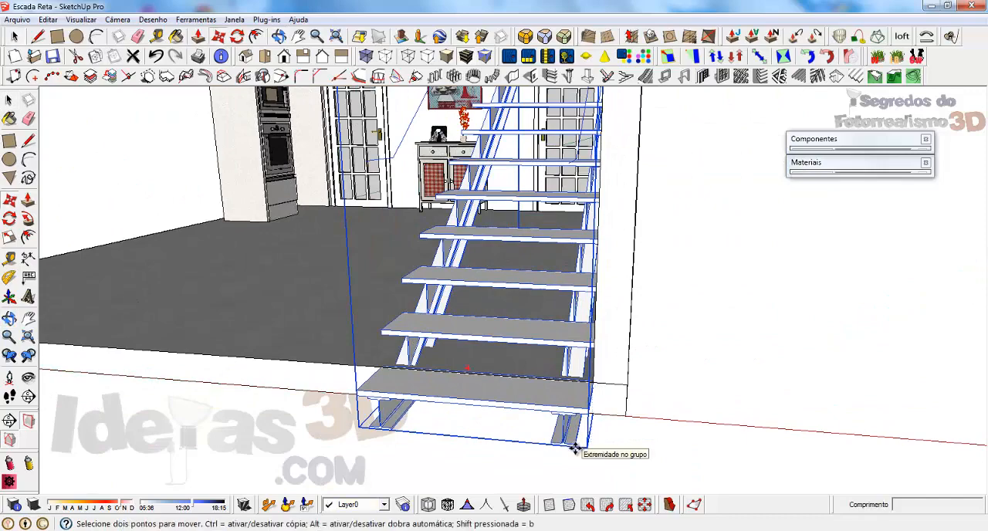
{"action": "left_click", "coordinate": [579, 447]}
{"action": "scroll", "coordinate": [602, 352], "scroll_direction": "up", "scroll_amount": 5}
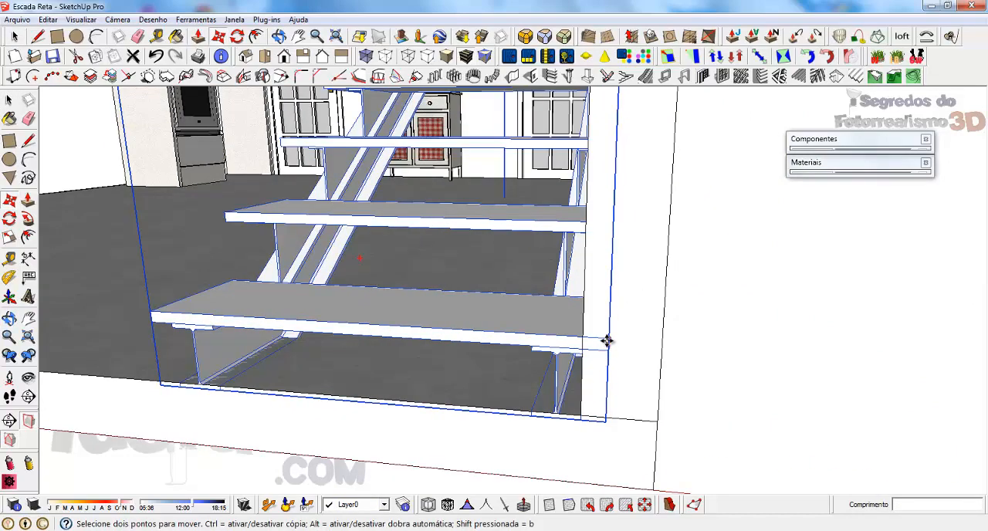
{"action": "left_click", "coordinate": [582, 335]}
Delete the handrail guide lines inside the staircase group and leave the group.
{"action": "middle_click_drag", "start_coordinate": [419, 319], "coordinate": [553, 371]}
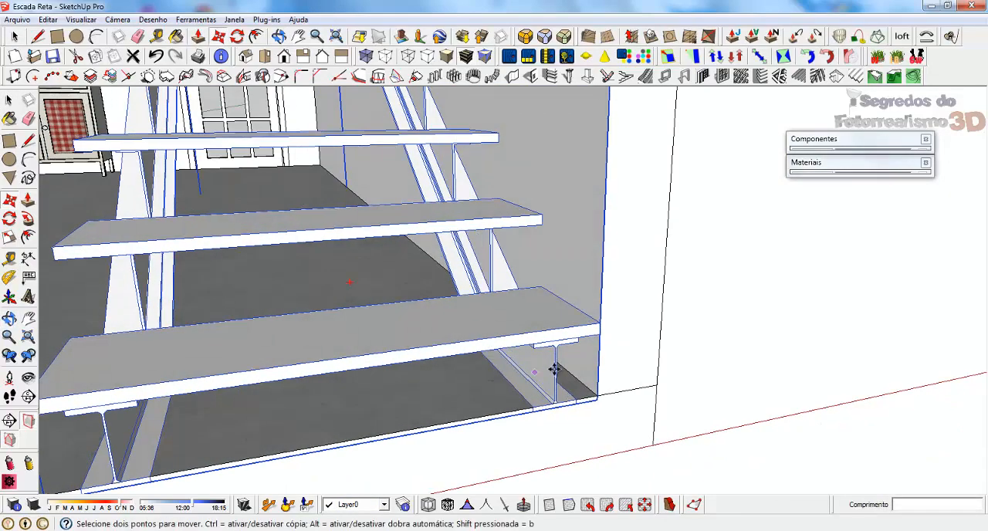
{"action": "scroll", "coordinate": [555, 370], "scroll_direction": "down", "scroll_amount": 4}
{"action": "scroll", "coordinate": [591, 412], "scroll_direction": "down", "scroll_amount": 3}
{"action": "middle_click_drag", "start_coordinate": [591, 412], "coordinate": [621, 372]}
{"action": "scroll", "coordinate": [622, 372], "scroll_direction": "down", "scroll_amount": 3}
{"action": "scroll", "coordinate": [489, 294], "scroll_direction": "up", "scroll_amount": 4}
{"action": "key", "text": "space"}
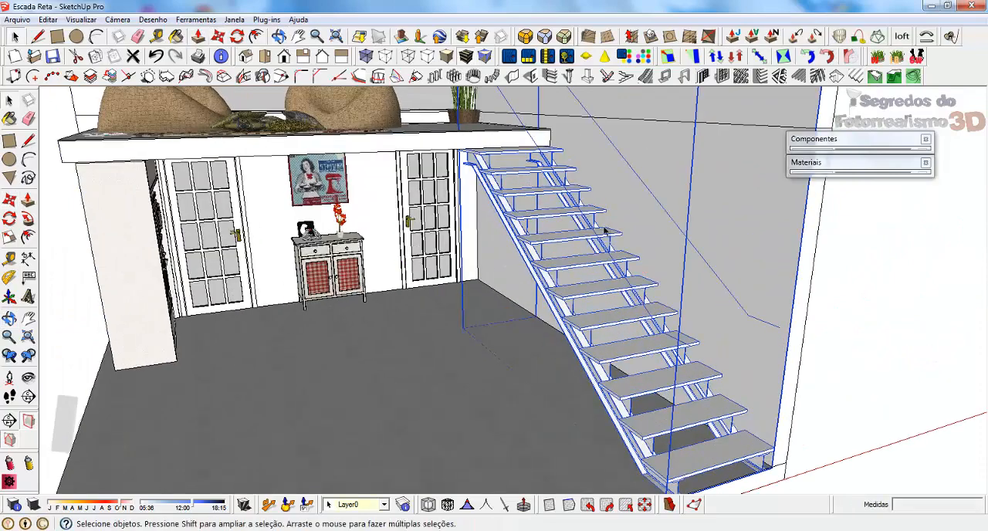
{"action": "double_click", "coordinate": [662, 208]}
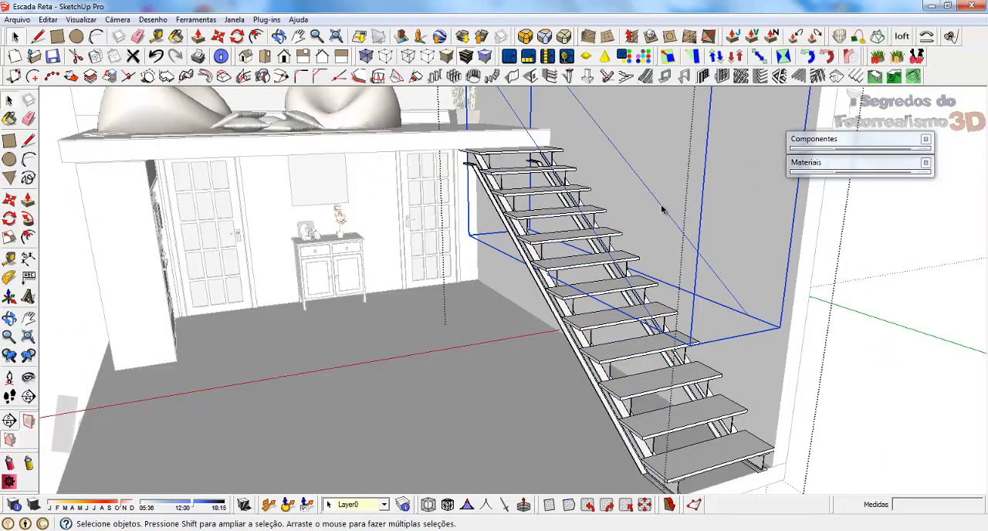
{"action": "left_click", "coordinate": [837, 303]}
{"action": "left_click", "coordinate": [882, 260]}
{"action": "middle_click_drag", "start_coordinate": [496, 355], "coordinate": [477, 338]}
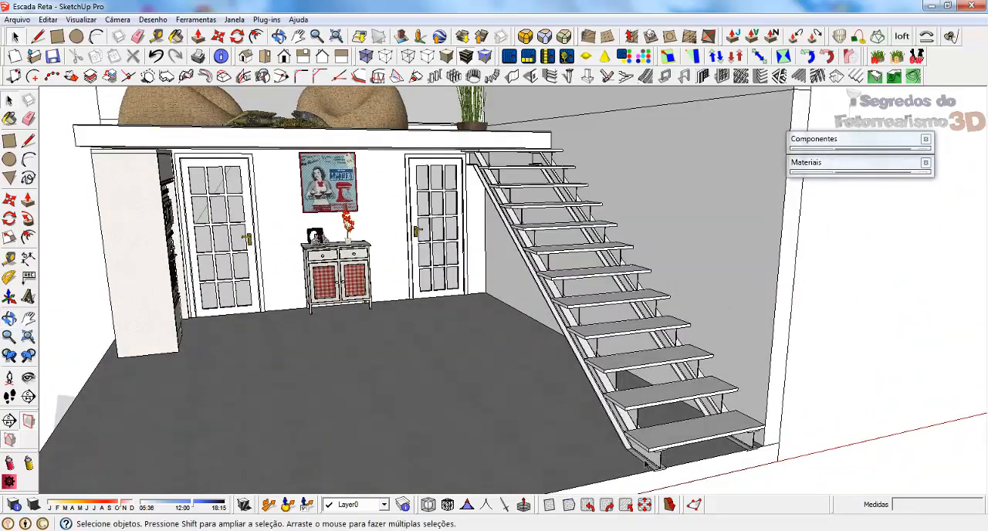
Move the open-riser staircase slightly back so the base of its stringers meets the floor's front edge, and deselect it.
{"action": "scroll", "coordinate": [647, 461], "scroll_direction": "up", "scroll_amount": 3}
{"action": "middle_click_drag", "start_coordinate": [624, 453], "coordinate": [755, 386]}
{"action": "left_click", "coordinate": [687, 422]}
{"action": "scroll", "coordinate": [741, 390], "scroll_direction": "down", "scroll_amount": 2}
{"action": "scroll", "coordinate": [733, 405], "scroll_direction": "up", "scroll_amount": 3}
{"action": "scroll", "coordinate": [545, 386], "scroll_direction": "down", "scroll_amount": 3}
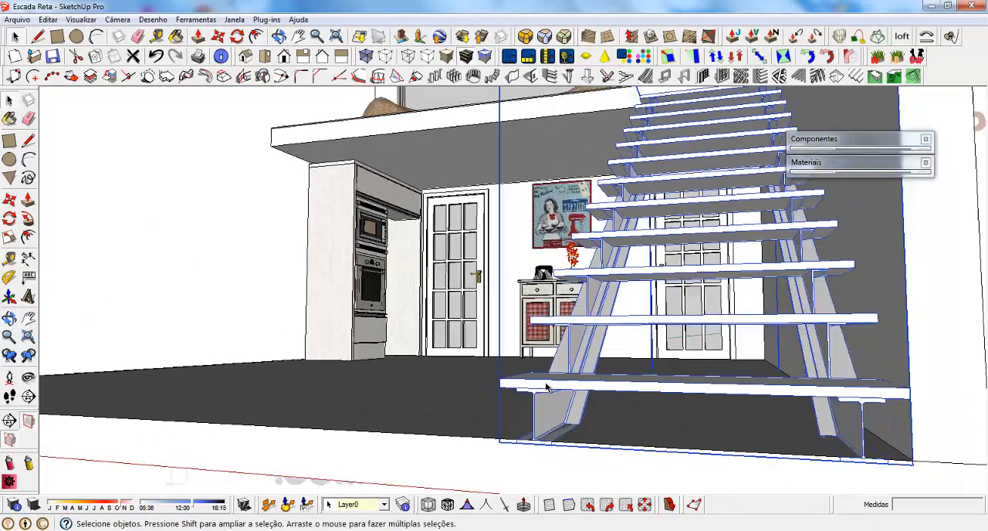
{"action": "scroll", "coordinate": [501, 432], "scroll_direction": "up", "scroll_amount": 4}
{"action": "key", "text": "m"}
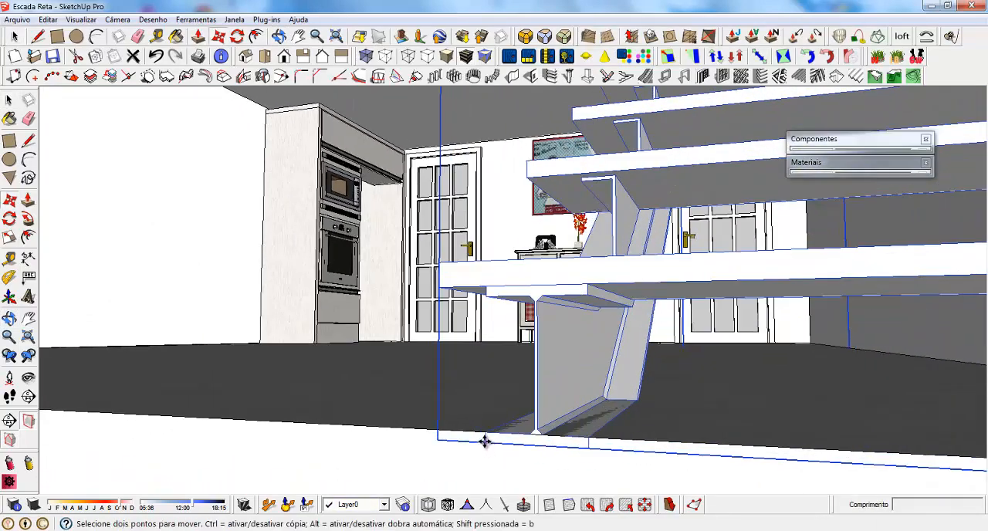
{"action": "left_click", "coordinate": [485, 442]}
{"action": "left_click", "coordinate": [485, 433]}
{"action": "key", "text": "space"}
{"action": "scroll", "coordinate": [486, 411], "scroll_direction": "down", "scroll_amount": 2}
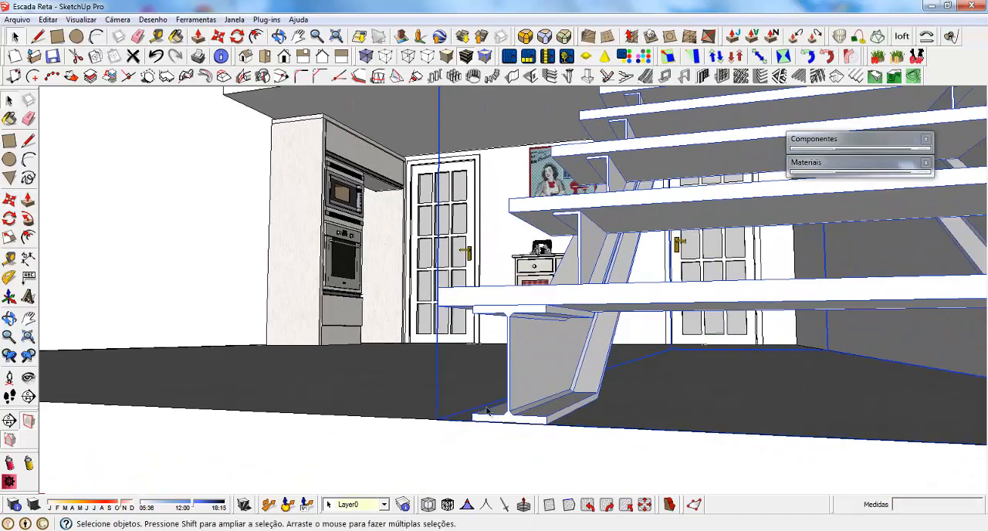
{"action": "scroll", "coordinate": [487, 410], "scroll_direction": "down", "scroll_amount": 10}
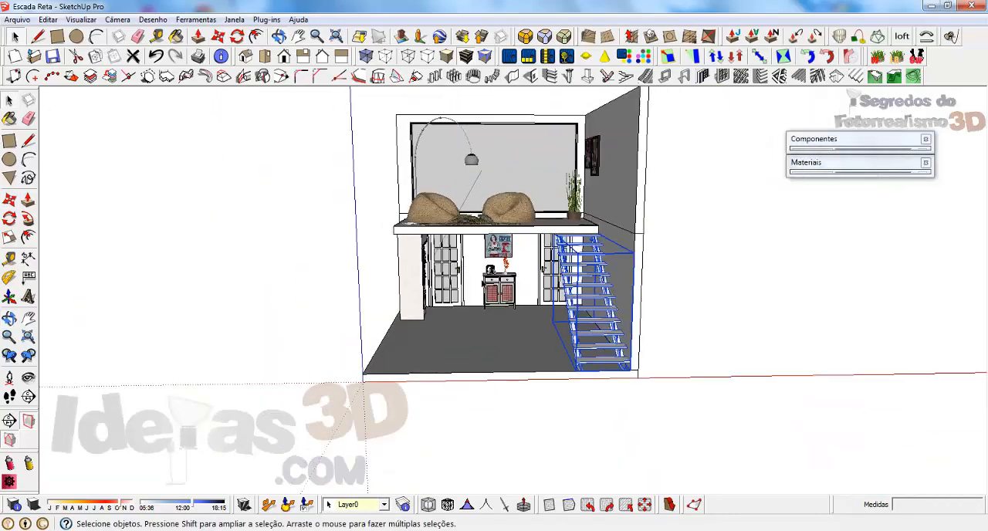
{"action": "middle_click_drag", "start_coordinate": [525, 231], "coordinate": [761, 273]}
{"action": "left_click", "coordinate": [761, 273]}
{"action": "scroll", "coordinate": [571, 215], "scroll_direction": "up", "scroll_amount": 5}
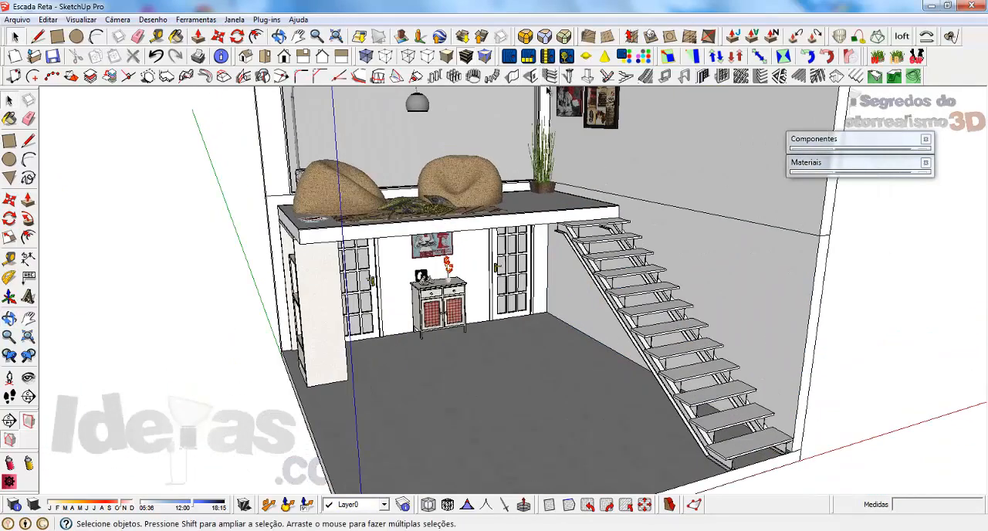
{"action": "left_click", "coordinate": [625, 75]}
{"action": "left_click", "coordinate": [284, 300]}
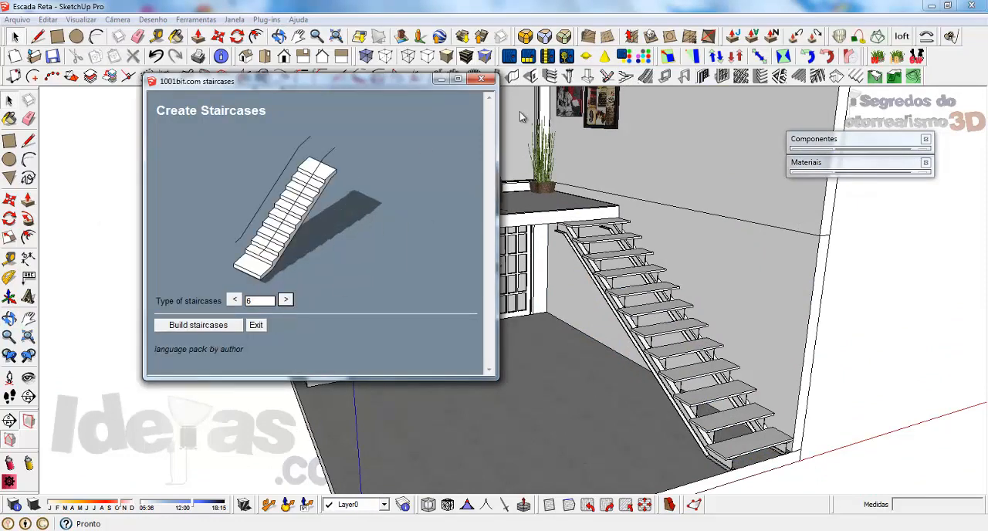
{"action": "left_click", "coordinate": [480, 80]}
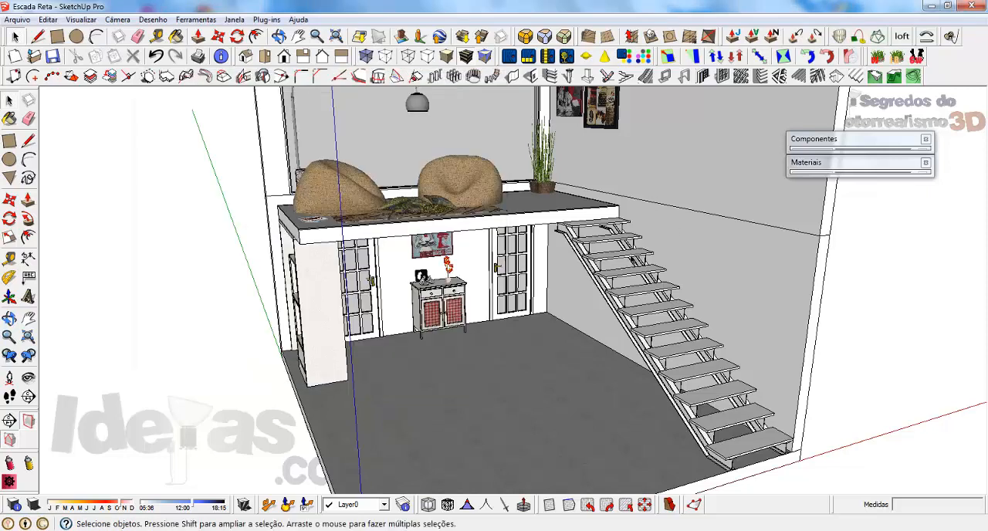
Delete the open-riser staircase and start building a 1001bit staircase of type 6.
{"action": "left_click", "coordinate": [631, 298]}
{"action": "key", "text": "Delete"}
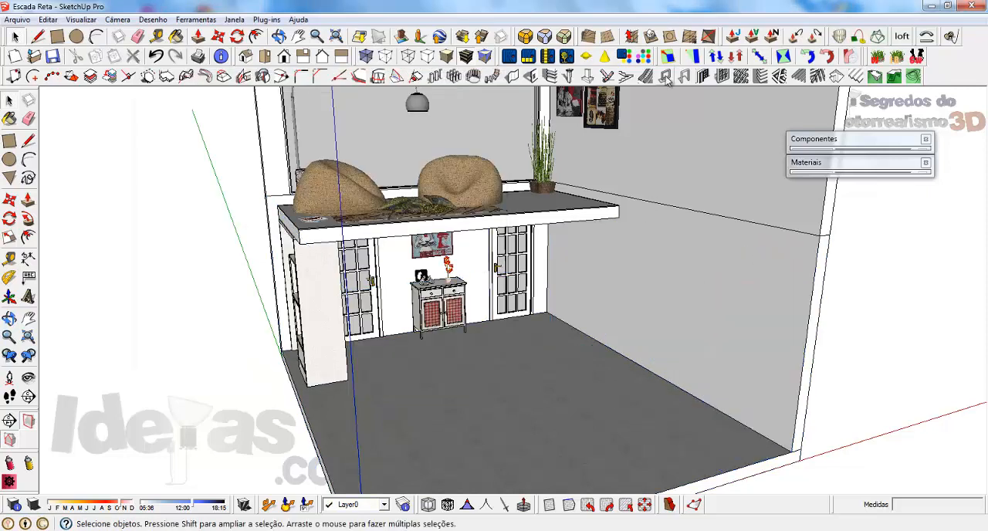
{"action": "left_click", "coordinate": [626, 75]}
{"action": "left_click", "coordinate": [285, 300]}
{"action": "left_click", "coordinate": [199, 325]}
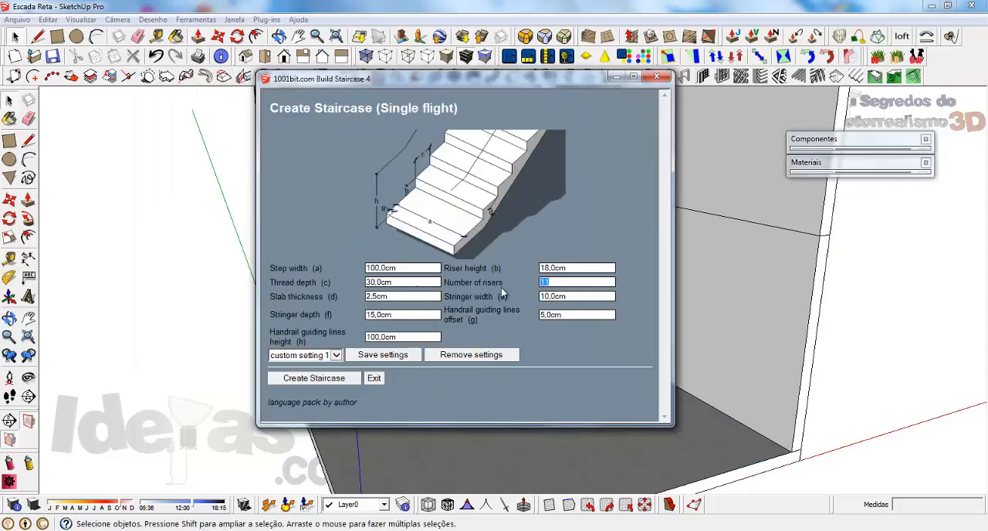
Set the number of risers to 12 and create the staircase from the front floor corner, running back along the side wall.
{"action": "key", "text": "BackSpace"}
{"action": "key", "text": "BackSpace"}
{"action": "type", "text": "12"}
{"action": "double_click", "coordinate": [369, 267]}
{"action": "double_click", "coordinate": [572, 268]}
{"action": "double_click", "coordinate": [402, 282]}
{"action": "double_click", "coordinate": [397, 295]}
{"action": "double_click", "coordinate": [605, 296]}
{"action": "left_click", "coordinate": [293, 384]}
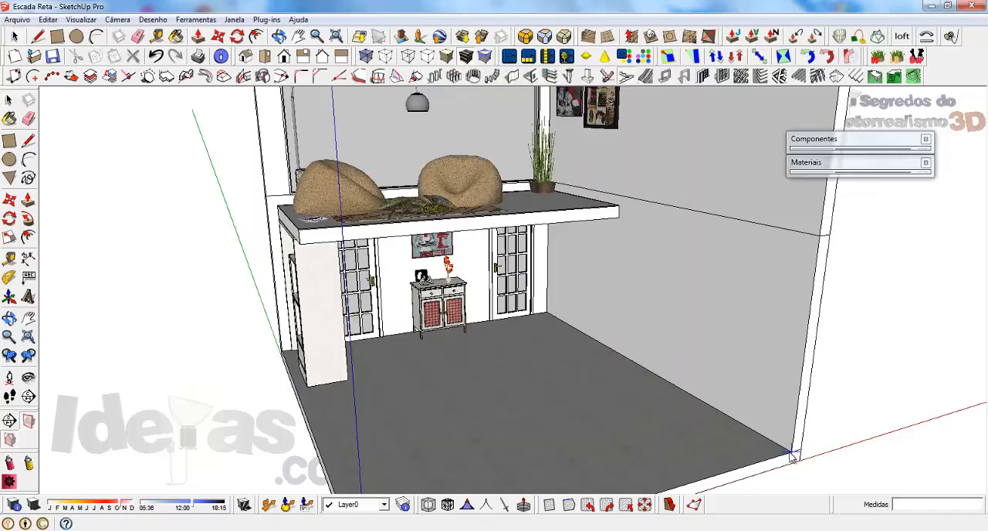
{"action": "left_click", "coordinate": [791, 456]}
{"action": "left_click", "coordinate": [633, 370]}
{"action": "middle_click_drag", "start_coordinate": [633, 371], "coordinate": [687, 374]}
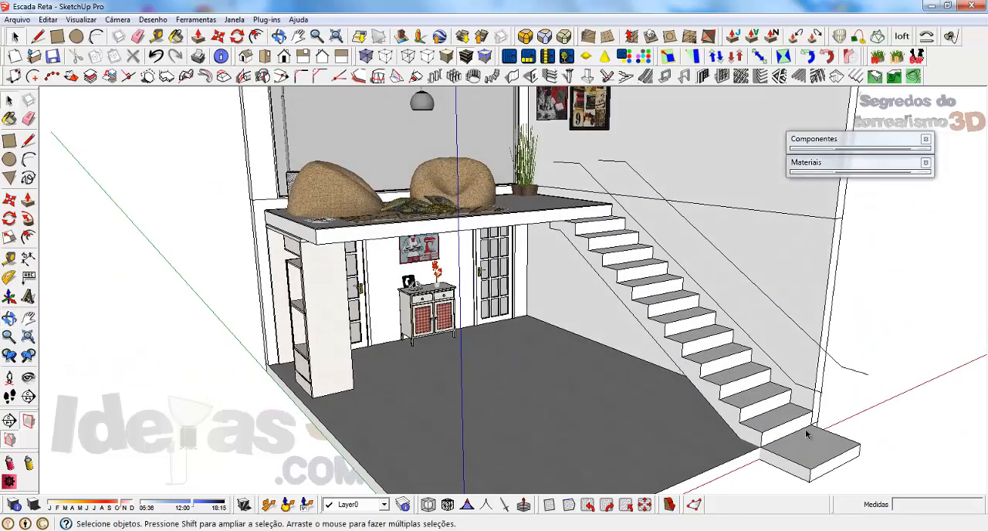
Push the projecting bottom step's top face down to remove that step inside the staircase group, and leave the group.
{"action": "double_click", "coordinate": [804, 436]}
{"action": "key", "text": "p"}
{"action": "left_click", "coordinate": [811, 458]}
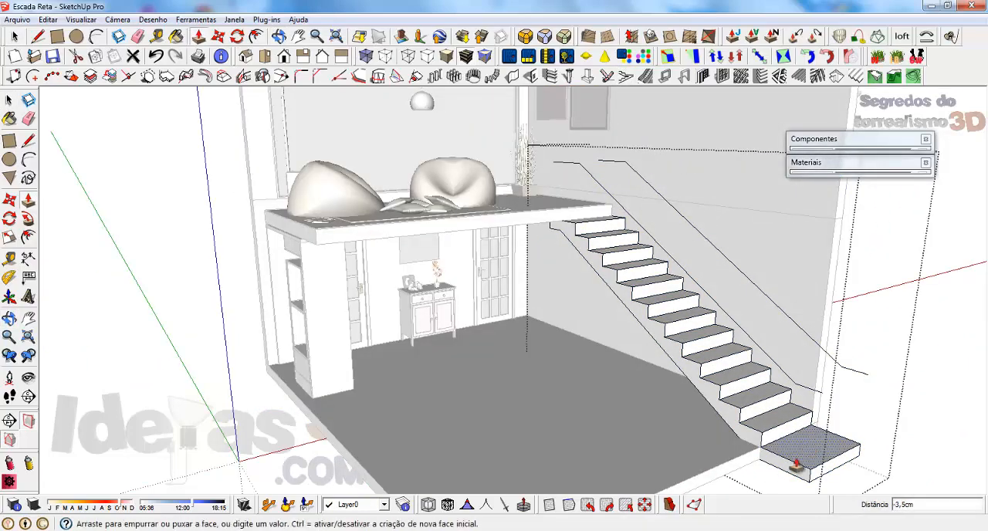
{"action": "left_click", "coordinate": [784, 478]}
{"action": "key", "text": "space"}
{"action": "left_click", "coordinate": [878, 400]}
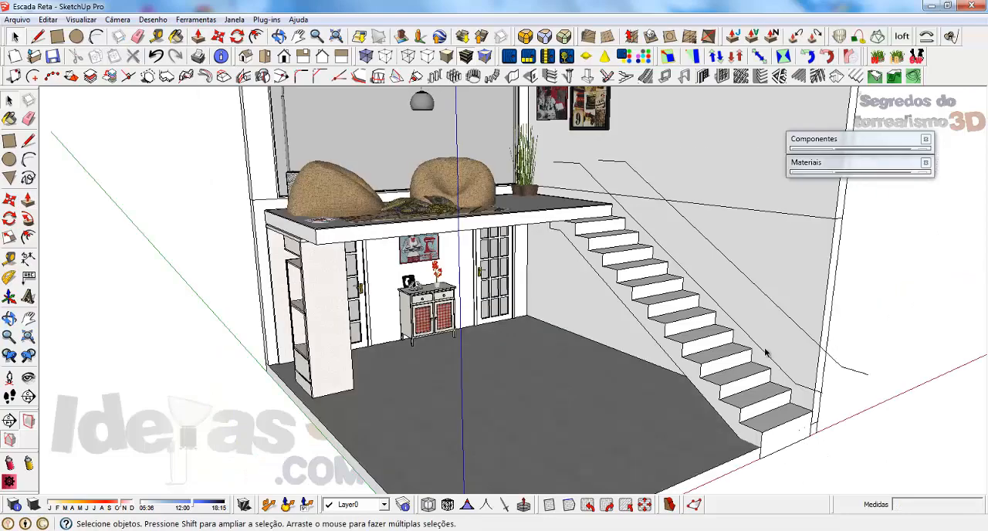
Delete the solid type 6 staircase together with its handrail guide lines.
{"action": "middle_click_drag", "start_coordinate": [764, 351], "coordinate": [627, 286]}
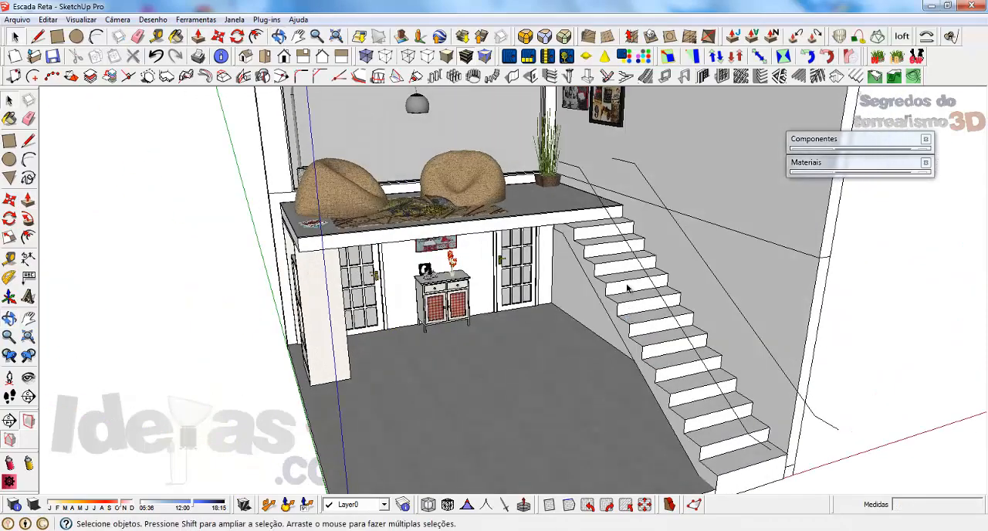
{"action": "scroll", "coordinate": [626, 284], "scroll_direction": "down", "scroll_amount": 2}
{"action": "left_click", "coordinate": [612, 273]}
{"action": "middle_click_drag", "start_coordinate": [574, 377], "coordinate": [567, 344]}
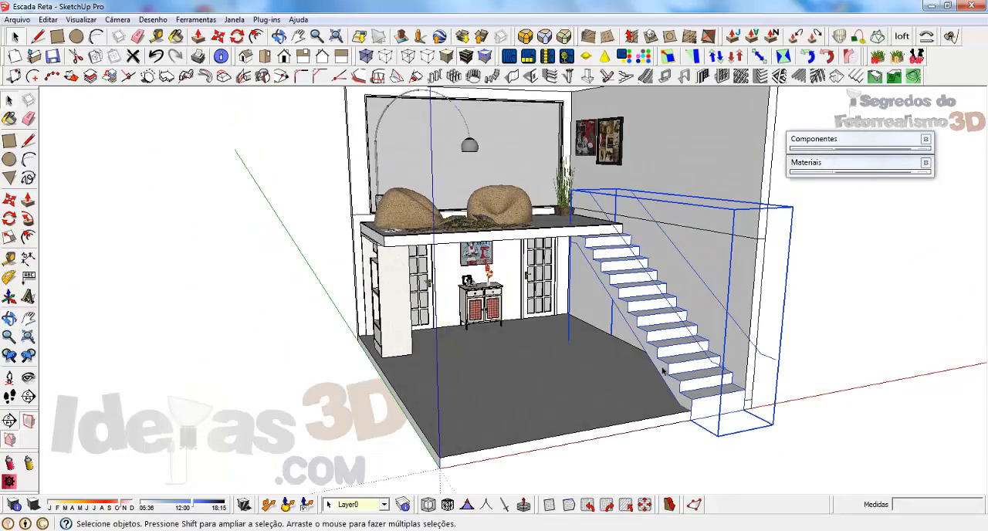
{"action": "scroll", "coordinate": [779, 262], "scroll_direction": "up", "scroll_amount": 2}
{"action": "key", "text": "Delete"}
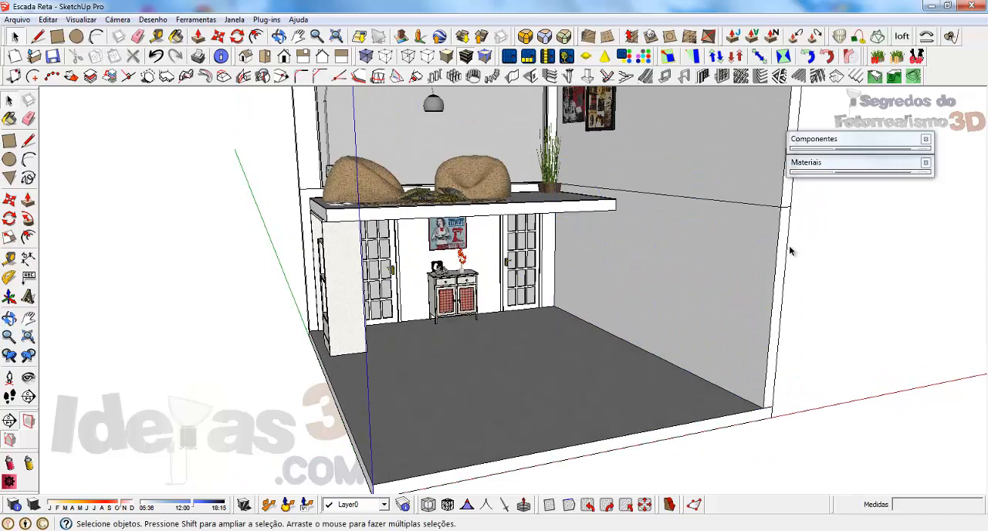
Browse the 1001bit staircase types from 7 to the spiral type 11 without building one.
{"action": "left_click", "coordinate": [626, 76]}
{"action": "left_click", "coordinate": [286, 301]}
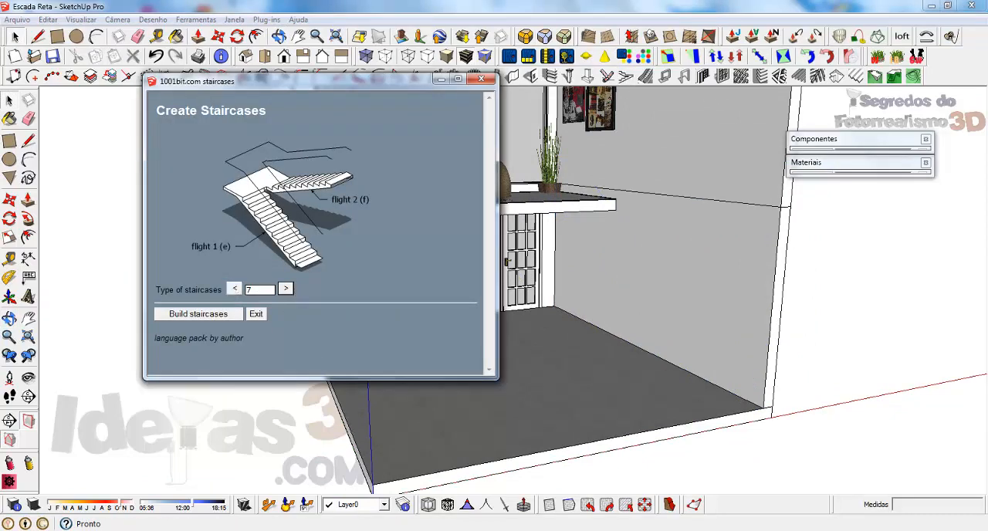
{"action": "left_click", "coordinate": [285, 288]}
{"action": "left_click", "coordinate": [286, 289]}
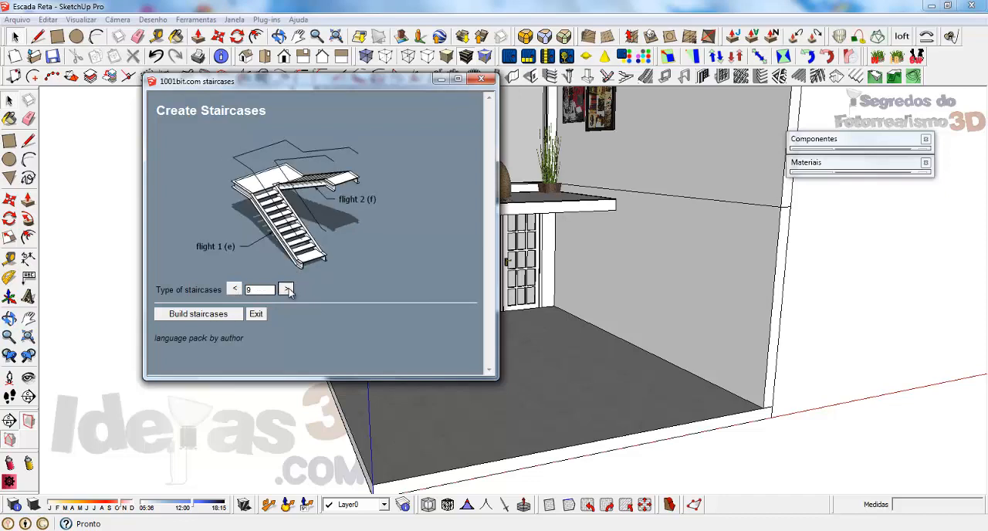
{"action": "left_click", "coordinate": [285, 289]}
{"action": "left_click", "coordinate": [285, 288]}
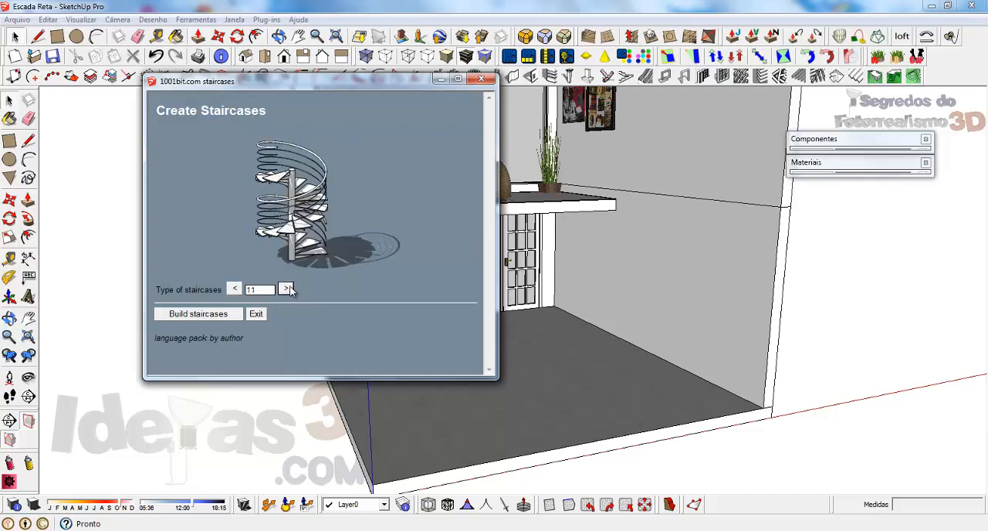
{"action": "left_click", "coordinate": [481, 78]}
Switch to the 03 - Modelos de Escadas model and copy the open staircase with wooden treads on a central stringer.
{"action": "middle_click_drag", "start_coordinate": [506, 339], "coordinate": [529, 347]}
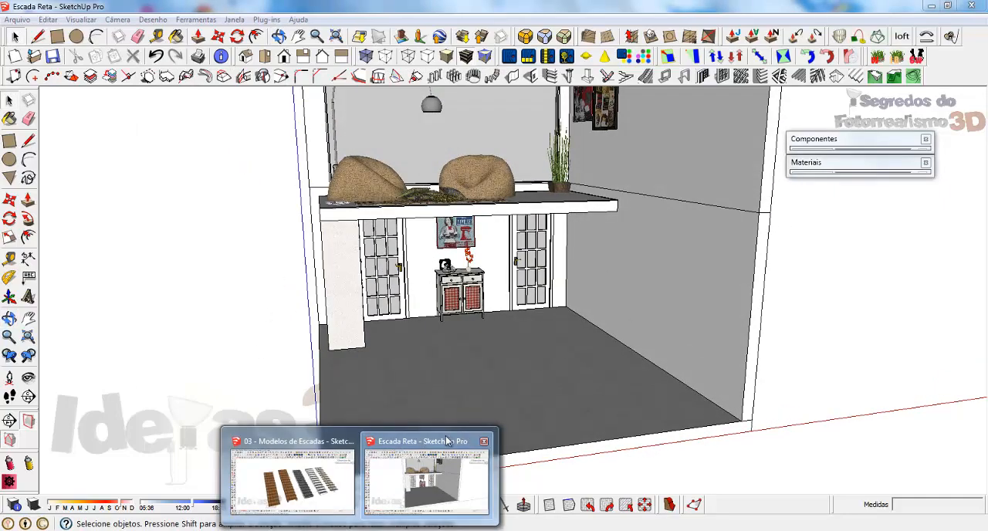
{"action": "left_click", "coordinate": [287, 472]}
{"action": "mouse_move", "coordinate": [493, 289]}
{"action": "middle_mouse_down"}
{"action": "mouse_move", "coordinate": [602, 291]}
{"action": "mouse_move", "coordinate": [502, 289]}
{"action": "middle_mouse_up"}
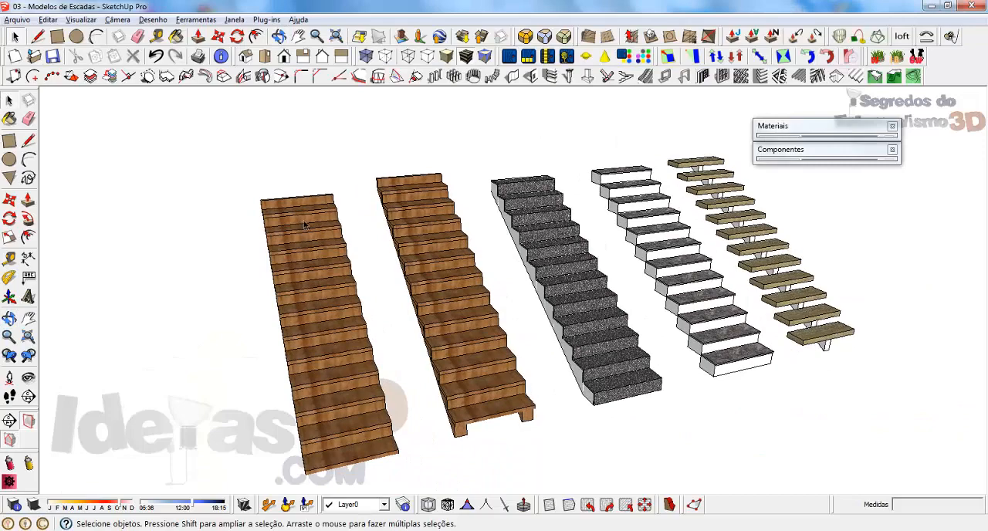
{"action": "left_click", "coordinate": [807, 328]}
{"action": "middle_click_drag", "start_coordinate": [807, 328], "coordinate": [578, 307]}
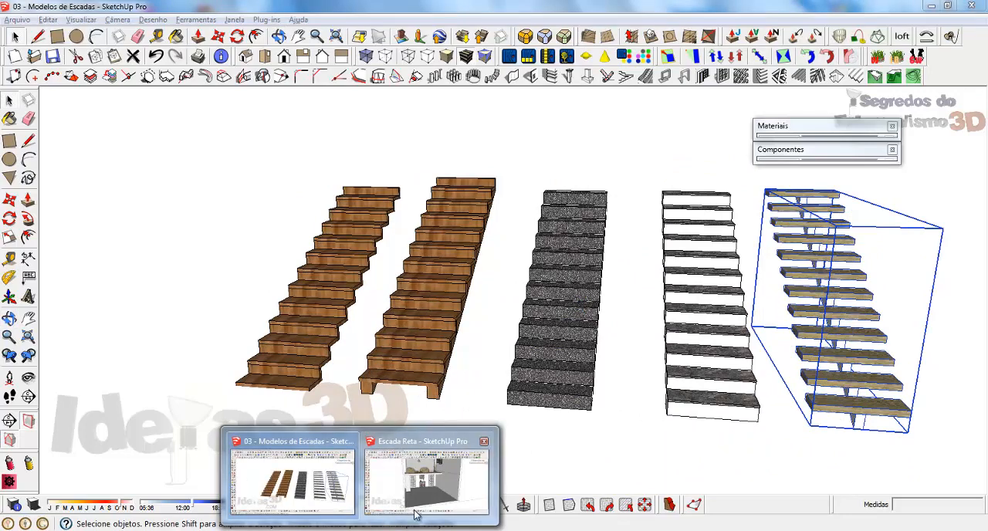
Return to the Escada Reta model and paste the wooden-tread staircase at the floor's front edge beside the side wall.
{"action": "left_click", "coordinate": [414, 505]}
{"action": "middle_click_drag", "start_coordinate": [507, 318], "coordinate": [530, 342]}
{"action": "key", "text": "ctrl+v"}
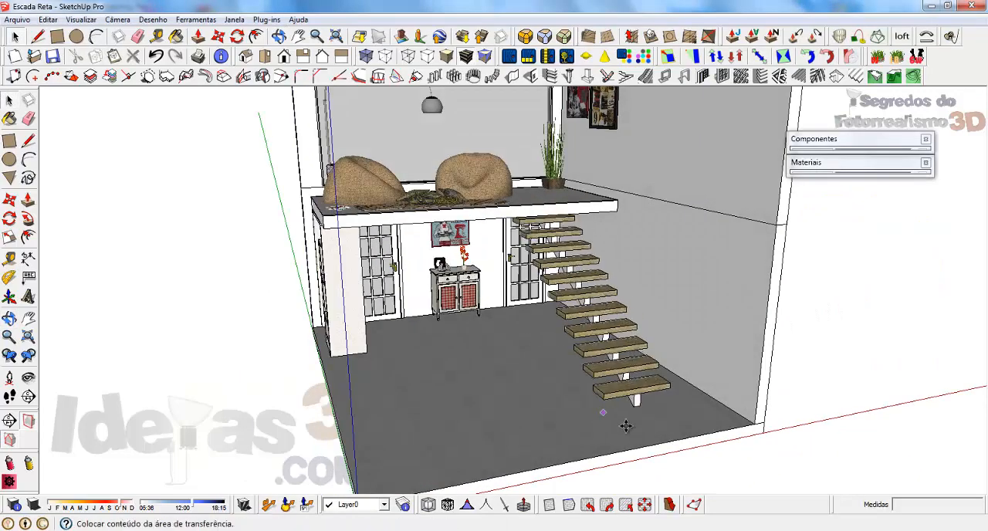
{"action": "left_click", "coordinate": [690, 448]}
{"action": "scroll", "coordinate": [749, 450], "scroll_direction": "up", "scroll_amount": 3}
{"action": "middle_click_drag", "start_coordinate": [749, 450], "coordinate": [614, 387]}
{"action": "key", "text": "m"}
{"action": "left_click", "coordinate": [428, 382]}
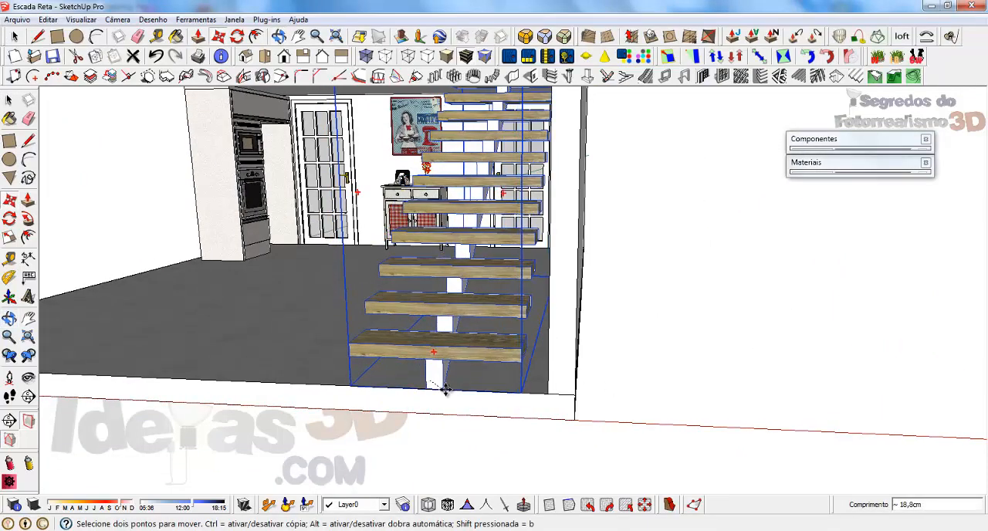
{"action": "middle_click_drag", "start_coordinate": [445, 388], "coordinate": [463, 375]}
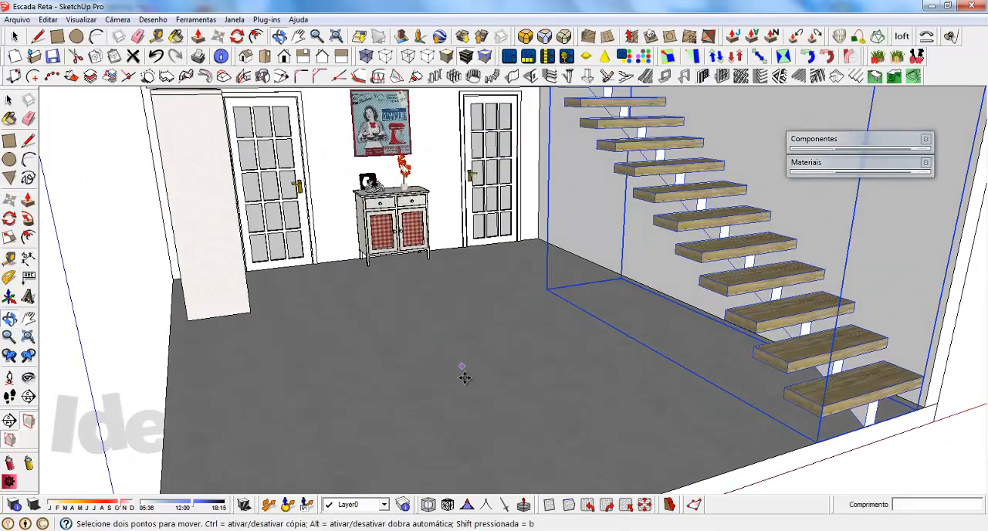
{"action": "middle_click_drag", "start_coordinate": [555, 256], "coordinate": [467, 285]}
{"action": "scroll", "coordinate": [505, 324], "scroll_direction": "down", "scroll_amount": 3}
{"action": "key", "text": "space"}
{"action": "left_click", "coordinate": [777, 314]}
{"action": "middle_click_drag", "start_coordinate": [517, 332], "coordinate": [494, 309]}
Unhide all hidden objects in the room, including the kitchen units and the dining set.
{"action": "left_click", "coordinate": [48, 19]}
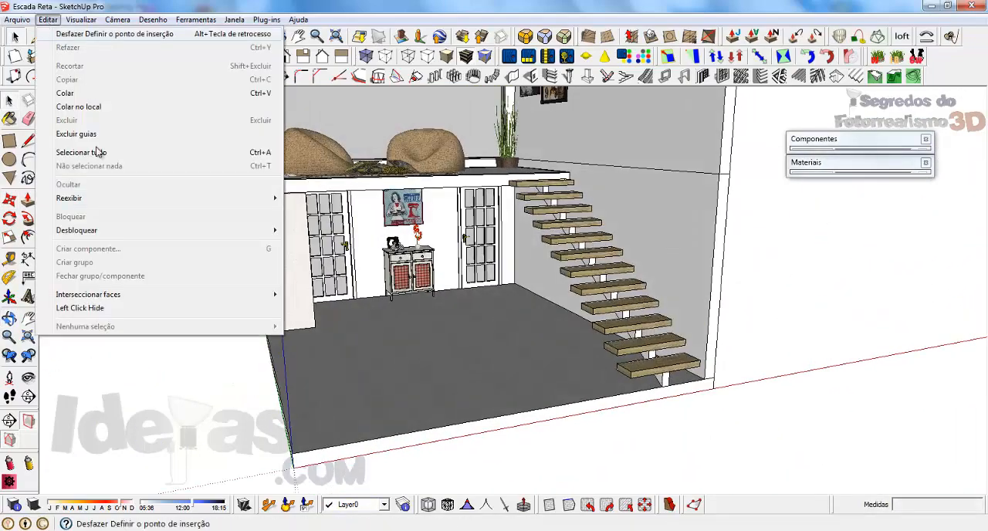
{"action": "mouse_move", "coordinate": [89, 200]}
{"action": "left_click", "coordinate": [313, 222]}
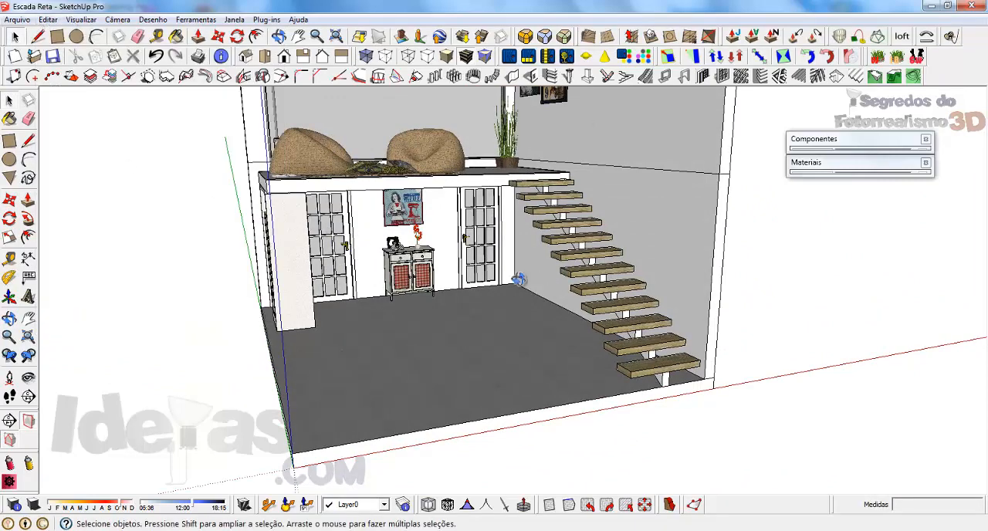
Examine how the wooden-tread staircase fits the furnished room and the mezzanine from several angles.
{"action": "middle_click_drag", "start_coordinate": [516, 280], "coordinate": [539, 281]}
{"action": "scroll", "coordinate": [571, 247], "scroll_direction": "up", "scroll_amount": 3}
{"action": "middle_click_drag", "start_coordinate": [572, 246], "coordinate": [589, 259]}
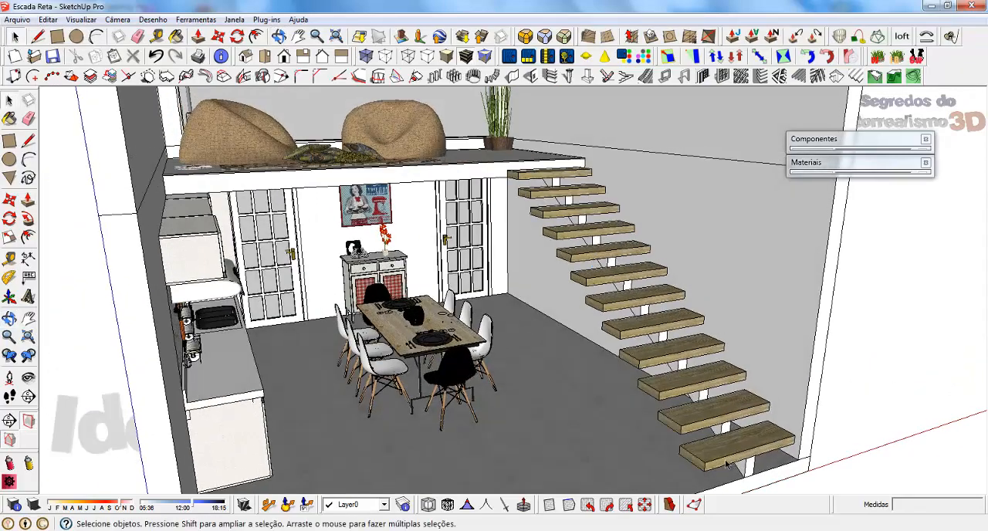
{"action": "middle_click_drag", "start_coordinate": [421, 236], "coordinate": [702, 458]}
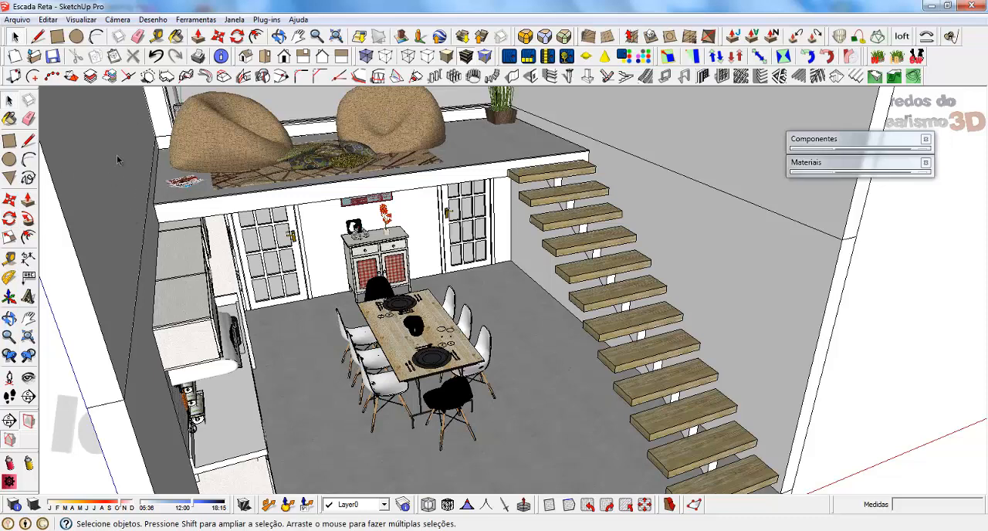
{"action": "middle_click_drag", "start_coordinate": [520, 266], "coordinate": [523, 316]}
{"action": "scroll", "coordinate": [598, 416], "scroll_direction": "down", "scroll_amount": 3}
{"action": "scroll", "coordinate": [461, 301], "scroll_direction": "up", "scroll_amount": 5}
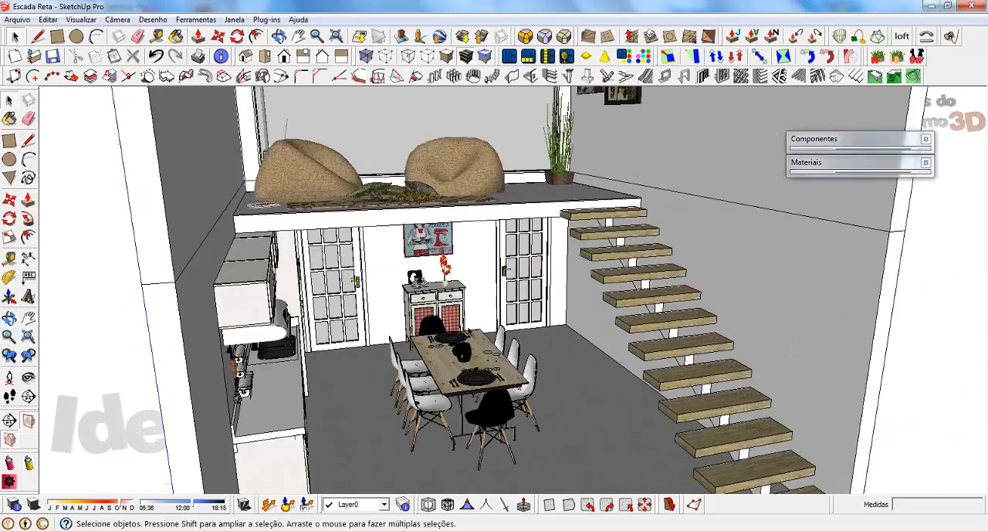
{"action": "middle_click_drag", "start_coordinate": [446, 337], "coordinate": [462, 299]}
{"action": "scroll", "coordinate": [462, 305], "scroll_direction": "down", "scroll_amount": 3}
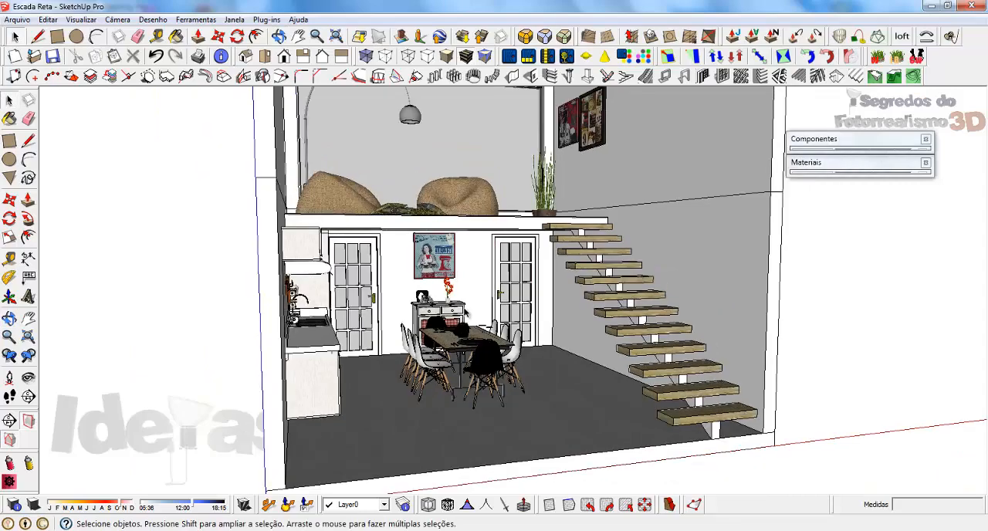